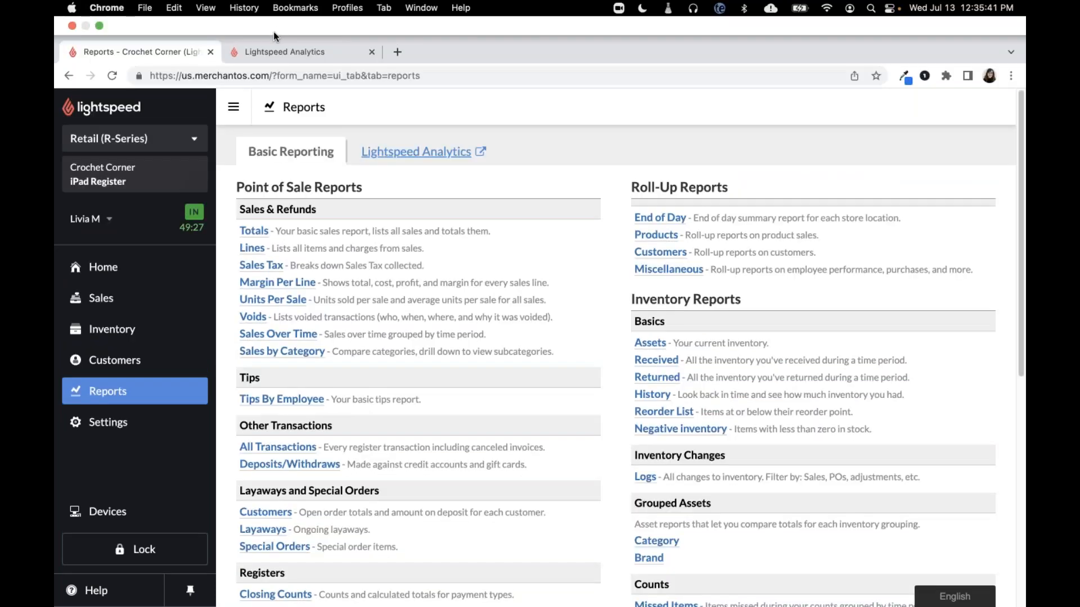
# - Switch to Lightspeed Analytics and begin the inventory and CRM configuration from the admin settings
pyautogui.click(272, 48)
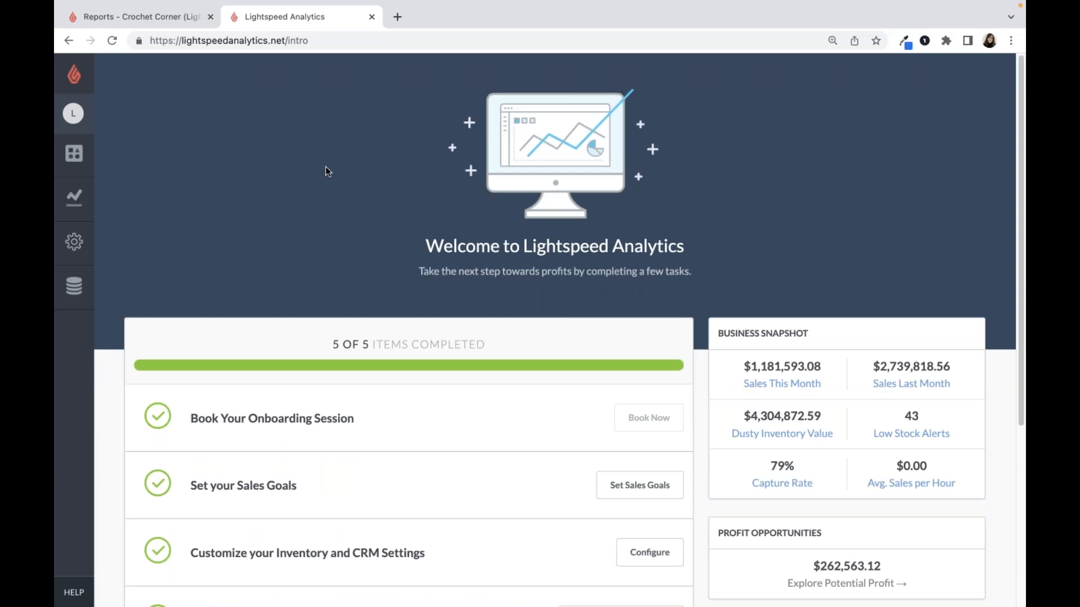
pyautogui.scroll(-2, 296, 208)
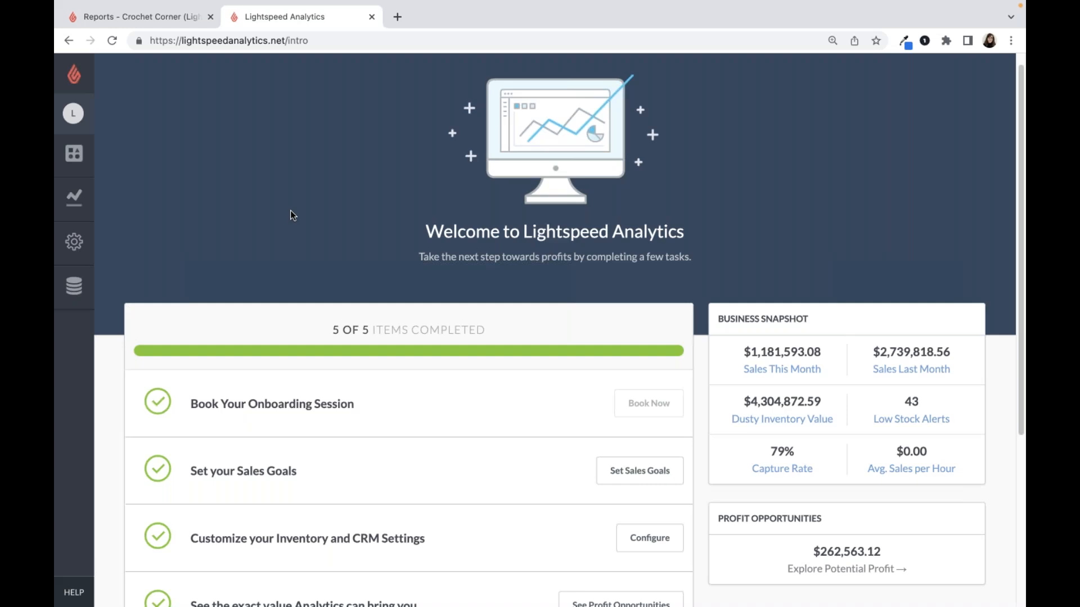
pyautogui.scroll(-5, 289, 227)
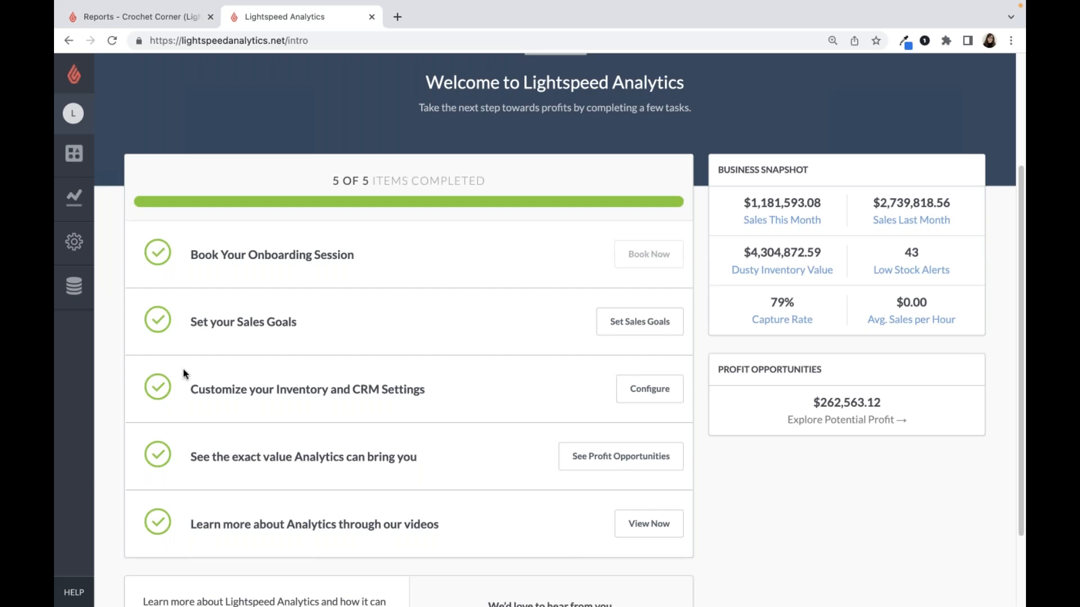
pyautogui.moveTo(192, 389); pyautogui.dragTo(246, 421)
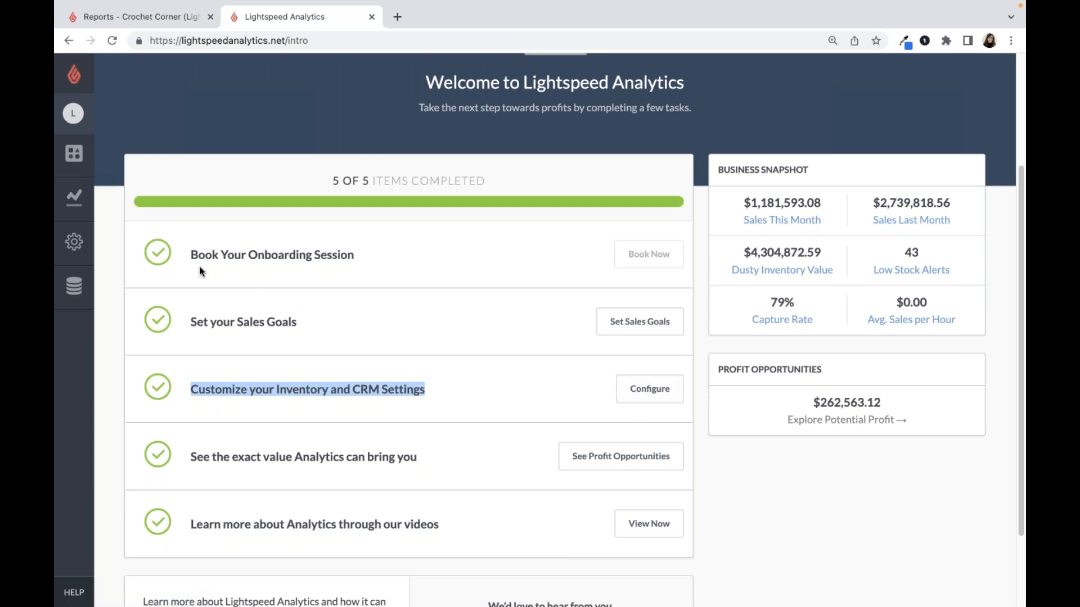
pyautogui.click(79, 250)
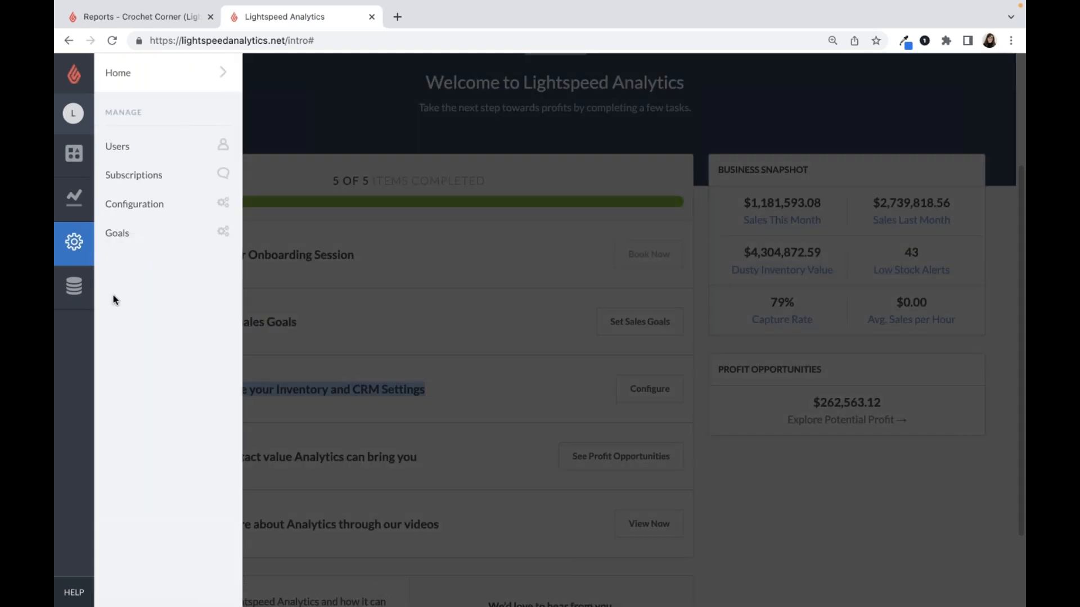
pyautogui.click(133, 208)
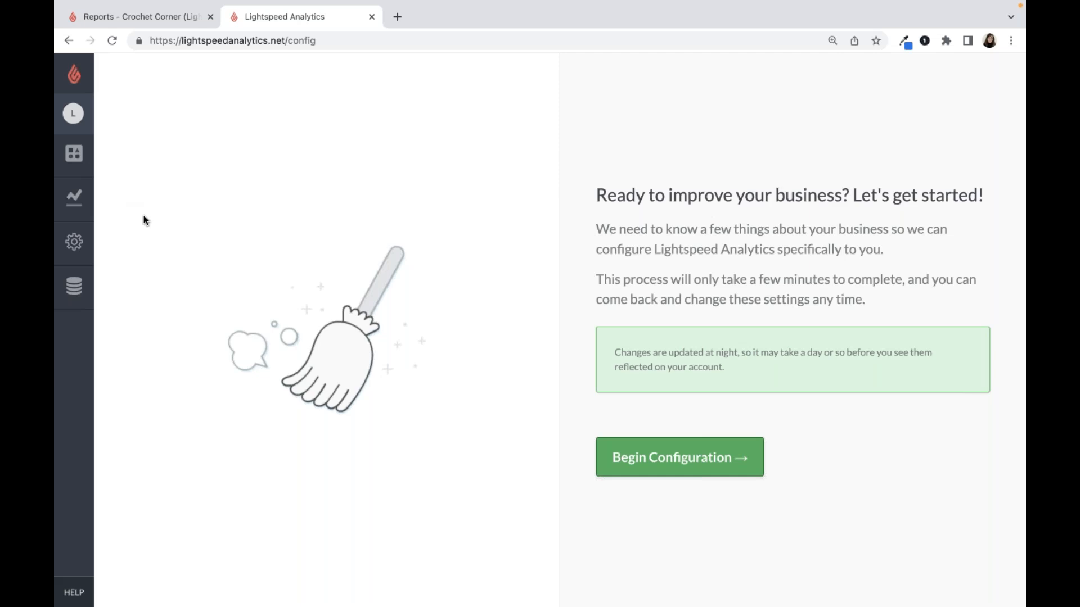
pyautogui.click(670, 464)
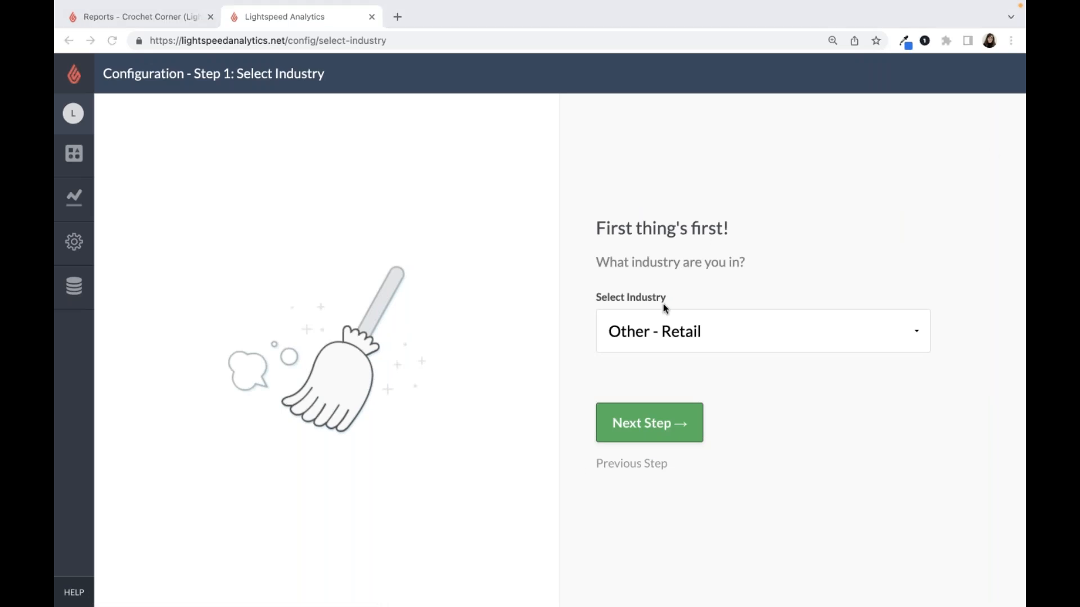
# - Set the business industry to "Sports, Outdoor Sports Equipment, General" and proceed to the inventory metrics
pyautogui.click(688, 331)
pyautogui.click(721, 333)
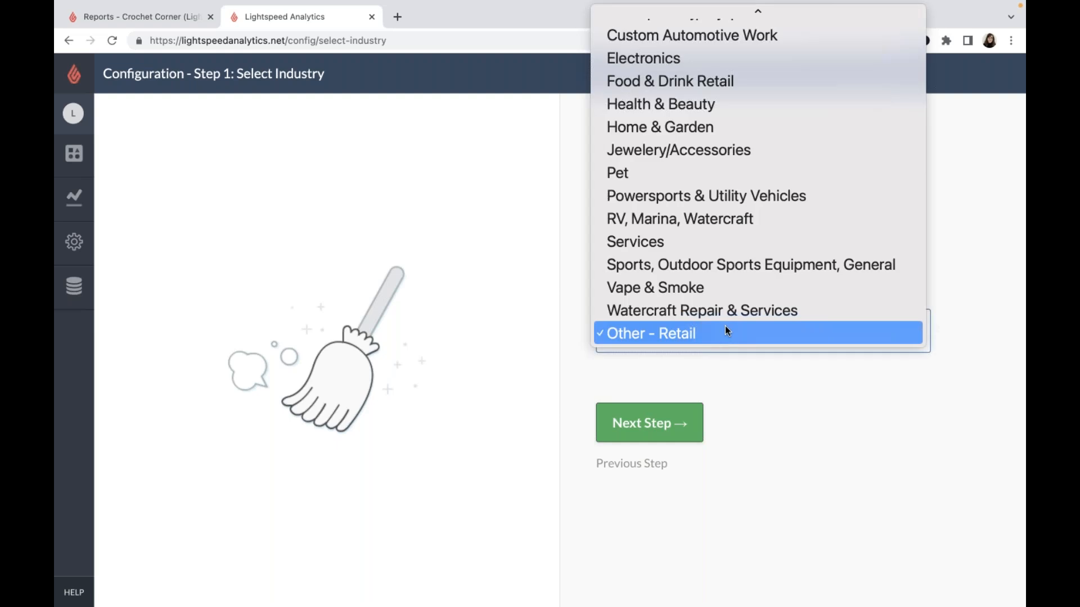
pyautogui.scroll(3, 741, 251)
pyautogui.scroll(2, 741, 251)
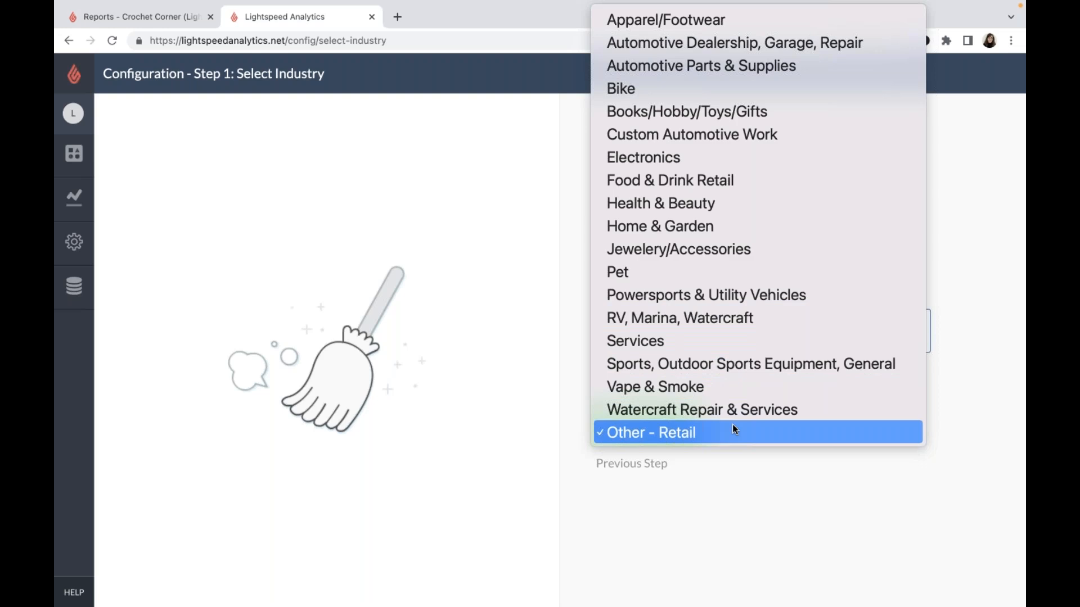
pyautogui.click(726, 374)
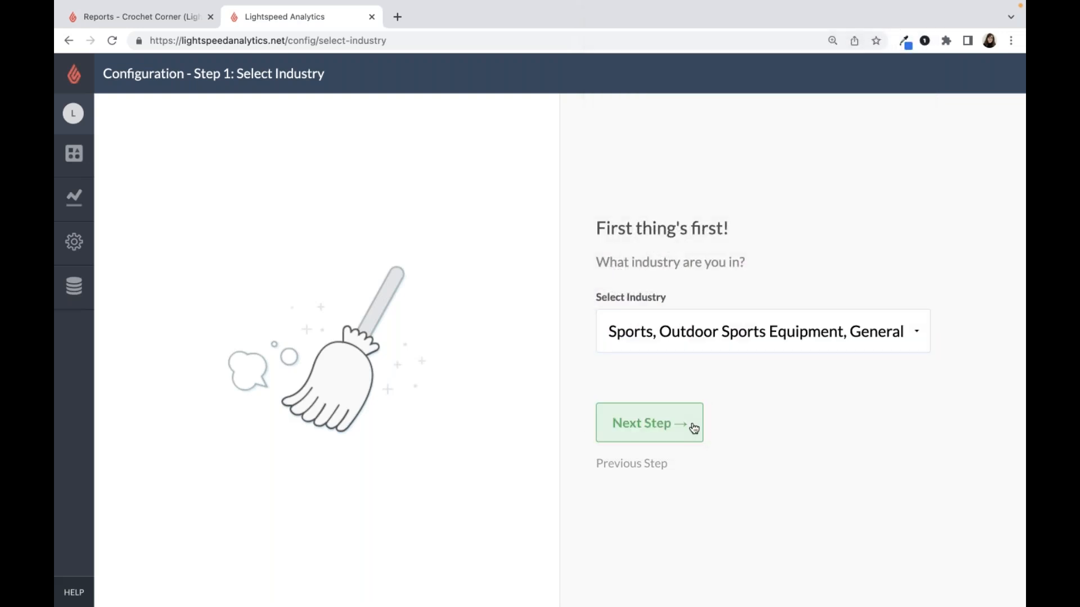
pyautogui.click(694, 429)
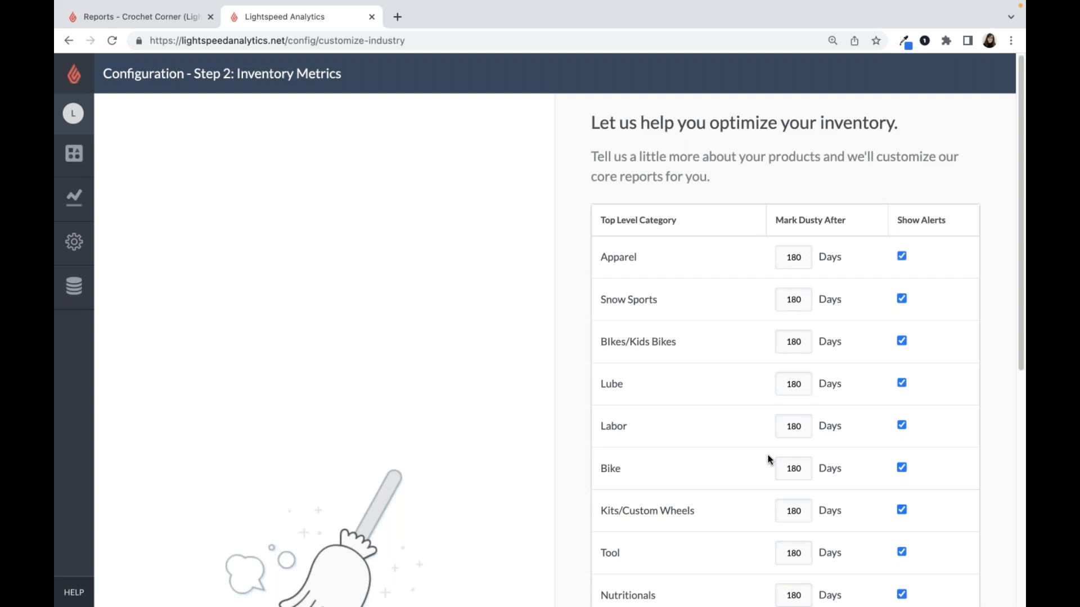
# - Mark Apparel as dusty after 90 days, and Snow Sports and BIkes/Kids Bikes after 300 days
pyautogui.doubleClick(788, 259)
pyautogui.write('90')
pyautogui.doubleClick(794, 300)
pyautogui.write('300')
pyautogui.doubleClick(800, 334)
pyautogui.write('300')
# - Mark the Bike category as dusty after 300 days and the Tool category after 90 days
pyautogui.scroll(-1, 793, 405)
pyautogui.doubleClick(787, 467)
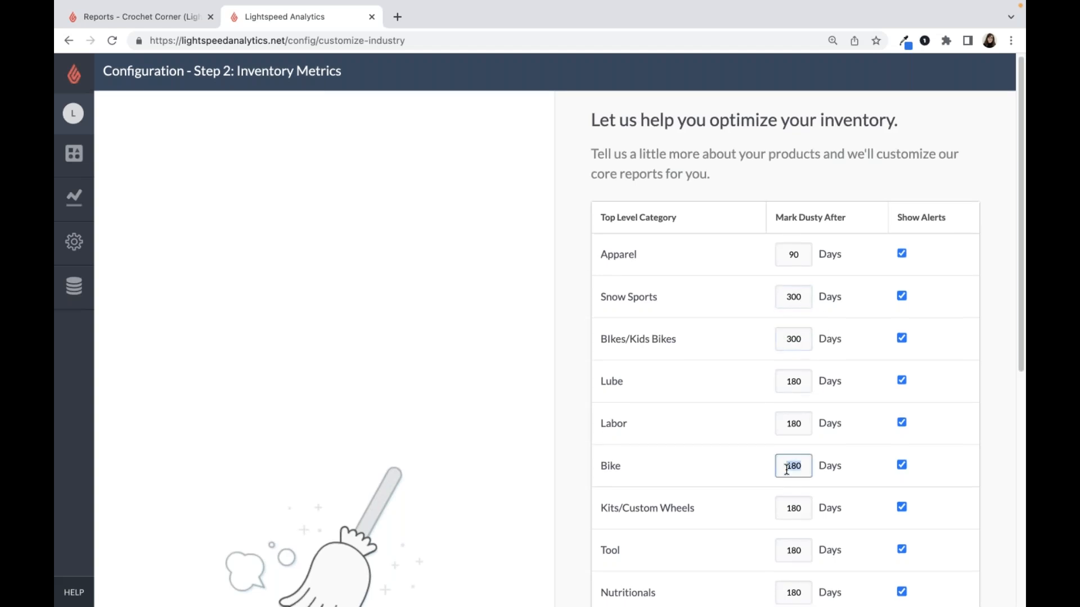
pyautogui.write('300')
pyautogui.scroll(-1, 783, 506)
pyautogui.doubleClick(782, 544)
pyautogui.write('90')
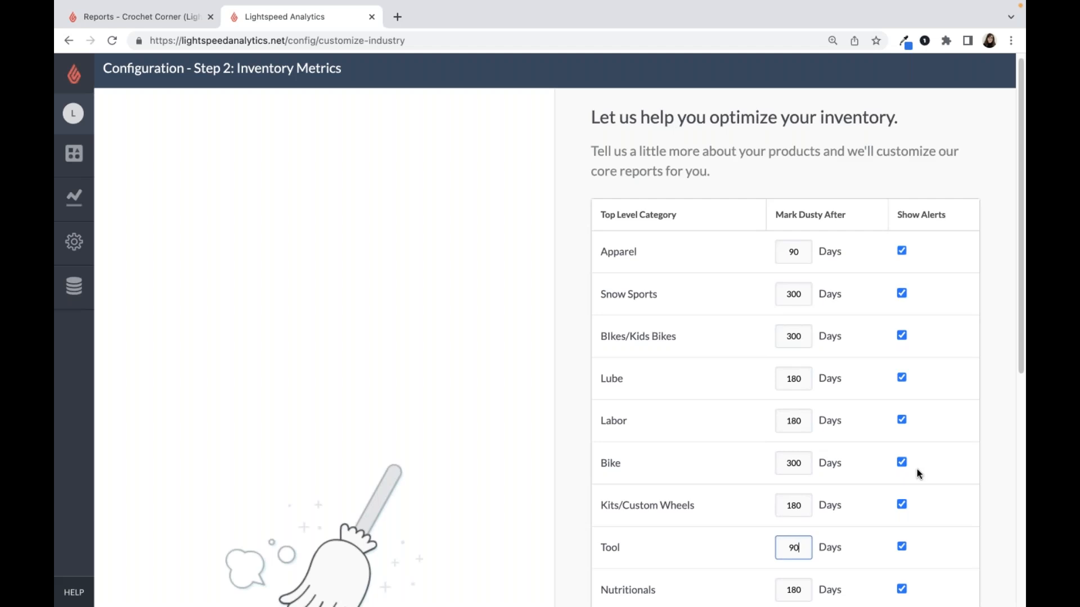
# - Turn off alerts for Labor and QBP Employee Clothing, and proceed to the customer capture settings
pyautogui.click(902, 420)
pyautogui.scroll(-2, 932, 419)
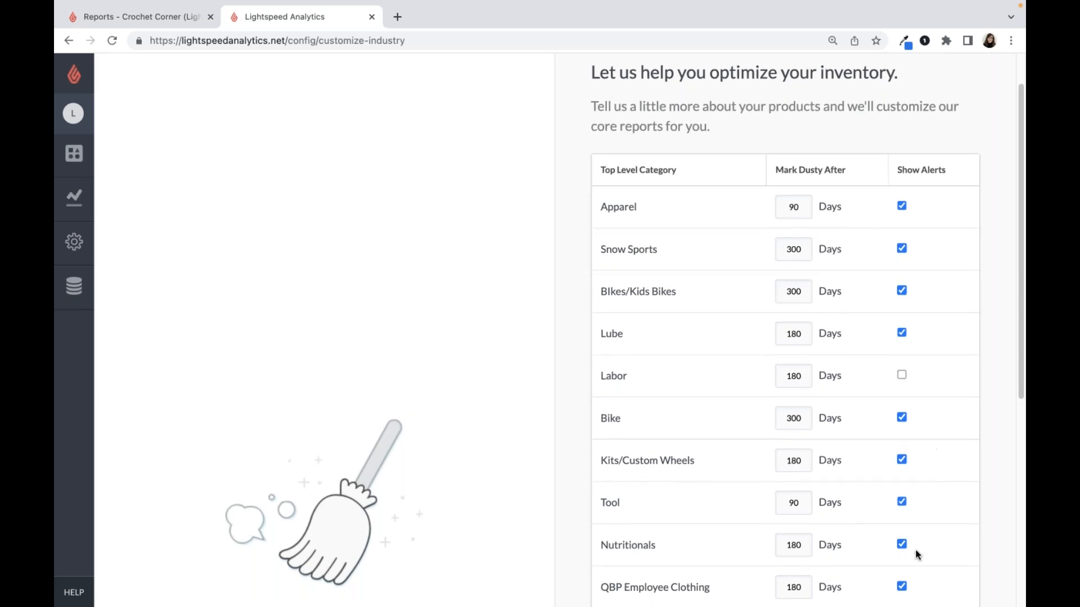
pyautogui.click(902, 588)
pyautogui.scroll(-5, 972, 541)
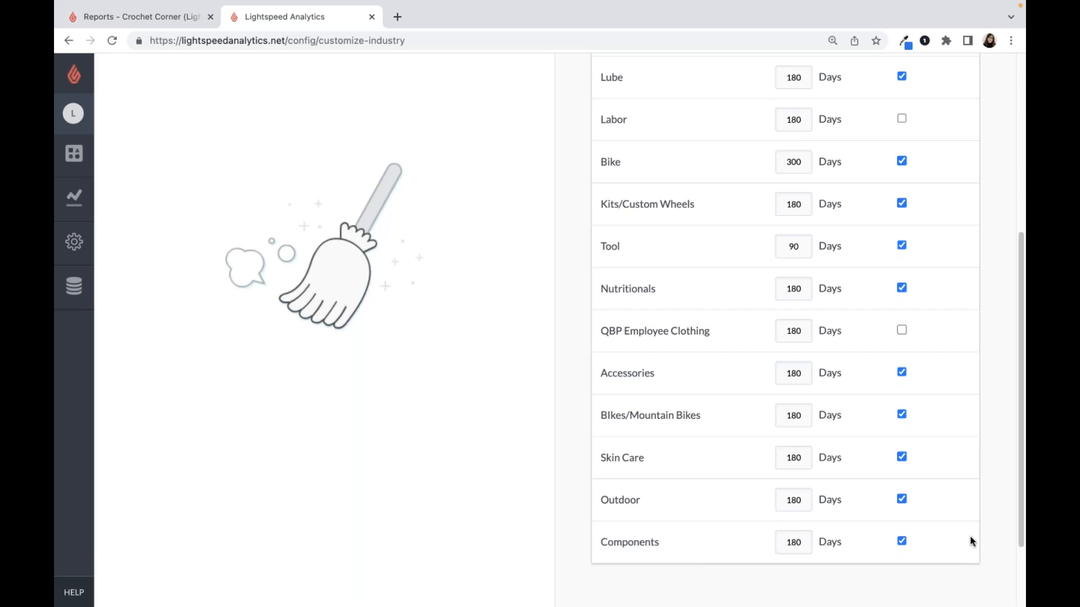
pyautogui.scroll(-2, 953, 530)
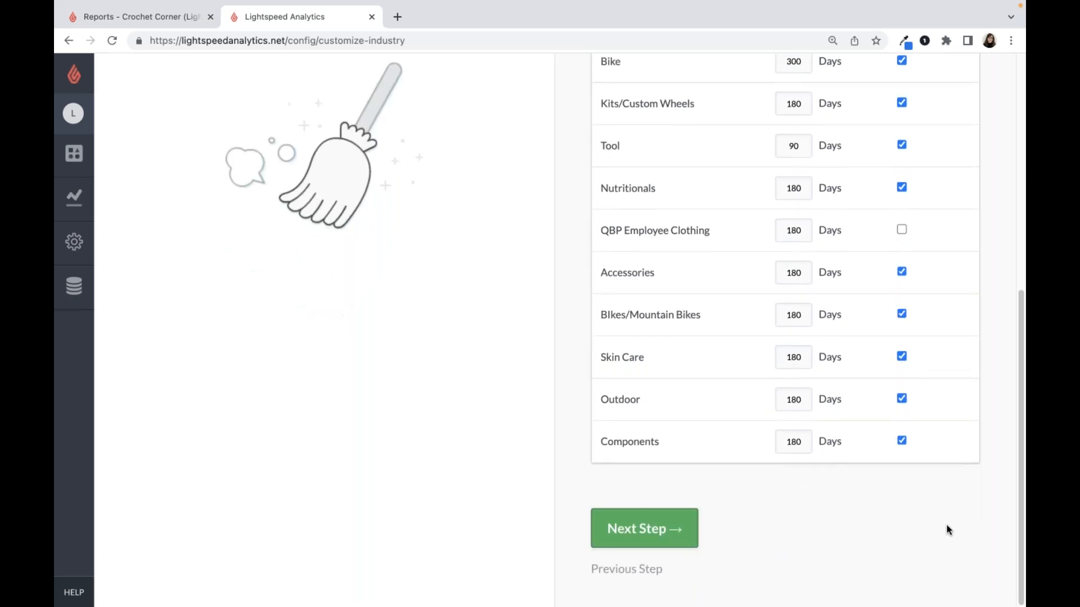
pyautogui.click(685, 532)
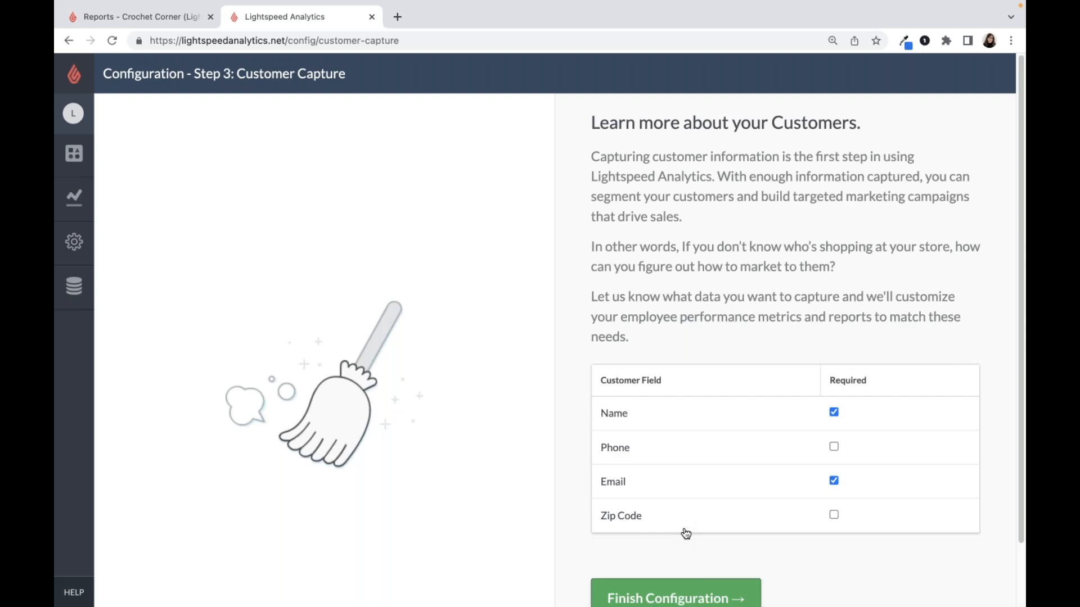
# - Make the Phone and Zip Code customer fields required and finish the configuration
pyautogui.click(834, 446)
pyautogui.click(833, 514)
pyautogui.scroll(-1, 799, 549)
pyautogui.scroll(-1, 748, 595)
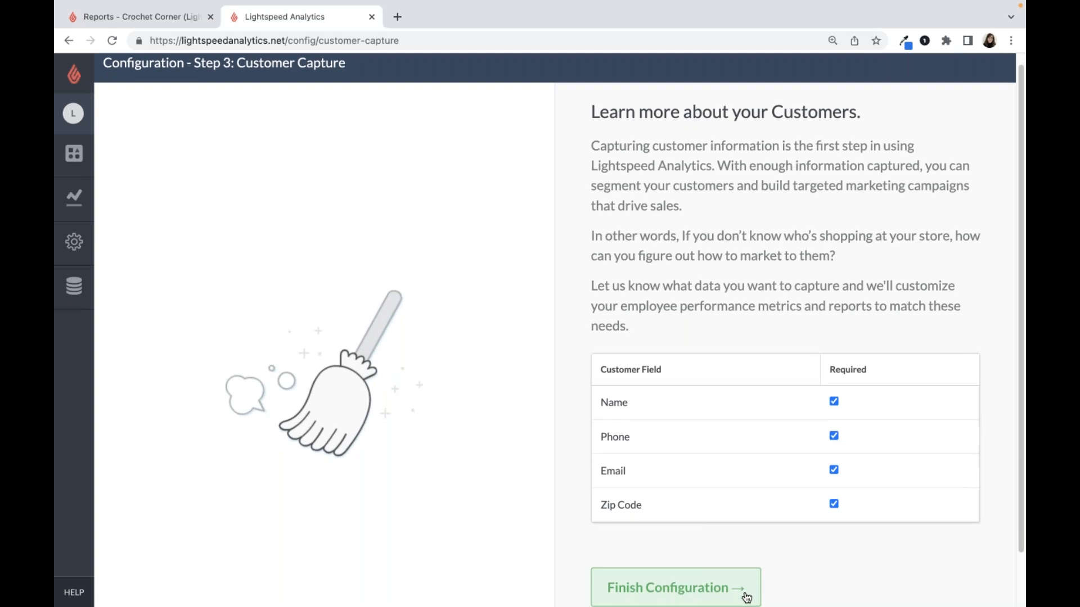
pyautogui.click(747, 596)
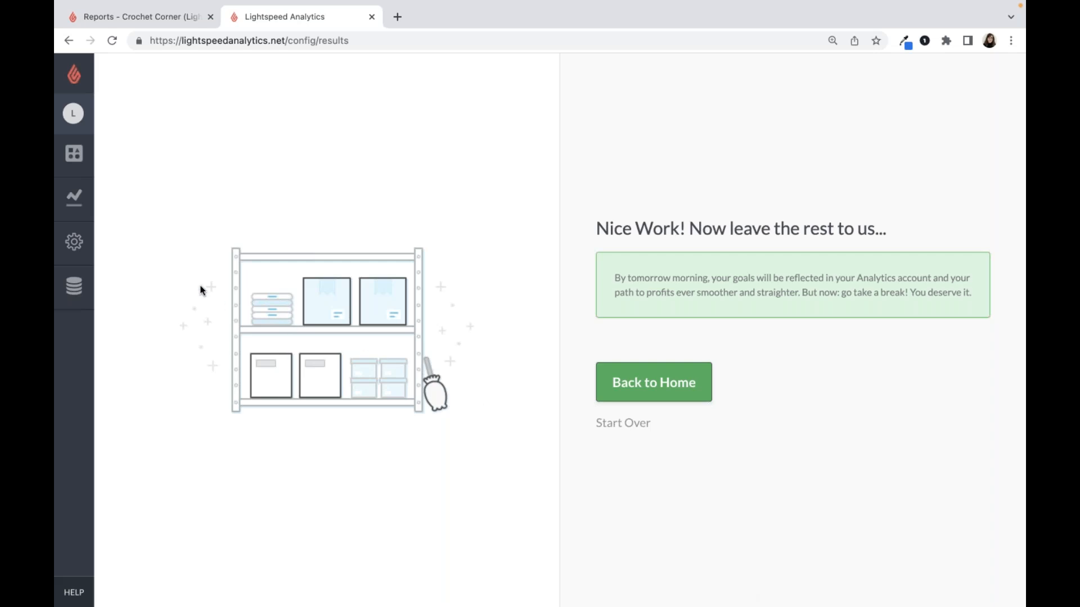
# - Open the sales goals from the admin settings and go back to the introductory page of the goal setup
pyautogui.click(75, 253)
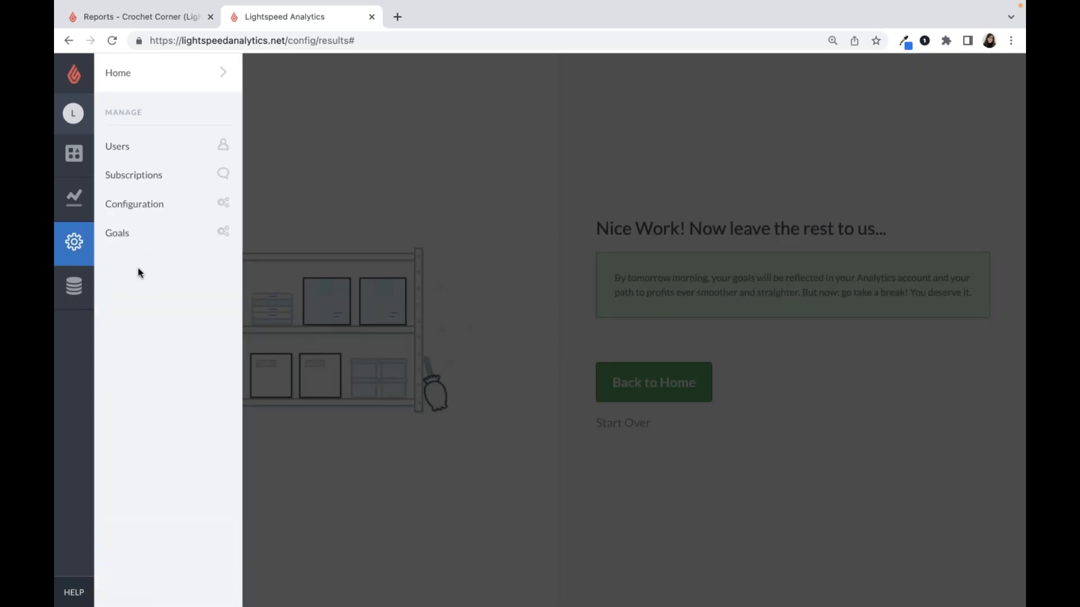
pyautogui.click(131, 236)
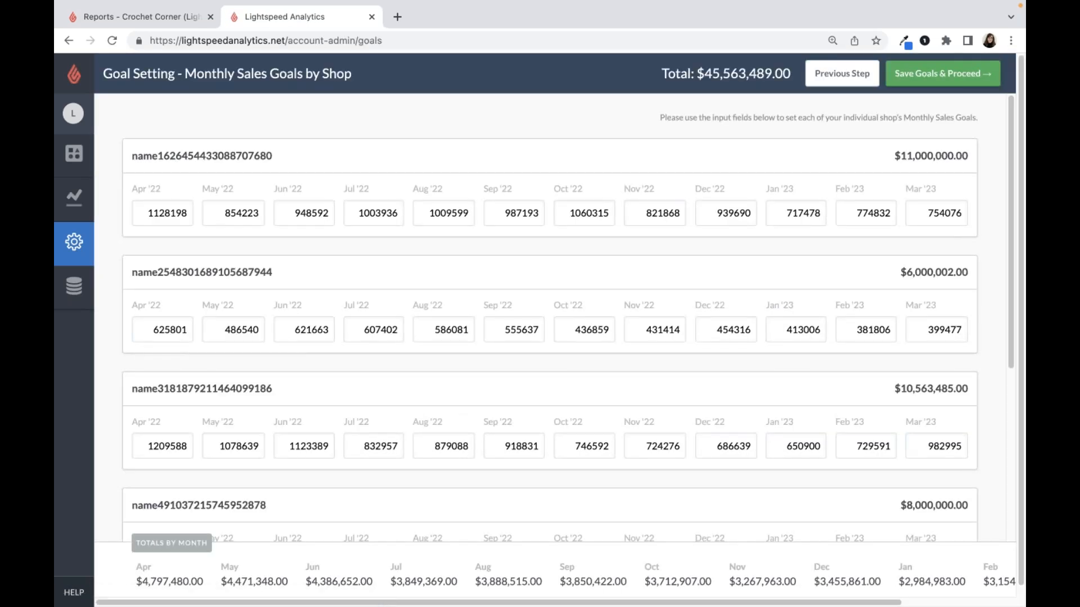
pyautogui.click(823, 84)
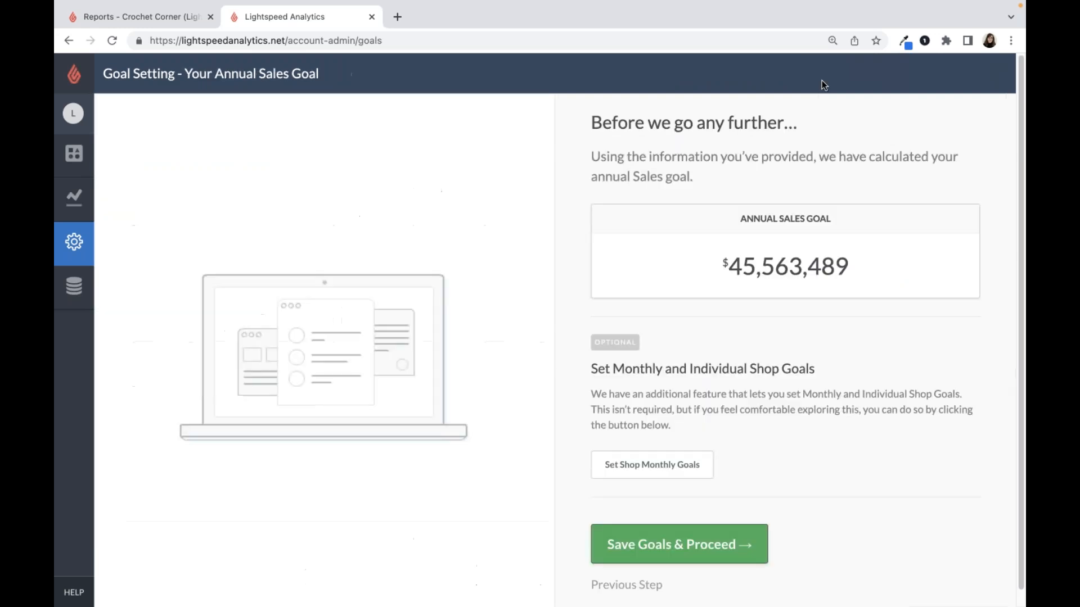
pyautogui.click(646, 585)
pyautogui.click(644, 591)
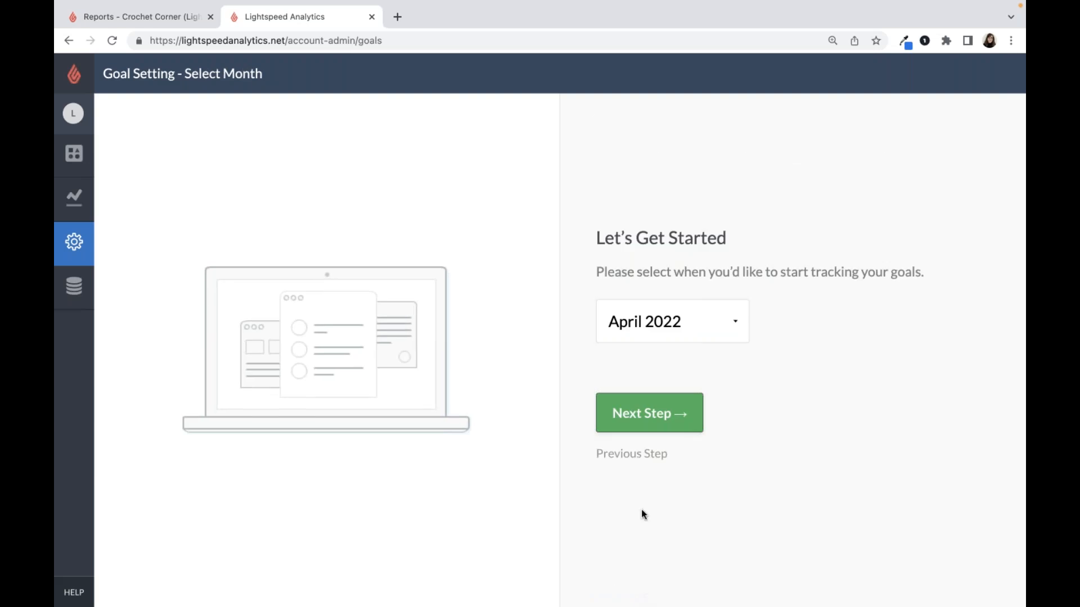
pyautogui.click(646, 454)
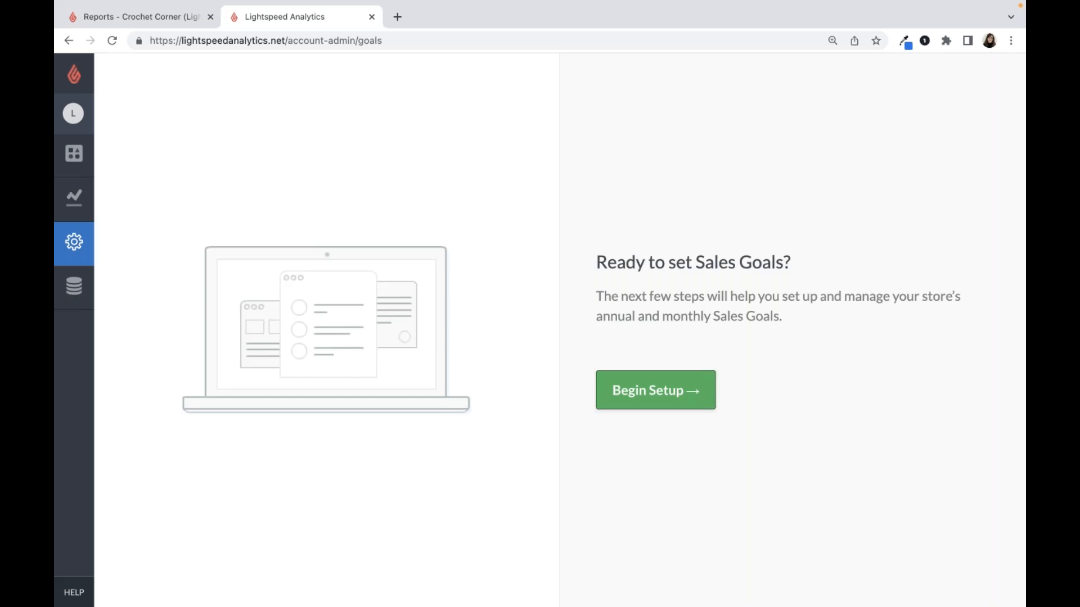
# - Begin the sales goal setup with July 2022 as the tracking start month and proceed to the annual goals
pyautogui.click(654, 410)
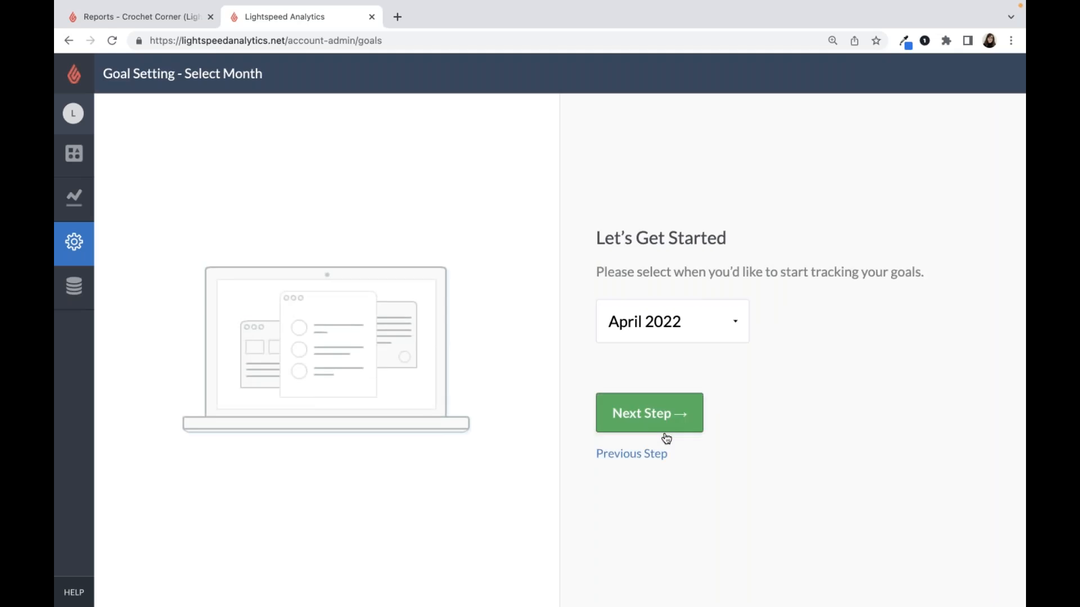
pyautogui.click(735, 327)
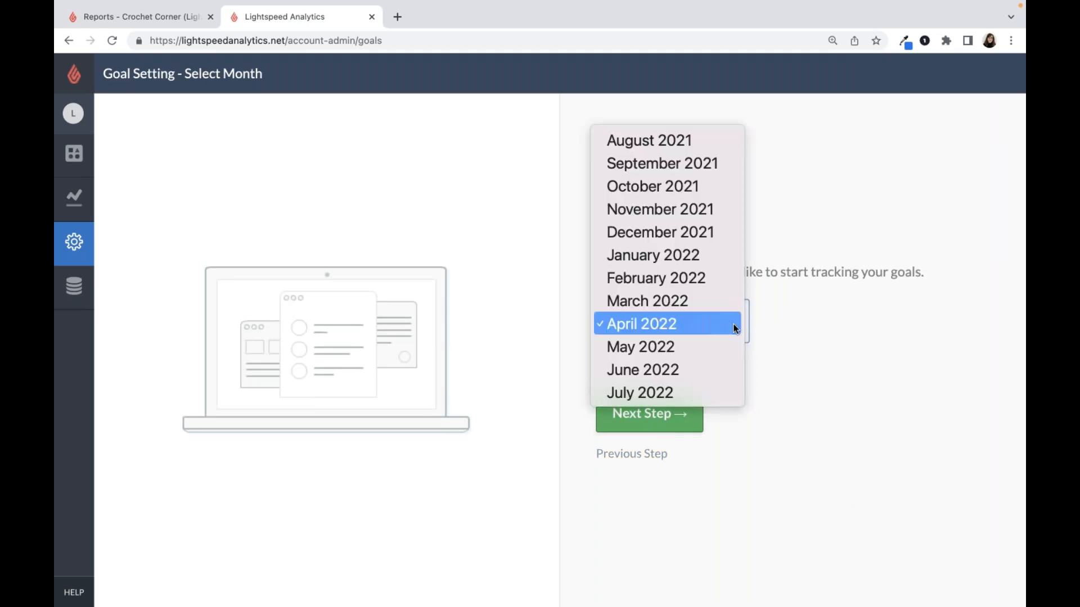
pyautogui.click(724, 394)
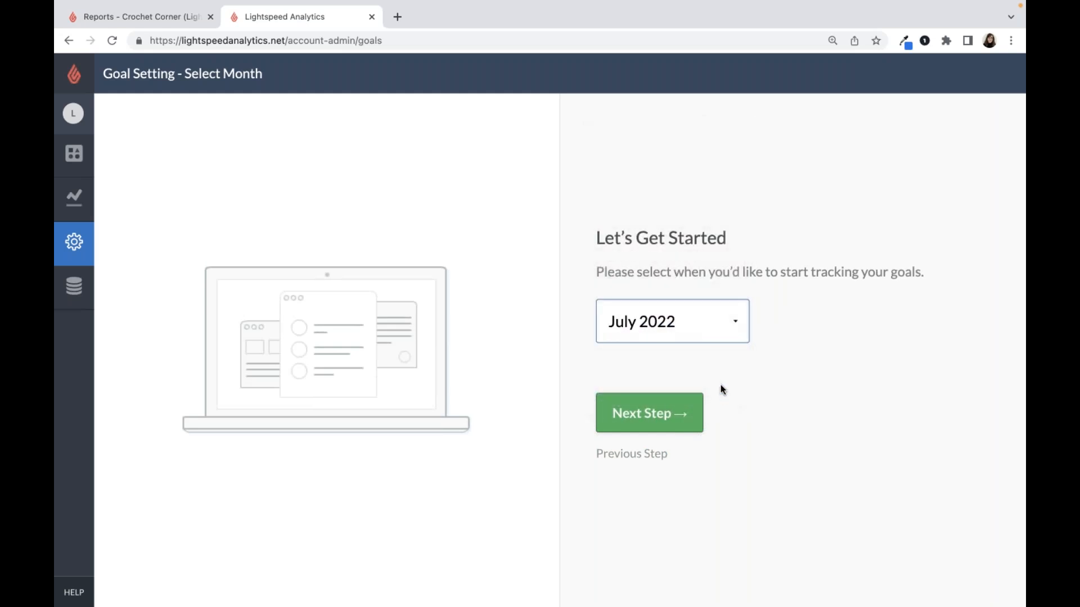
pyautogui.click(725, 336)
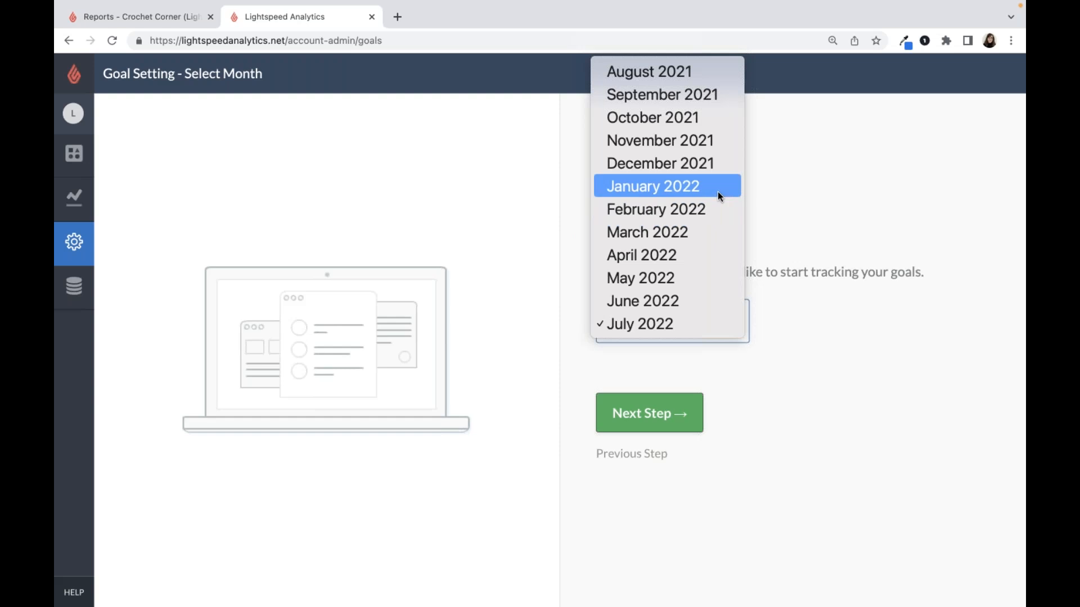
pyautogui.click(718, 327)
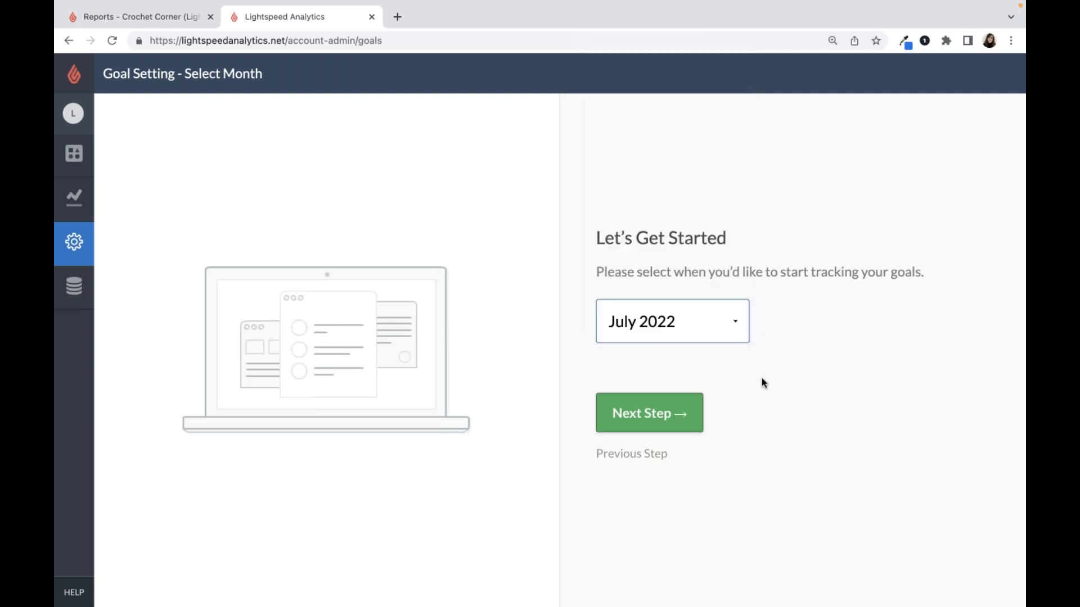
pyautogui.click(677, 424)
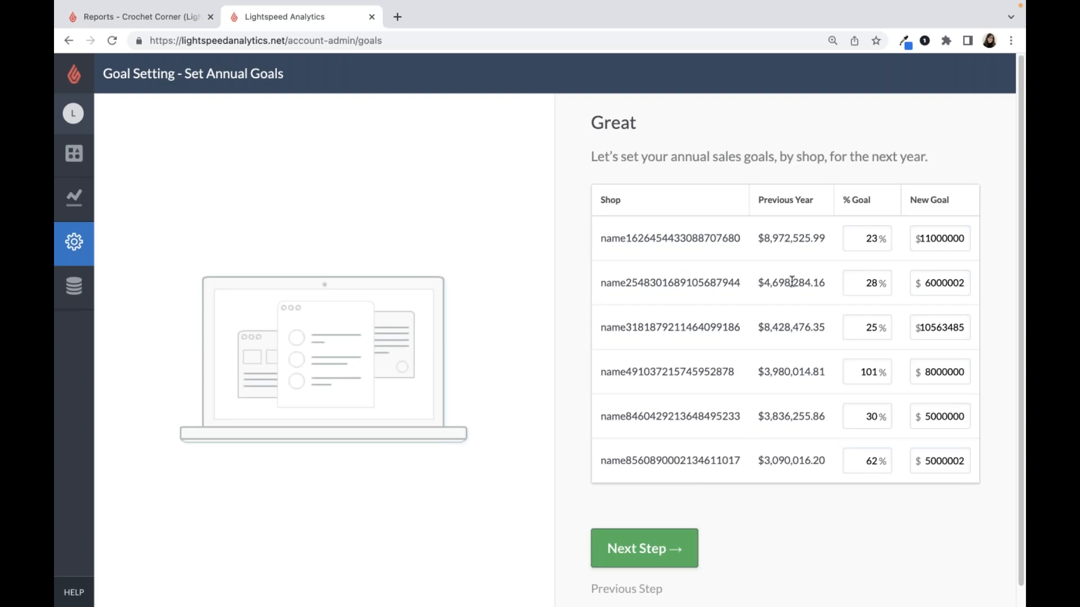
# - Set the annual percentage goal to 10% for the first shop and 15% for the second shop
pyautogui.doubleClick(784, 241)
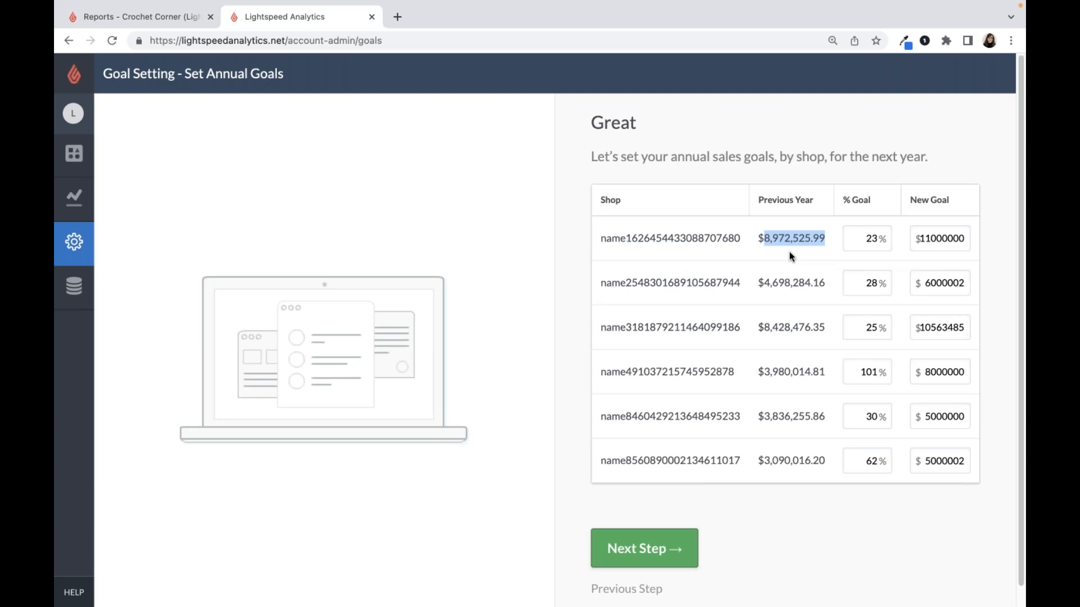
pyautogui.doubleClick(856, 234)
pyautogui.write('10')
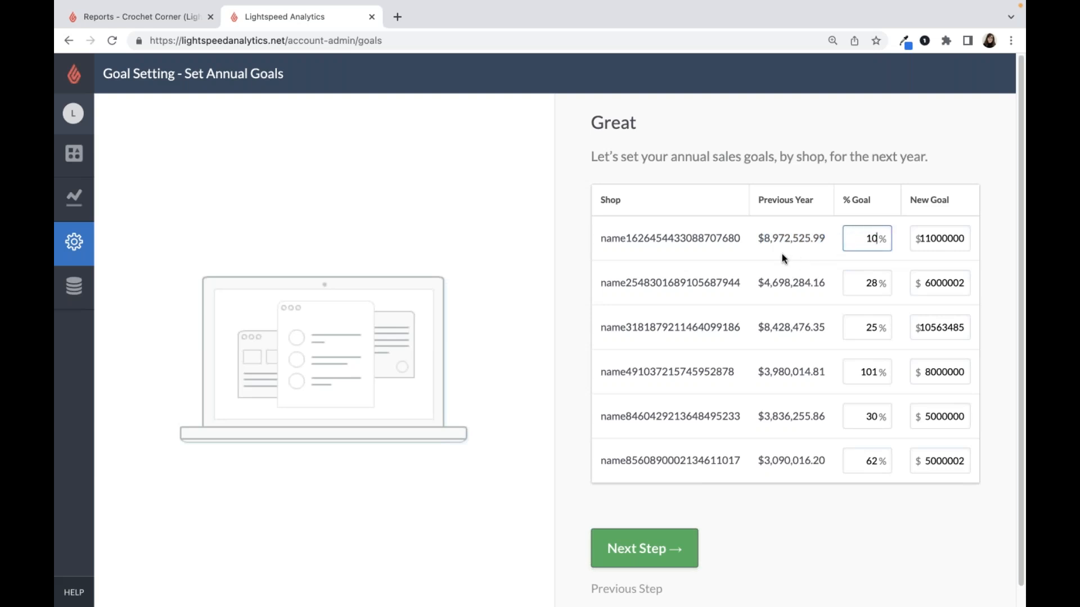
pyautogui.doubleClick(844, 281)
pyautogui.write('15')
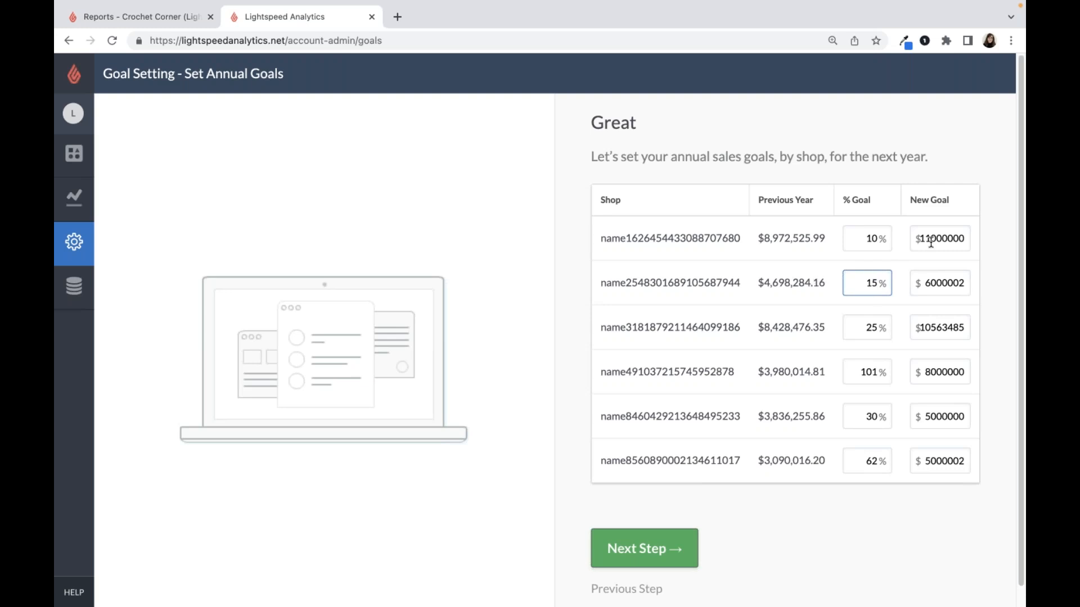
# - Set the new annual goal to $9,000,000 for the first shop and $7,000,000 for the second, and proceed to the annual sales goal summary
pyautogui.doubleClick(931, 239)
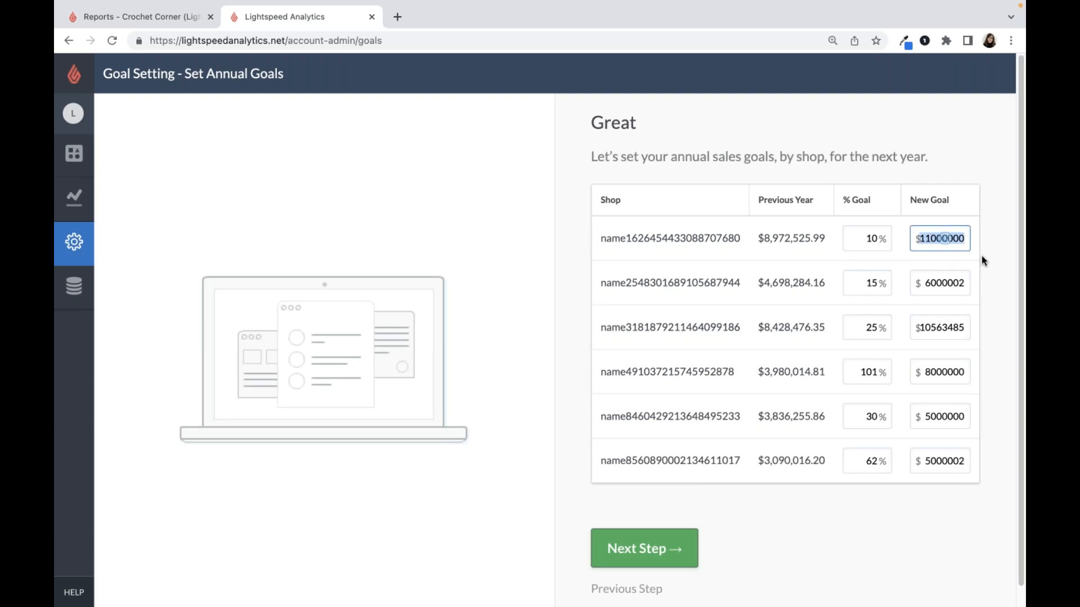
pyautogui.write('900')
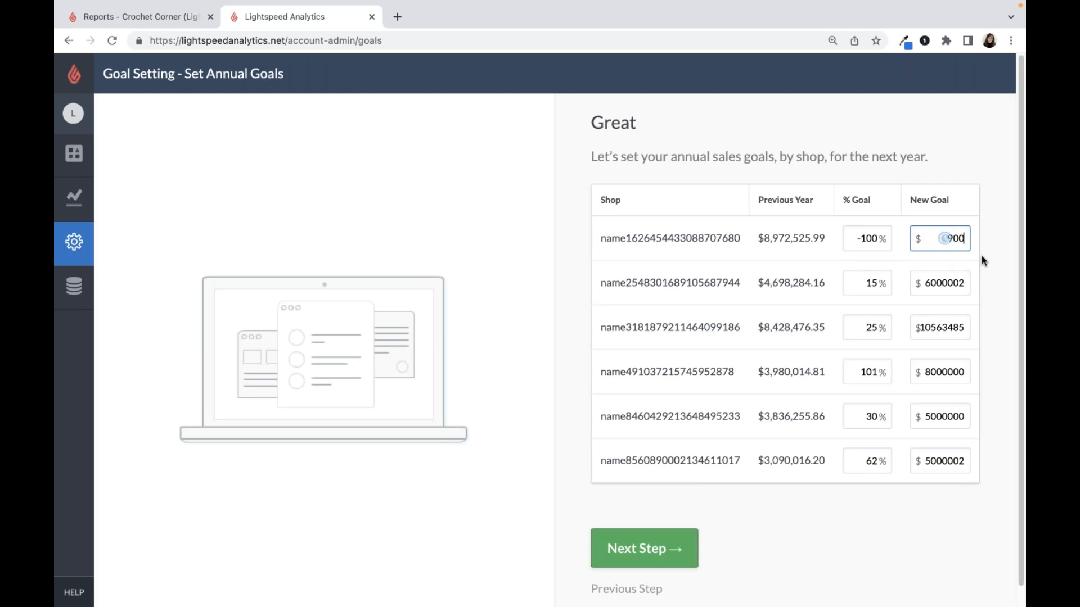
pyautogui.write('0000')
pyautogui.press('Tab')
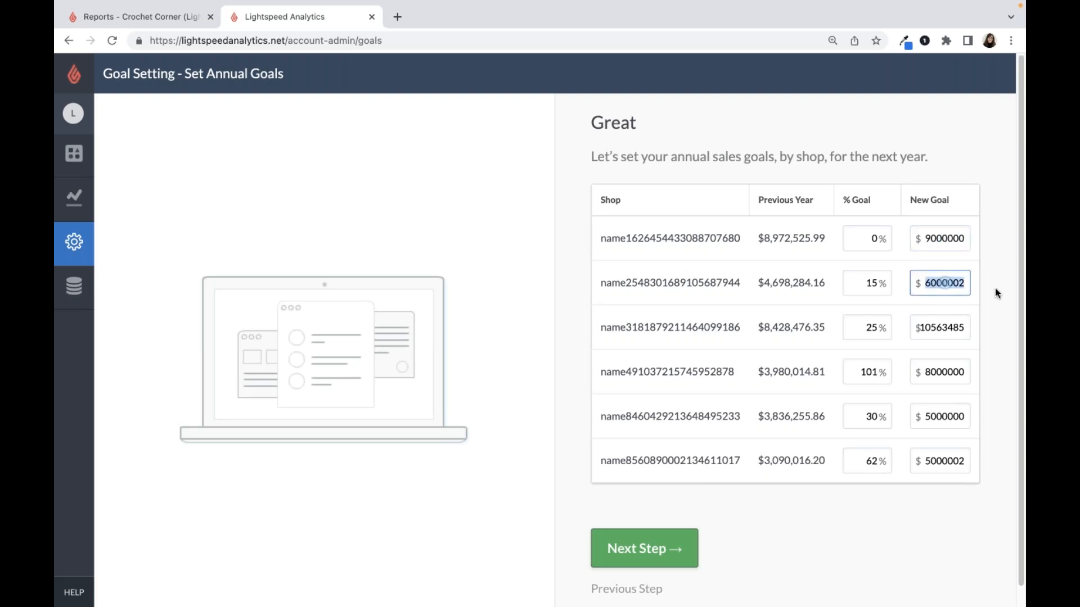
pyautogui.write('7000000')
pyautogui.click(931, 327)
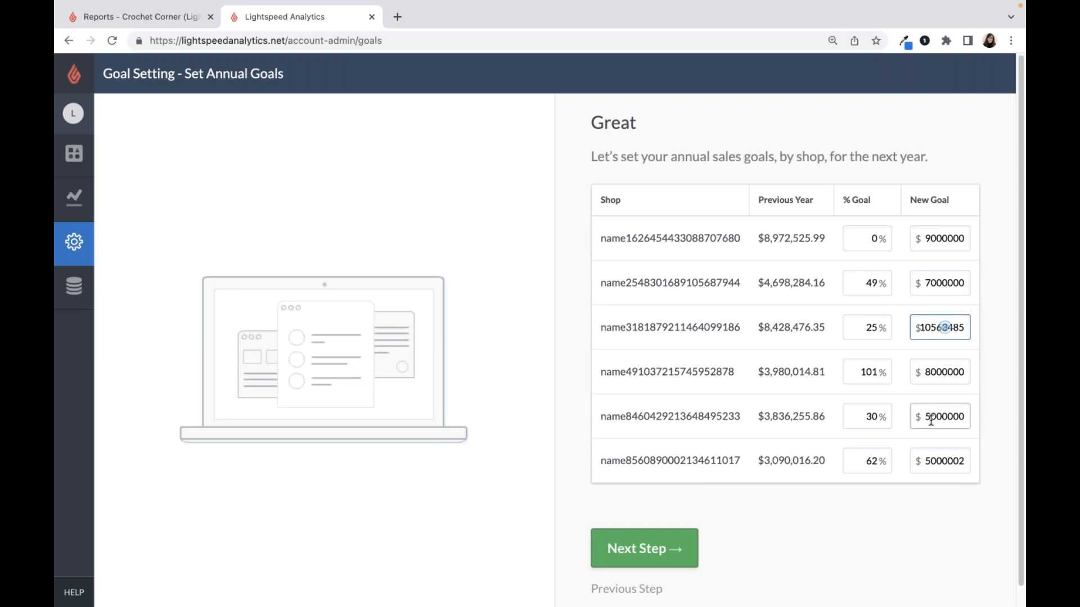
pyautogui.scroll(-1, 763, 419)
pyautogui.click(679, 555)
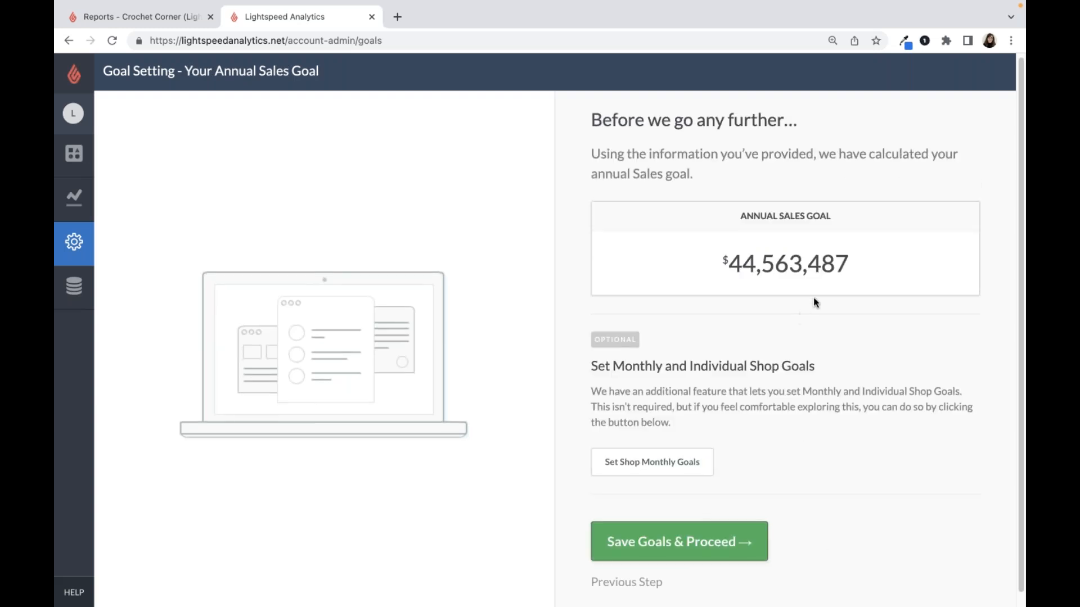
# - Review the calculated annual sales goal and open the optional monthly goals for individual shops
pyautogui.moveTo(846, 265); pyautogui.dragTo(759, 291)
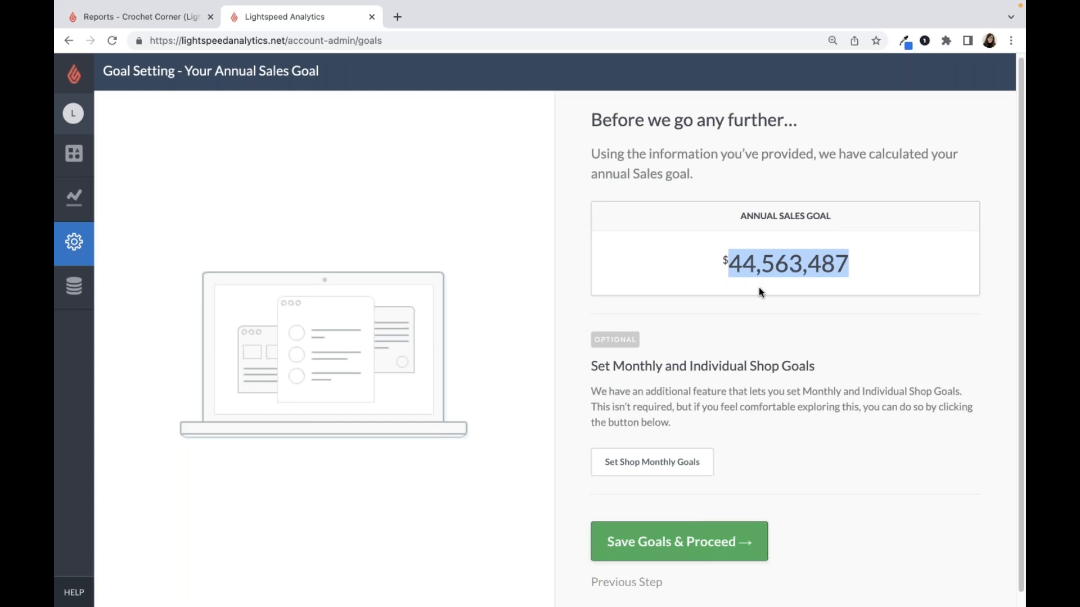
pyautogui.tripleClick(746, 363)
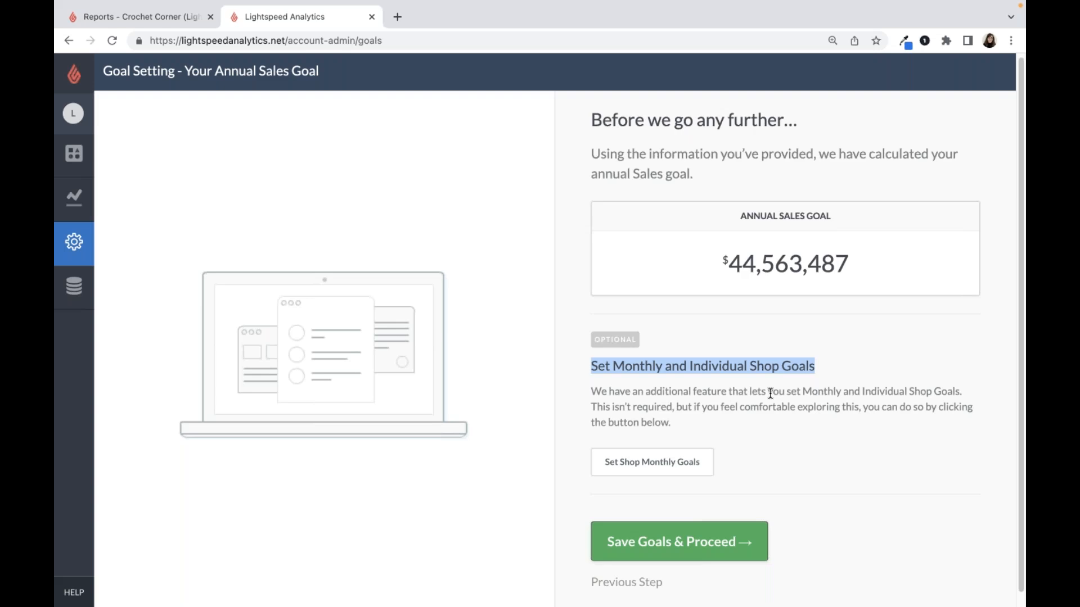
pyautogui.click(639, 476)
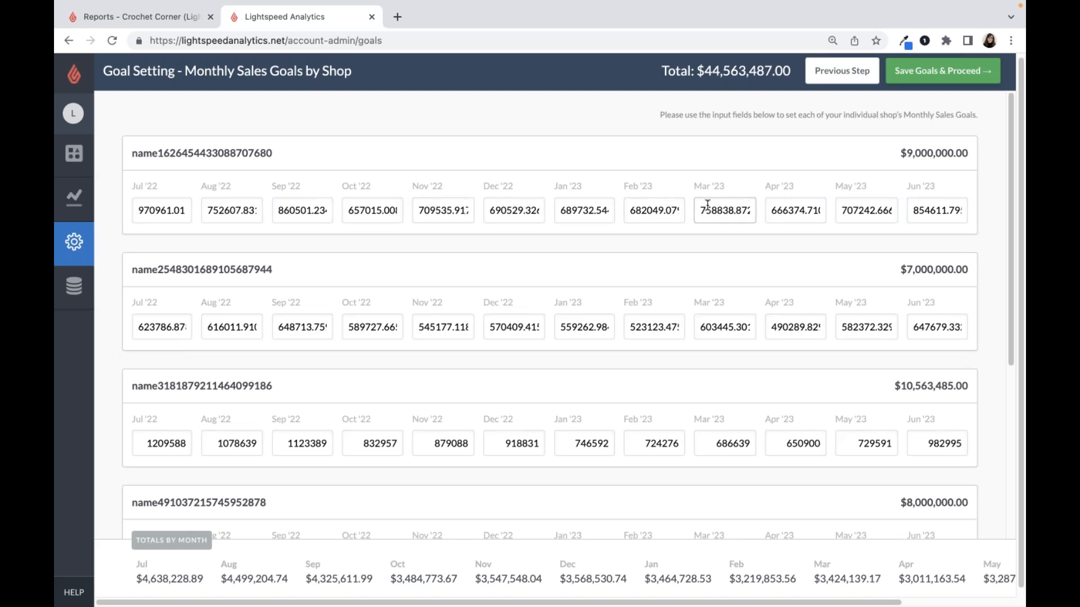
# - Check the first shop's monthly goals for August 2022 and November 2022 through February 2023, and save the goals
pyautogui.doubleClick(437, 211)
pyautogui.click(502, 213)
pyautogui.doubleClick(502, 213)
pyautogui.doubleClick(564, 209)
pyautogui.doubleClick(633, 207)
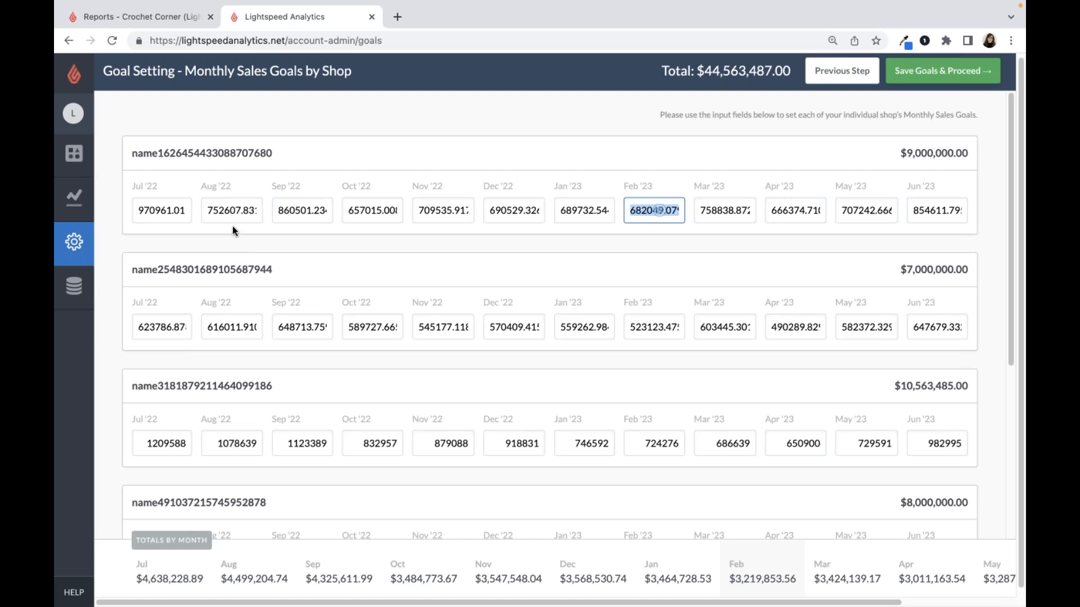
pyautogui.click(236, 210)
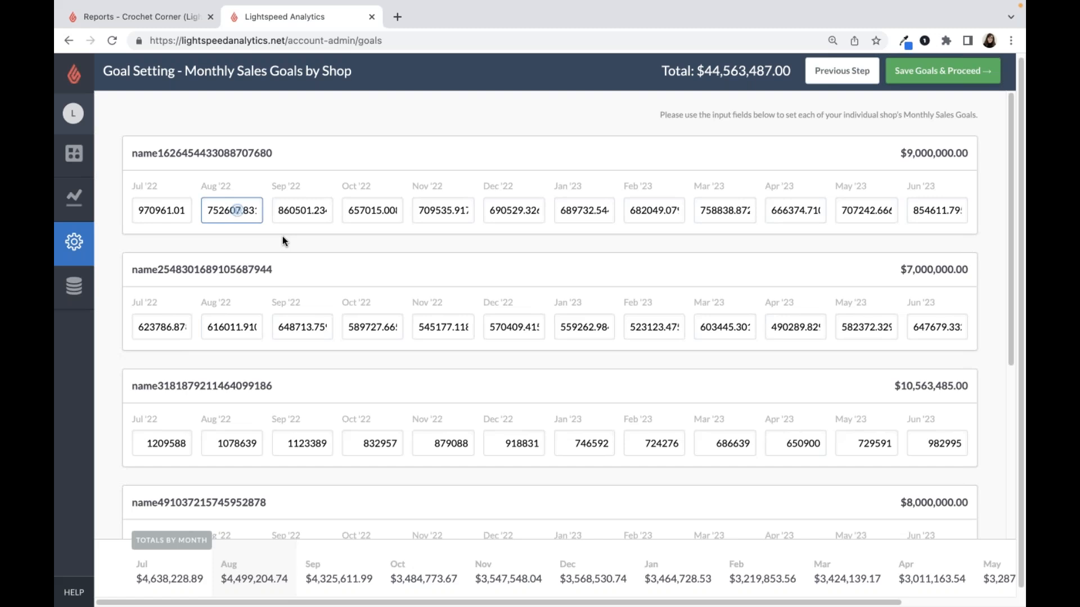
pyautogui.click(904, 79)
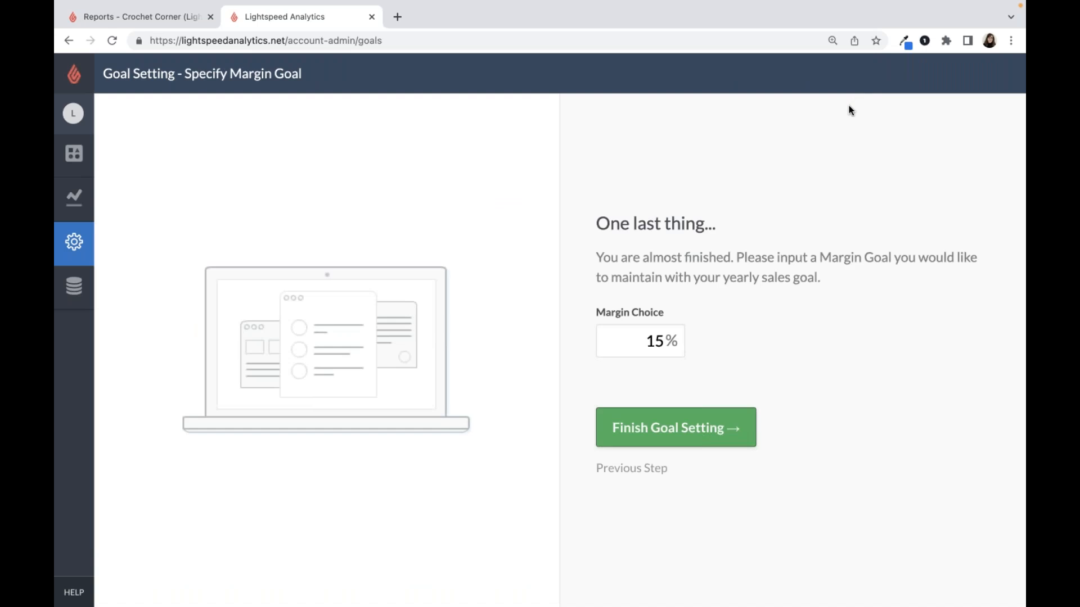
# - Set the margin goal to 10% and finish the goal setting to review the annual sales goal and total profit
pyautogui.doubleClick(641, 338)
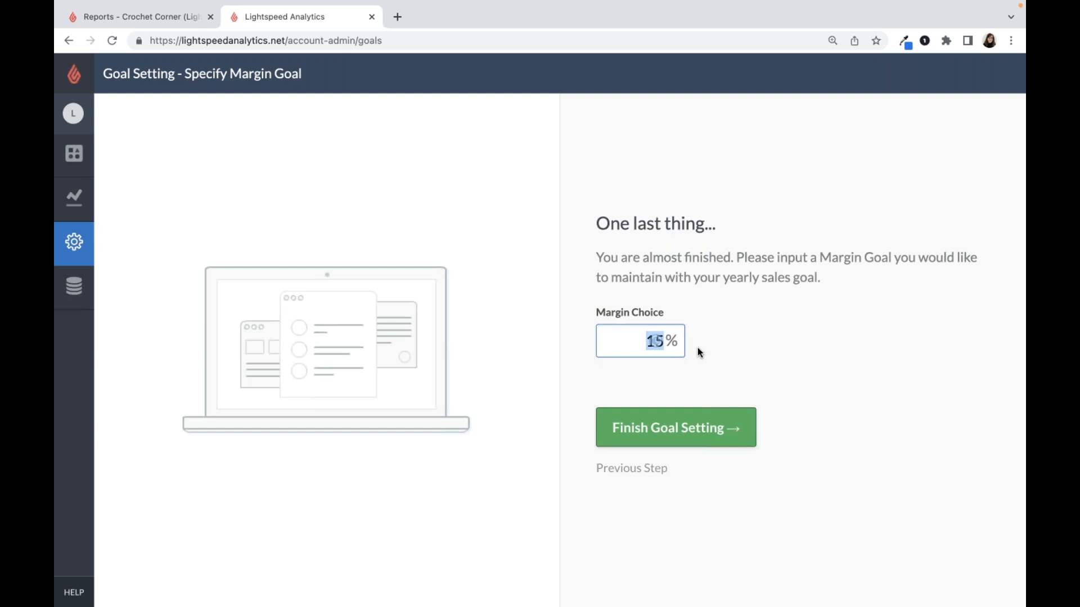
pyautogui.write('10')
pyautogui.click(685, 439)
pyautogui.click(685, 439)
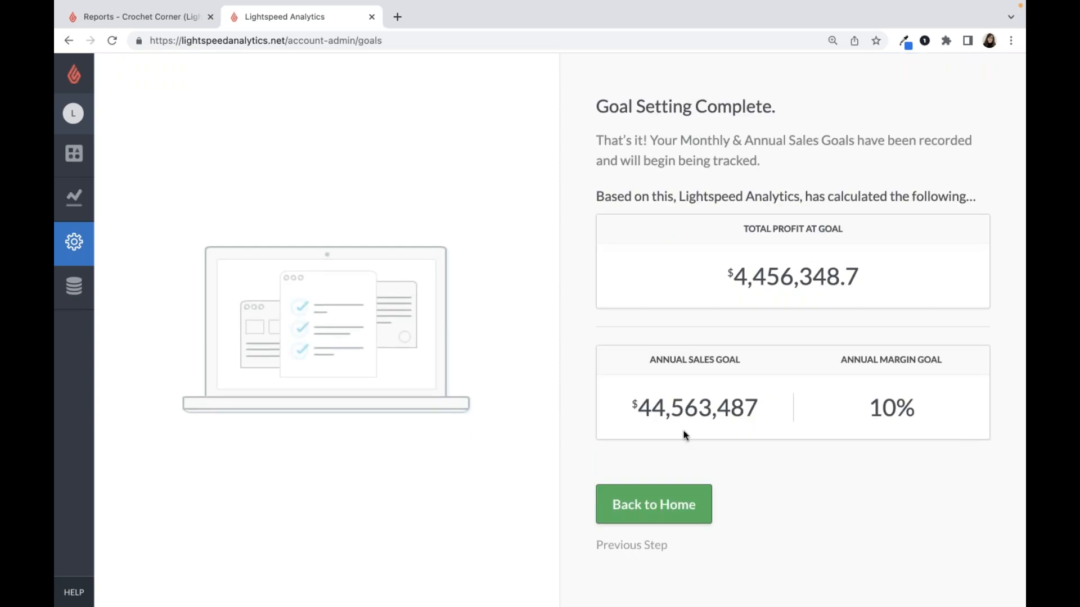
pyautogui.doubleClick(691, 409)
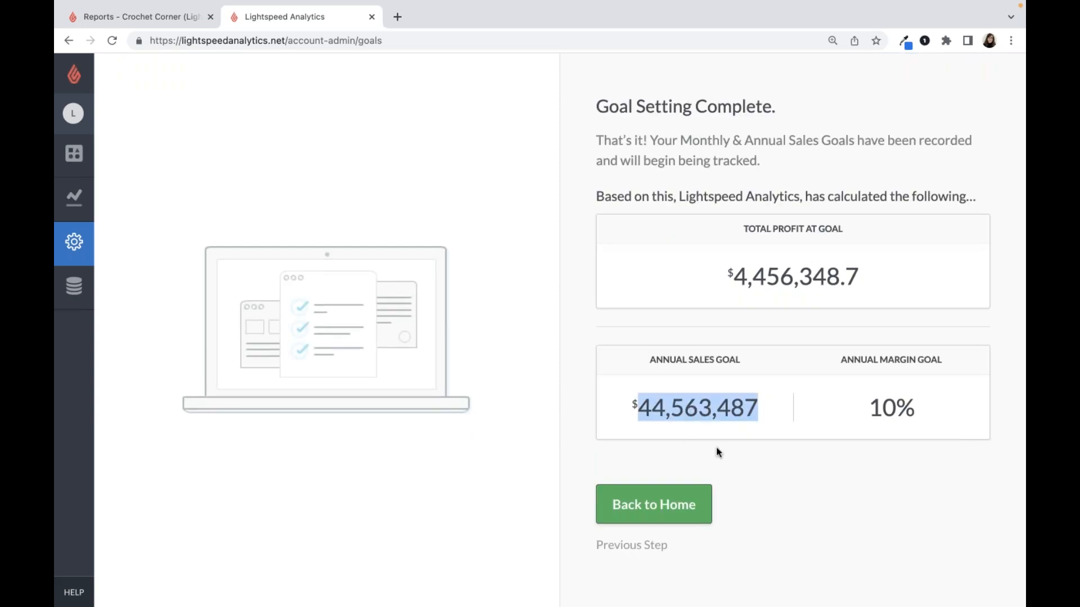
pyautogui.doubleClick(764, 276)
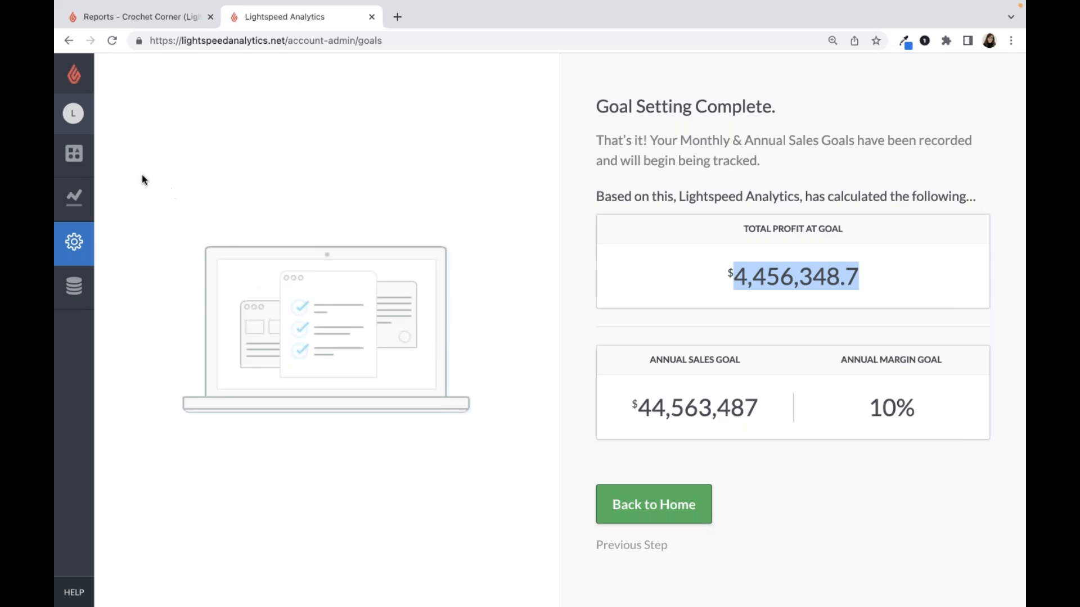
# - Open the dashboard and examine this month's daily sales against goals at the end and start of July
pyautogui.click(86, 169)
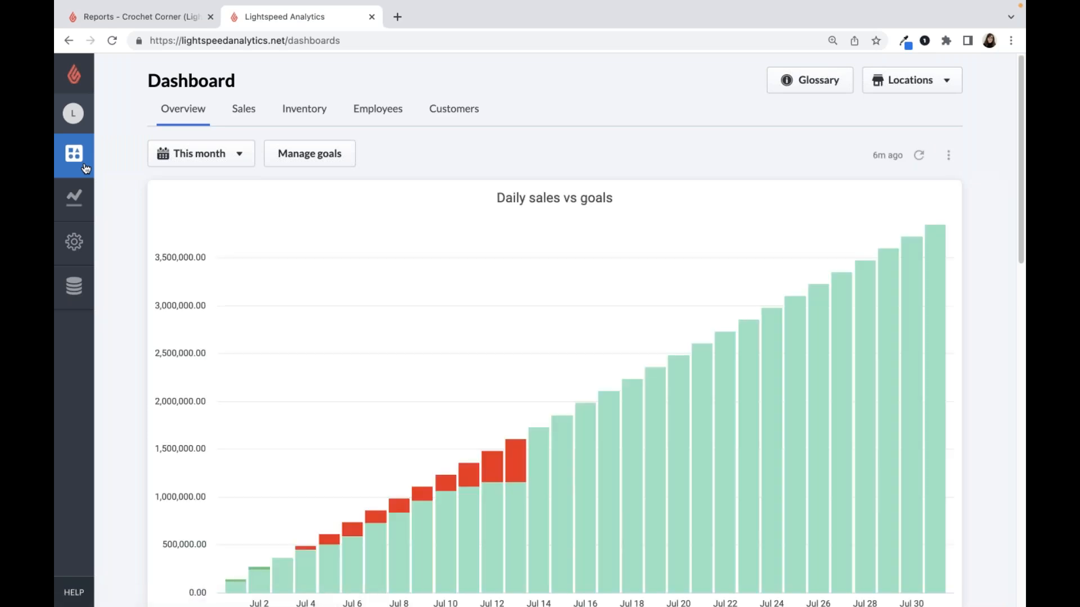
pyautogui.scroll(-1, 119, 225)
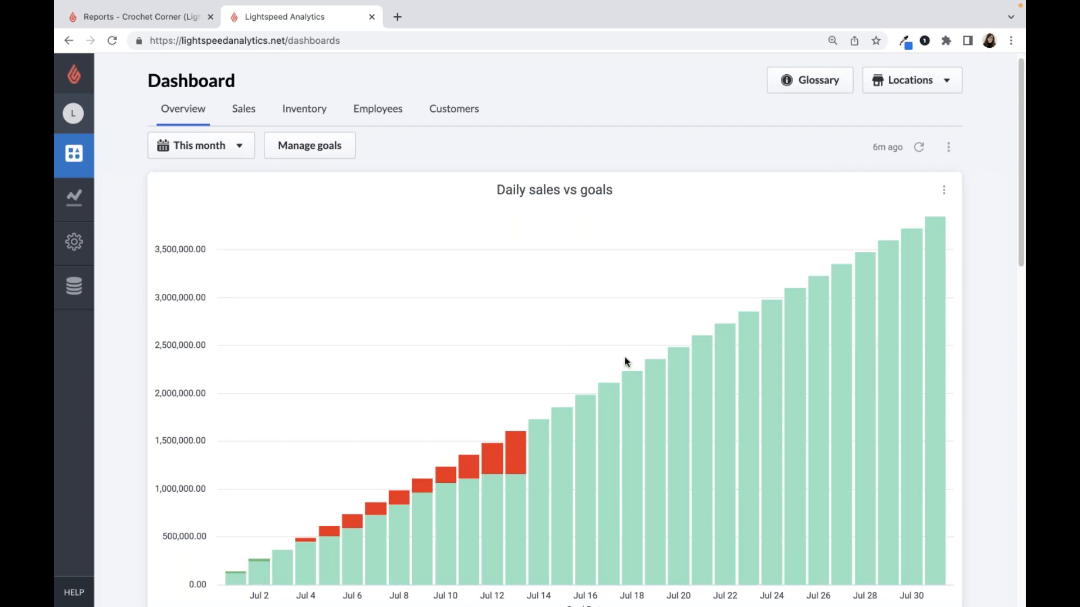
pyautogui.moveTo(934, 248)
pyautogui.moveTo(258, 560)
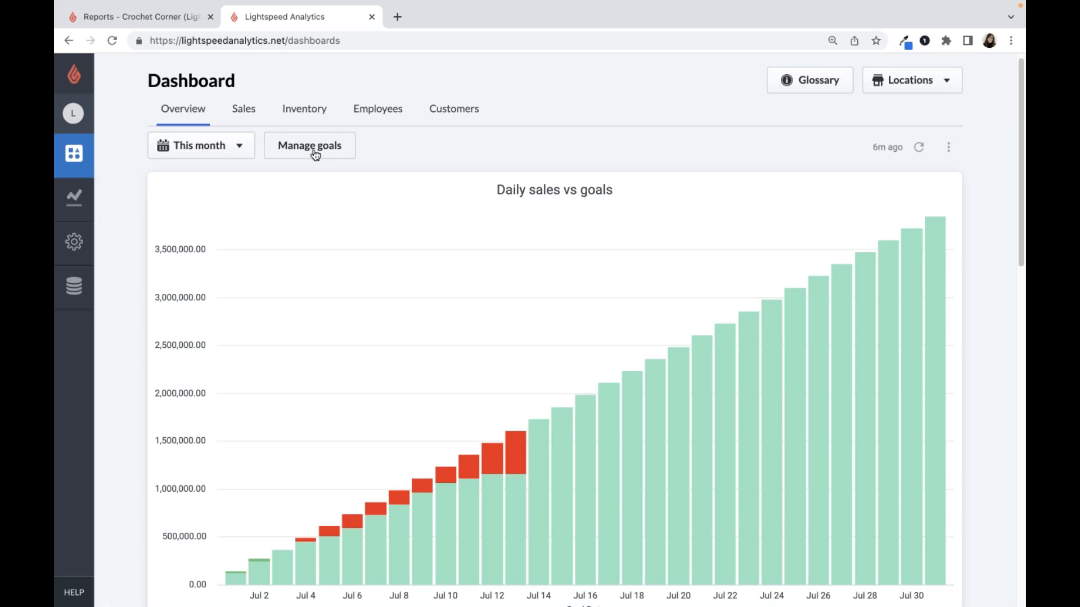
# - Show the available date ranges for the daily sales versus goals chart and close them without choosing another one
pyautogui.click(249, 155)
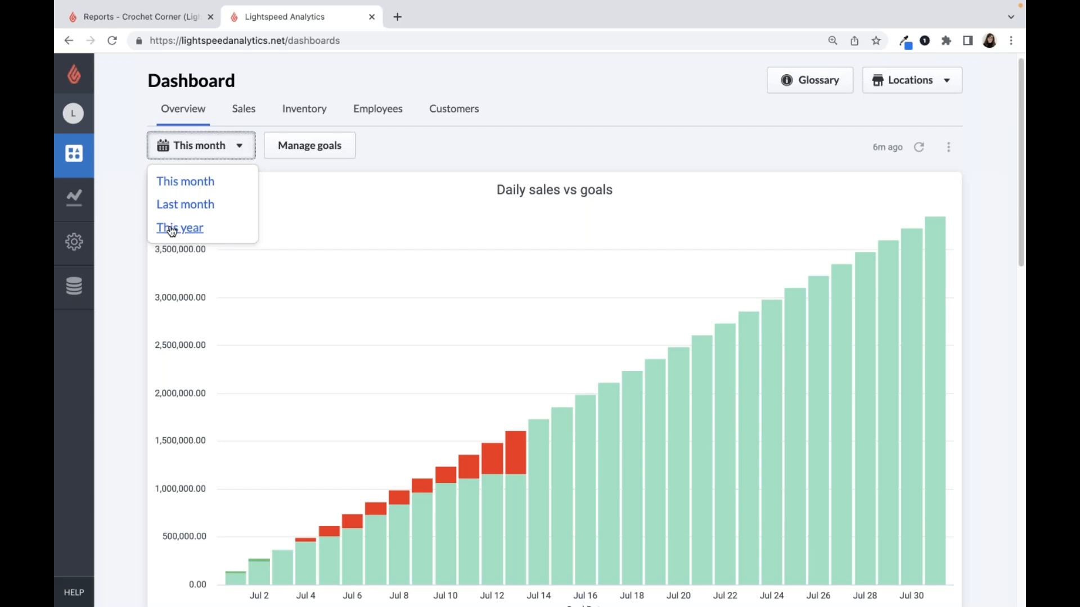
pyautogui.click(188, 155)
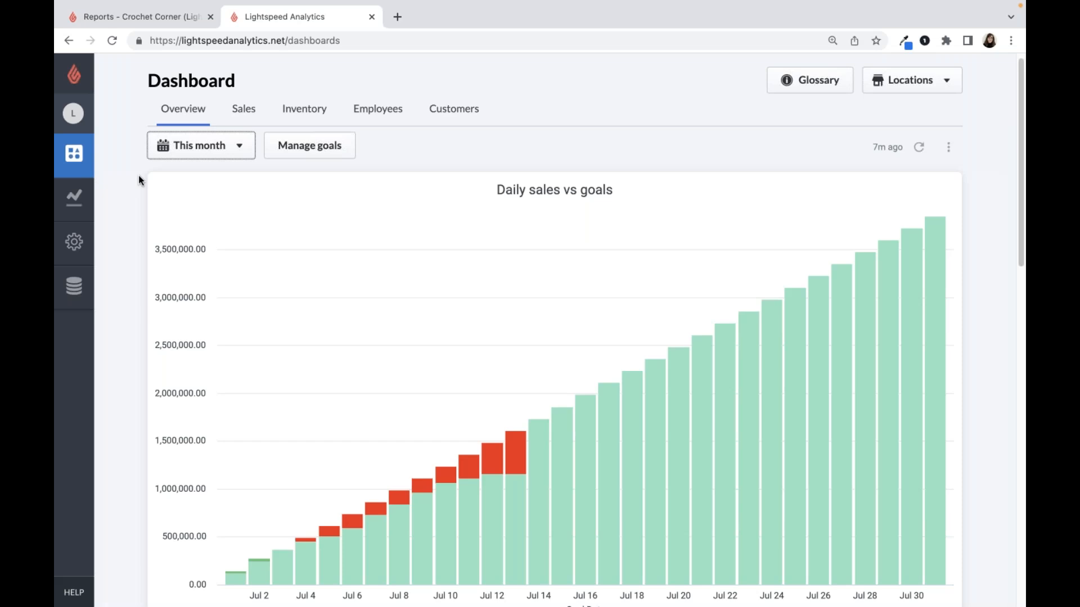
pyautogui.click(177, 121)
# - Examine the overview dashboard's stock and customer figures, key performance indicators and weekly sales by category, and return to its beginning
pyautogui.scroll(-3, 144, 158)
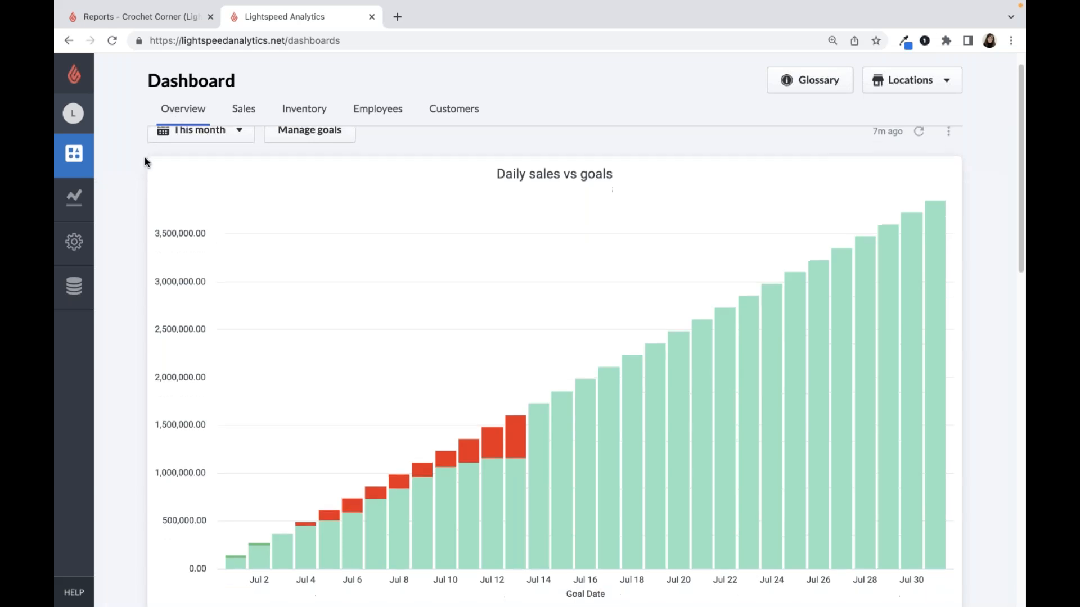
pyautogui.scroll(-5, 144, 162)
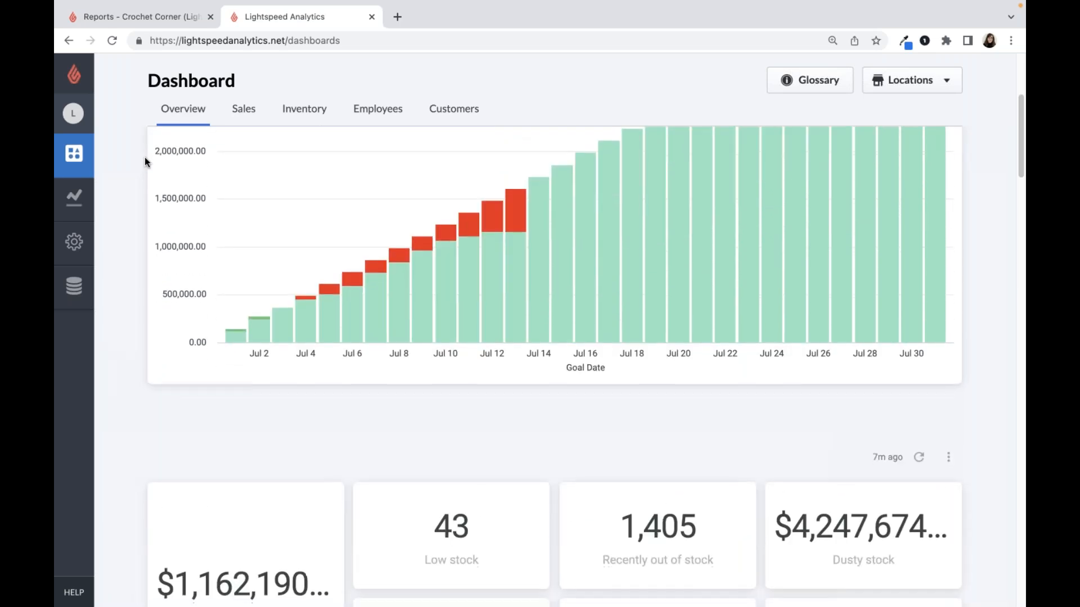
pyautogui.scroll(-3, 145, 162)
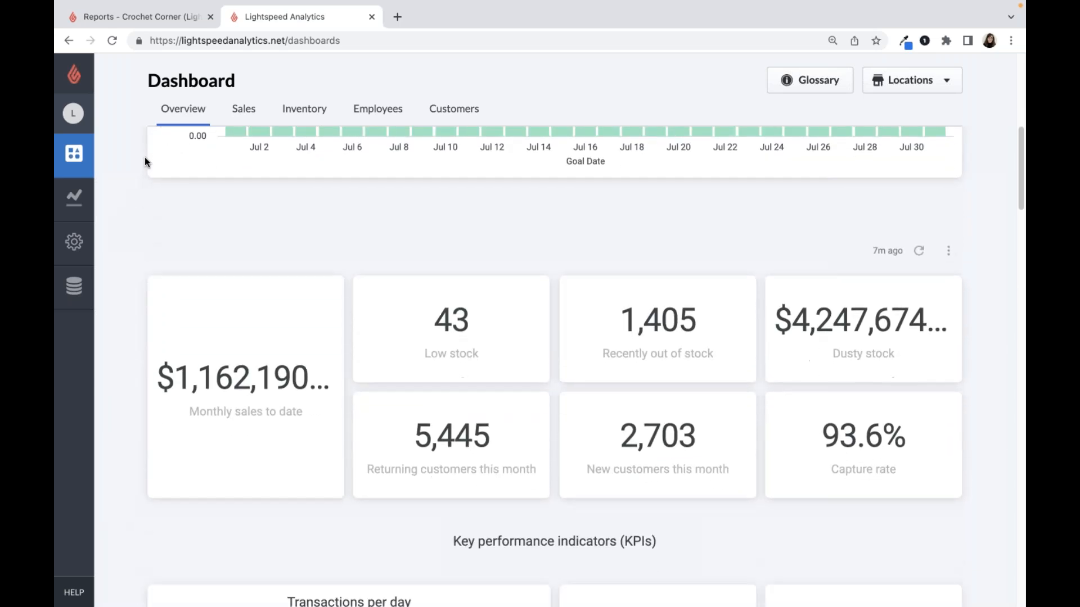
pyautogui.scroll(-2, 145, 162)
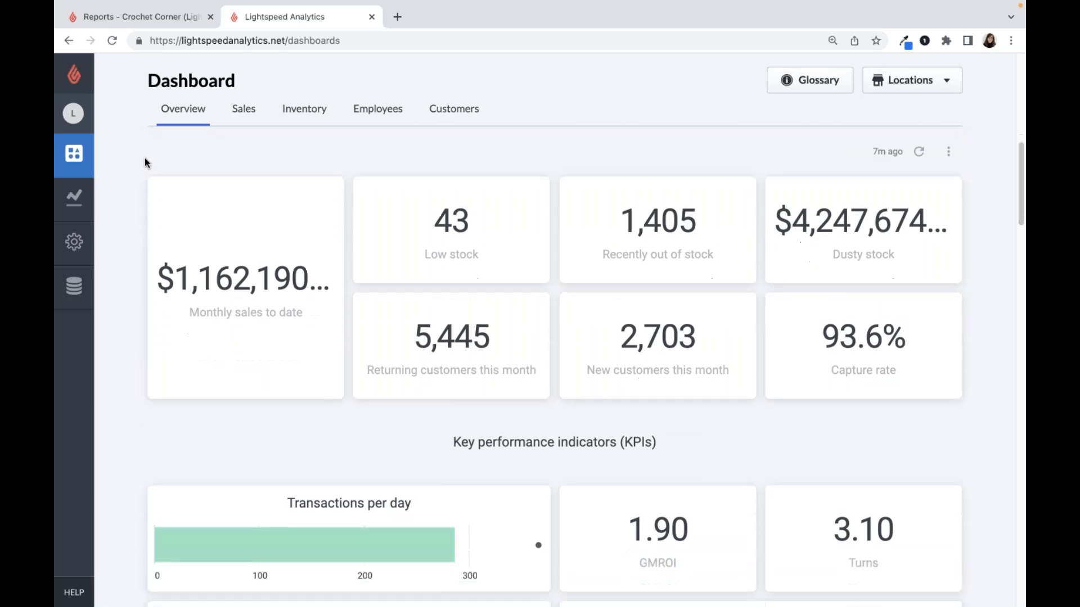
pyautogui.scroll(-1, 405, 365)
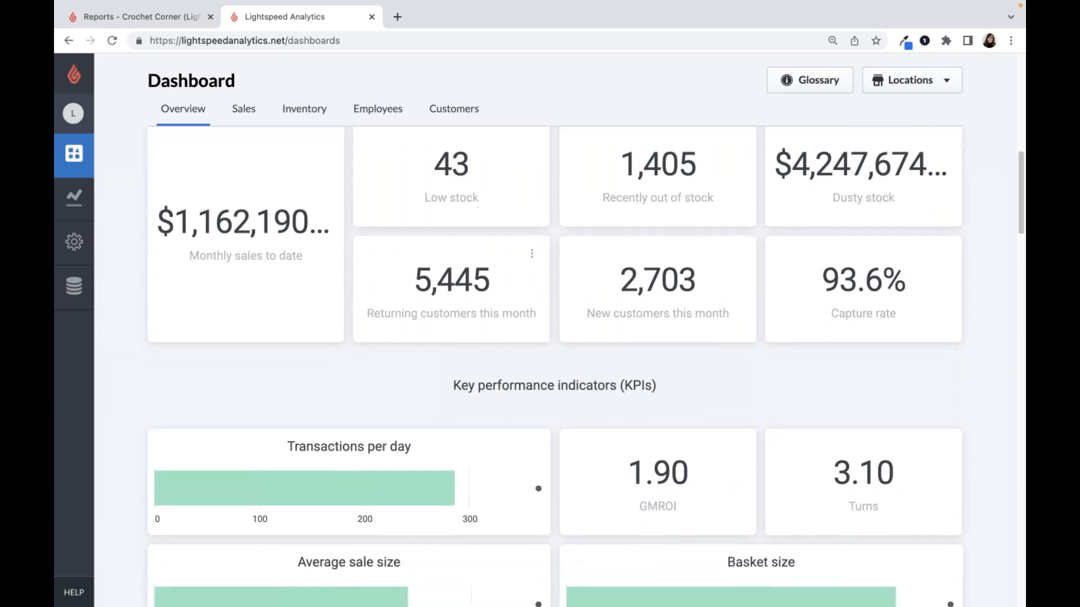
pyautogui.scroll(-6, 421, 397)
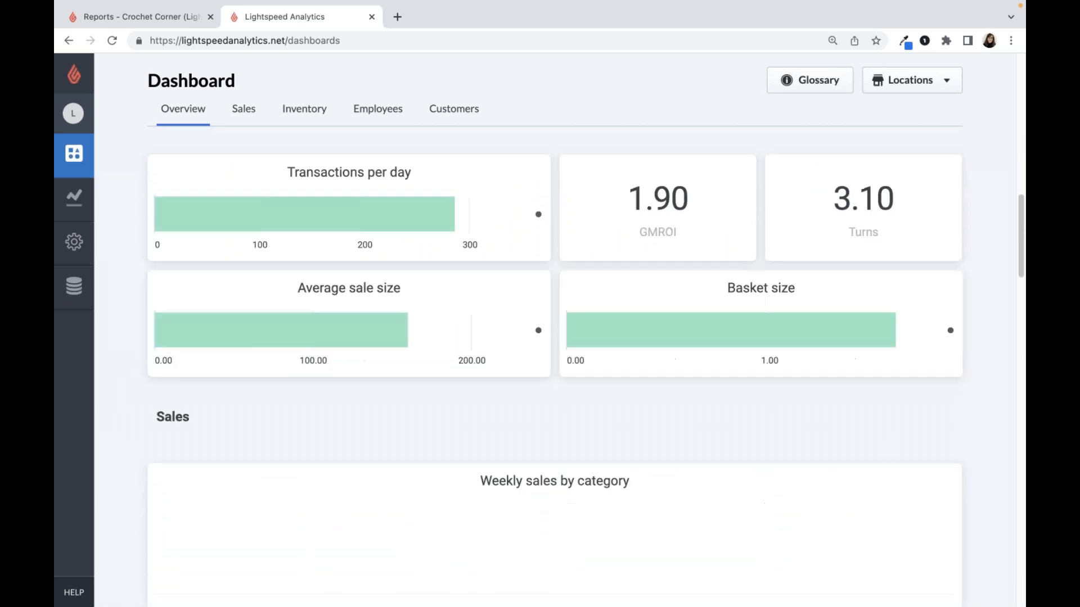
pyautogui.scroll(-4, 425, 398)
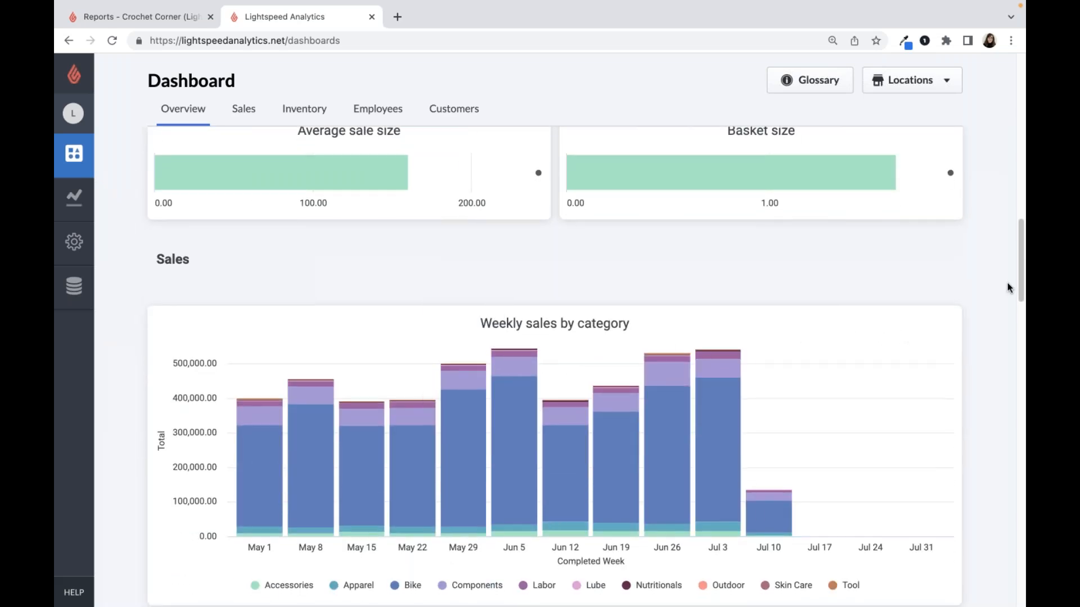
pyautogui.moveTo(1018, 282); pyautogui.dragTo(999, 109)
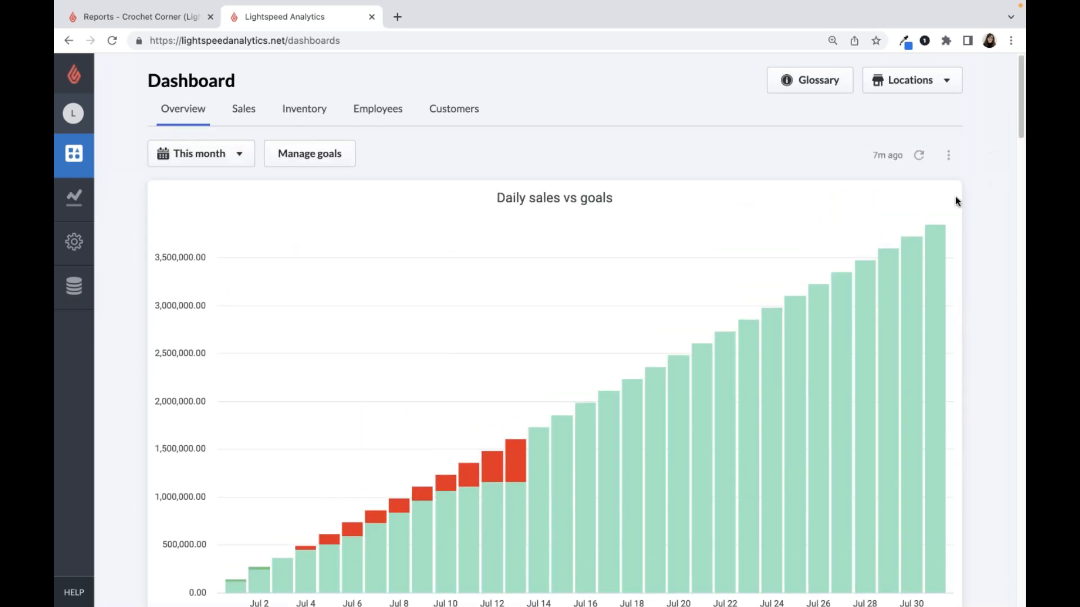
# - Open the Sales dashboard and look over the year-over-year chart, weekly category sales and top products table
pyautogui.click(246, 119)
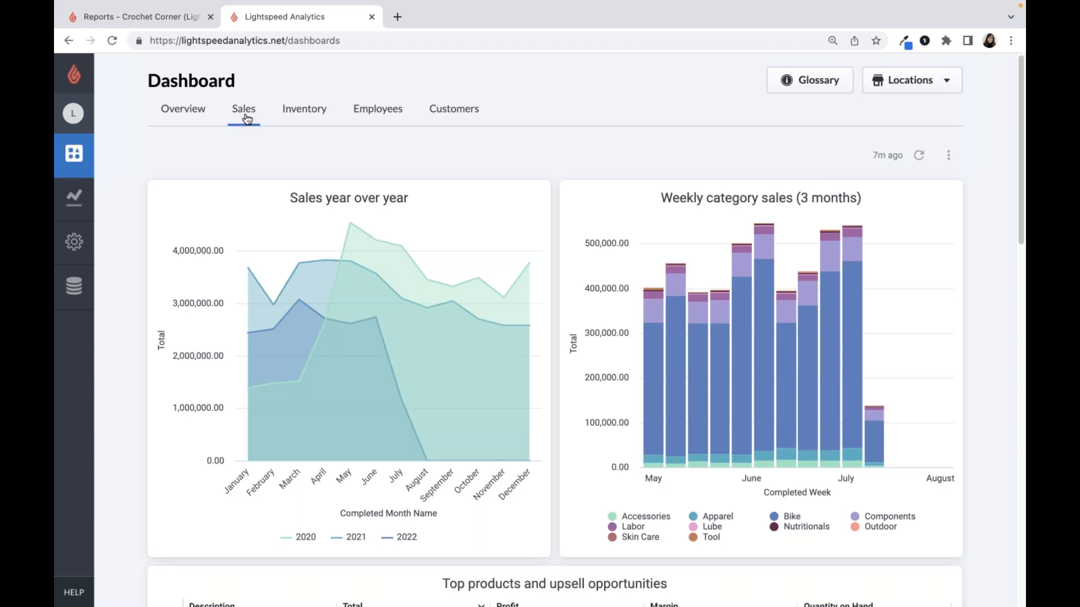
pyautogui.scroll(-3, 283, 157)
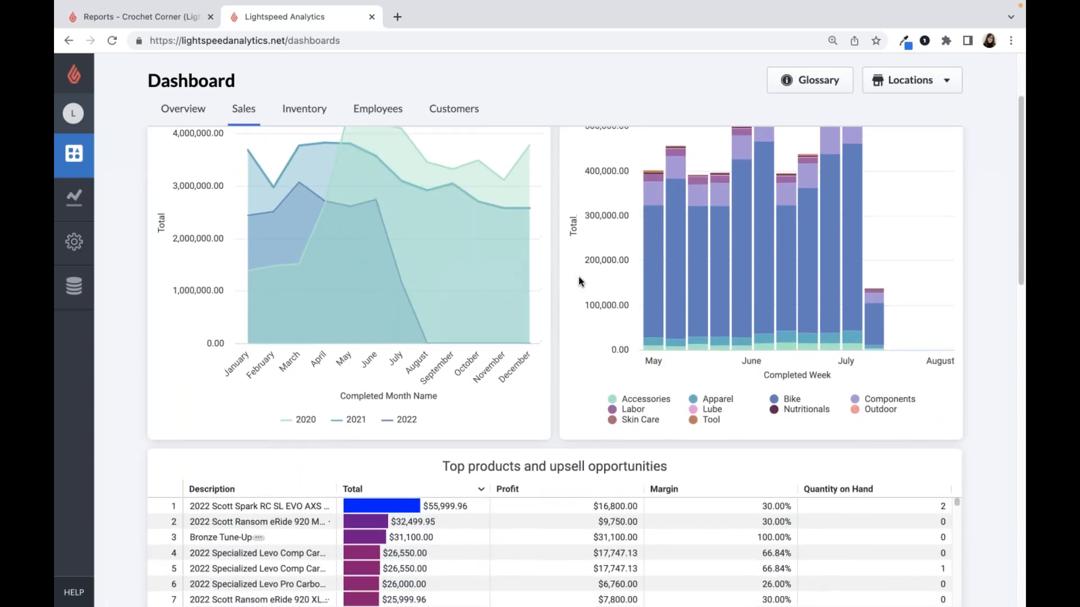
pyautogui.scroll(2, 580, 281)
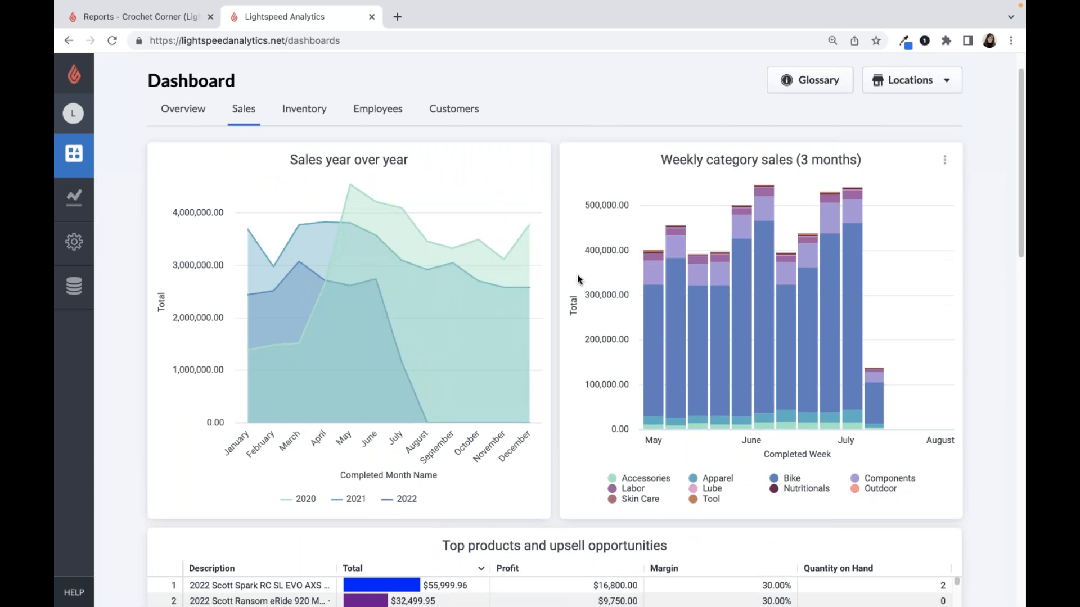
# - Inspect the weekly values in the Weekly category sales chart, and hide the Bike category and show it again
pyautogui.doubleClick(667, 164)
pyautogui.moveTo(711, 163); pyautogui.dragTo(790, 163)
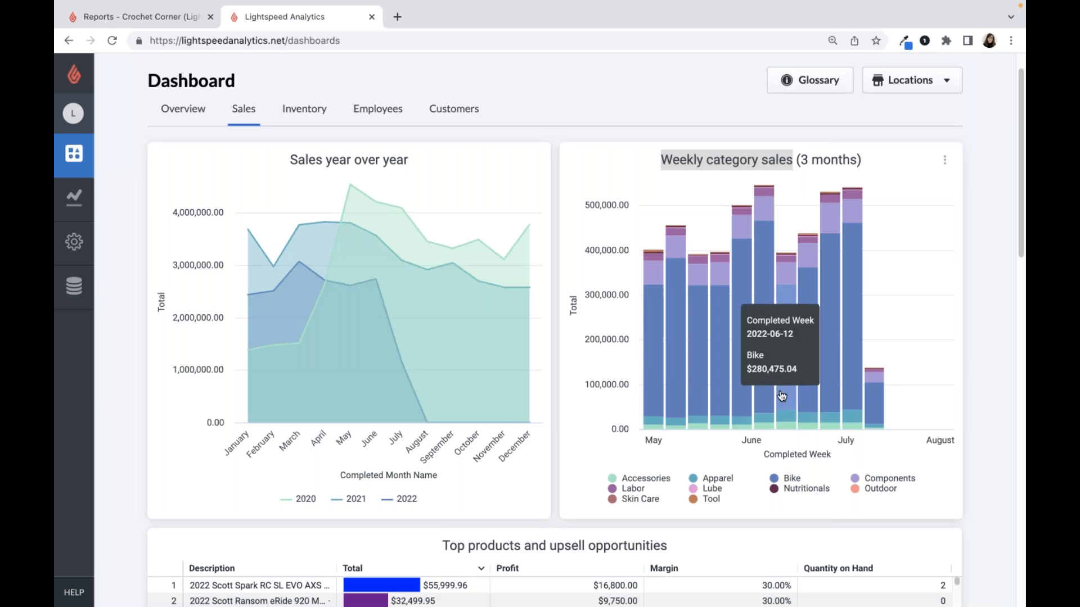
pyautogui.moveTo(810, 396)
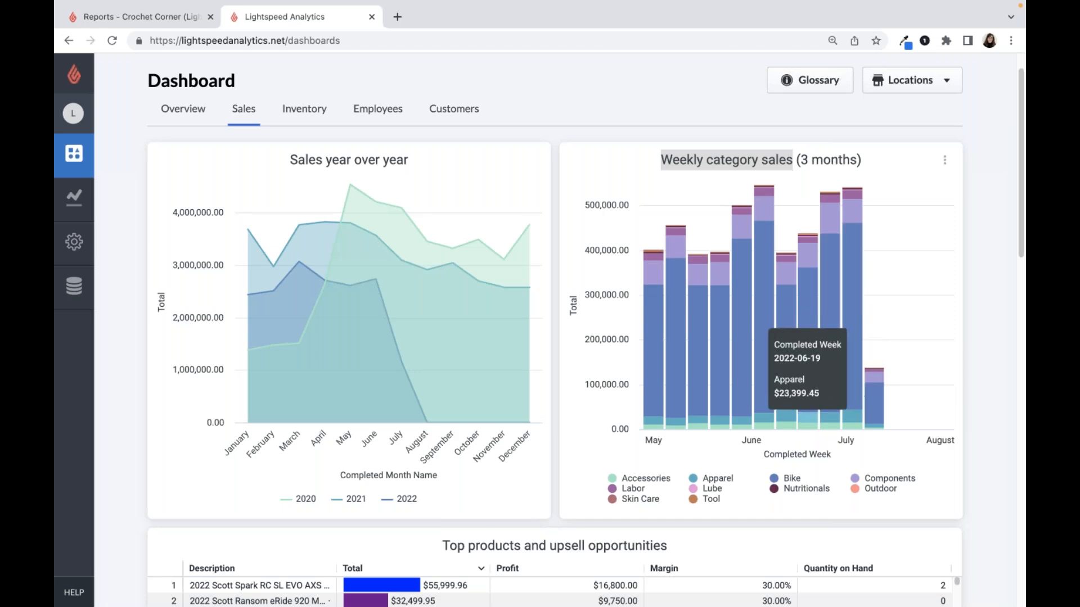
pyautogui.click(792, 479)
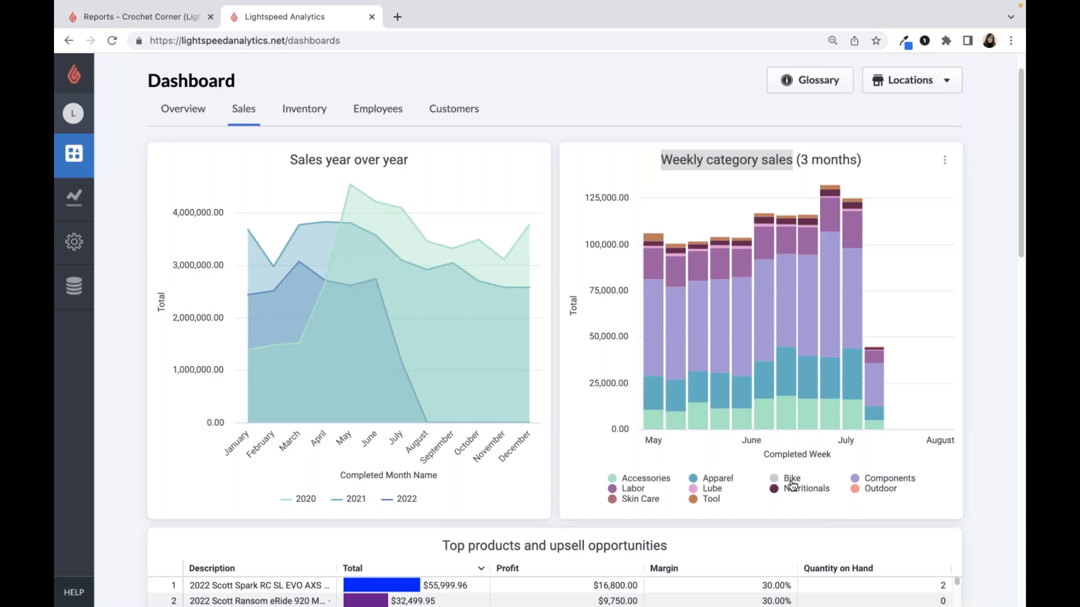
pyautogui.click(792, 479)
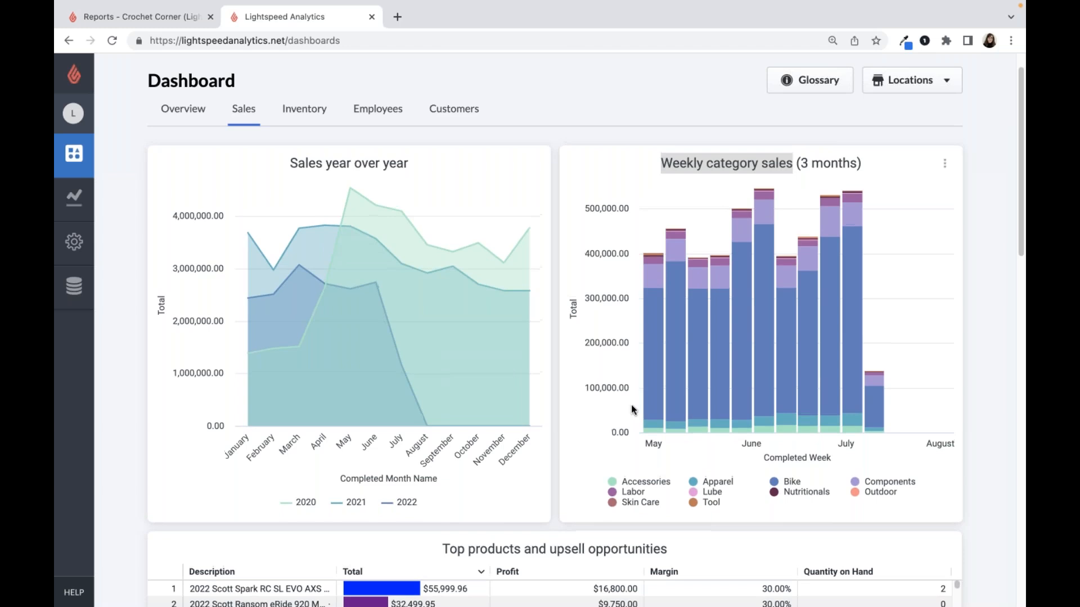
# - Open the Inventory dashboard, examine the Low stock item details including Days to Sell Out, and close the details
pyautogui.scroll(1, 629, 401)
pyautogui.scroll(1, 596, 337)
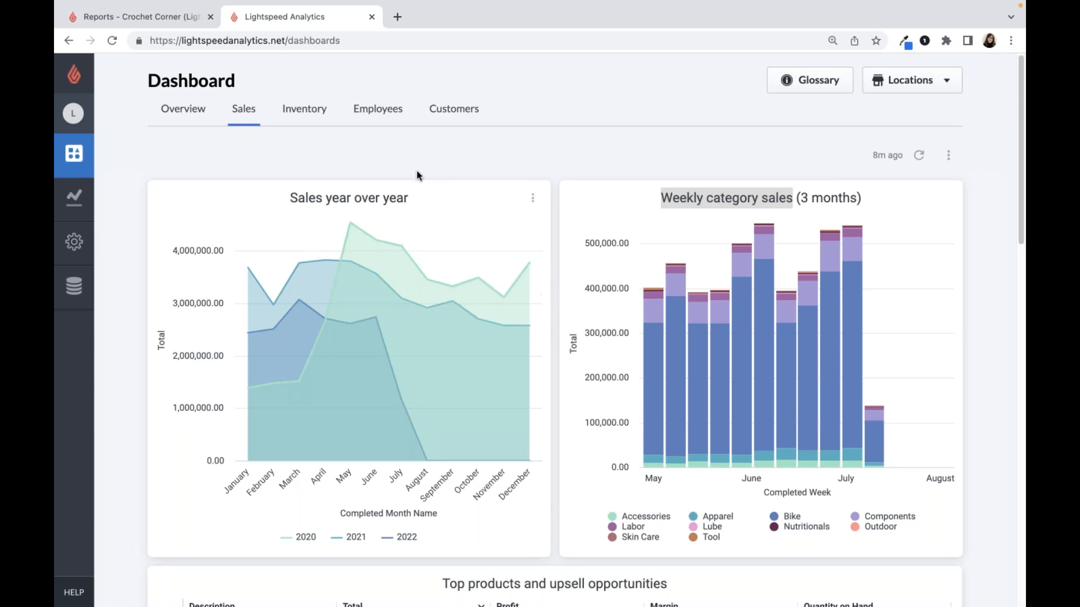
pyautogui.click(300, 123)
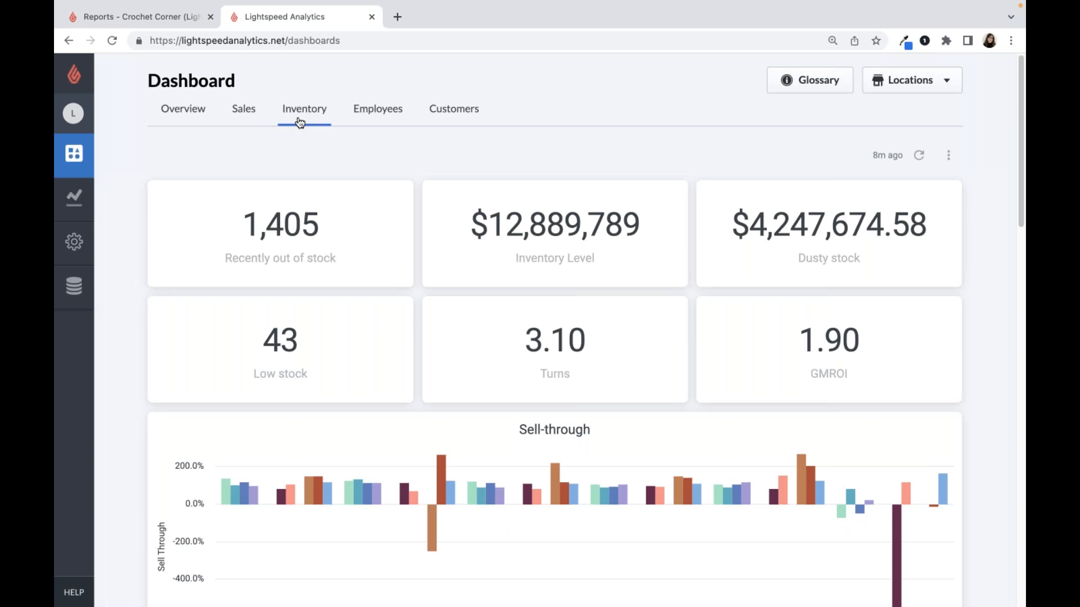
pyautogui.click(282, 359)
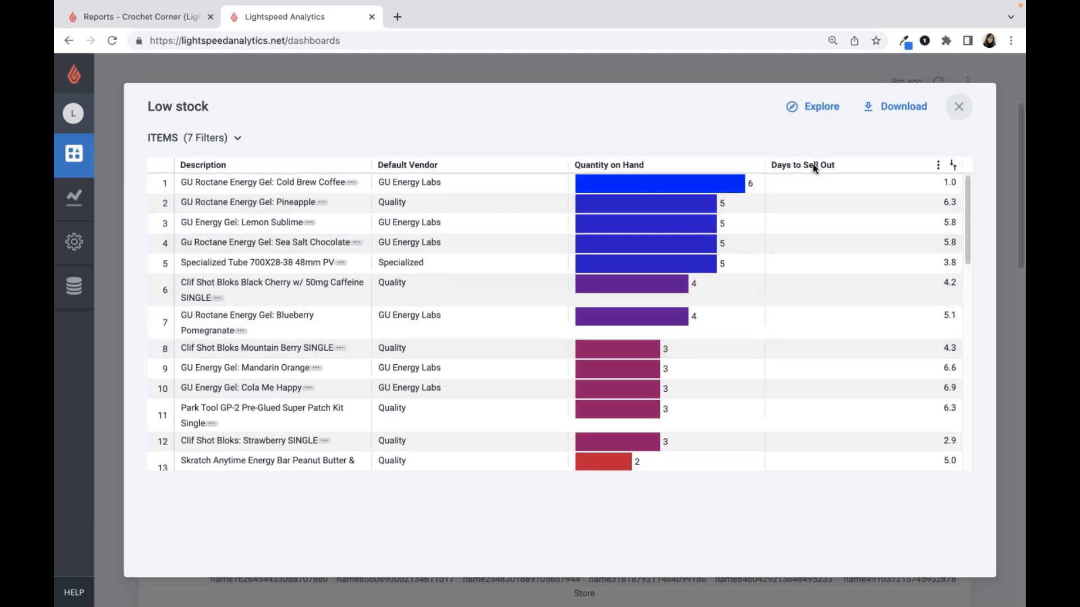
pyautogui.moveTo(821, 168)
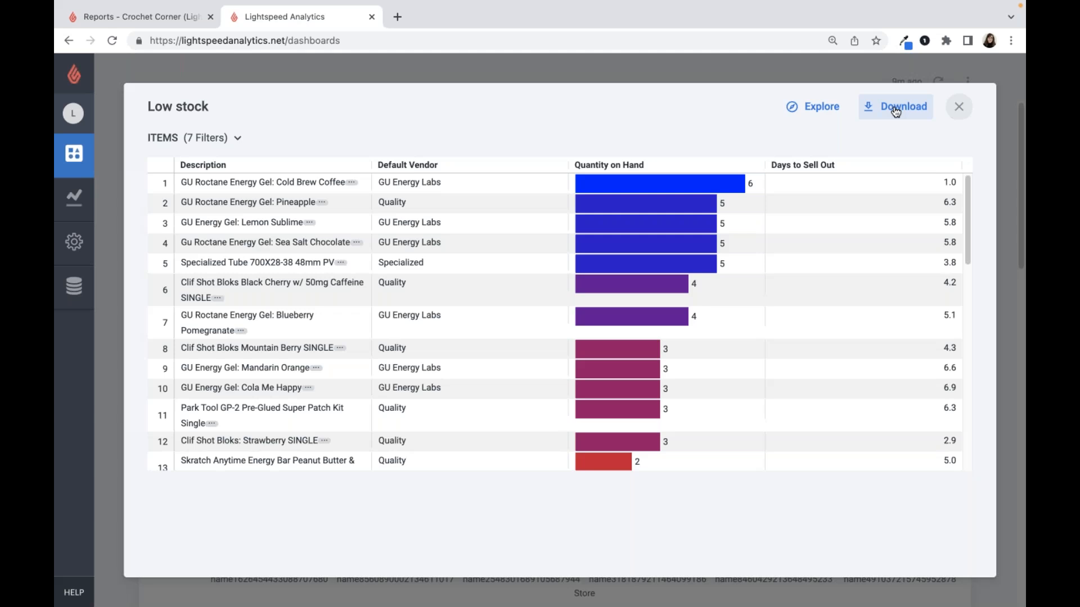
pyautogui.click(959, 106)
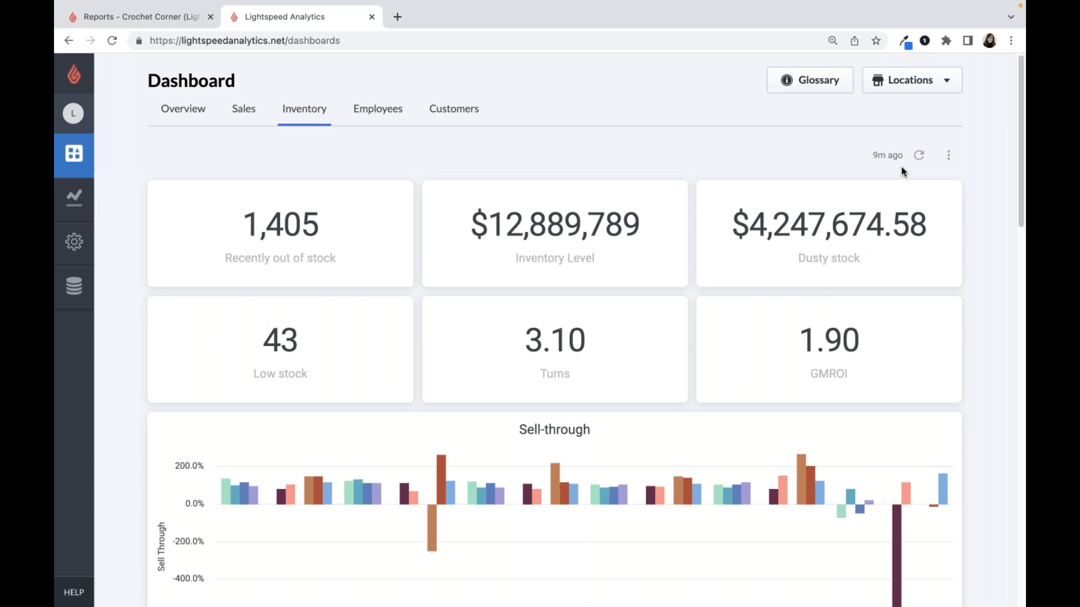
# - Look over the Inventory dashboard's sell-through chart, vendor and manufacturer tables, inventory on-hand and uncategorized inventory
pyautogui.scroll(-4, 467, 169)
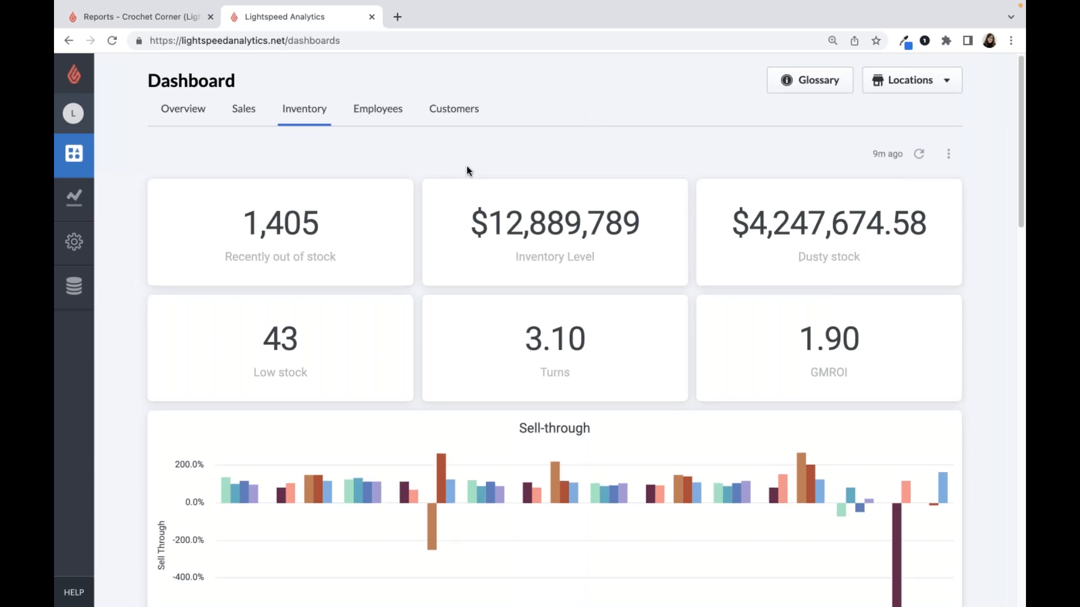
pyautogui.scroll(-6, 467, 170)
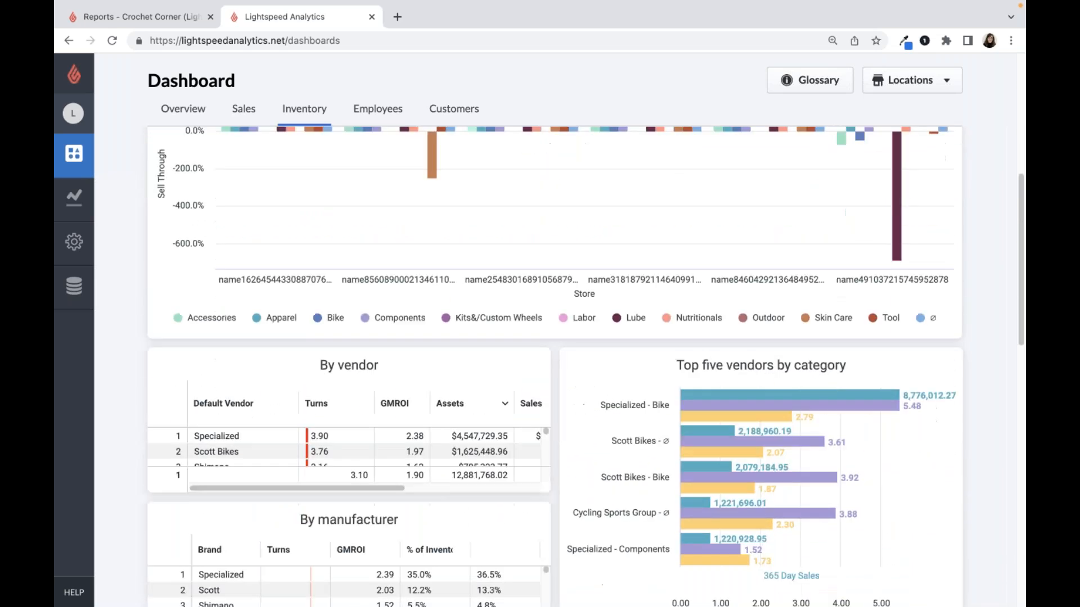
pyautogui.scroll(-2, 466, 170)
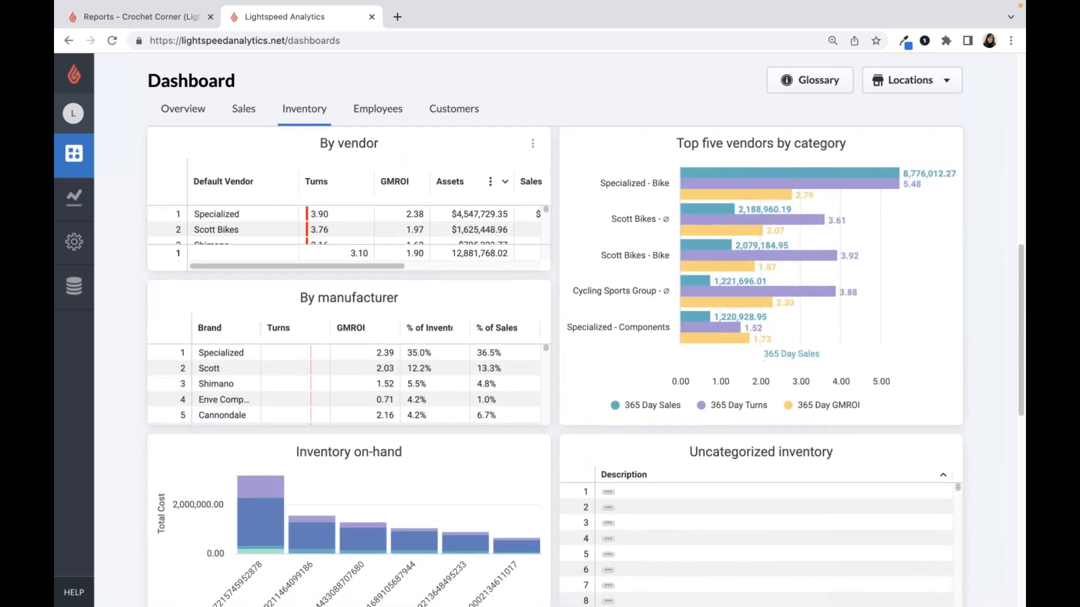
pyautogui.scroll(1, 467, 170)
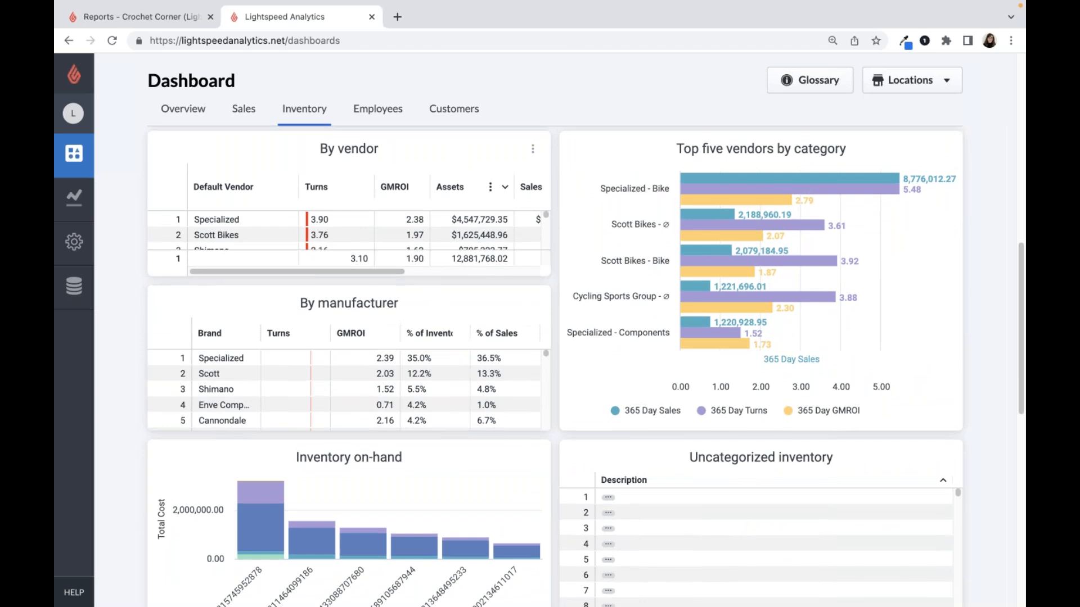
# - View the Employees dashboard's capture rate and performance sections, and open the Customers dashboard
pyautogui.click(369, 108)
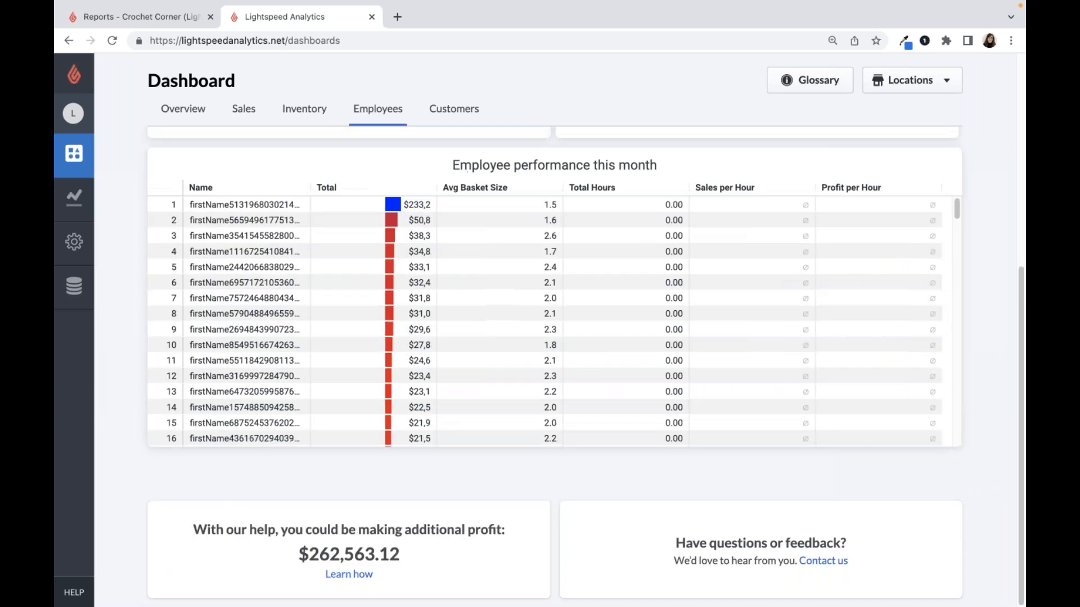
pyautogui.scroll(6, 532, 197)
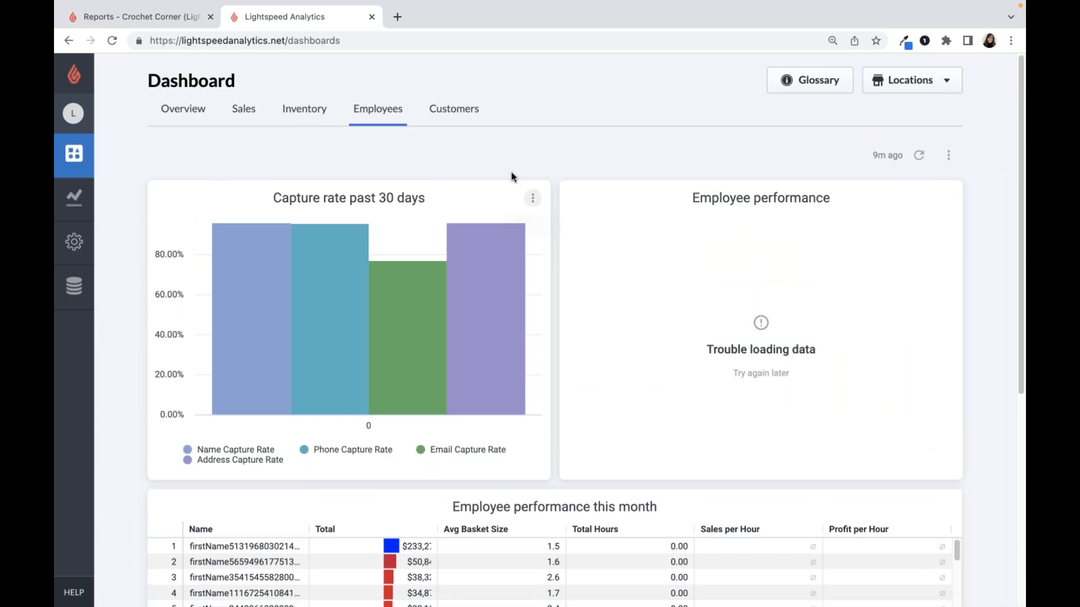
pyautogui.click(463, 119)
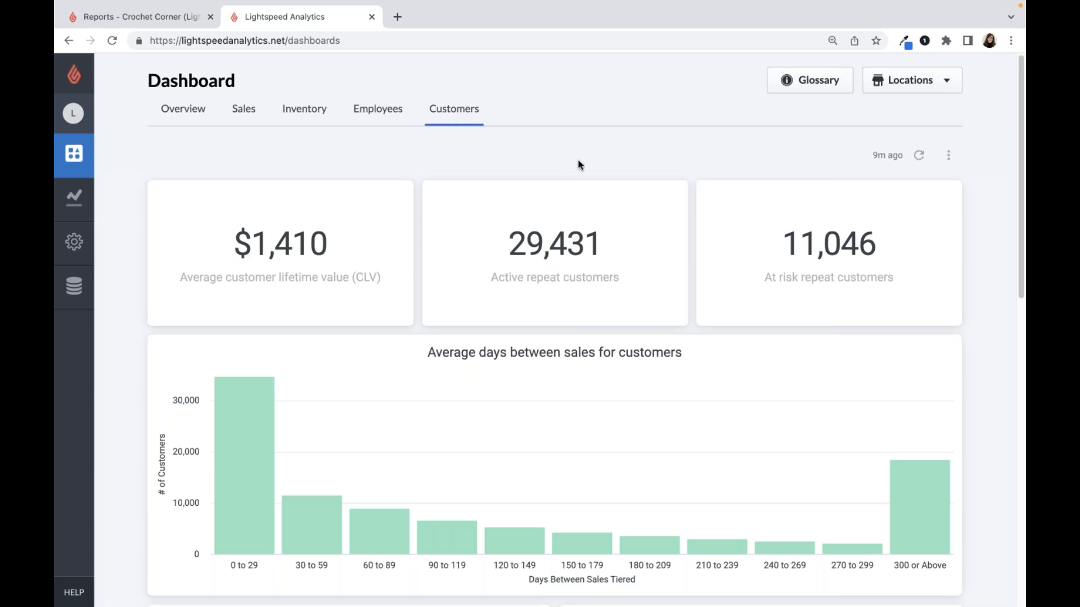
# - Filter the dashboards to the first listed location only, excluding the other five, and apply the selection
pyautogui.click(892, 92)
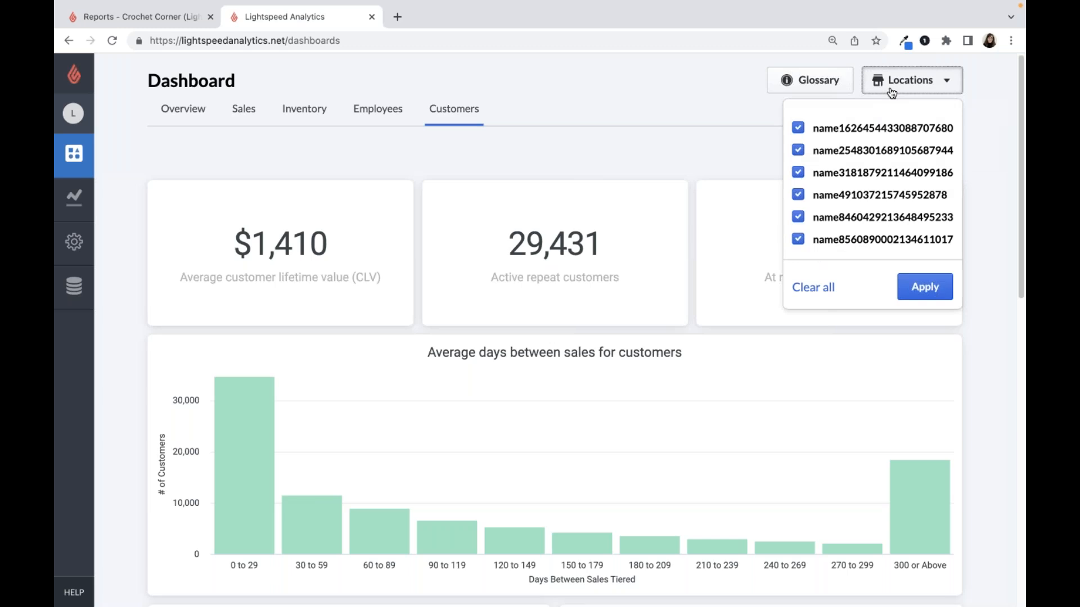
pyautogui.click(797, 150)
pyautogui.click(797, 173)
pyautogui.click(797, 194)
pyautogui.click(797, 217)
pyautogui.click(798, 239)
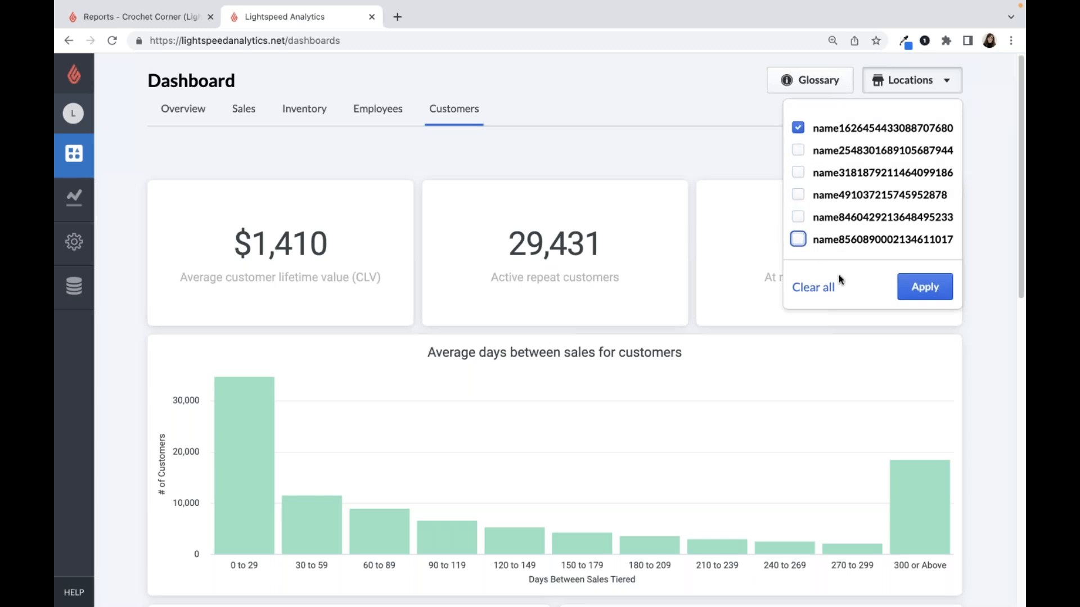
pyautogui.click(797, 172)
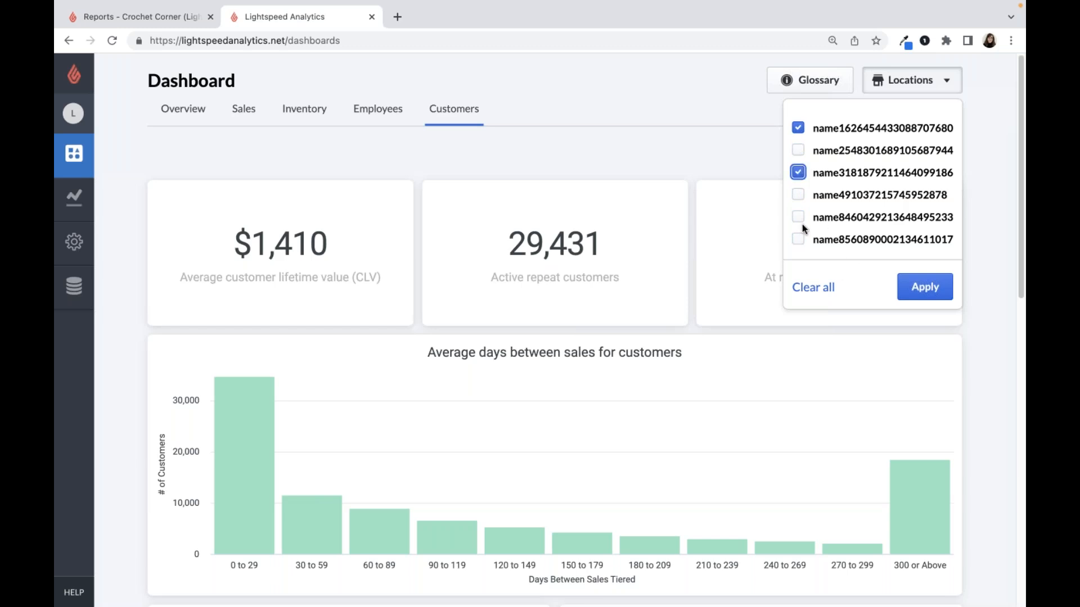
pyautogui.click(798, 172)
pyautogui.click(916, 289)
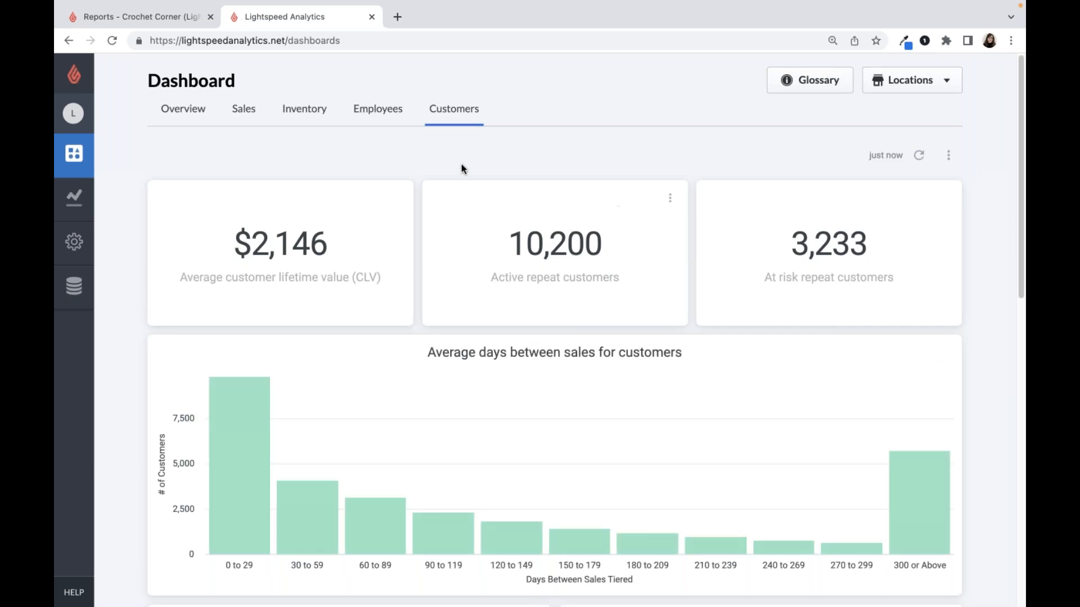
# - Return to the Inventory dashboard and look up the definition of Turns in the glossary
pyautogui.click(311, 117)
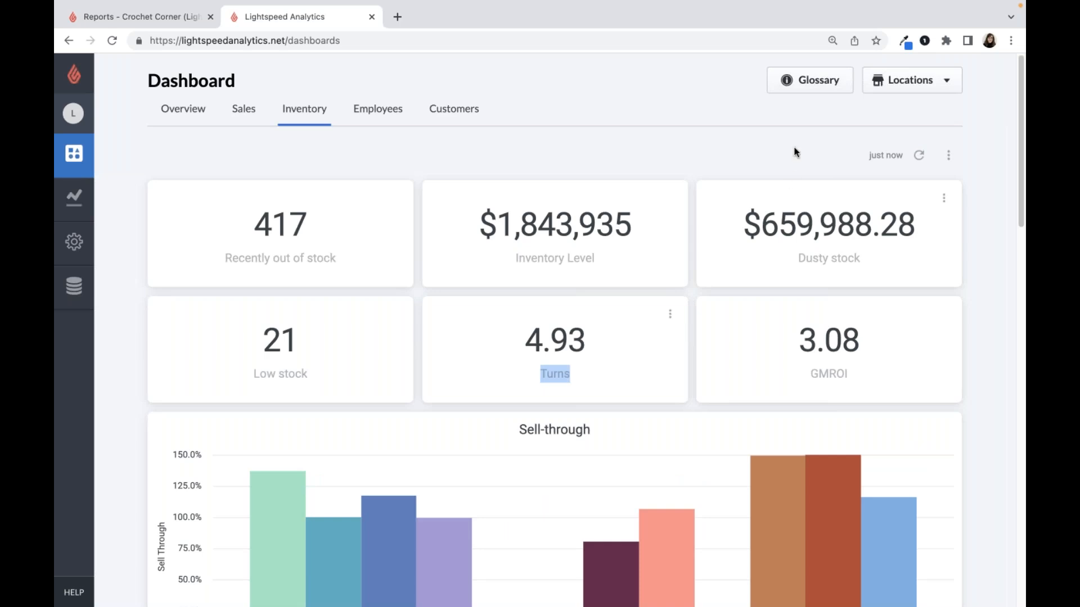
pyautogui.click(803, 90)
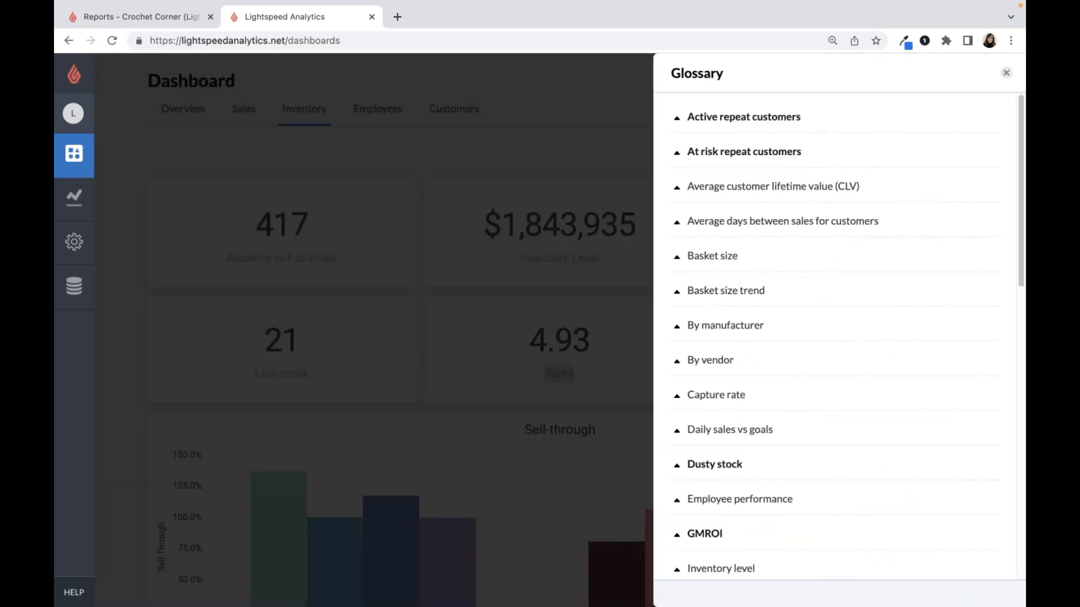
pyautogui.scroll(-7, 804, 173)
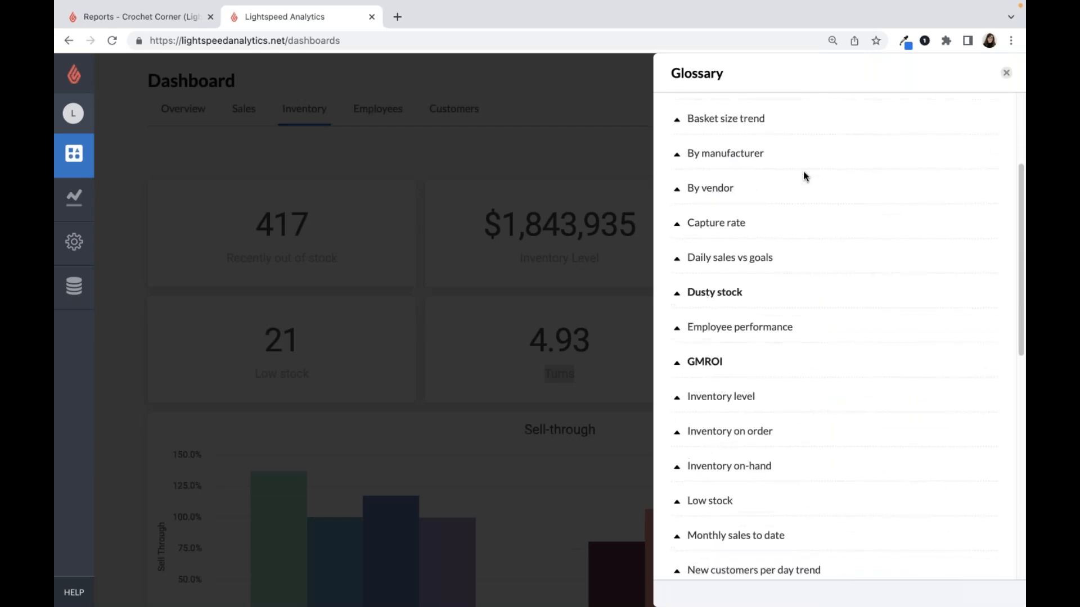
pyautogui.scroll(-4, 803, 172)
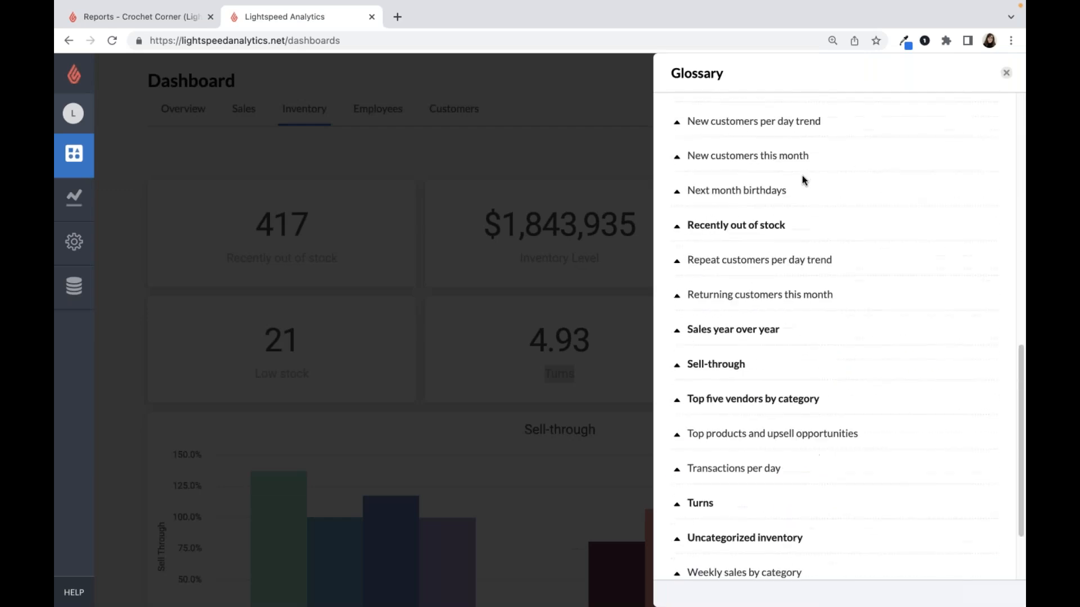
pyautogui.click(677, 501)
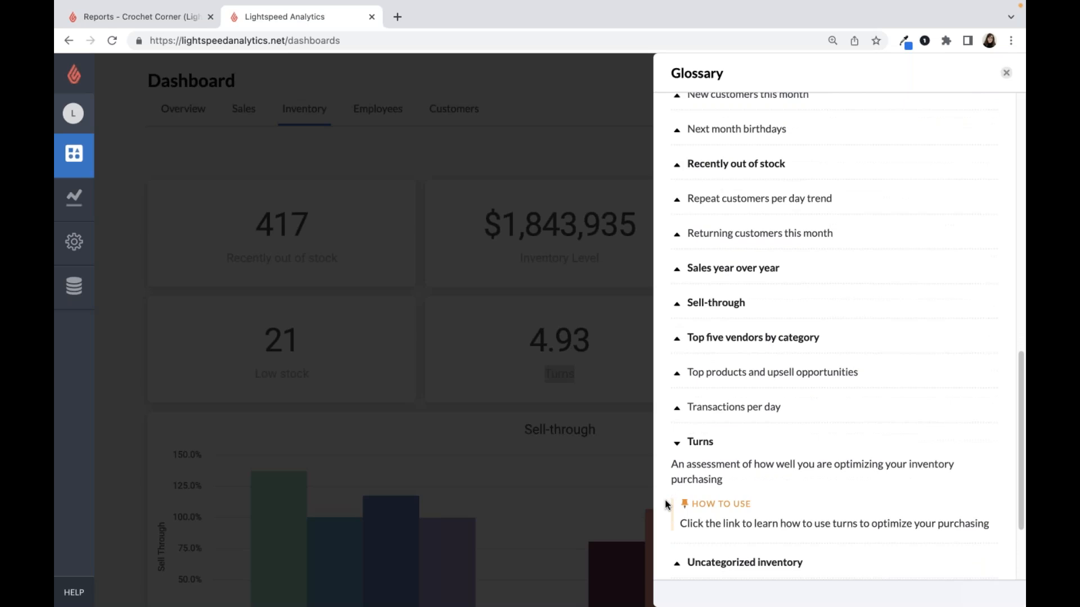
# - Read the linked Turns documentation from its benefits through the calculation, variations and next steps, and close it and the glossary
pyautogui.click(700, 443)
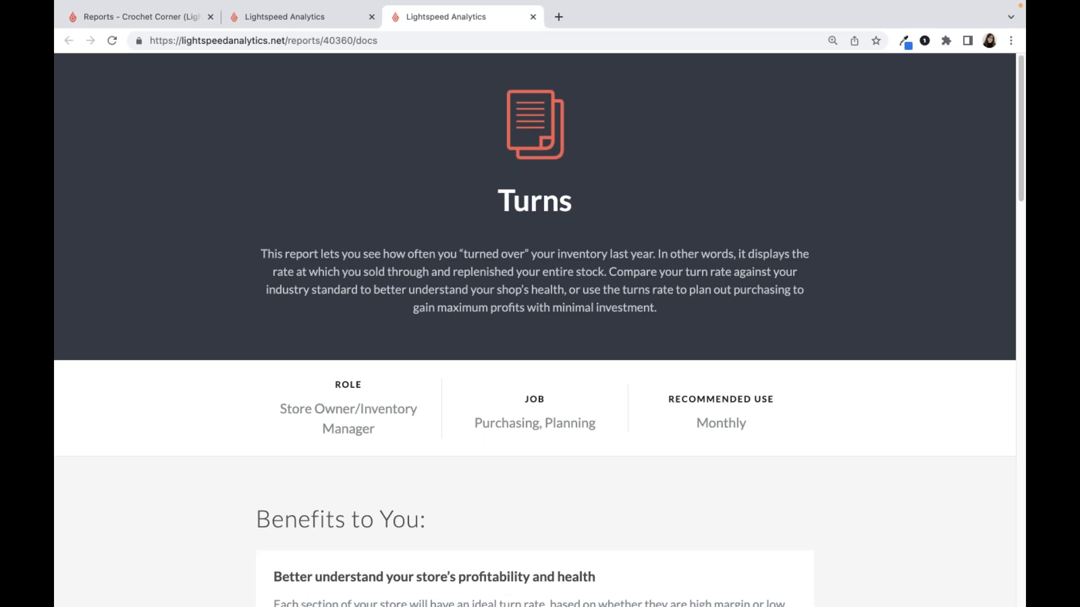
pyautogui.scroll(-4, 676, 429)
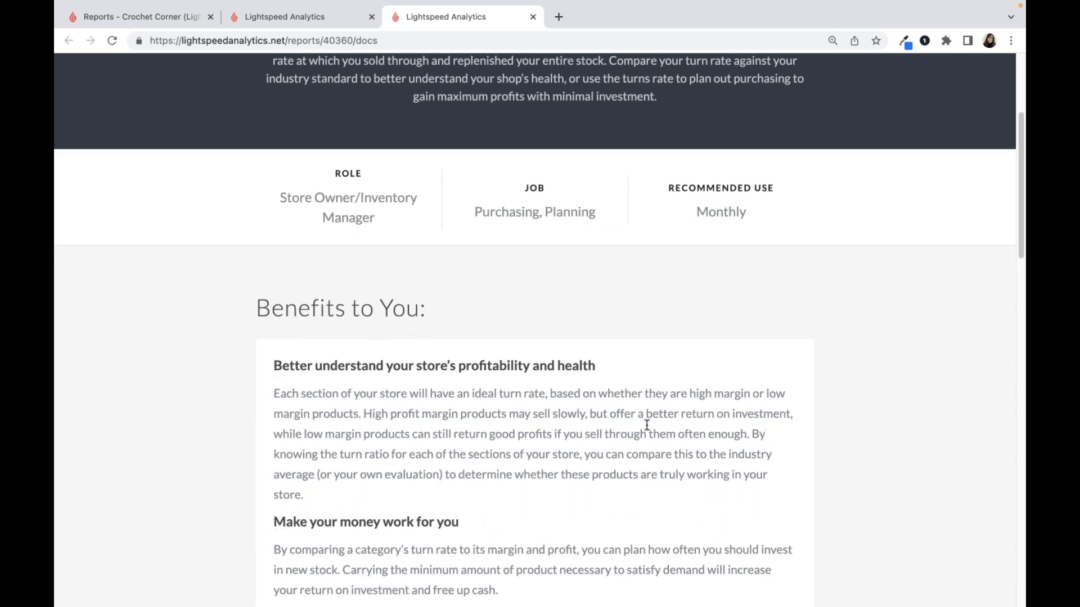
pyautogui.scroll(-7, 647, 426)
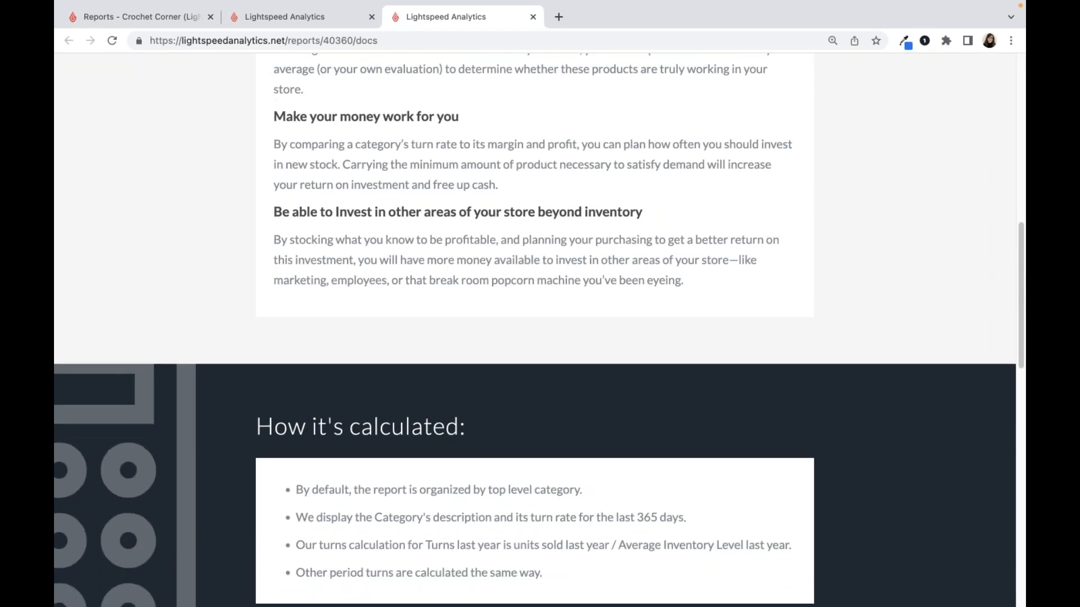
pyautogui.scroll(-4, 539, 329)
pyautogui.scroll(-3, 539, 330)
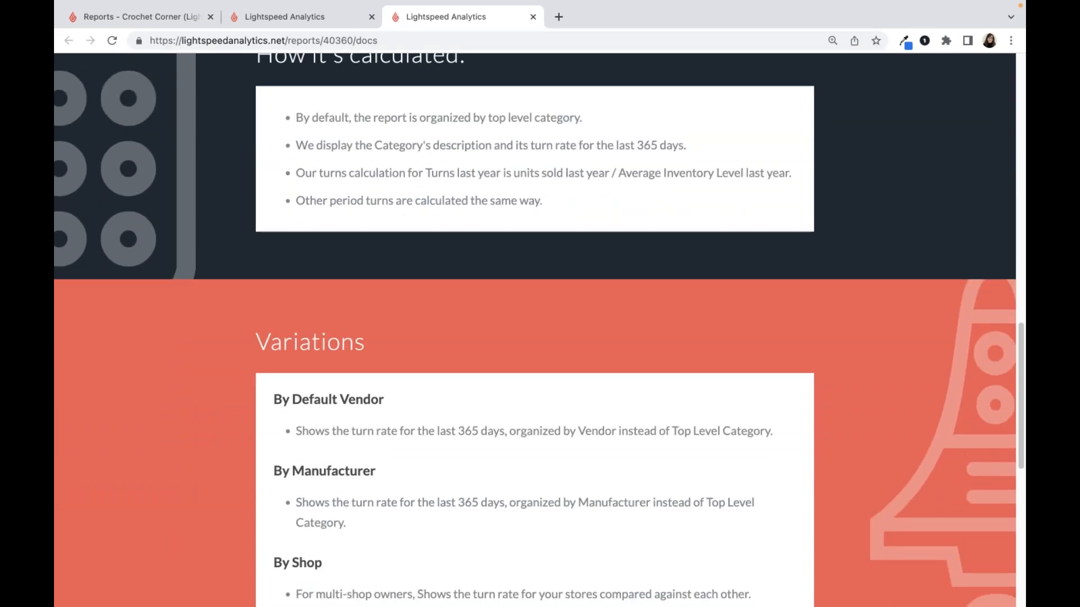
pyautogui.scroll(-9, 539, 330)
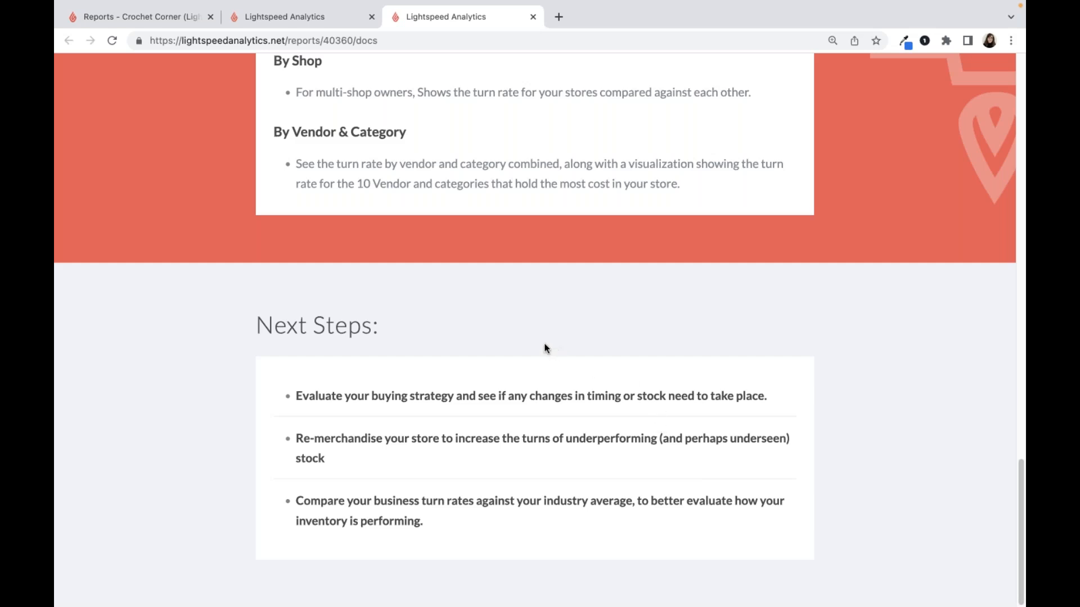
pyautogui.click(533, 17)
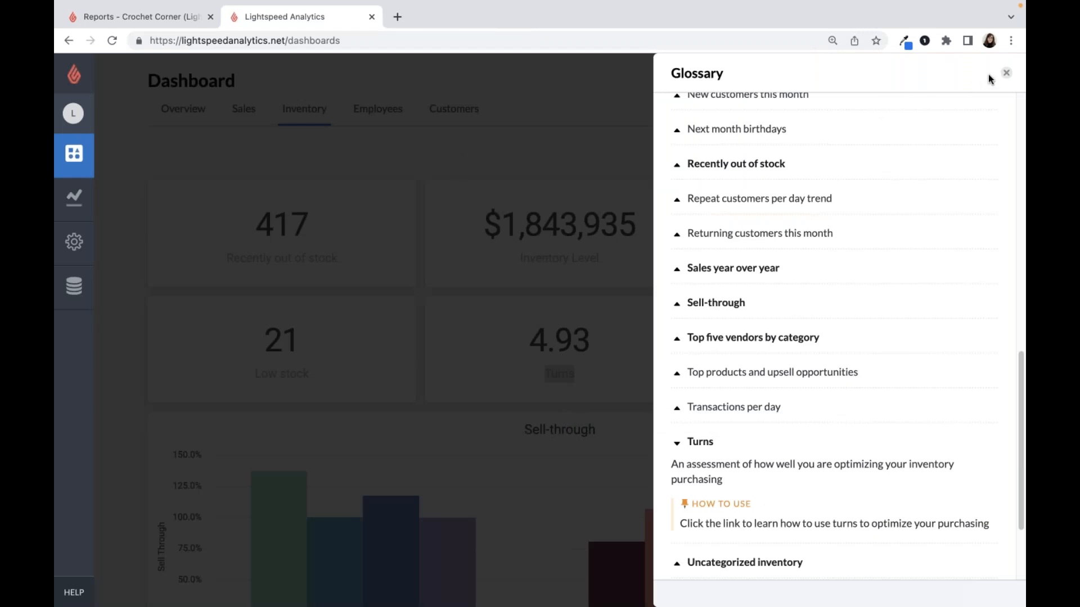
pyautogui.click(1002, 74)
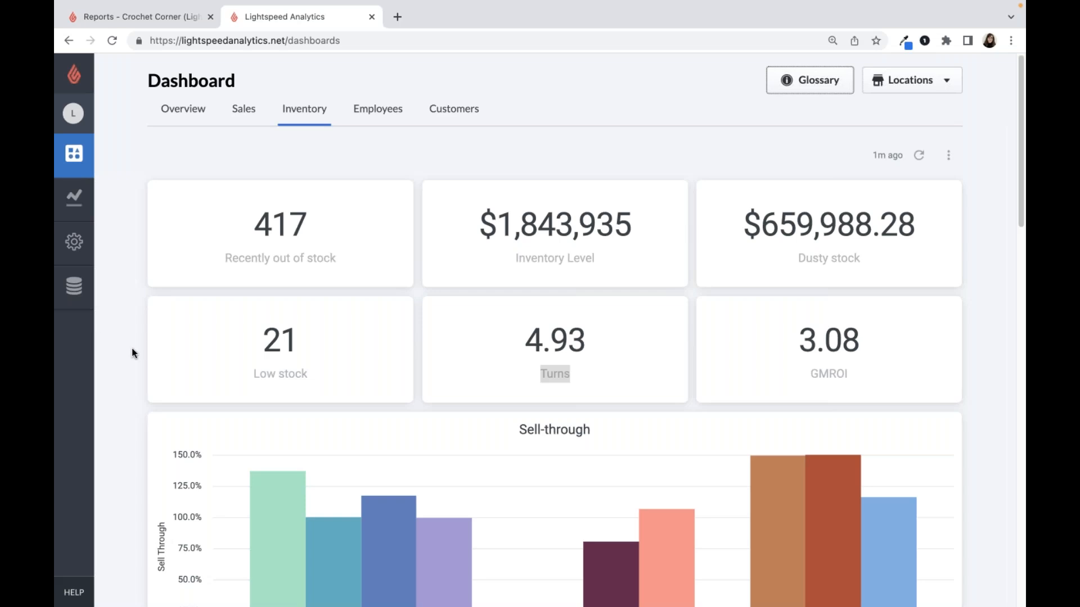
# - Open the All Reports list and browse the Sales and inventory, Employee performance and Marketing categories
pyautogui.click(83, 215)
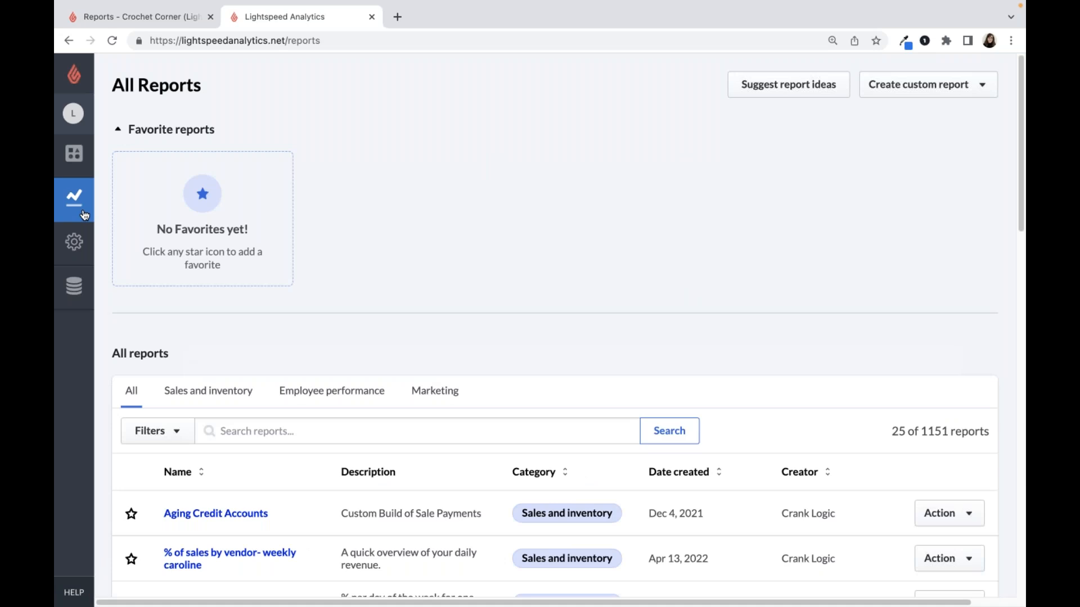
pyautogui.scroll(-1, 165, 341)
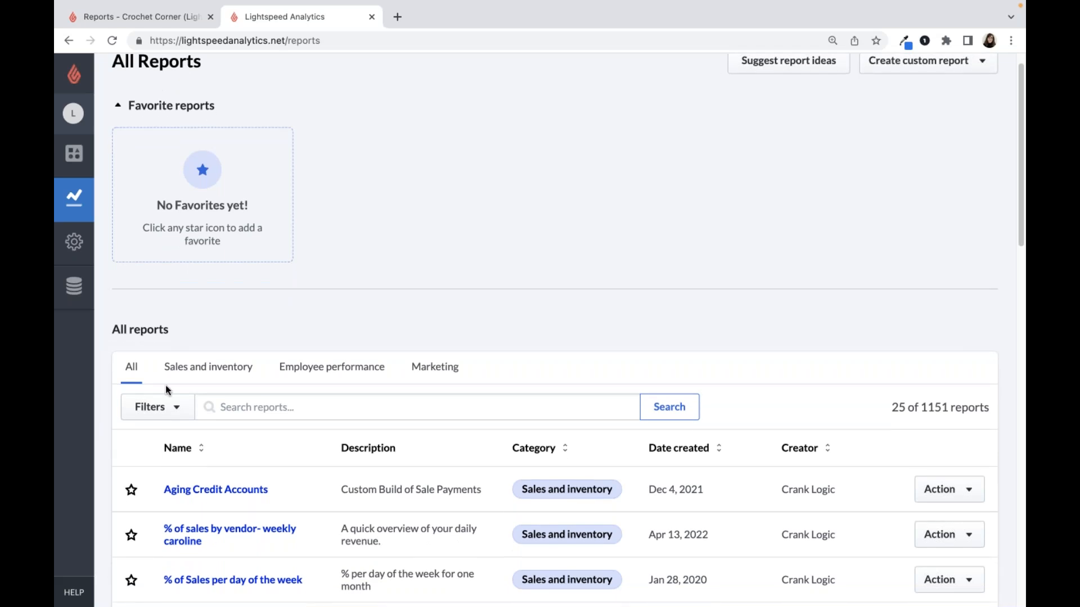
pyautogui.click(180, 373)
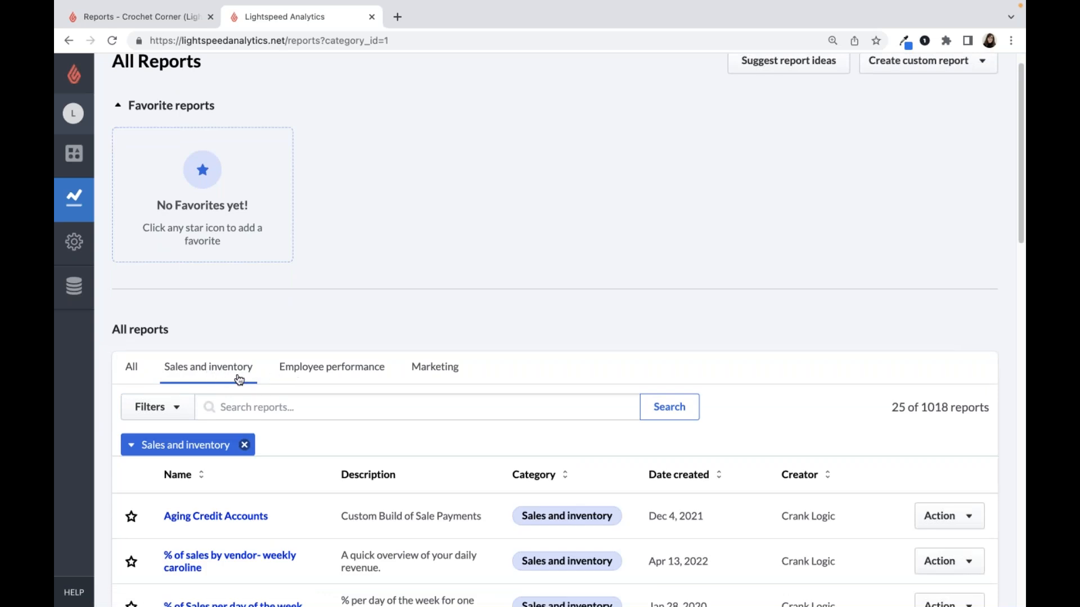
pyautogui.click(309, 377)
pyautogui.click(439, 380)
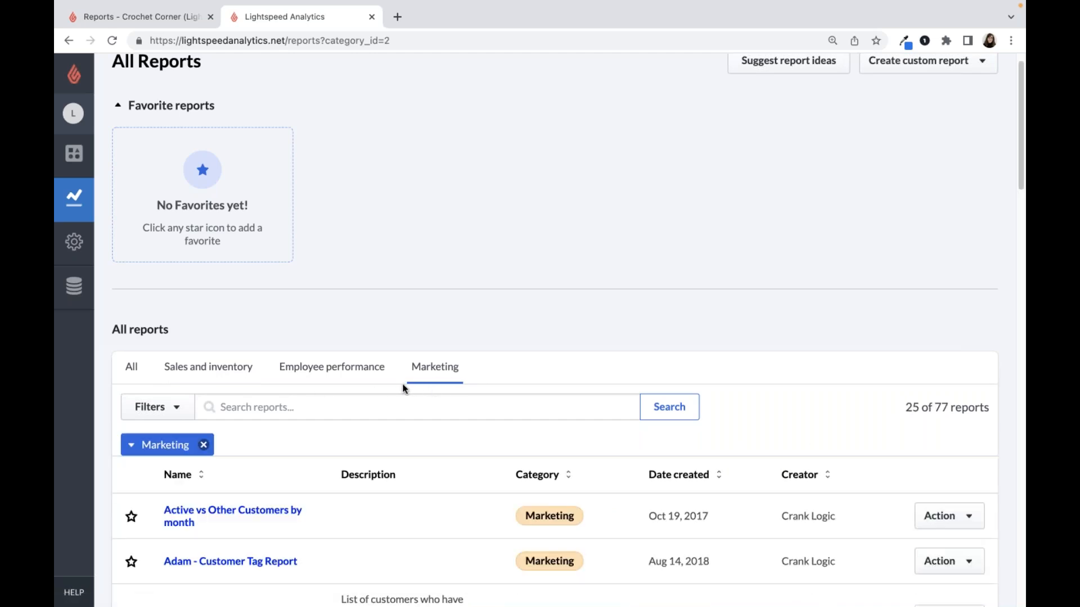
# - Show the Sales and inventory reports and filter them by type to pre-built reports only
pyautogui.click(228, 378)
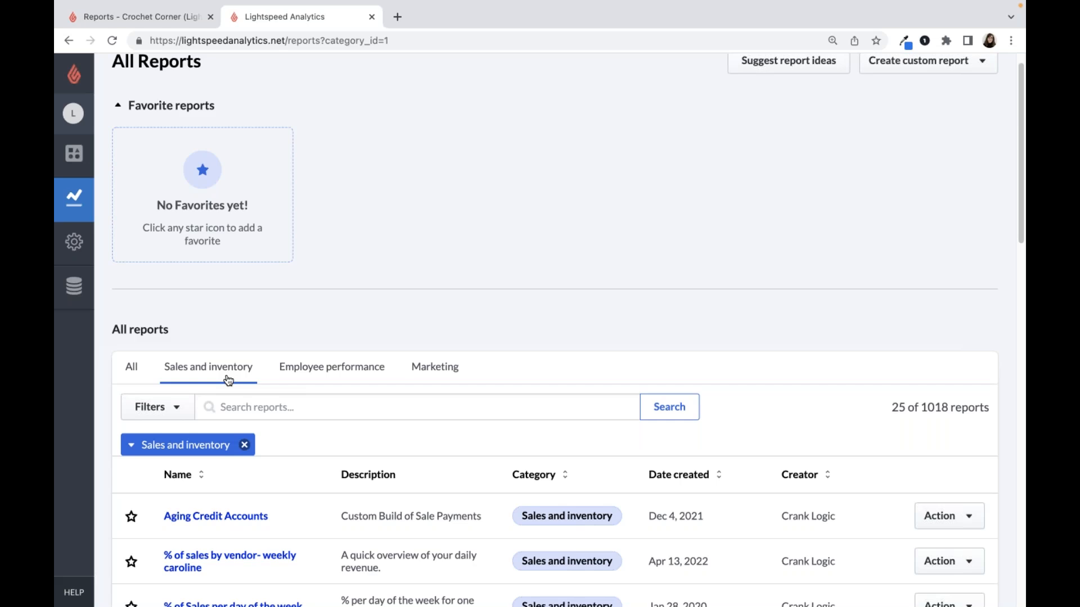
pyautogui.click(178, 416)
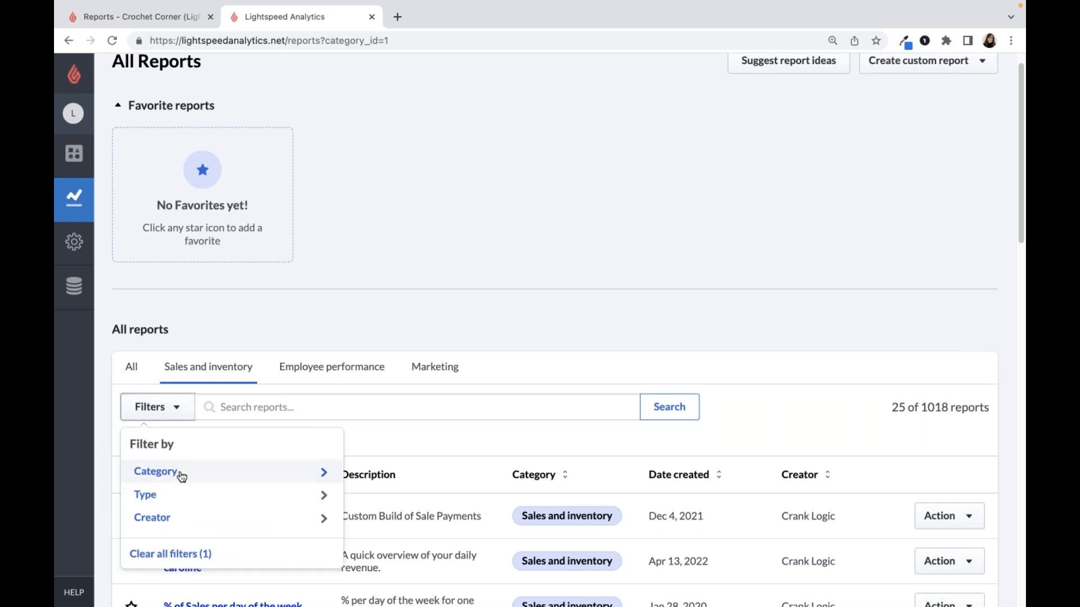
pyautogui.click(194, 504)
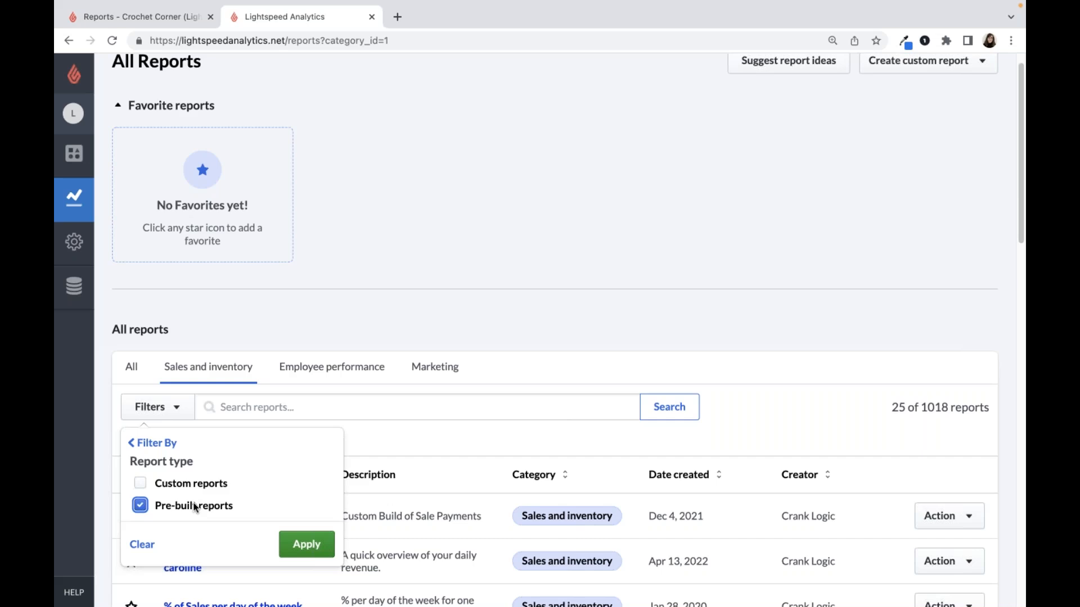
pyautogui.click(141, 506)
pyautogui.click(141, 505)
pyautogui.click(305, 545)
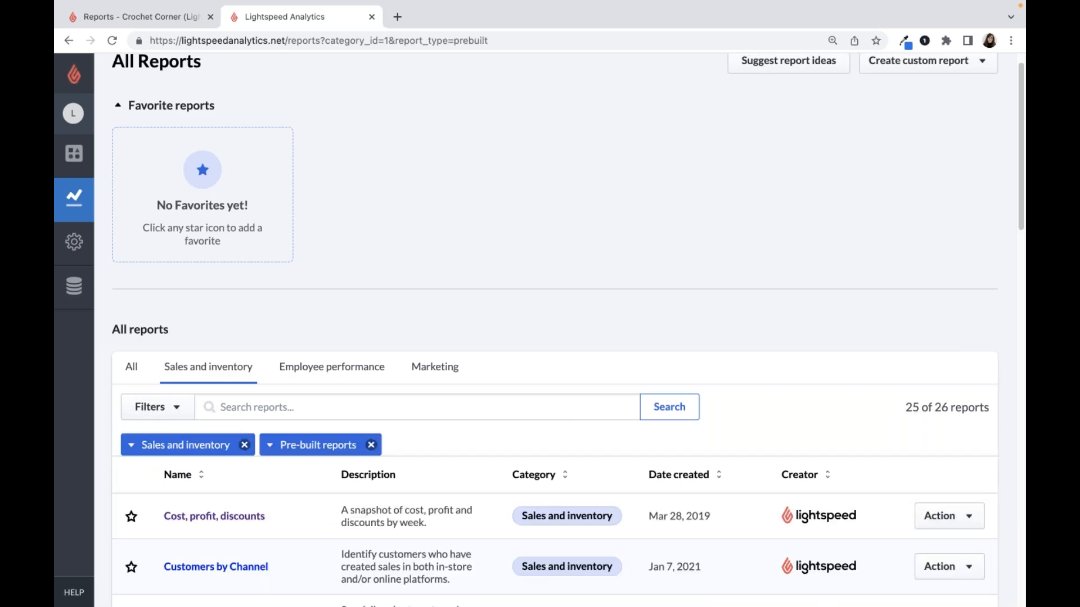
# - Sort the filtered reports by name in ascending order and look over the first entries
pyautogui.scroll(-3, 314, 545)
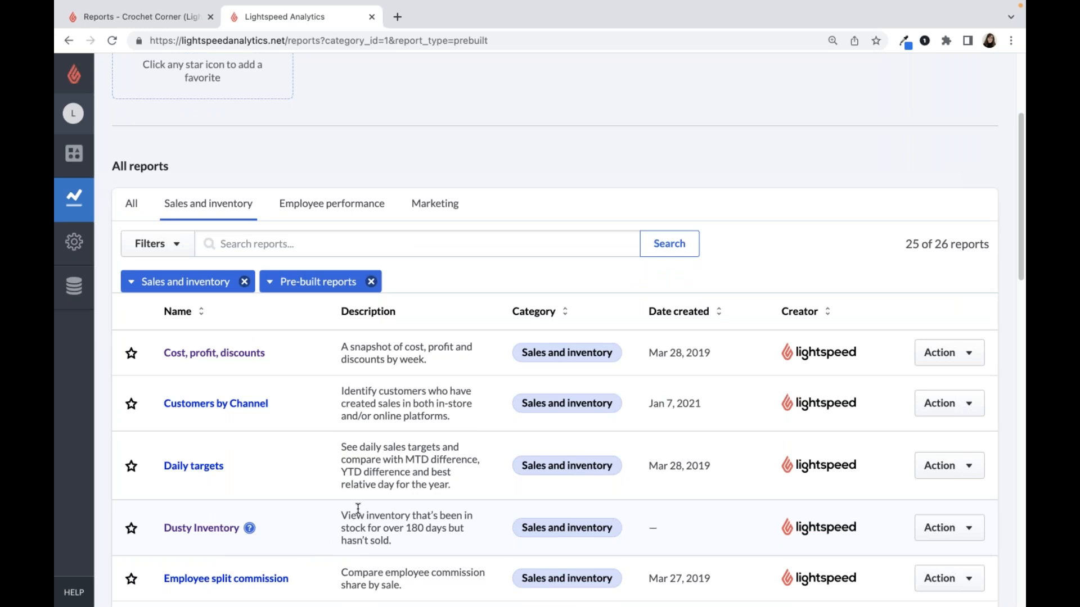
pyautogui.click(179, 312)
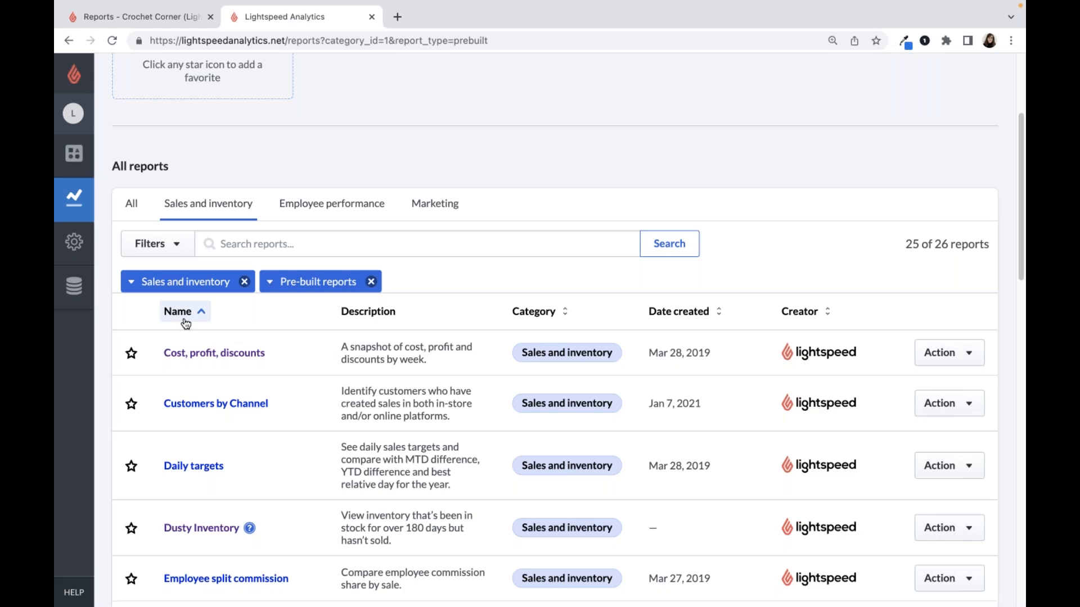
pyautogui.scroll(-3, 186, 323)
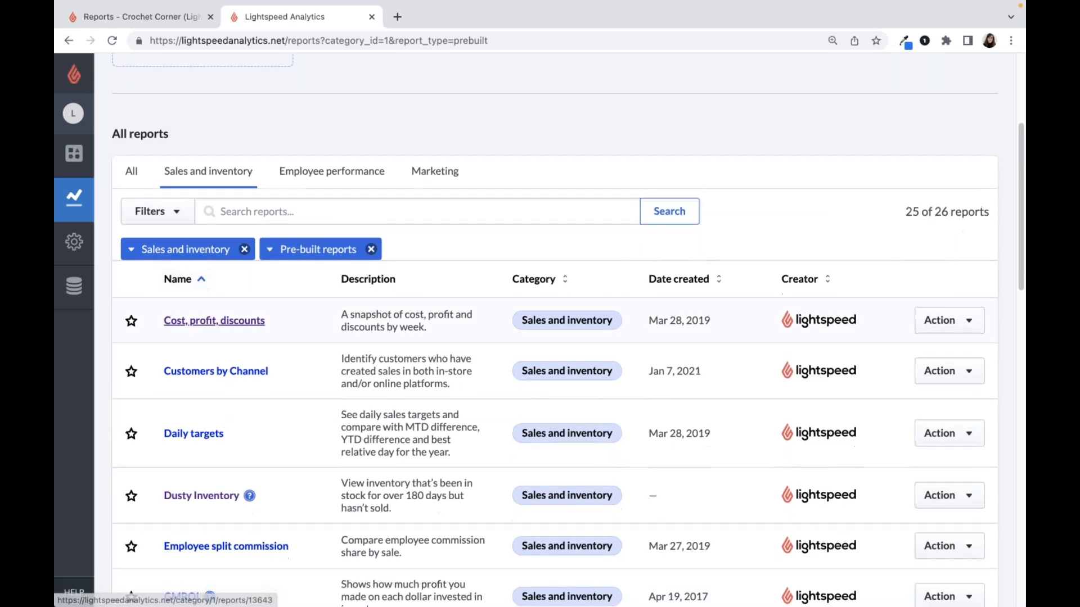
pyautogui.scroll(-1, 186, 324)
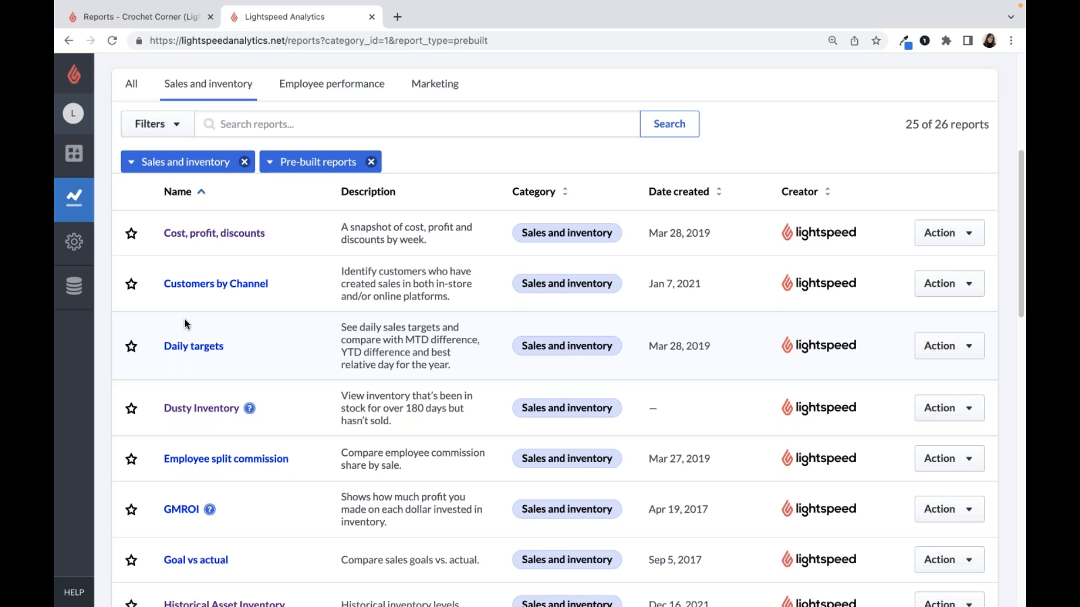
# - Read the Dusty Inventory report's description and its documentation on benefits and calculation, and close the documentation
pyautogui.moveTo(339, 396); pyautogui.dragTo(398, 430)
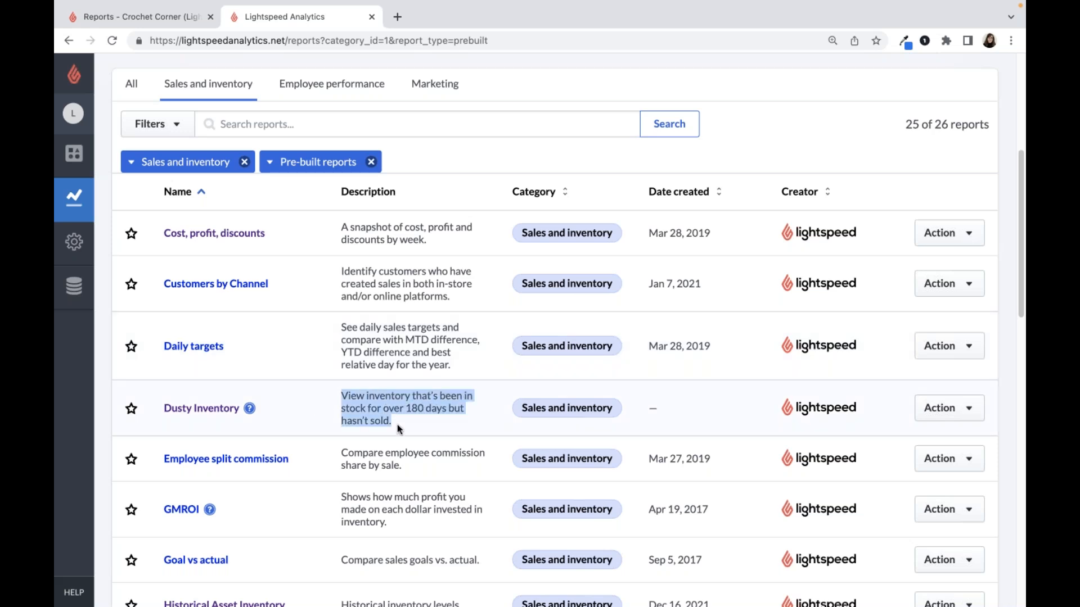
pyautogui.click(398, 428)
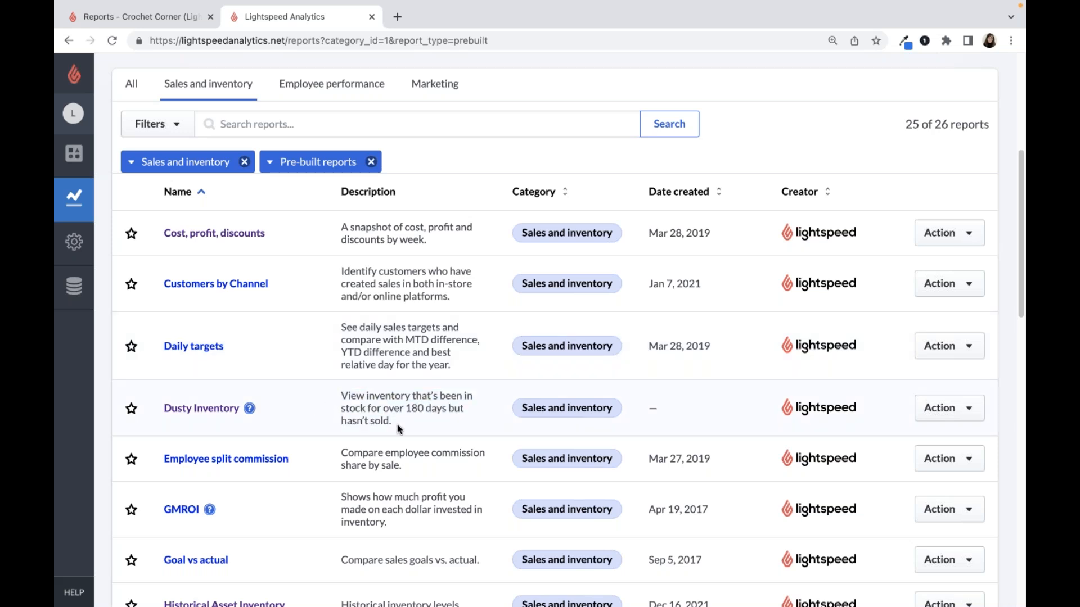
pyautogui.click(250, 412)
pyautogui.scroll(-5, 539, 326)
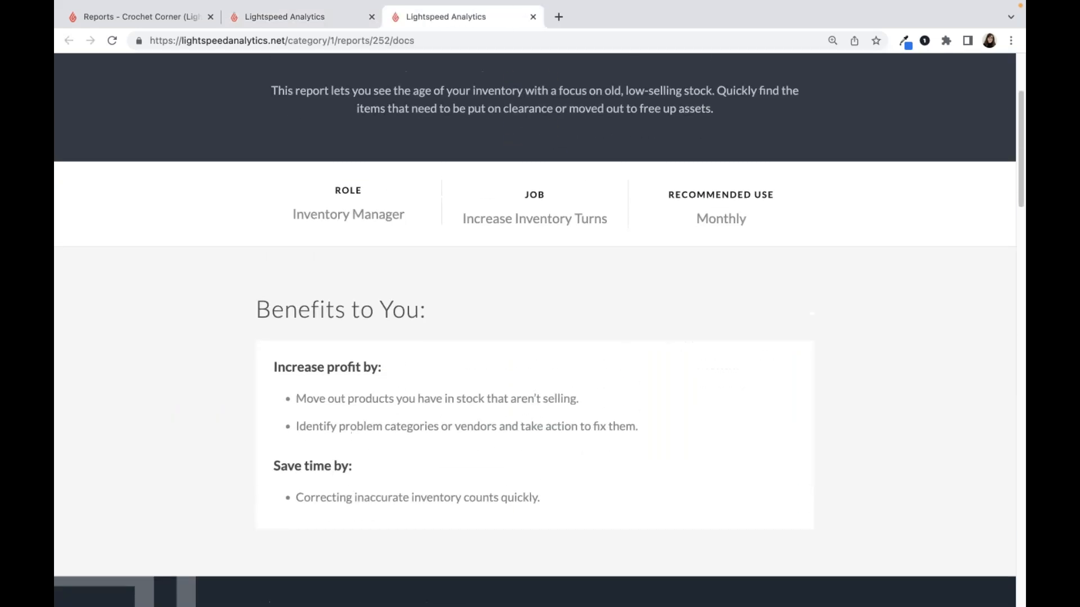
pyautogui.scroll(-3, 539, 330)
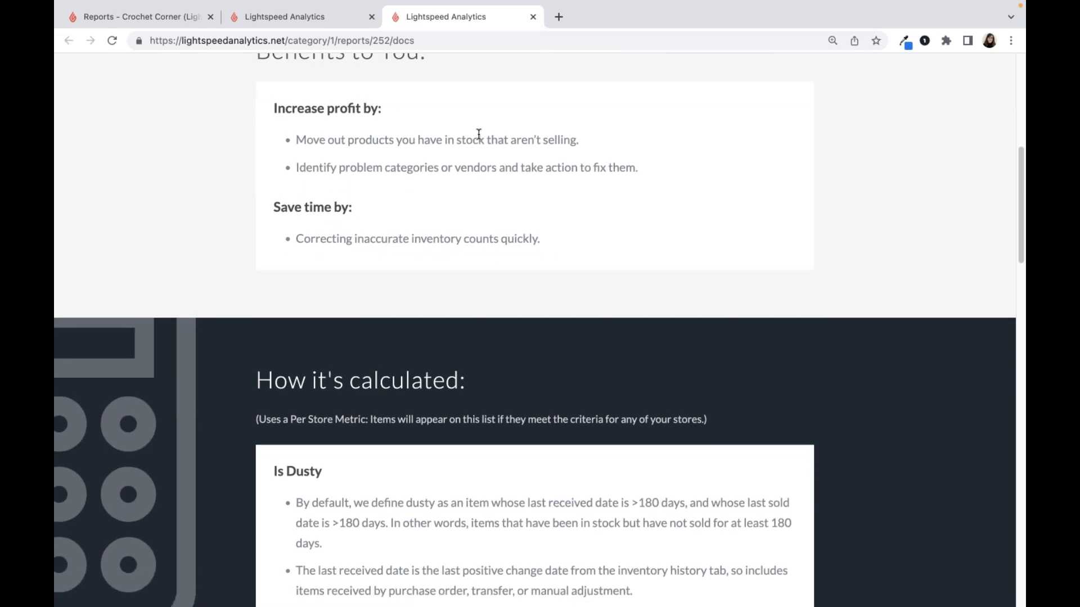
pyautogui.click(534, 16)
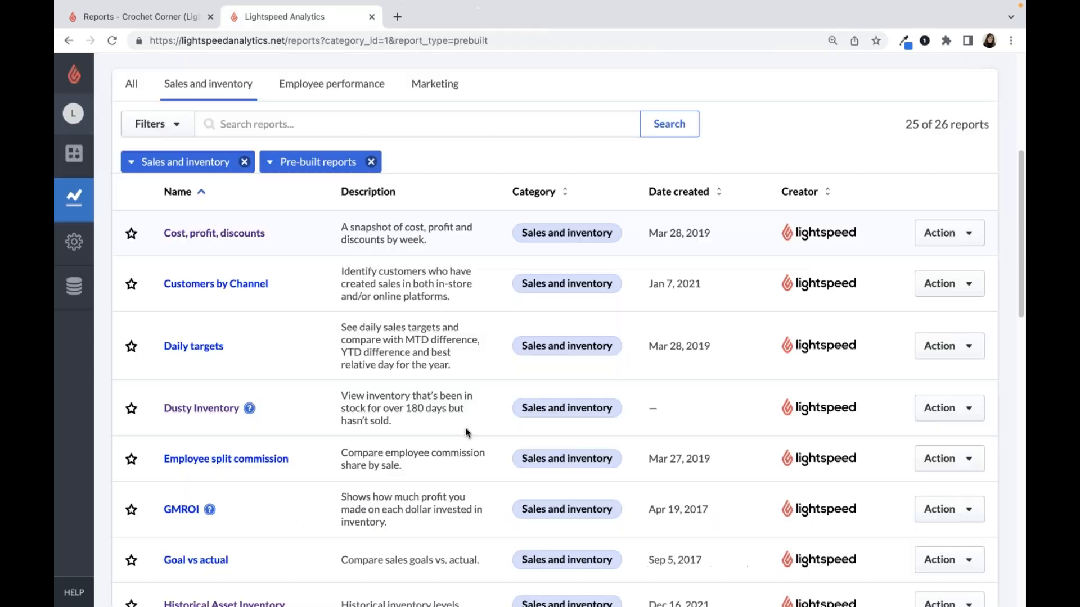
# - Find the Recent Sales report further down the list and open it
pyautogui.scroll(-5, 453, 439)
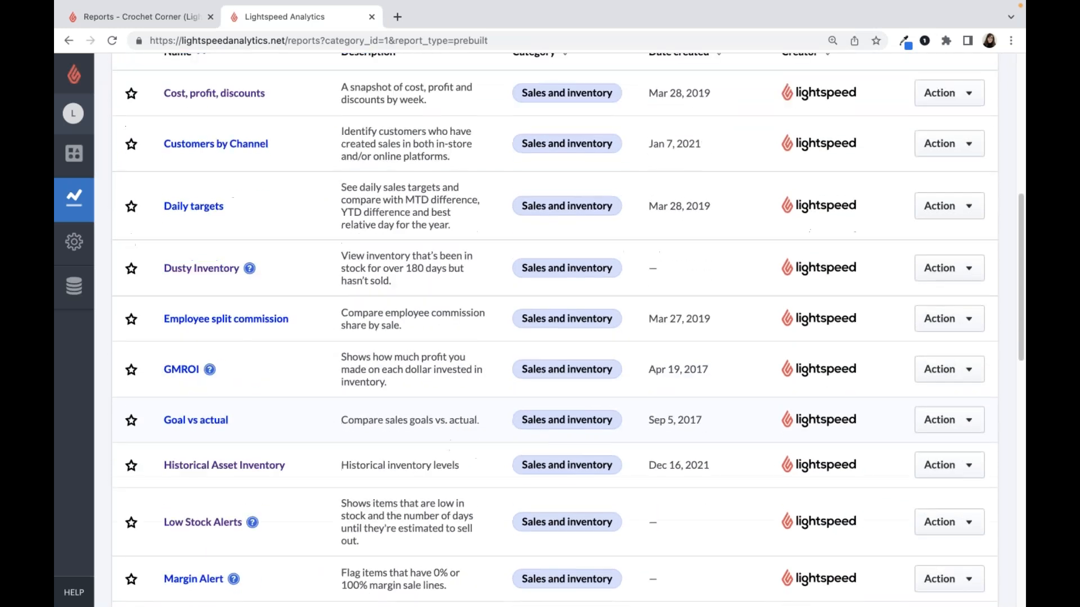
pyautogui.scroll(-4, 567, 329)
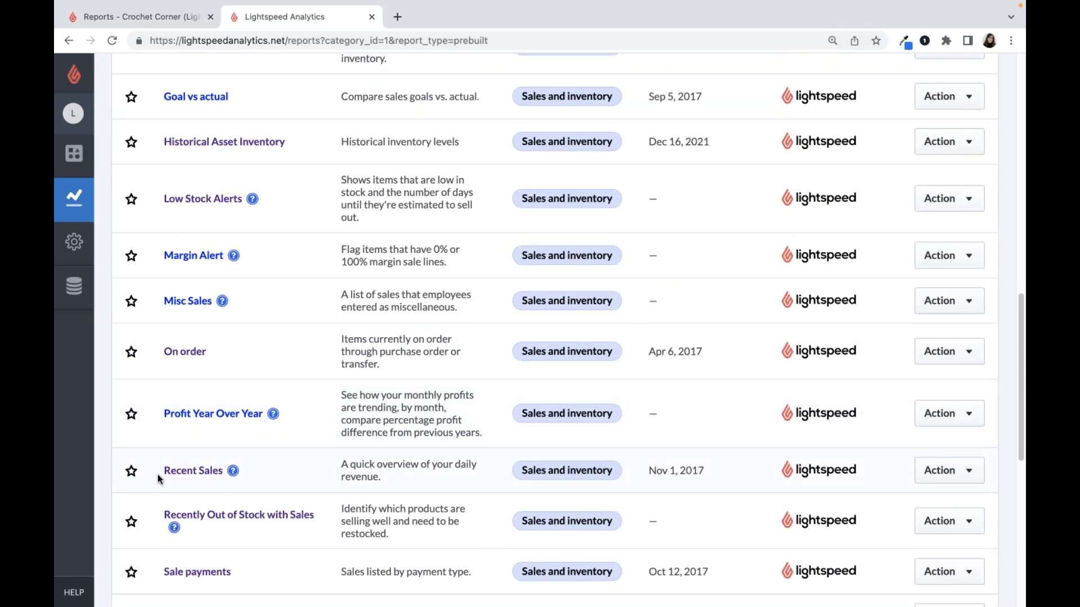
pyautogui.tripleClick(203, 473)
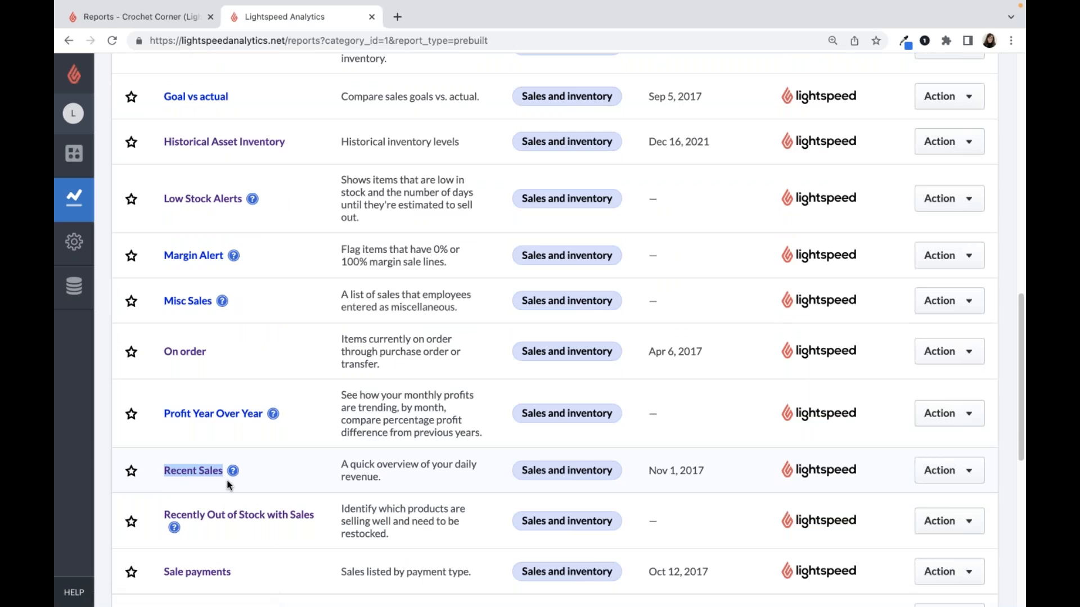
pyautogui.click(194, 473)
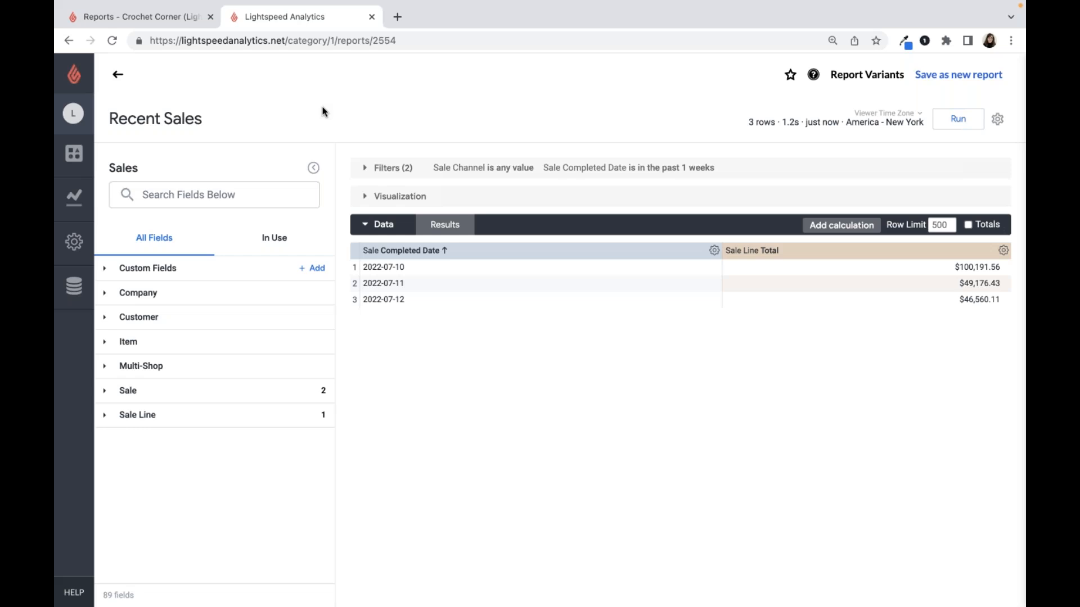
# - Expand the report's filters and review the ECOM and RETAIL options for Sale Channel, resetting its condition to "is any value"
pyautogui.click(361, 170)
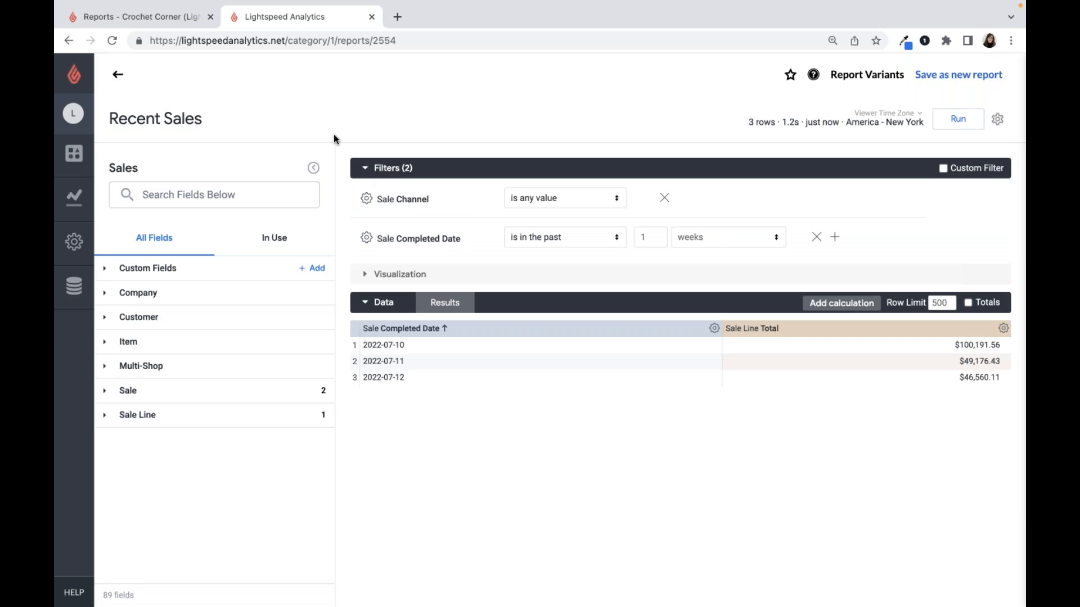
pyautogui.click(585, 205)
pyautogui.click(586, 214)
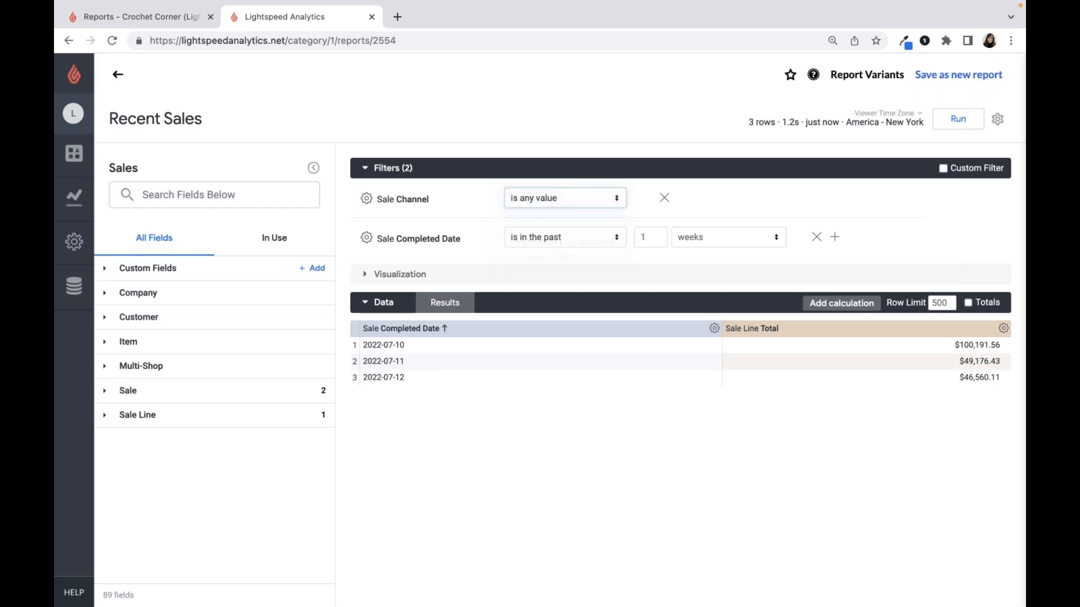
pyautogui.click(685, 206)
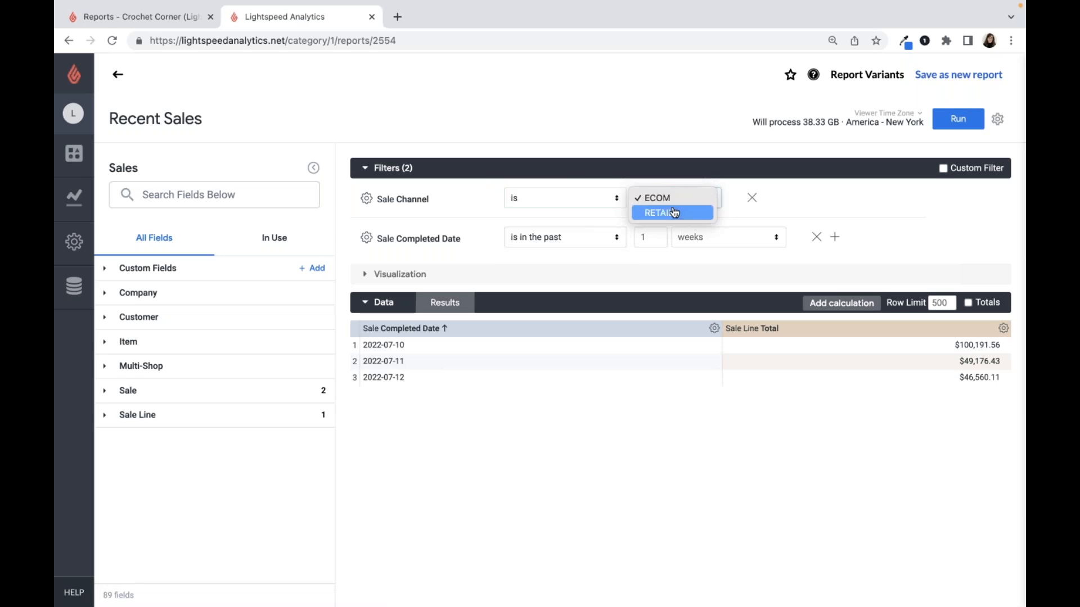
pyautogui.click(605, 205)
pyautogui.click(563, 198)
pyautogui.click(534, 178)
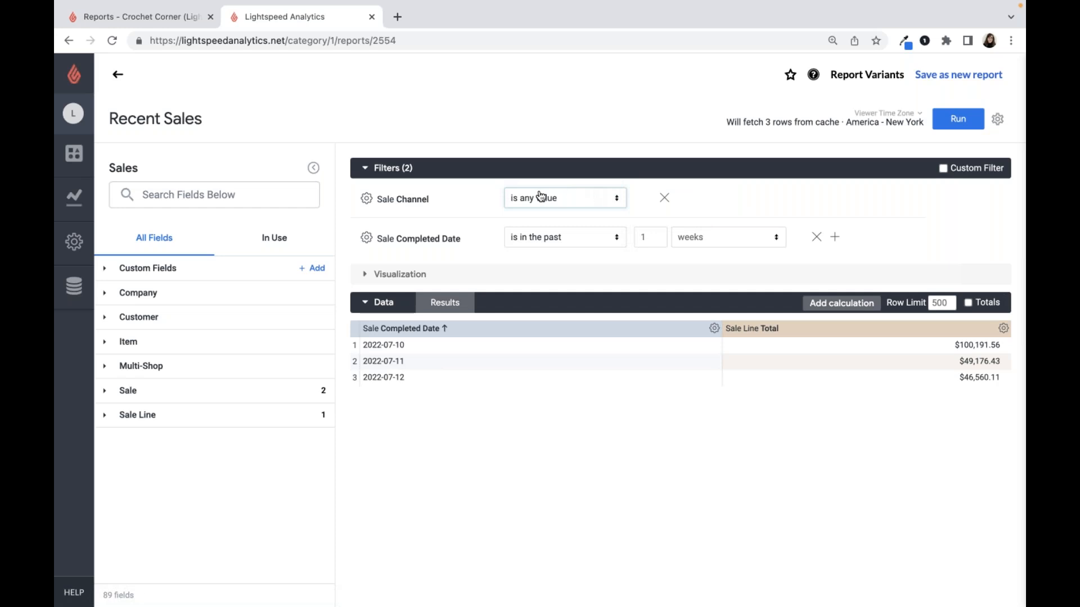
# - Review the Sale Completed Date conditions, set the filter to the past 1 complete weeks, and run the report
pyautogui.moveTo(463, 240); pyautogui.dragTo(384, 239)
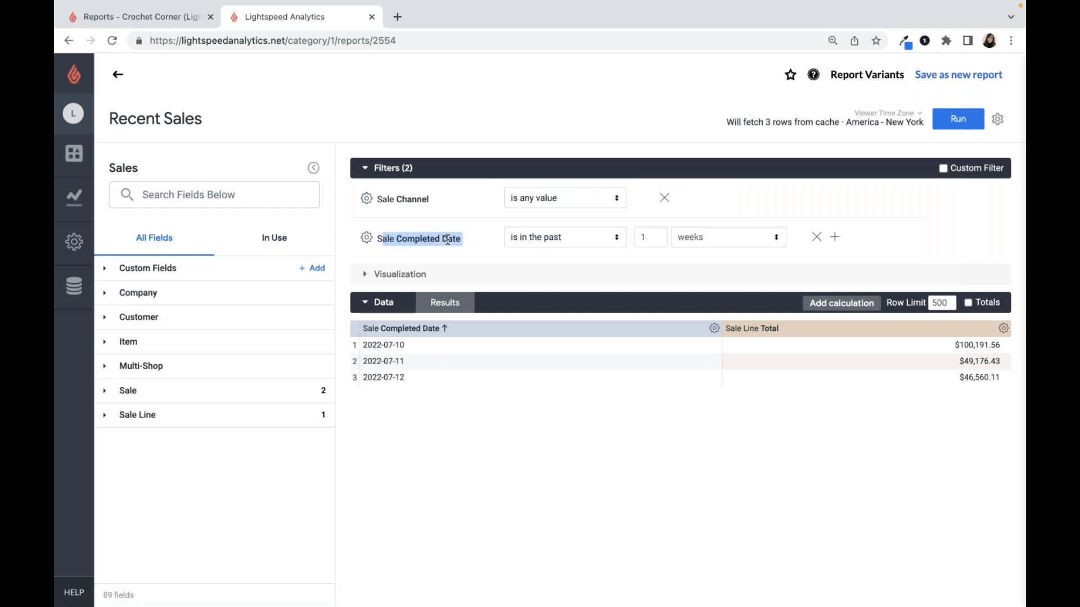
pyautogui.click(484, 247)
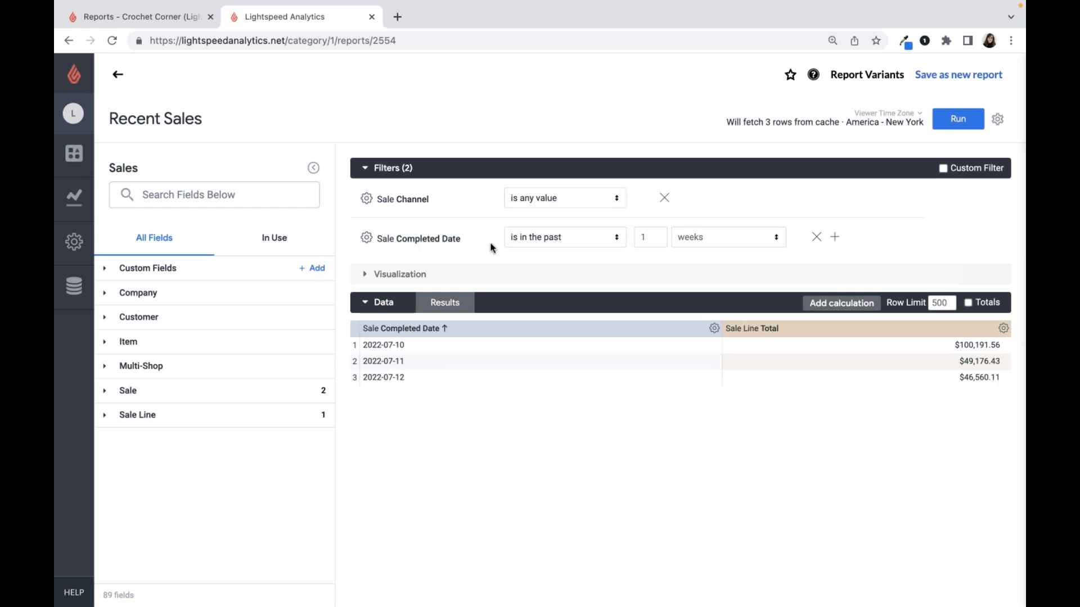
pyautogui.click(592, 249)
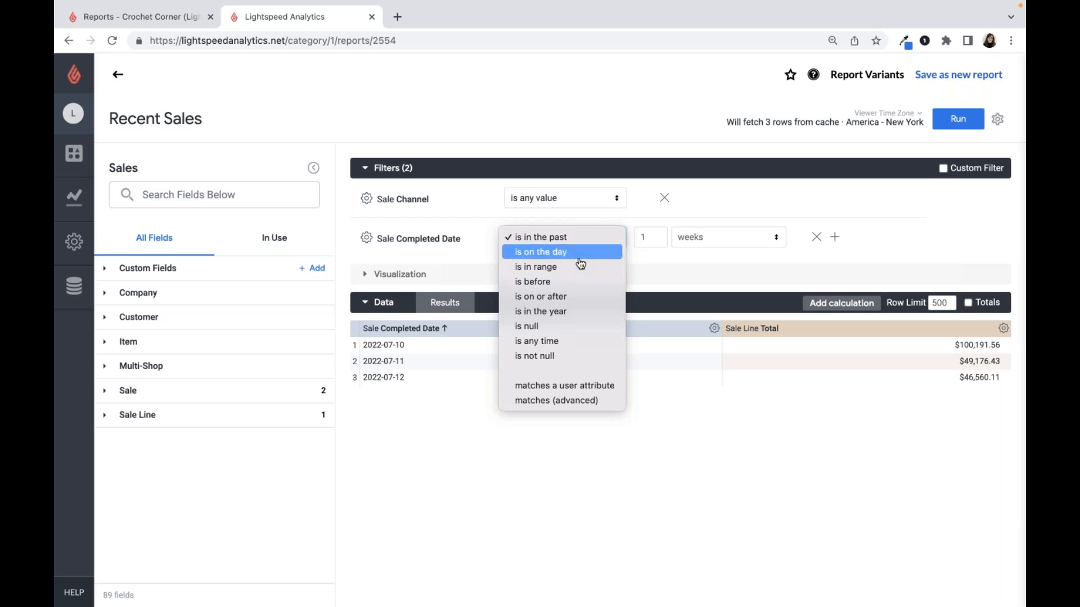
pyautogui.click(576, 241)
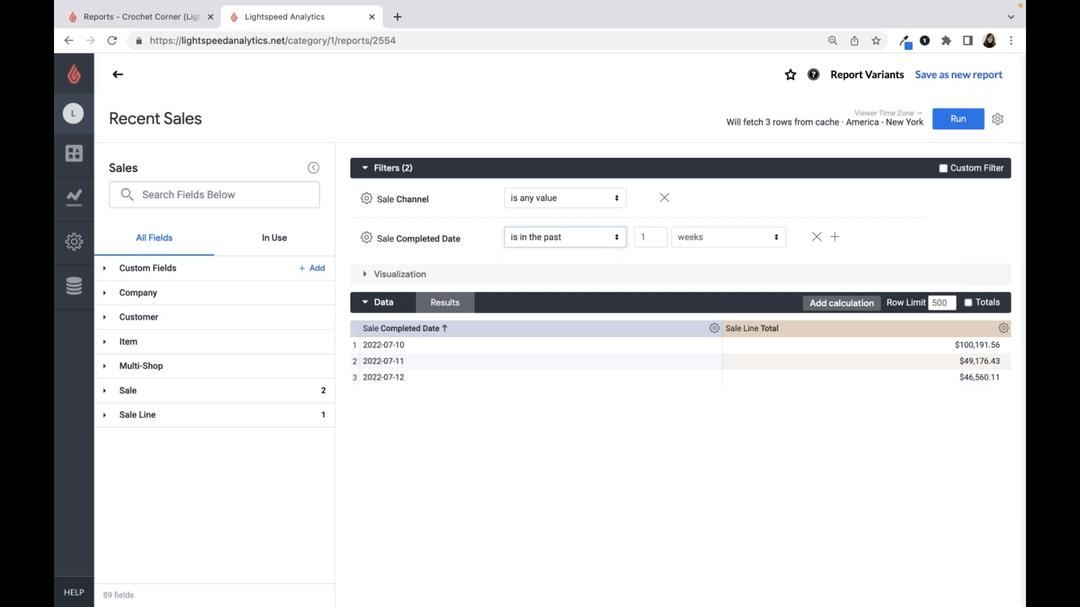
pyautogui.click(730, 251)
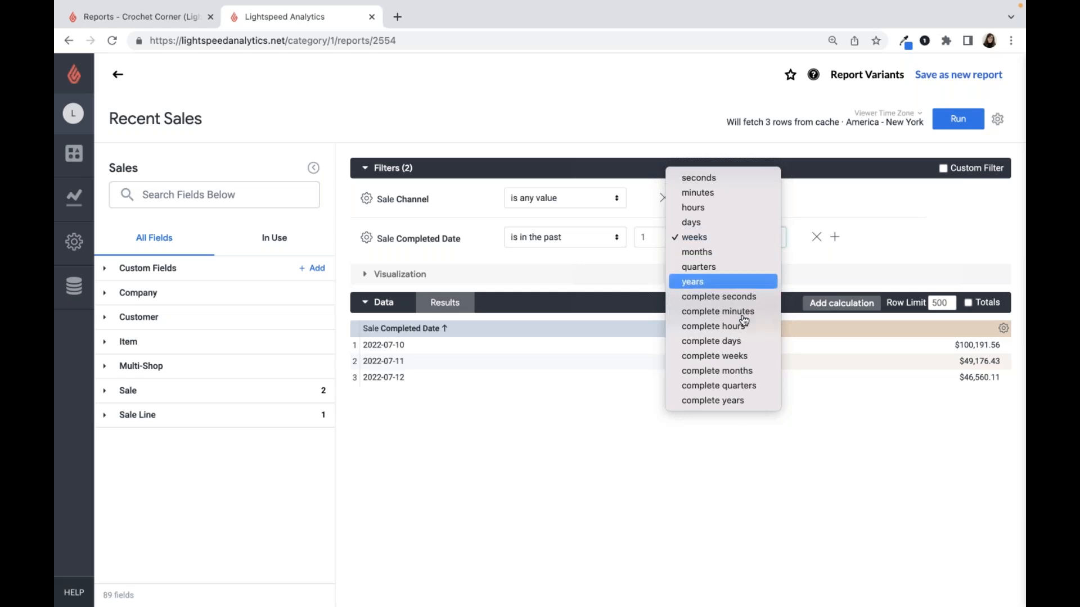
pyautogui.click(742, 360)
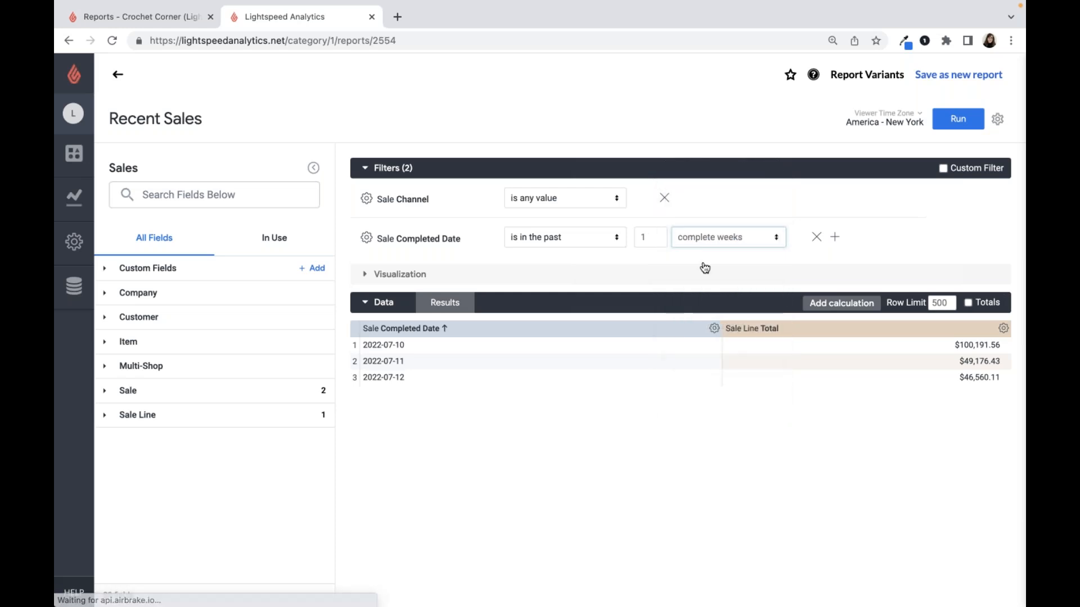
pyautogui.click(961, 129)
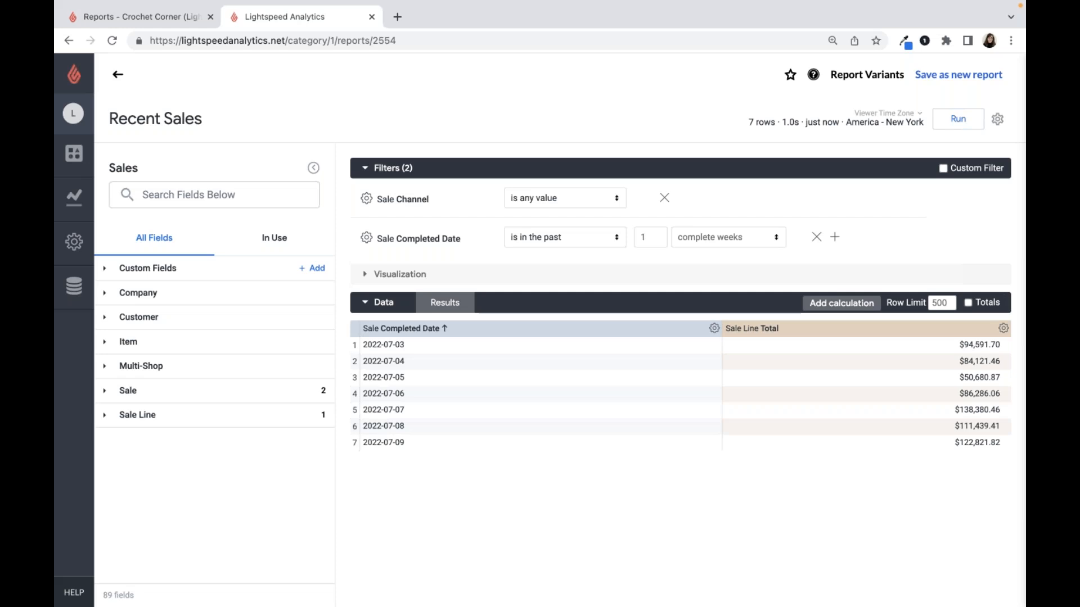
# - Set the Sale Completed Date filter to the past 1 months and rerun the Recent Sales report
pyautogui.click(752, 244)
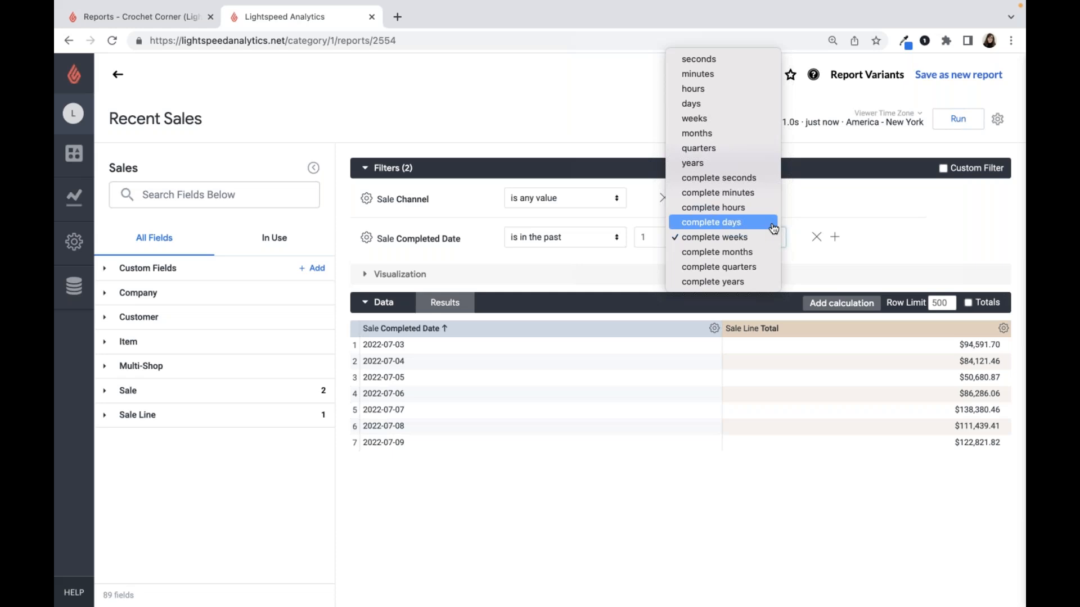
pyautogui.click(760, 136)
pyautogui.click(765, 238)
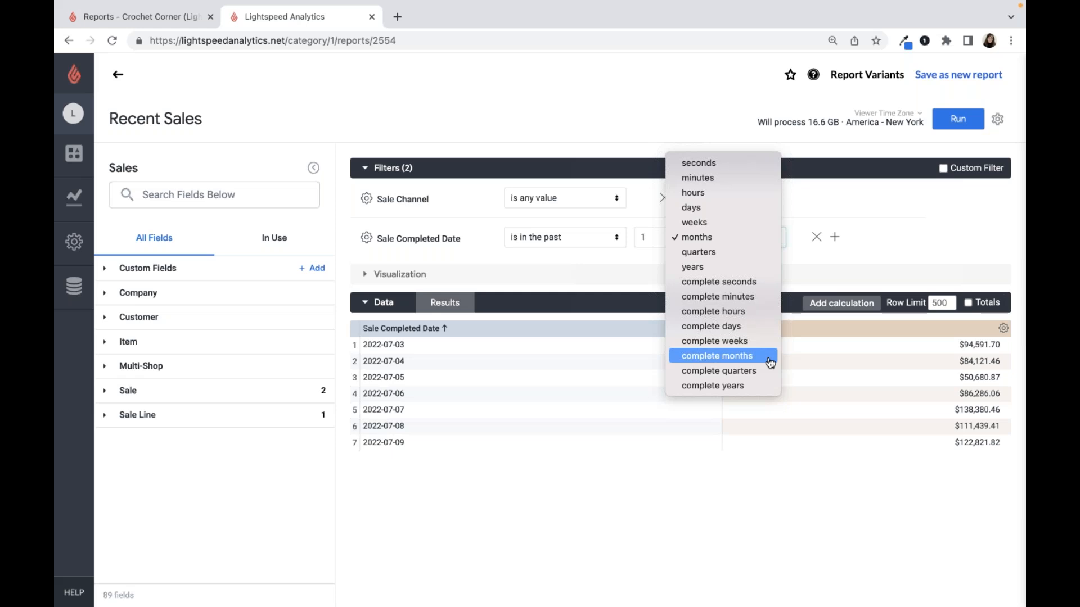
pyautogui.click(723, 238)
pyautogui.click(950, 129)
pyautogui.click(950, 129)
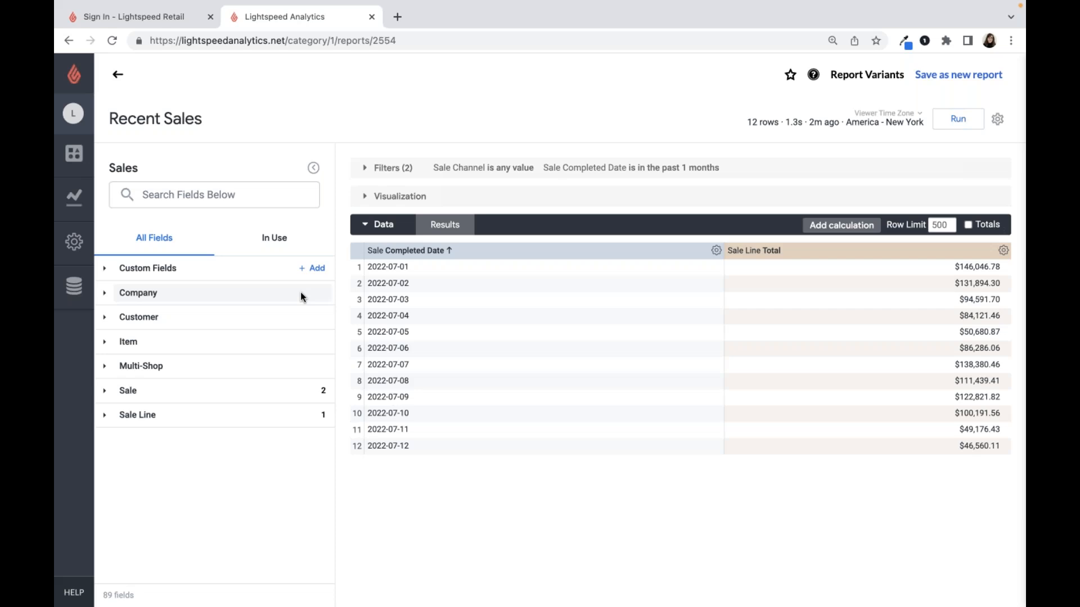
# - Expand the Customer and Item field groups and examine the dimensions and measures available for the report
pyautogui.click(280, 319)
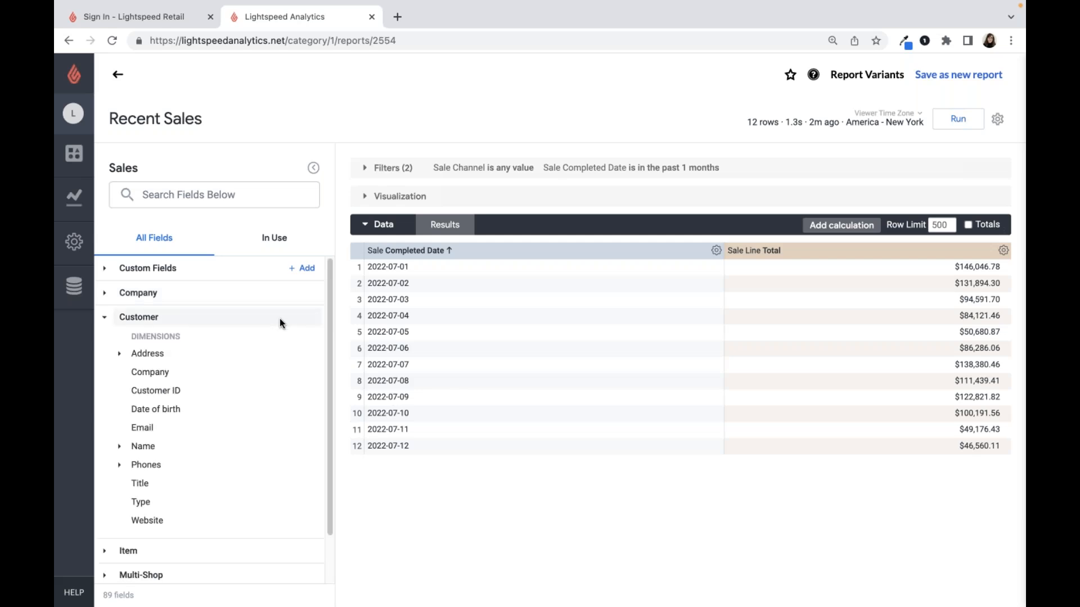
pyautogui.scroll(-1, 262, 331)
pyautogui.scroll(-3, 262, 328)
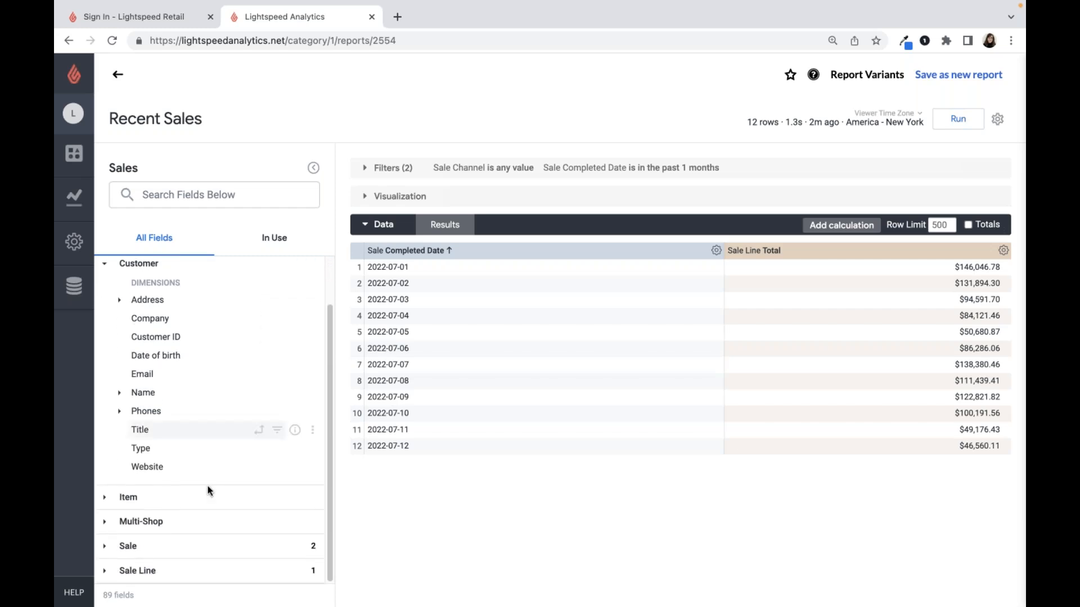
pyautogui.click(208, 495)
pyautogui.scroll(-5, 215, 456)
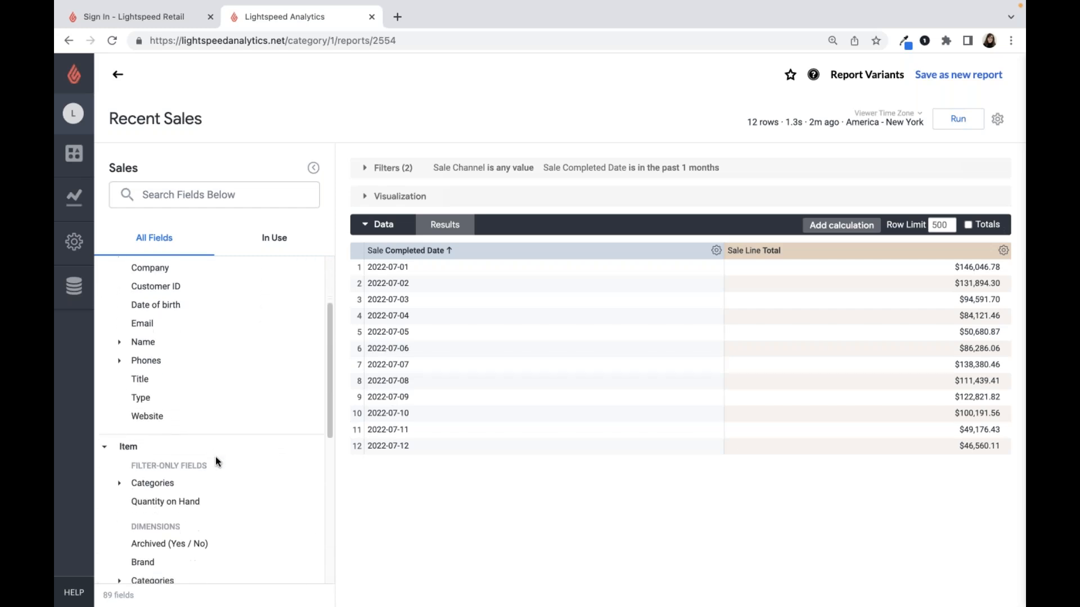
pyautogui.scroll(-1, 215, 456)
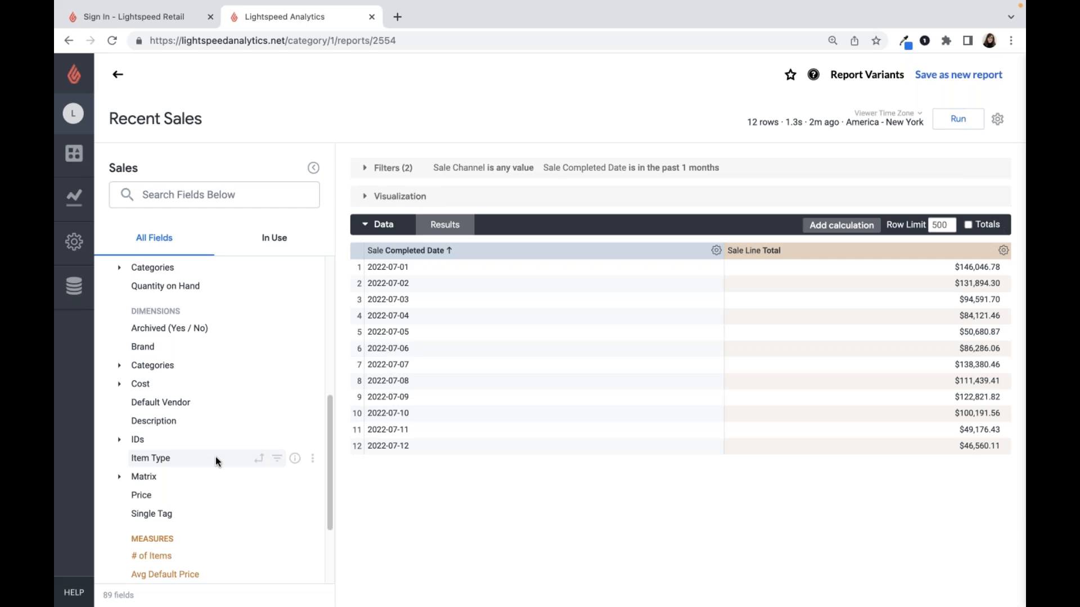
# - Add the item Description to the Recent Sales report, run it, and add the item Default Vendor
pyautogui.click(150, 420)
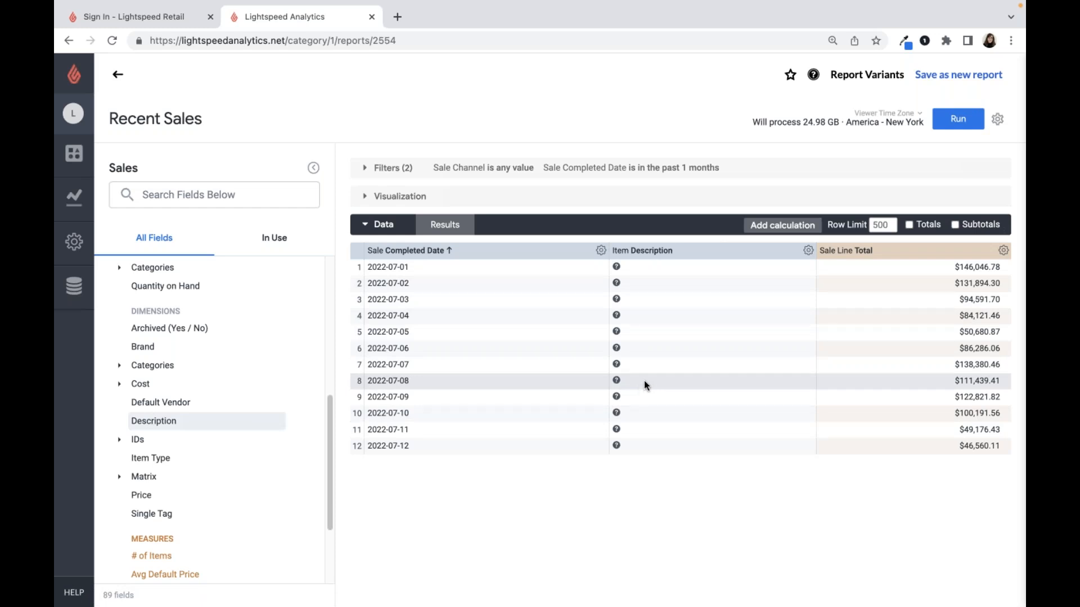
pyautogui.click(950, 124)
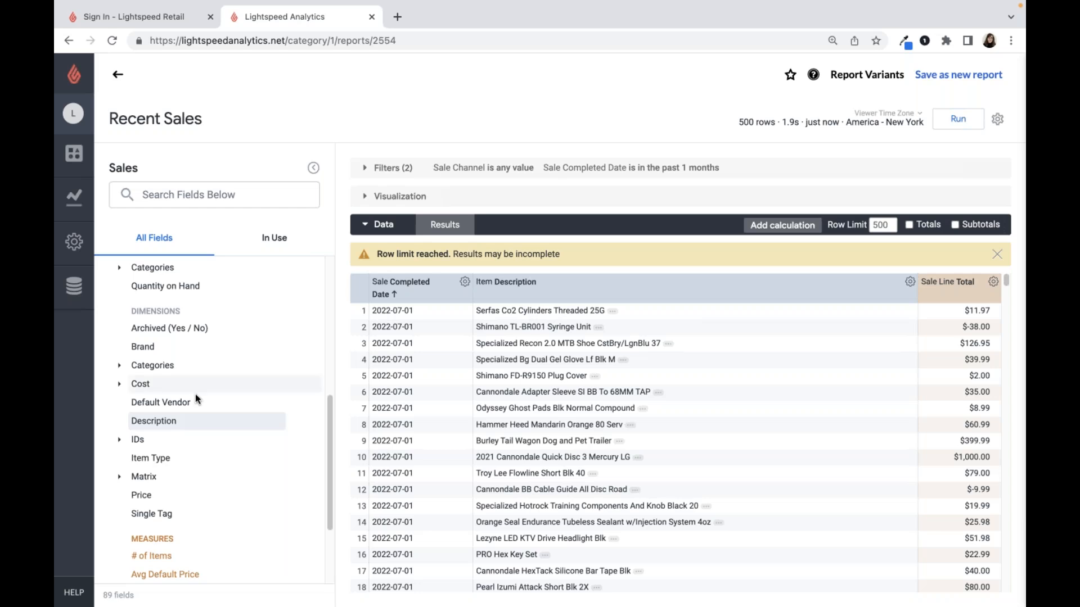
pyautogui.click(165, 403)
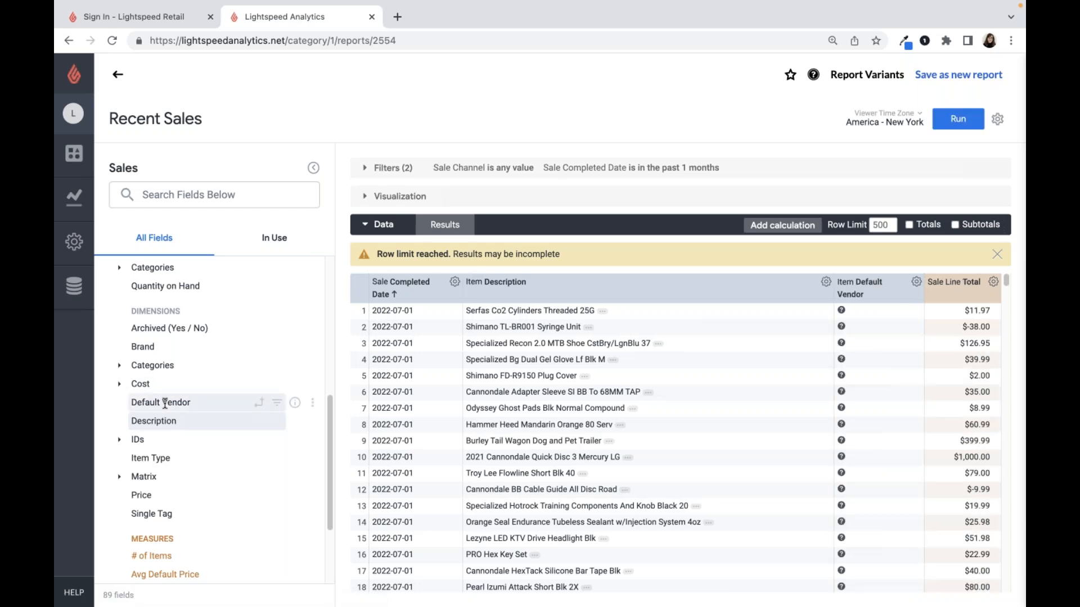
# - Add the Quantity Sold and Profit measures from the Sale Line totals to the report
pyautogui.scroll(-3, 165, 403)
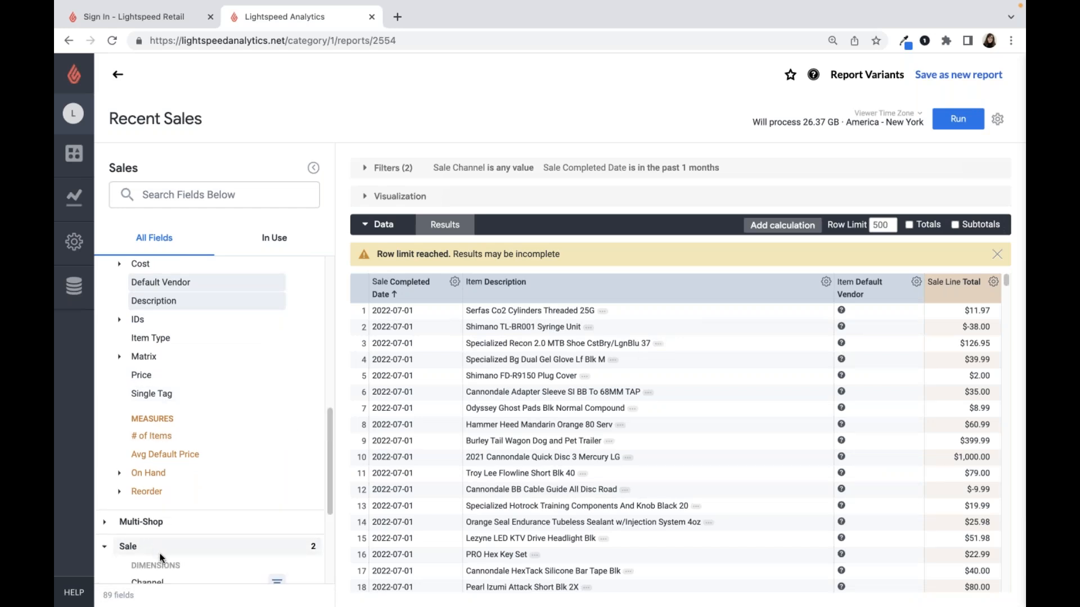
pyautogui.click(157, 550)
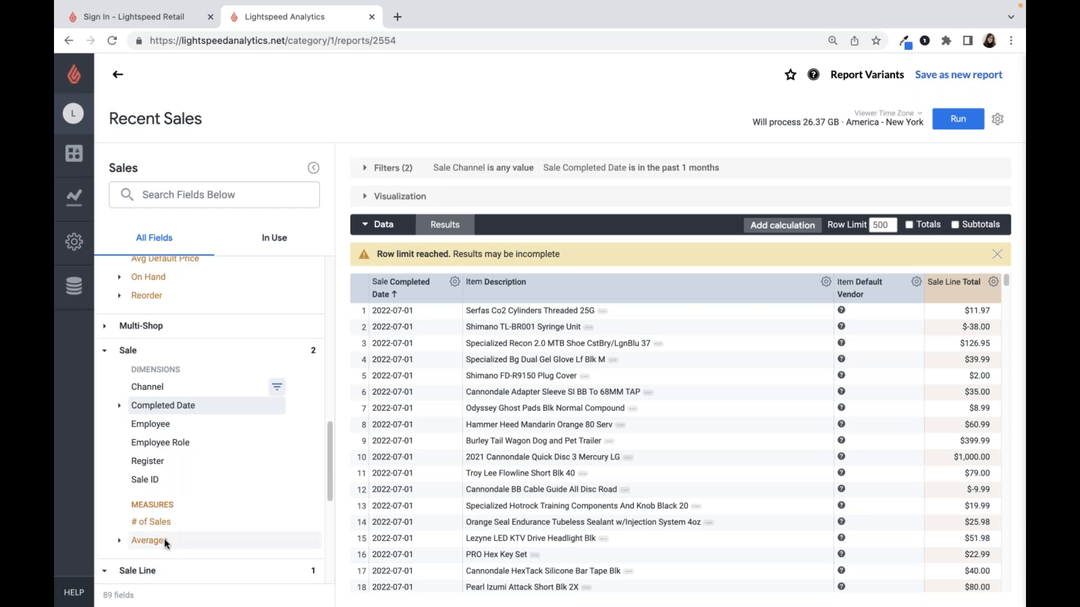
pyautogui.click(147, 570)
pyautogui.scroll(-3, 214, 487)
pyautogui.click(144, 565)
pyautogui.scroll(-3, 163, 563)
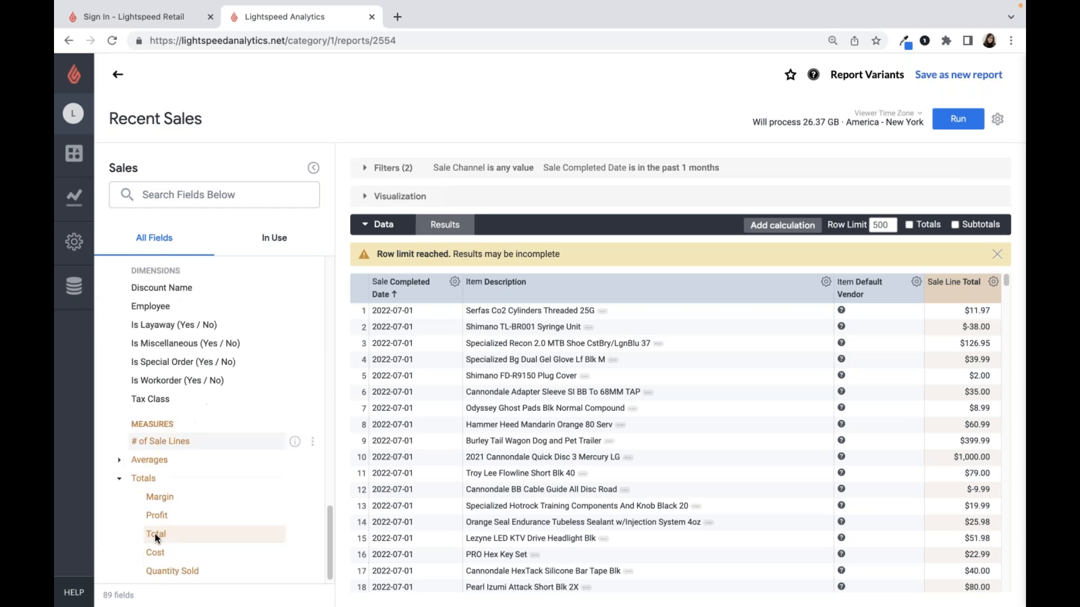
pyautogui.click(162, 564)
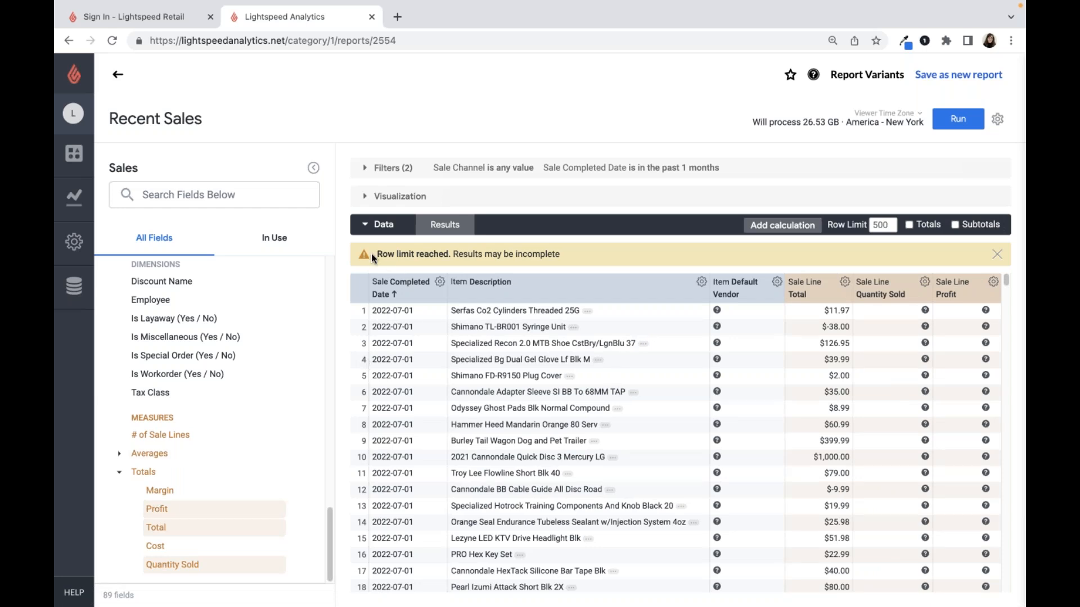
# - Raise the row limit to 5000, enable Totals, and rerun the report
pyautogui.moveTo(371, 255); pyautogui.dragTo(558, 259)
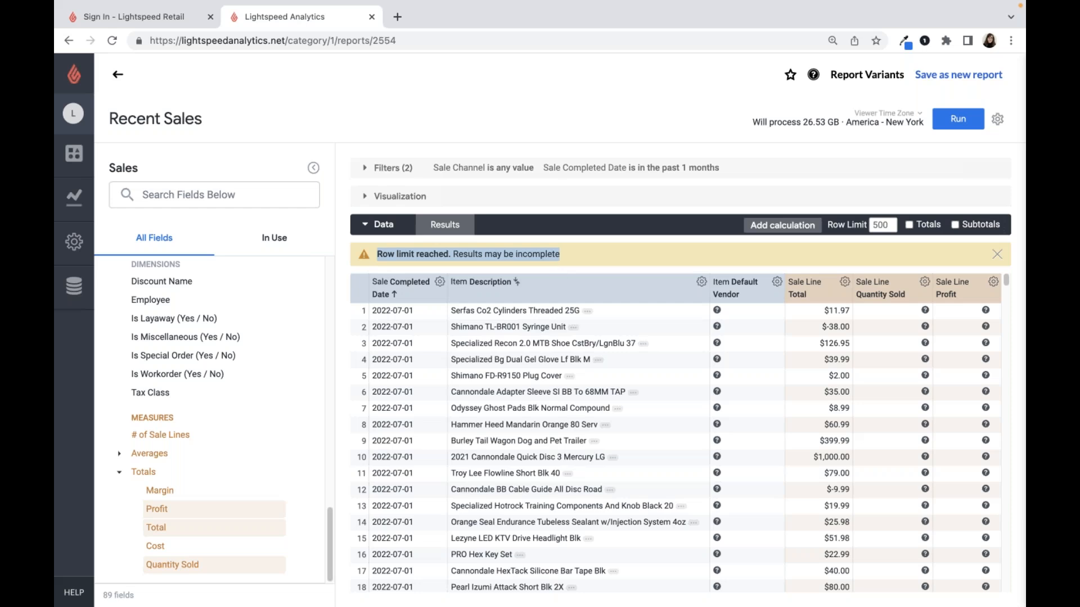
pyautogui.click(882, 225)
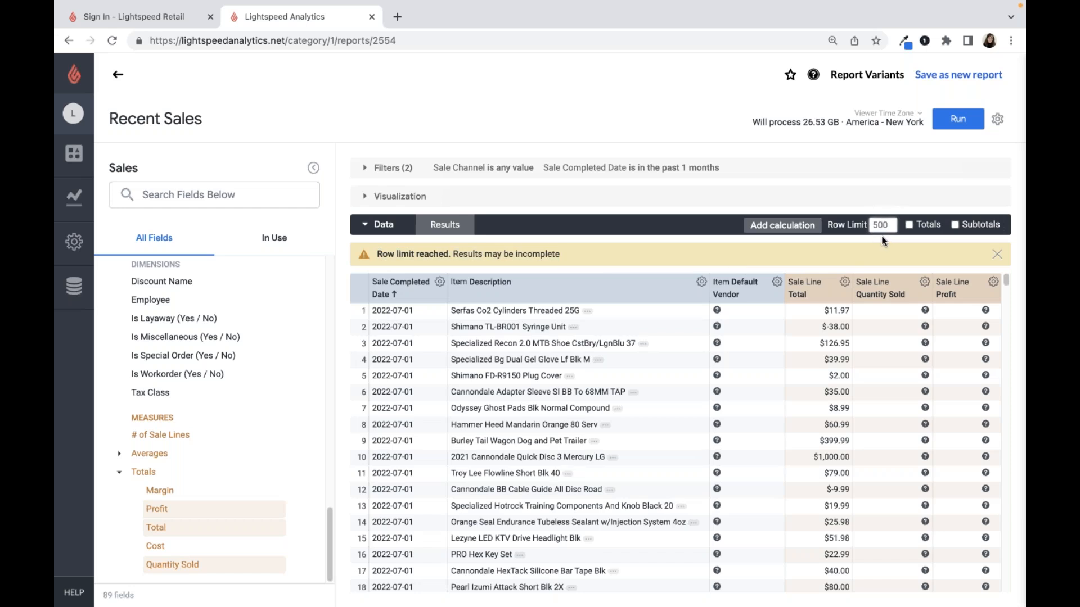
pyautogui.write('0')
pyautogui.click(913, 228)
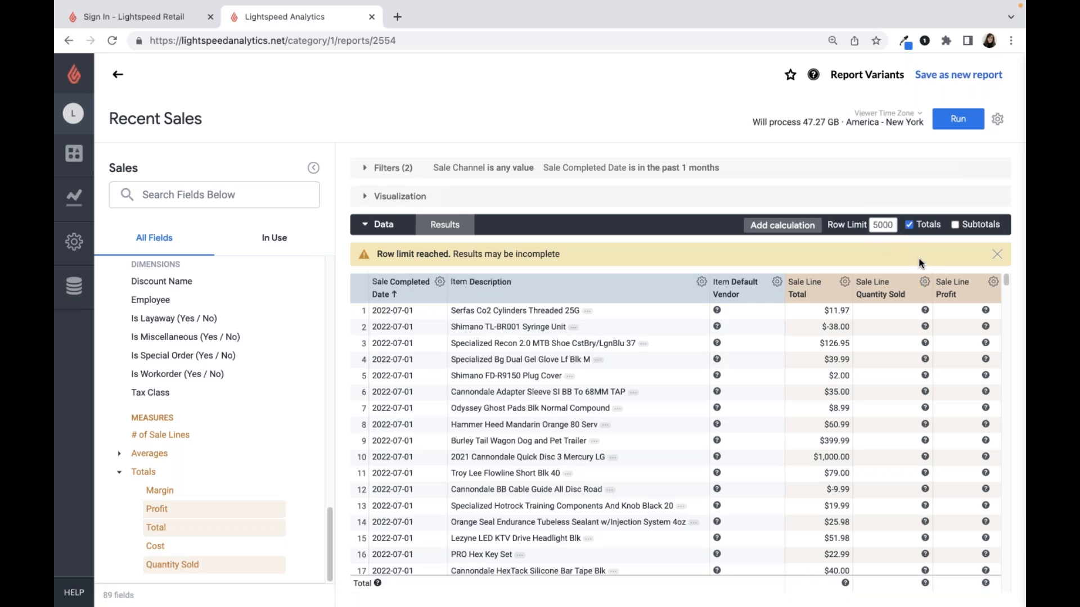
pyautogui.click(951, 123)
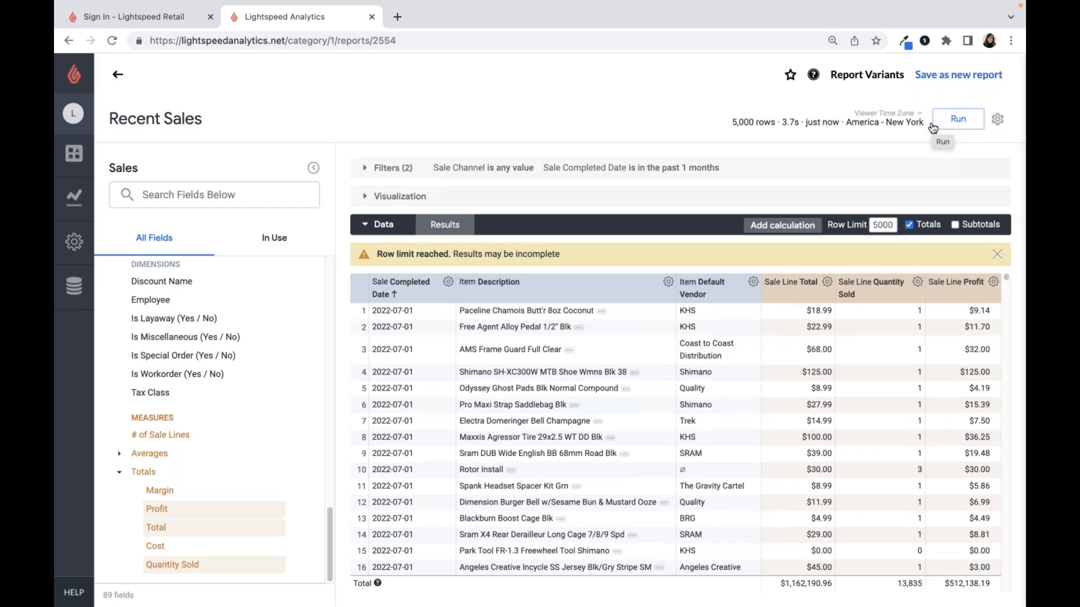
pyautogui.moveTo(583, 253); pyautogui.dragTo(387, 260)
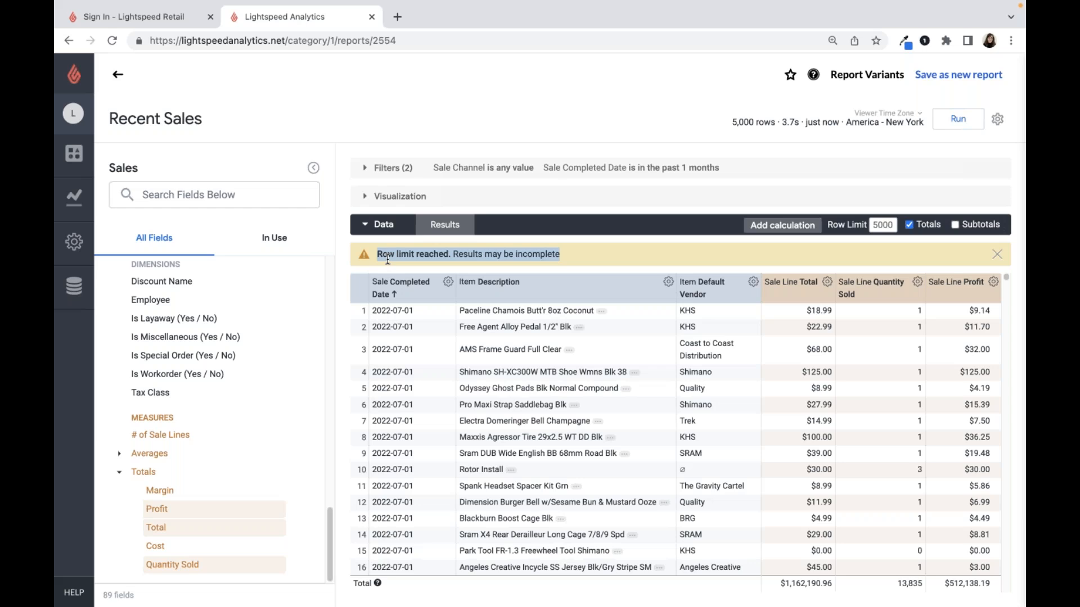
pyautogui.click(388, 260)
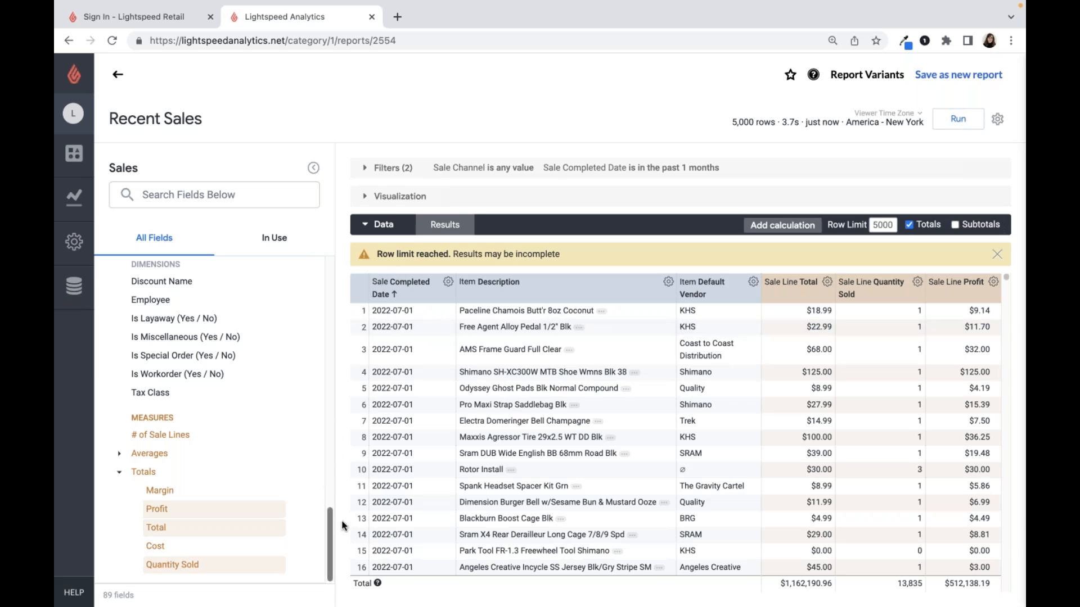
# - Filter the report to items whose Default Vendor is KHS or Shimano, rerun it, and collapse the filters
pyautogui.moveTo(326, 520); pyautogui.dragTo(323, 336)
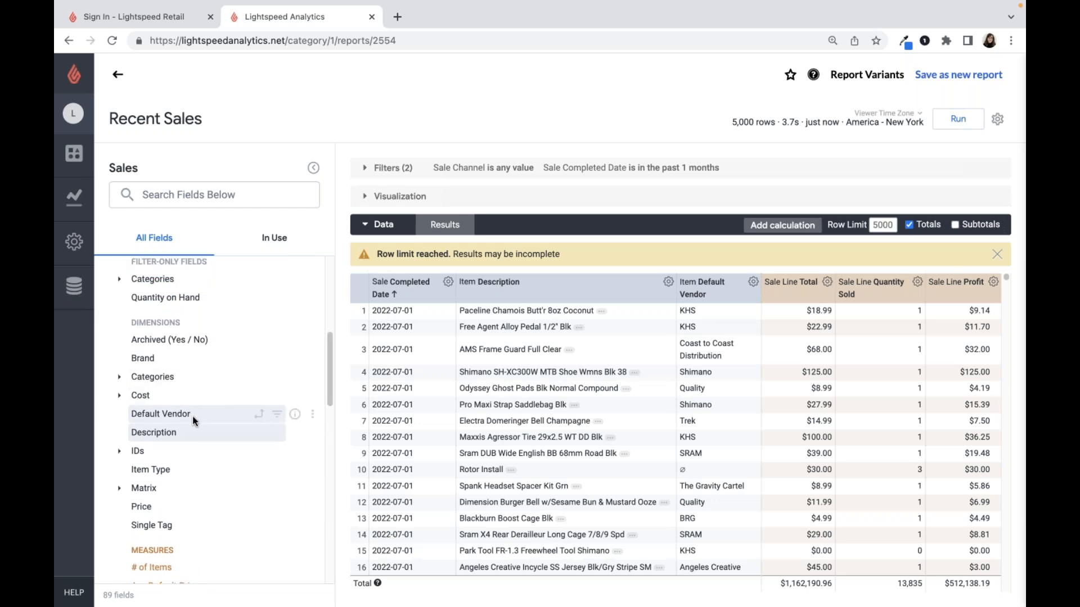
pyautogui.click(278, 421)
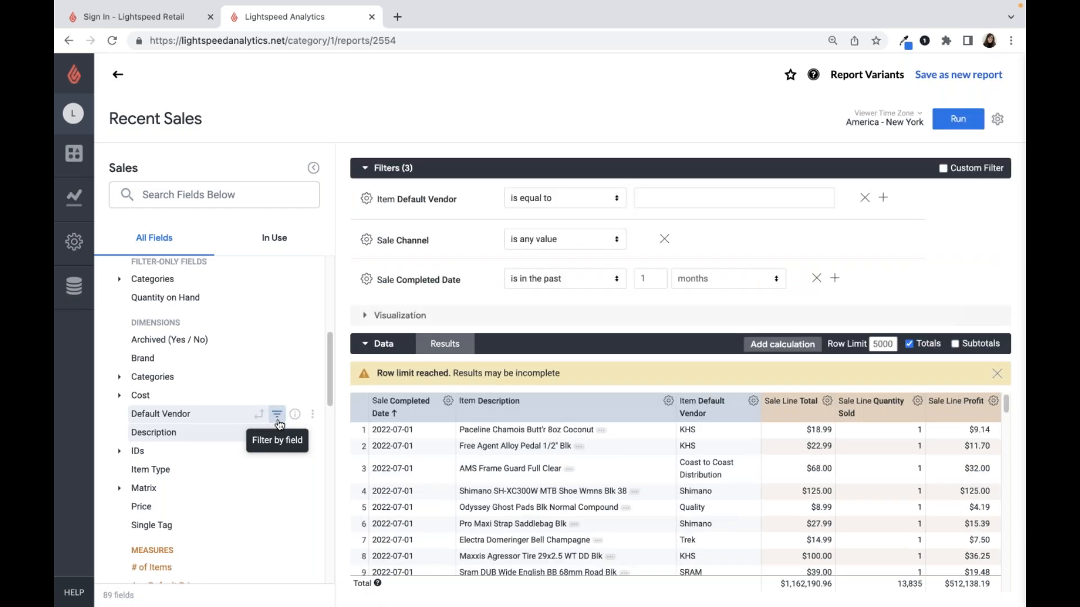
pyautogui.click(657, 198)
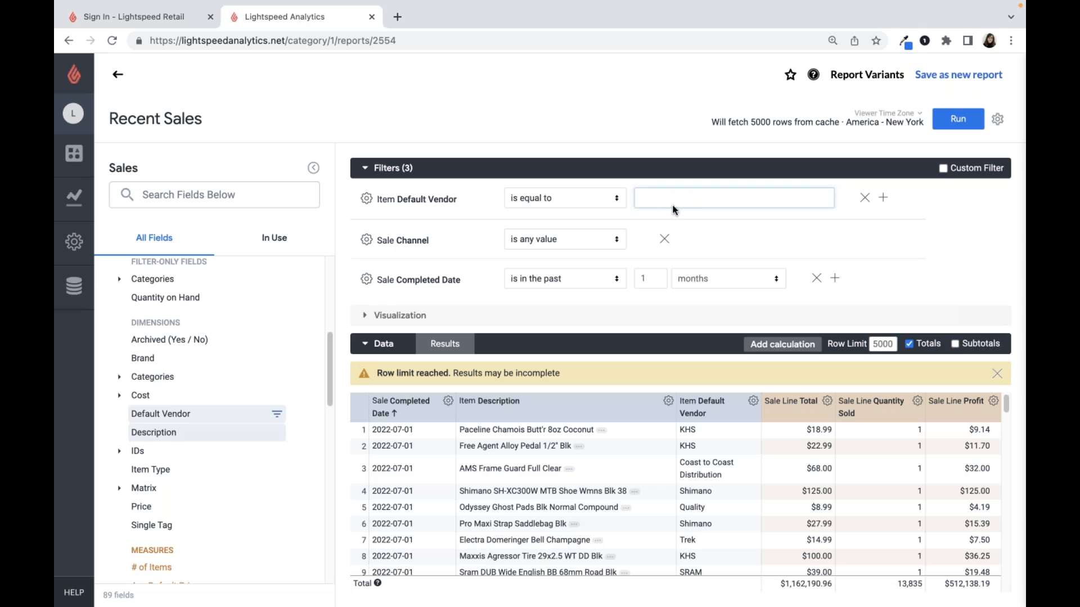
pyautogui.write('KHS')
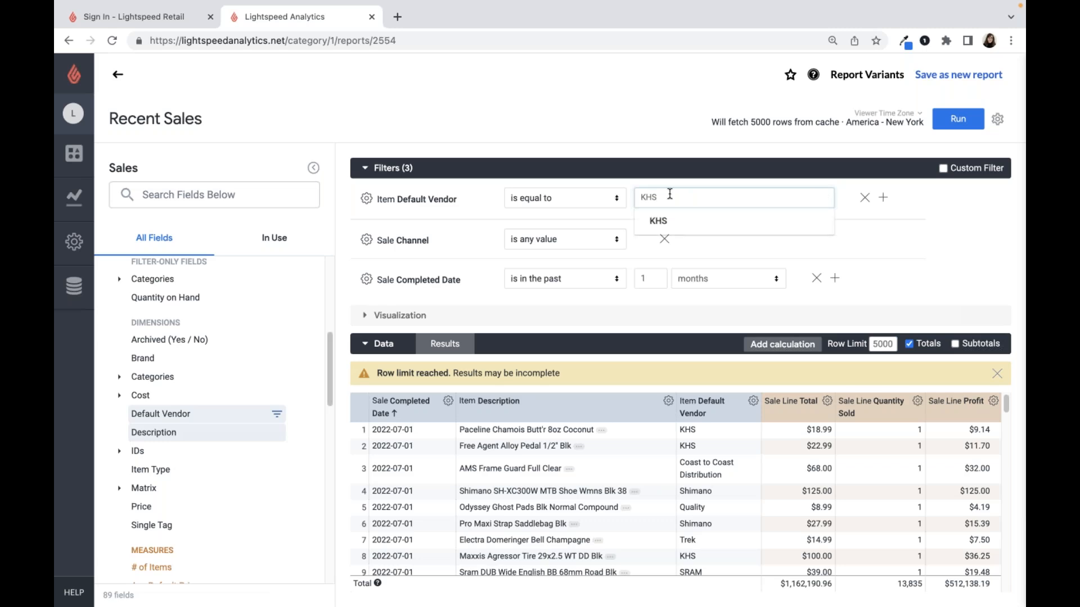
pyautogui.press('Return')
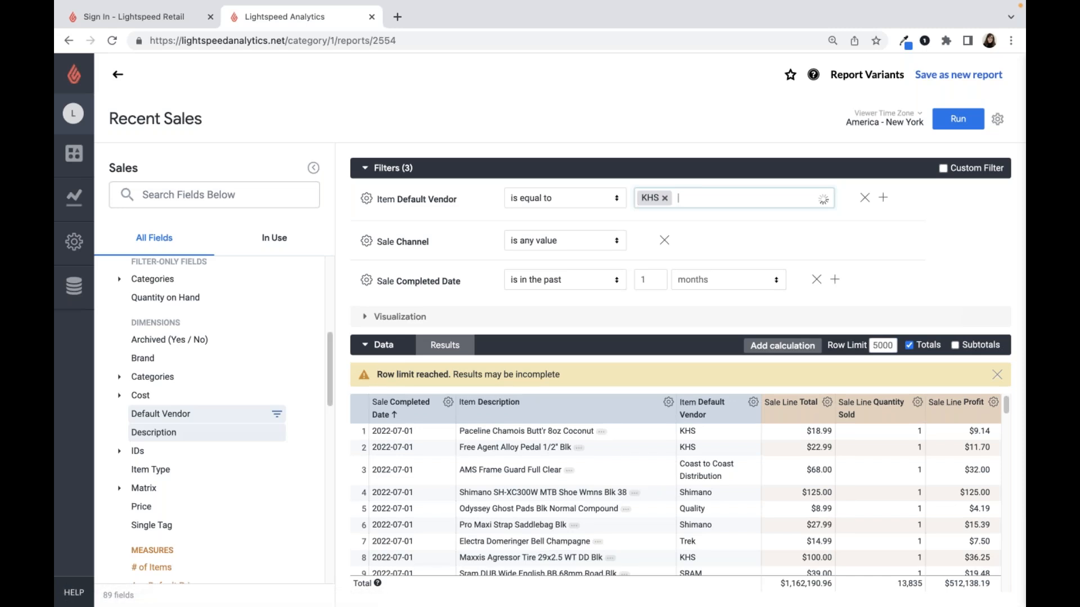
pyautogui.write('Shiman')
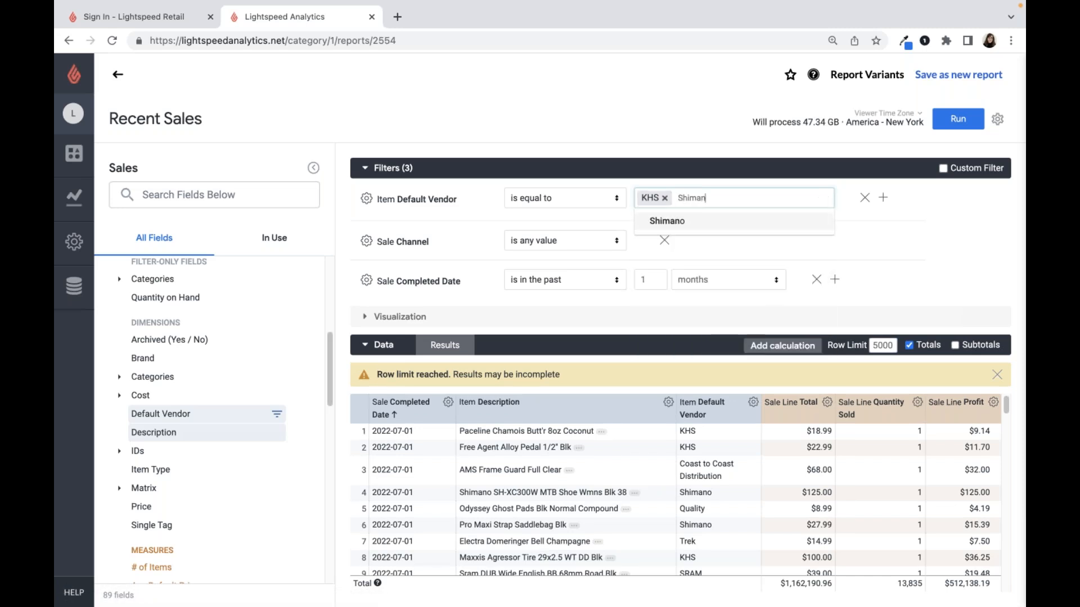
pyautogui.press('Return')
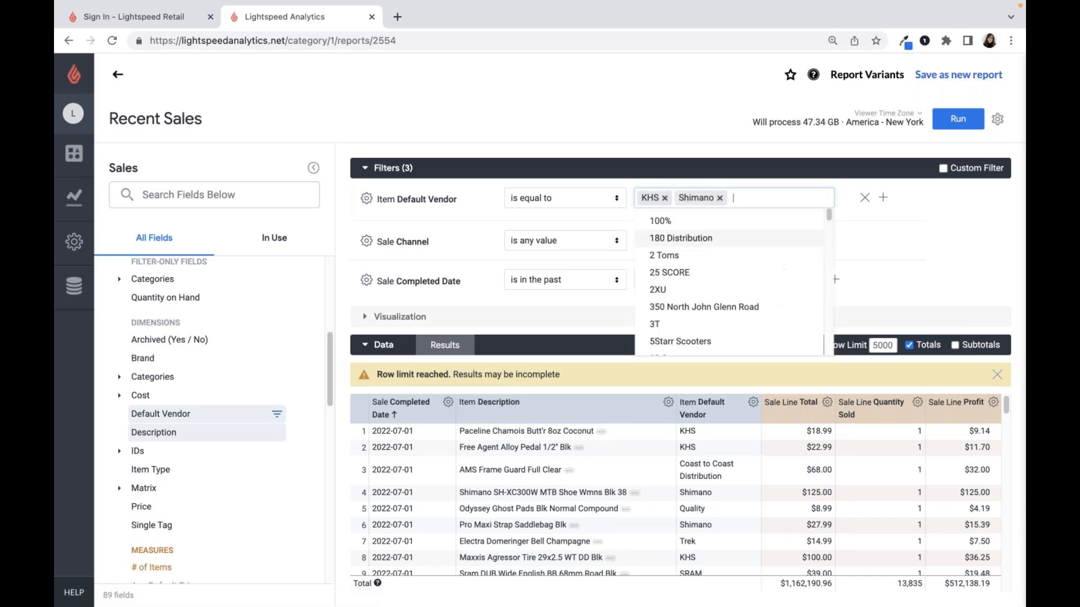
pyautogui.press('Return')
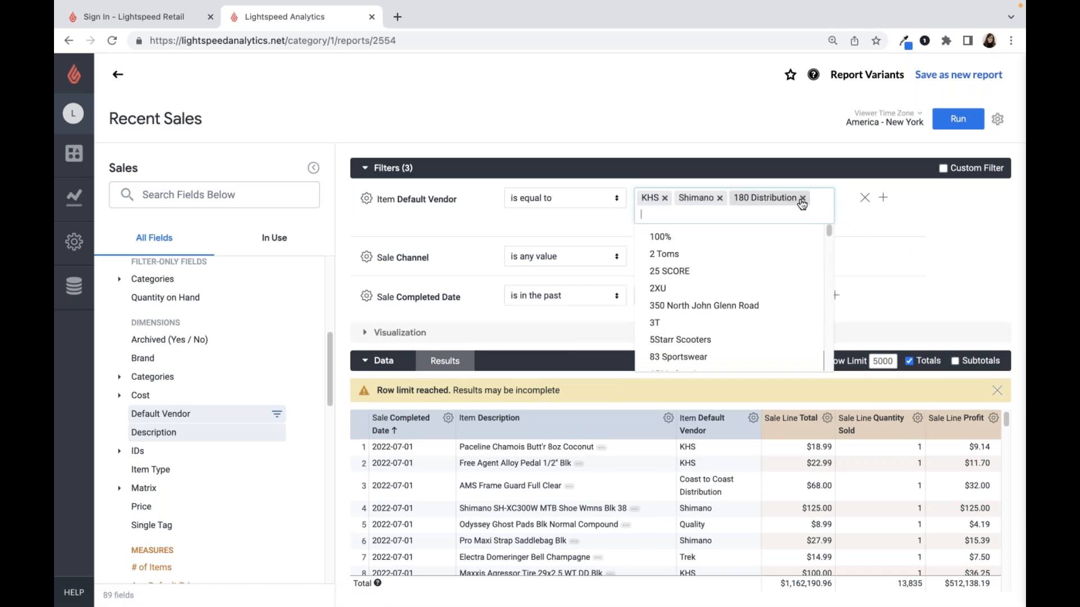
pyautogui.press('BackSpace')
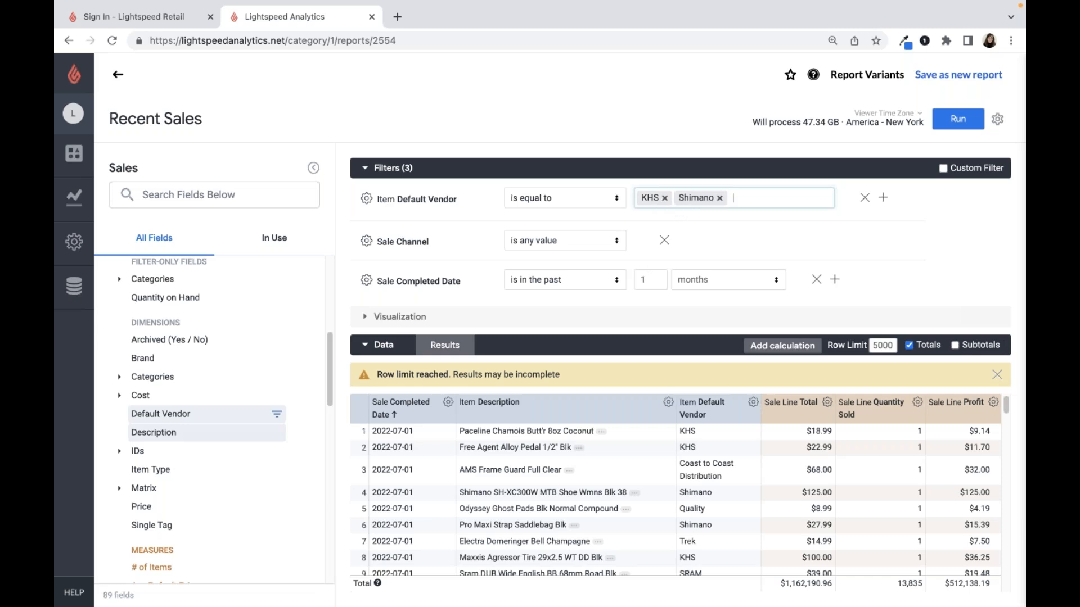
pyautogui.click(954, 127)
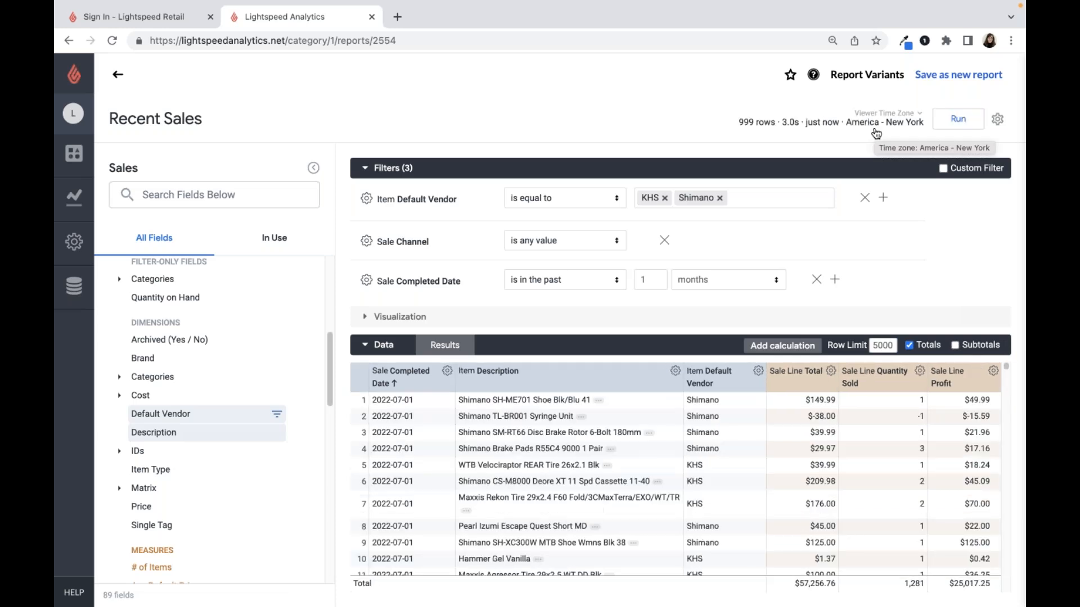
pyautogui.click(403, 169)
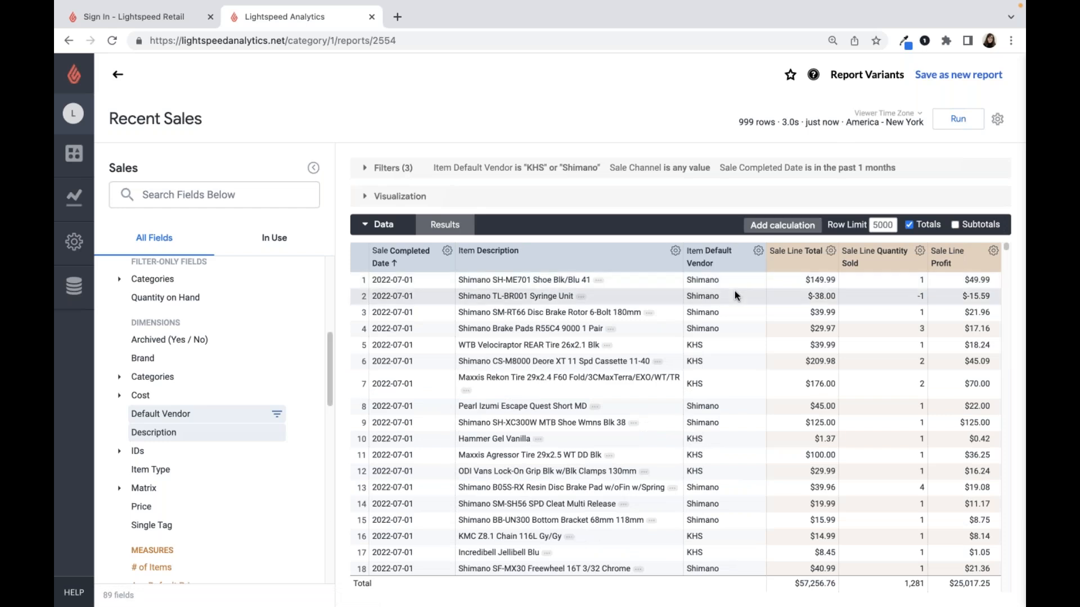
# - Reorder the columns so Default Vendor comes before Item Description and Sale Line Profit comes before Quantity Sold
pyautogui.scroll(-1, 735, 291)
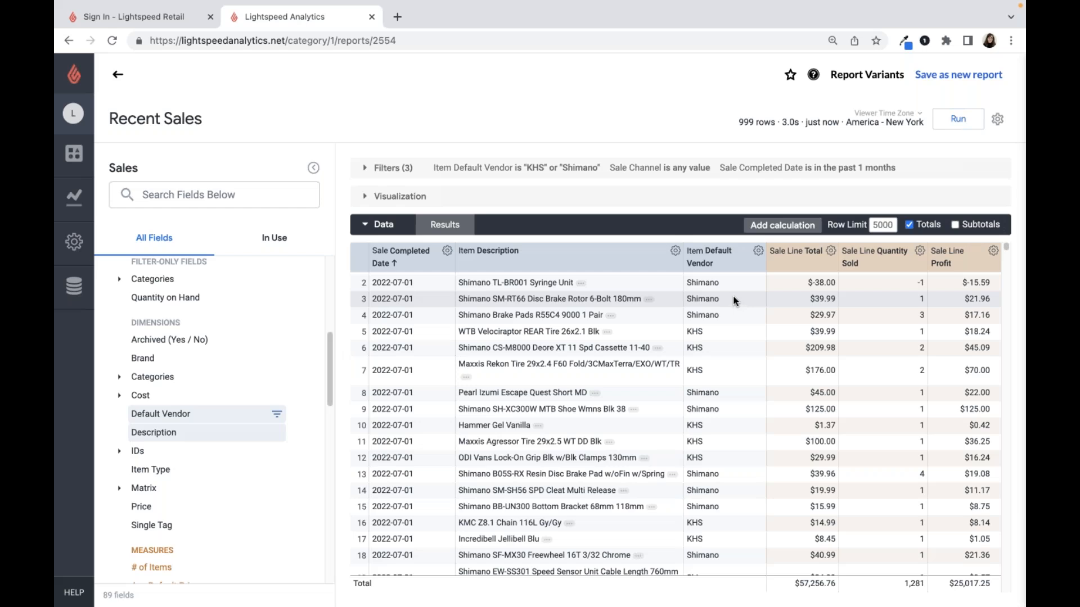
pyautogui.moveTo(723, 267); pyautogui.dragTo(489, 264)
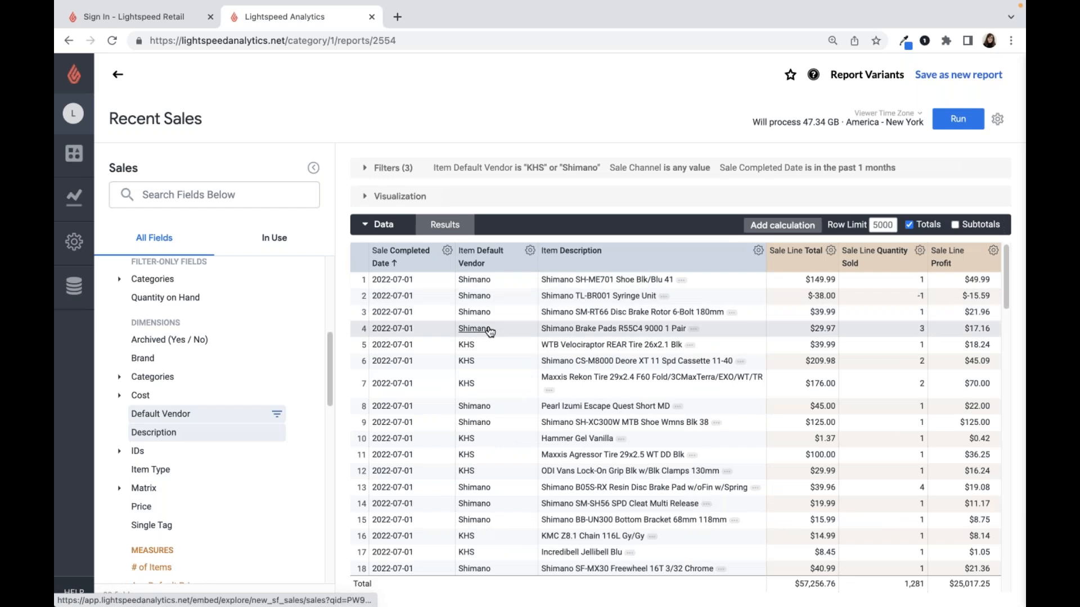
pyautogui.moveTo(954, 269); pyautogui.dragTo(858, 262)
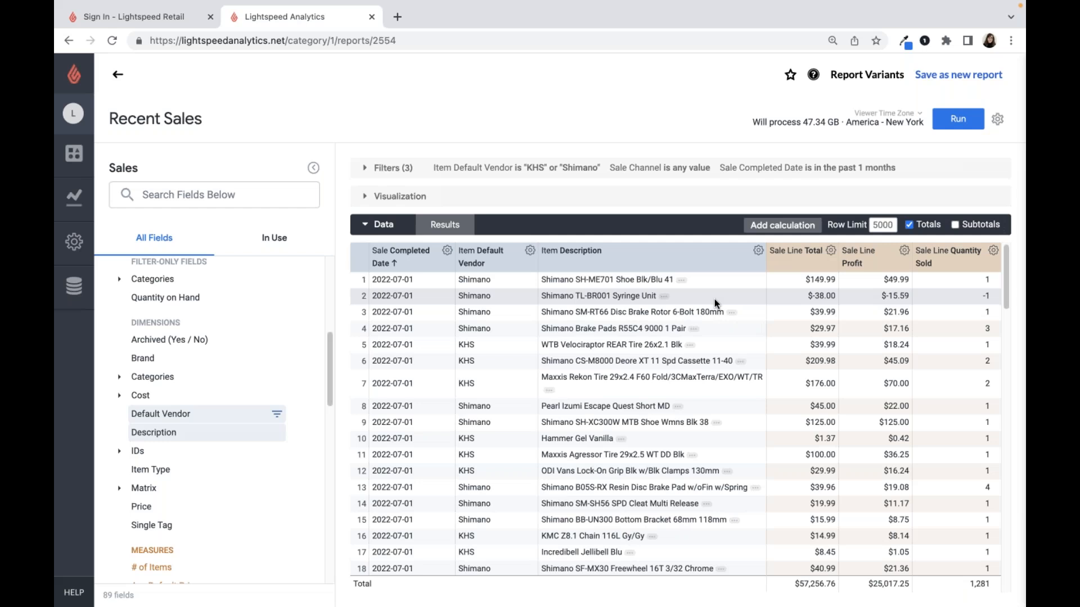
# - Sort the results by Default Vendor in descending and ascending order, and re-sort them by Quantity Sold from highest to lowest
pyautogui.click(500, 265)
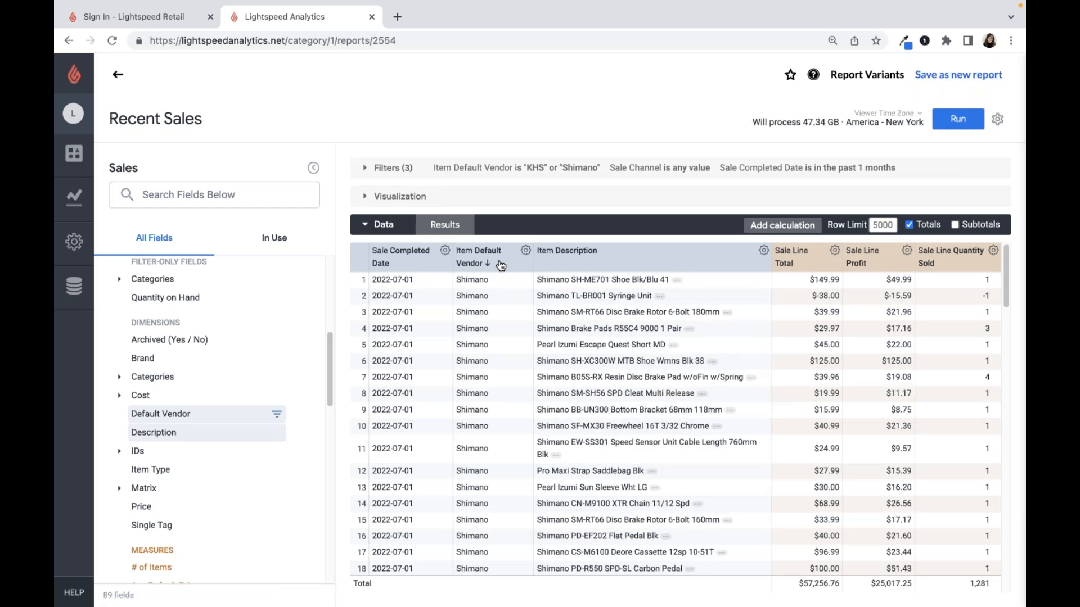
pyautogui.click(500, 266)
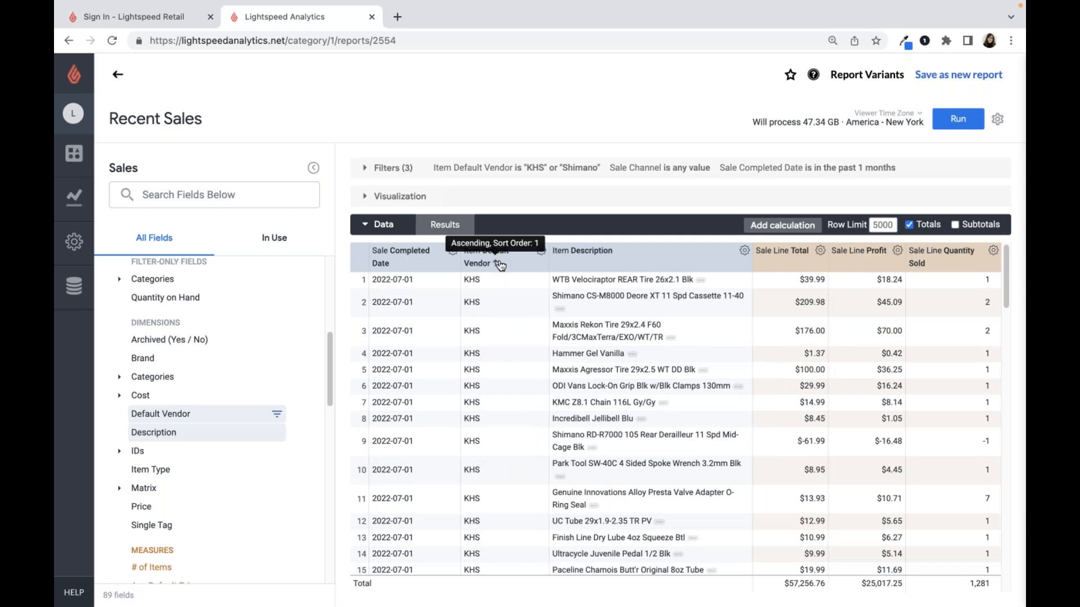
pyautogui.click(938, 270)
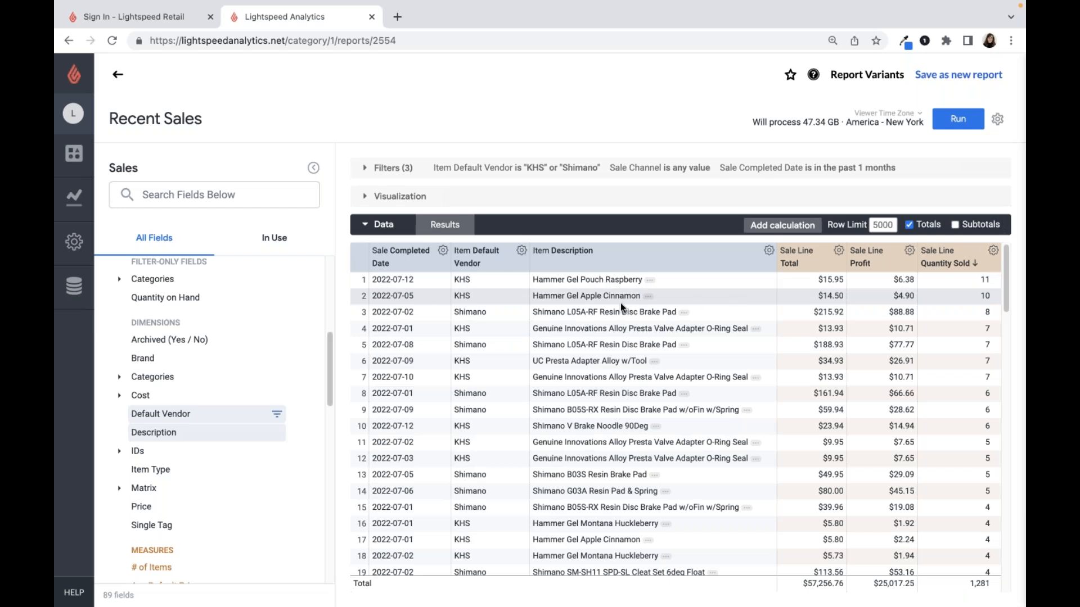
# - Remove the Item Default Vendor and Sale Completed Date columns from the report
pyautogui.scroll(-1, 177, 305)
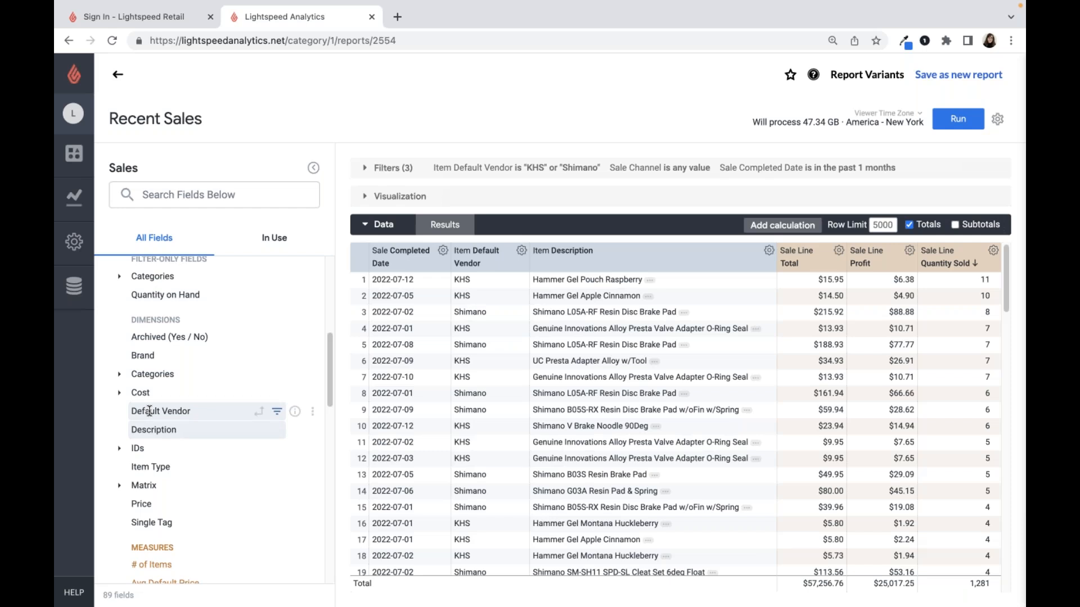
pyautogui.click(148, 411)
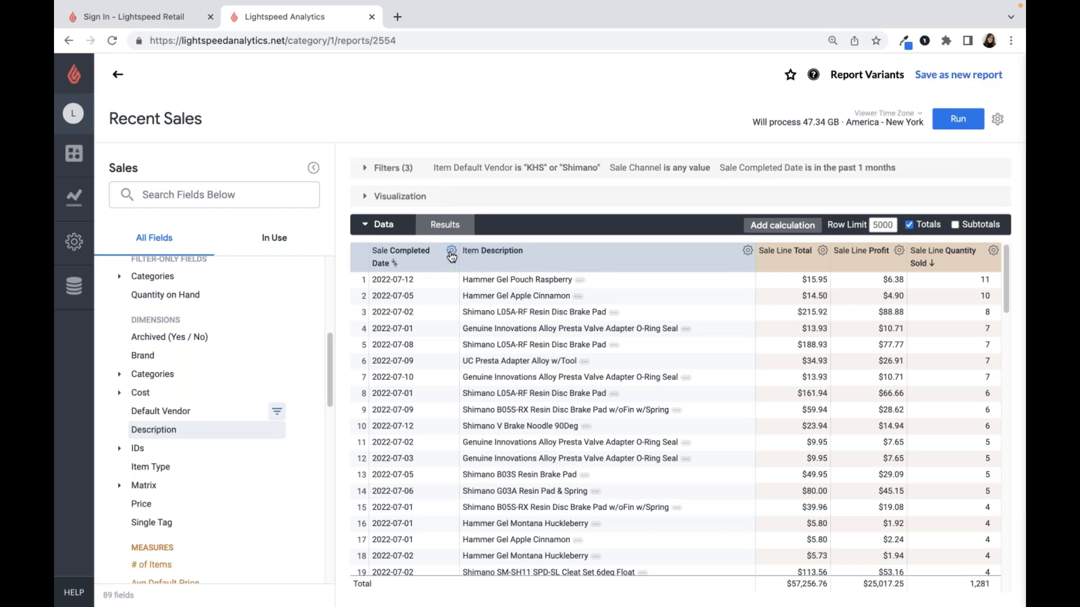
pyautogui.click(451, 252)
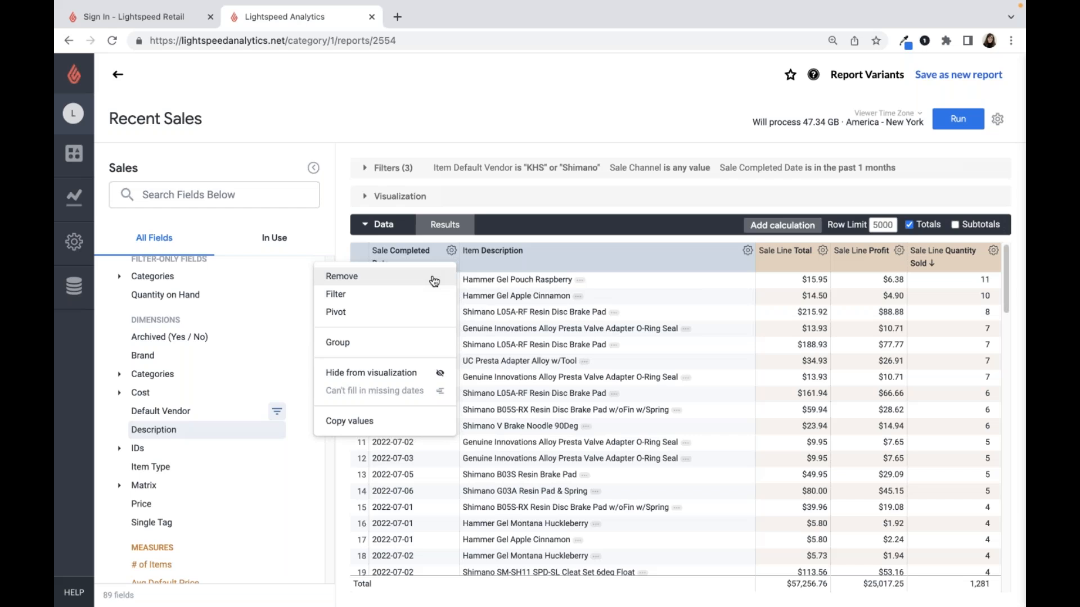
pyautogui.click(434, 277)
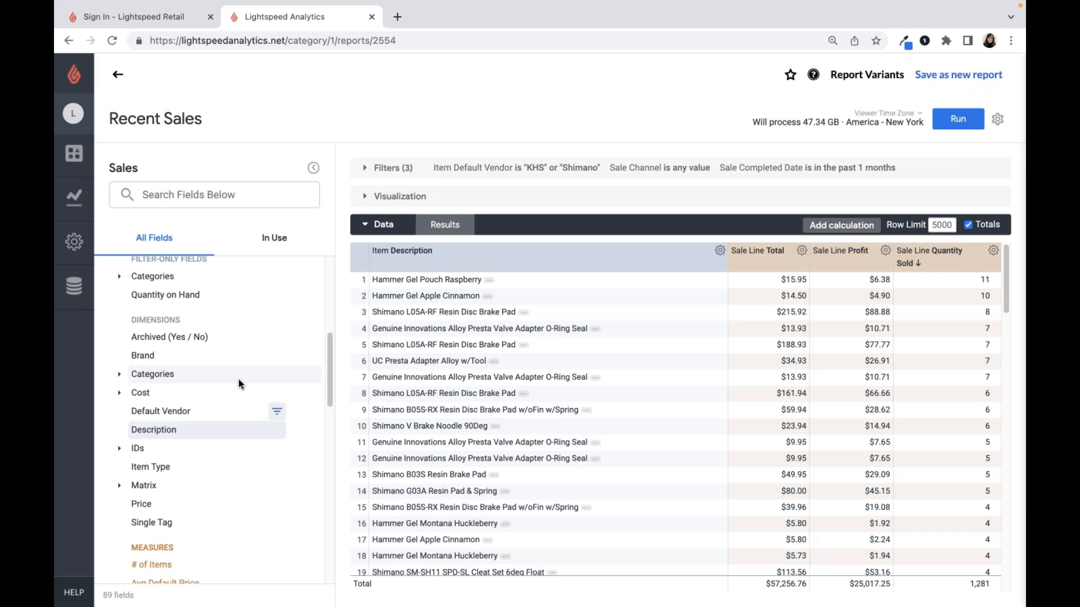
# - Add the item's Top Level Category as the column before Item Description and rerun the report
pyautogui.click(185, 374)
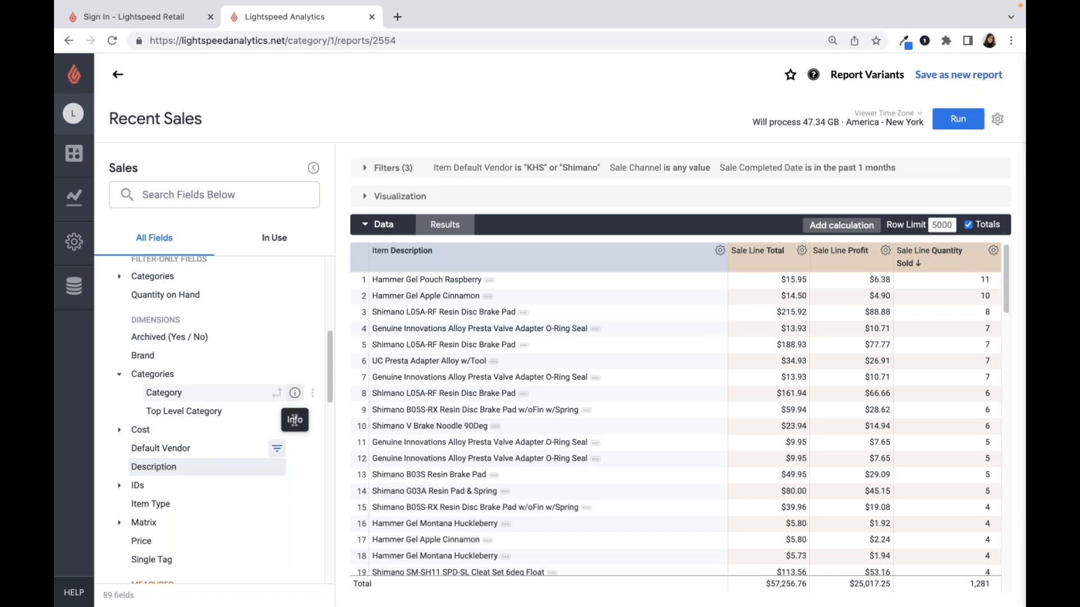
pyautogui.click(295, 392)
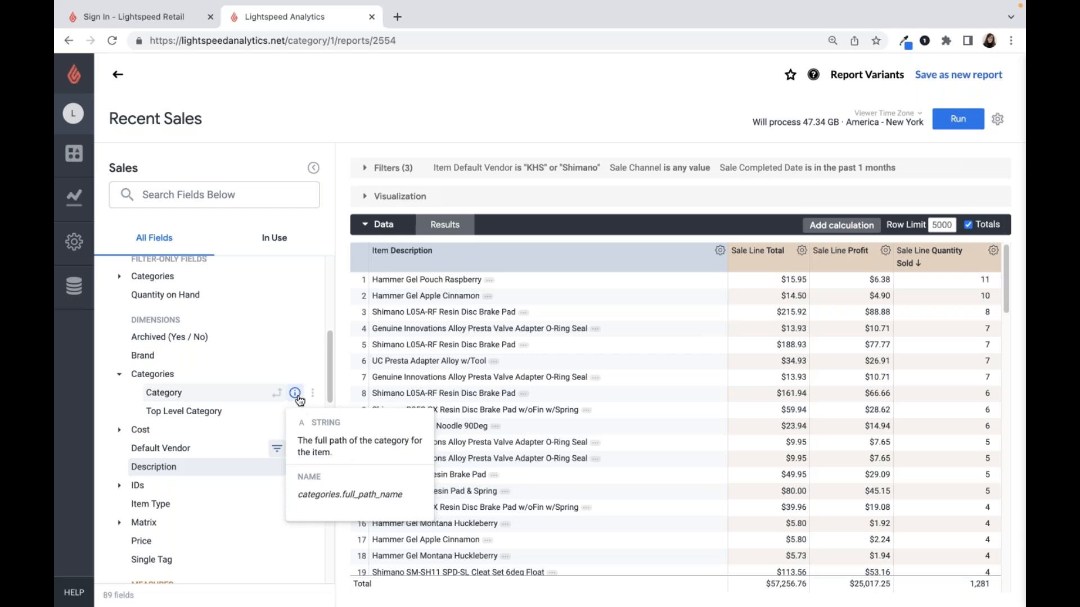
pyautogui.click(295, 394)
pyautogui.click(295, 413)
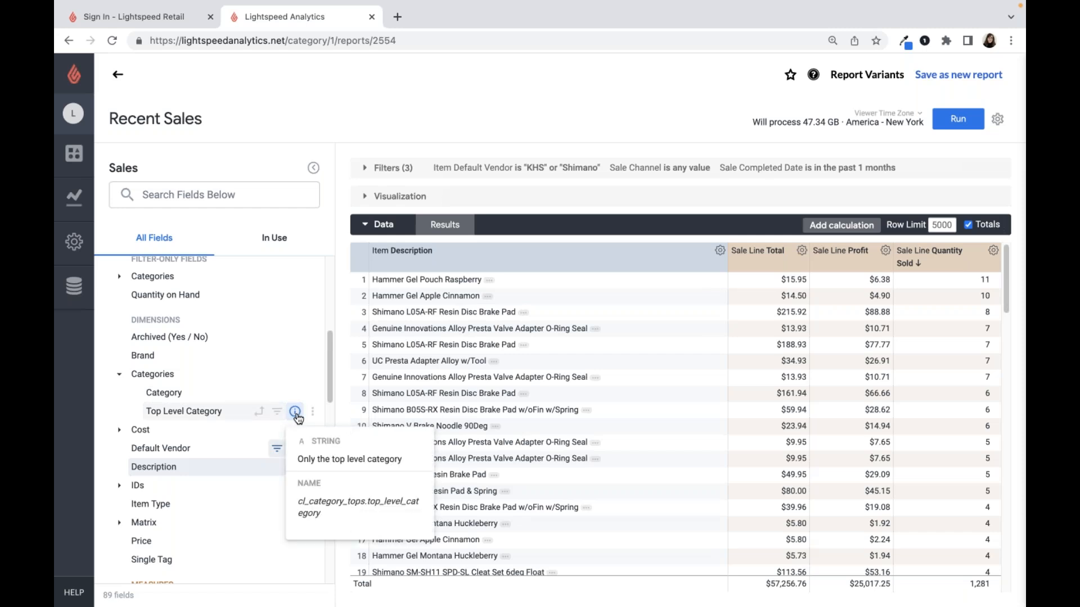
pyautogui.click(190, 409)
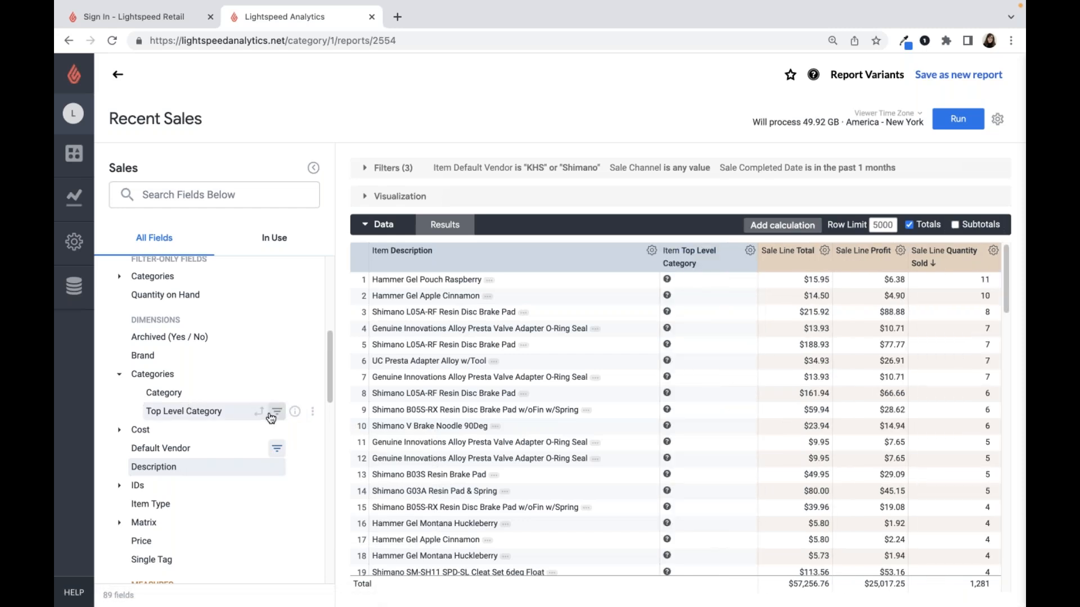
pyautogui.moveTo(689, 257); pyautogui.dragTo(402, 246)
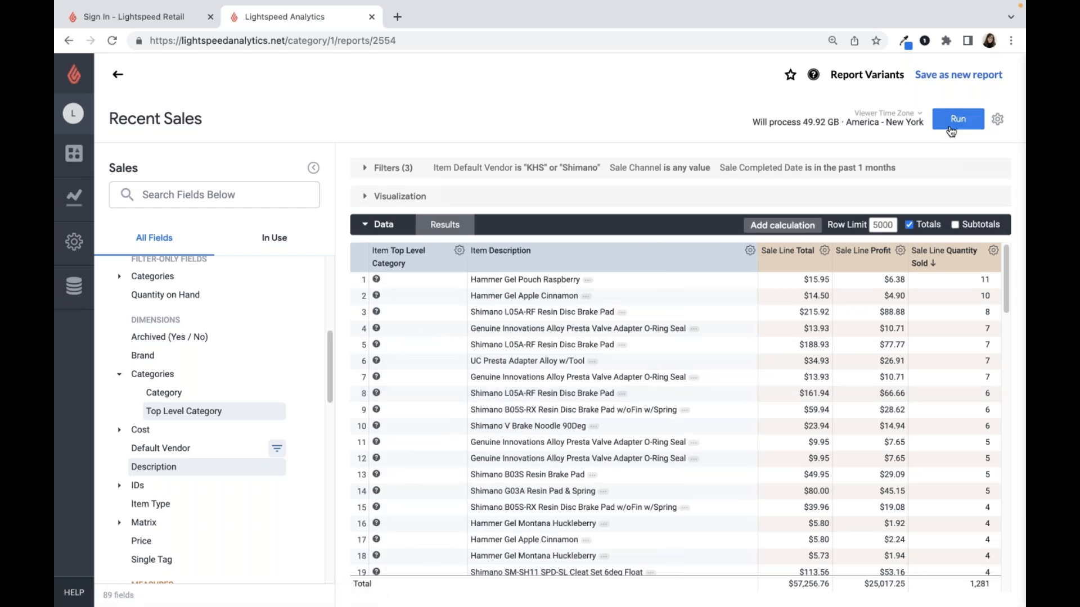
pyautogui.click(951, 131)
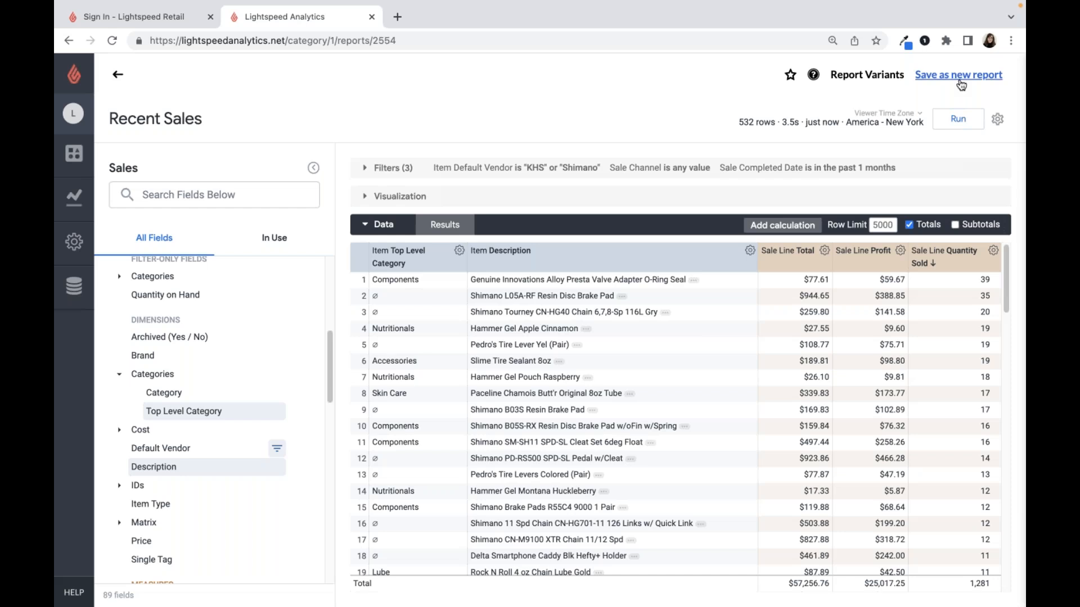
# - Begin saving the customized report as a new one and title it "MTD KHS/Shimano Sales"
pyautogui.click(961, 79)
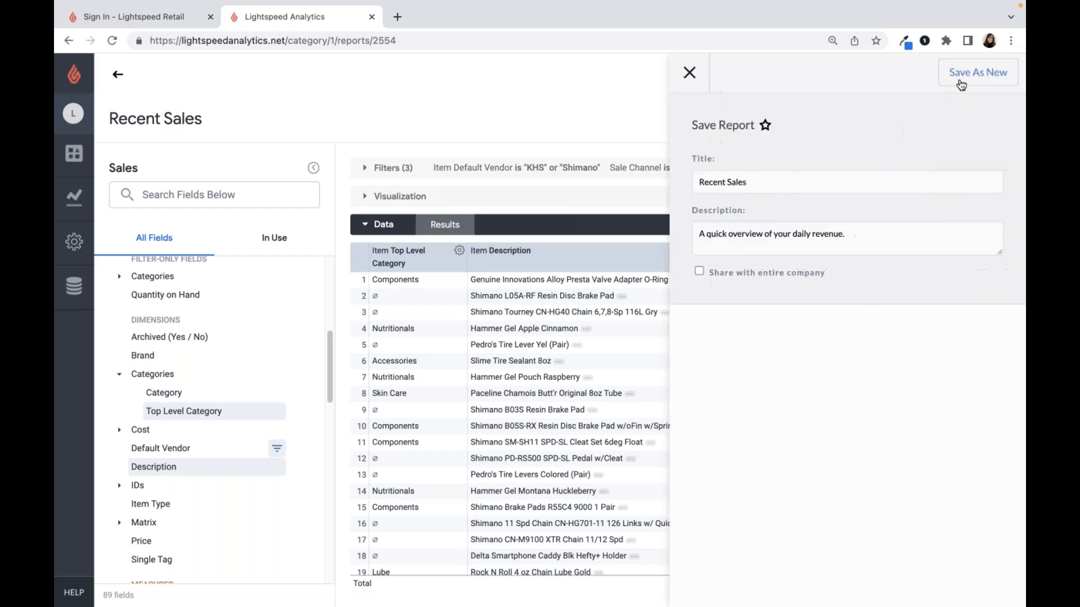
pyautogui.tripleClick(815, 190)
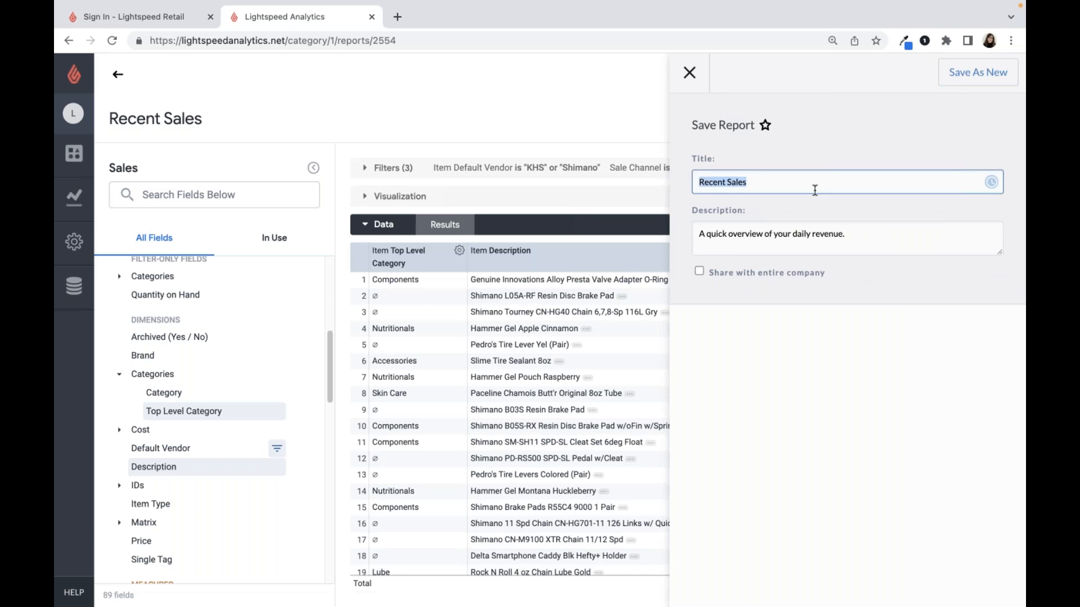
pyautogui.write('MTD KHS/Shimano S')
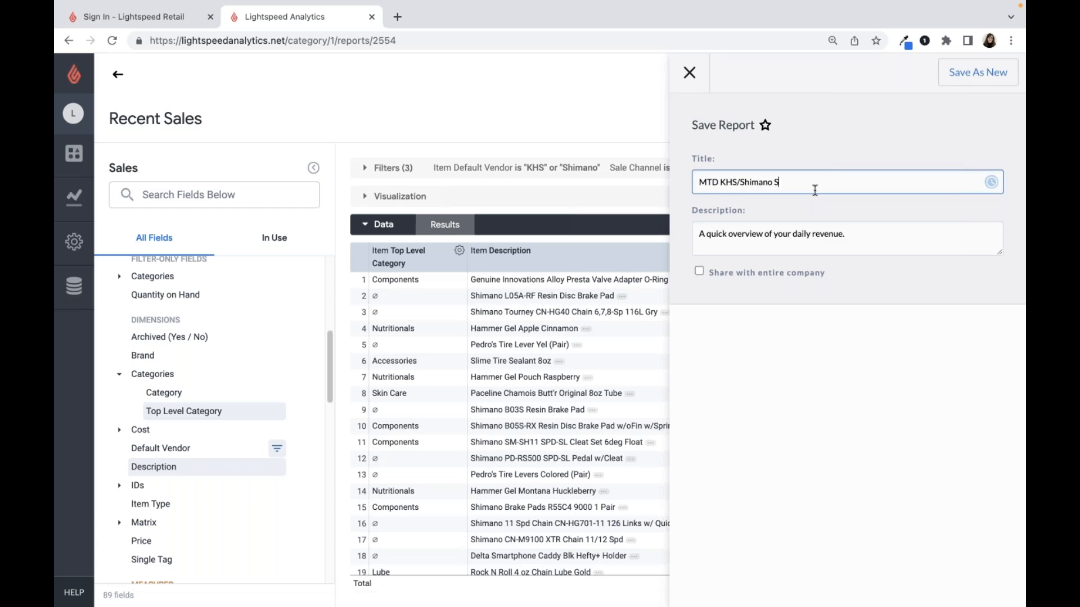
pyautogui.write('ales')
# - Replace the description with the copied title "MTD KHS/Shimano Sales" and save the new report without sharing it with the entire company
pyautogui.hotkey('ctrl', 'a')
pyautogui.hotkey('ctrl', 'c')
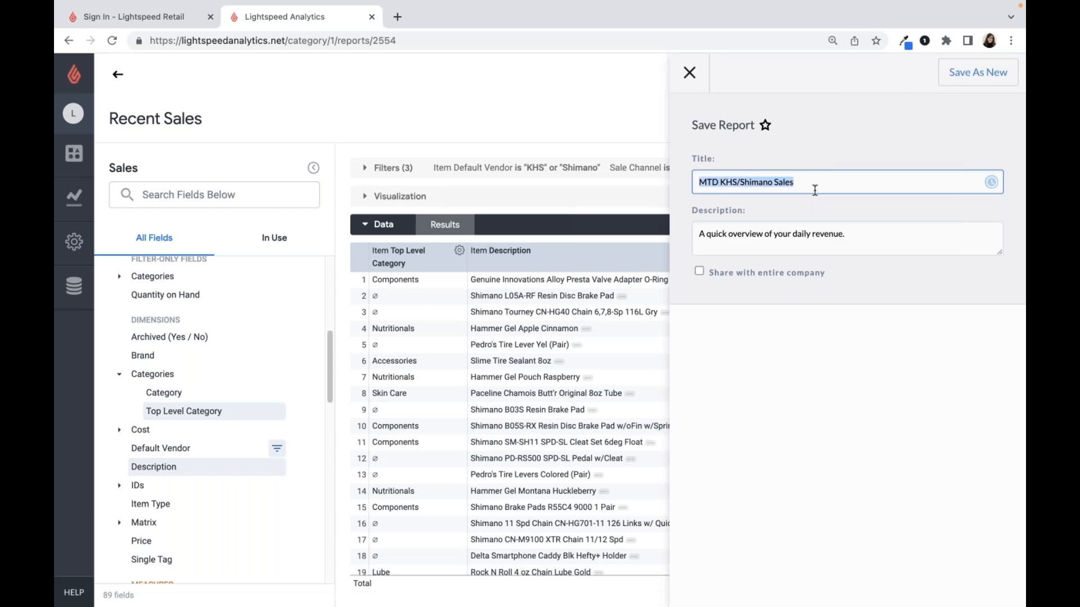
pyautogui.click(813, 225)
pyautogui.hotkey('ctrl', 'a')
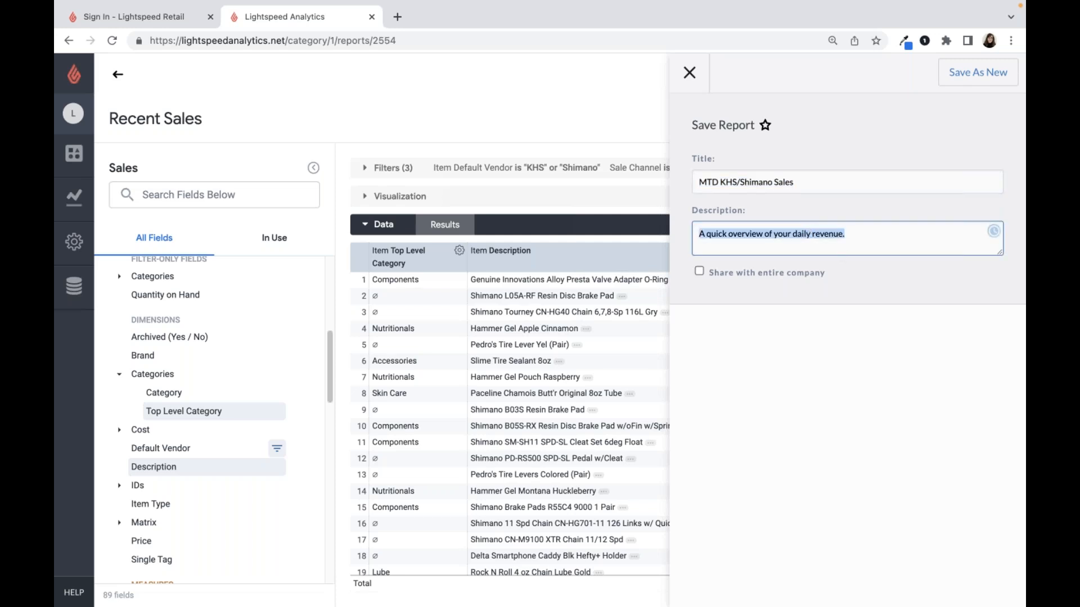
pyautogui.hotkey('ctrl', 'v')
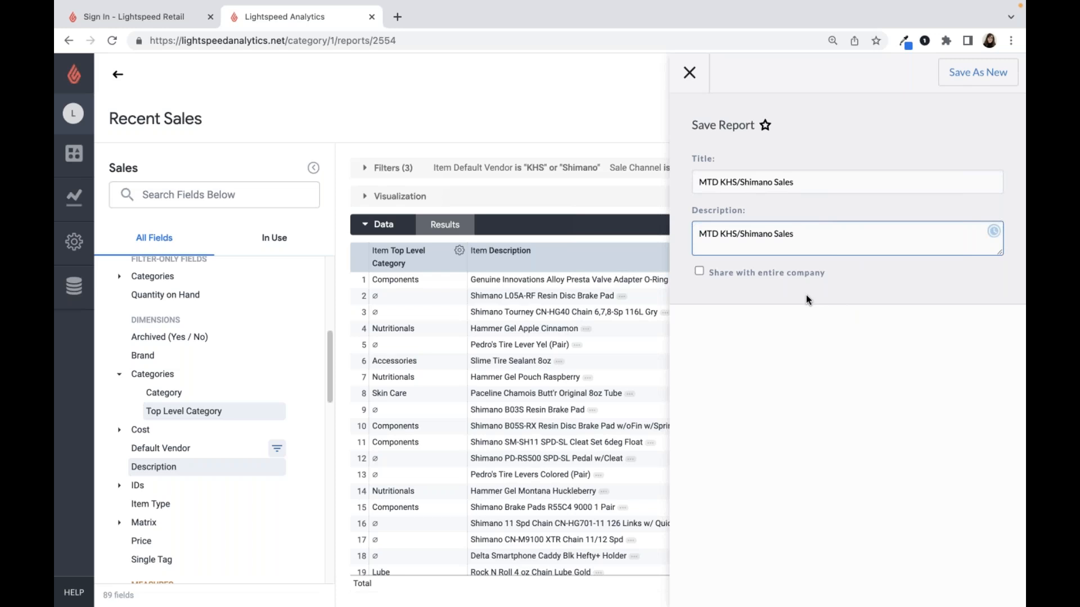
pyautogui.click(757, 279)
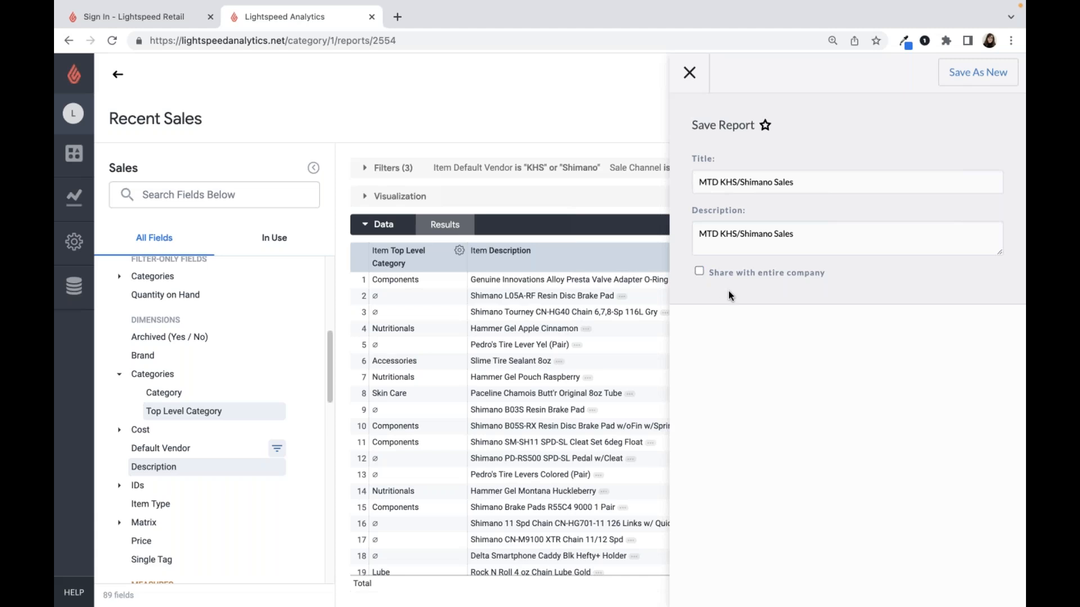
pyautogui.click(970, 87)
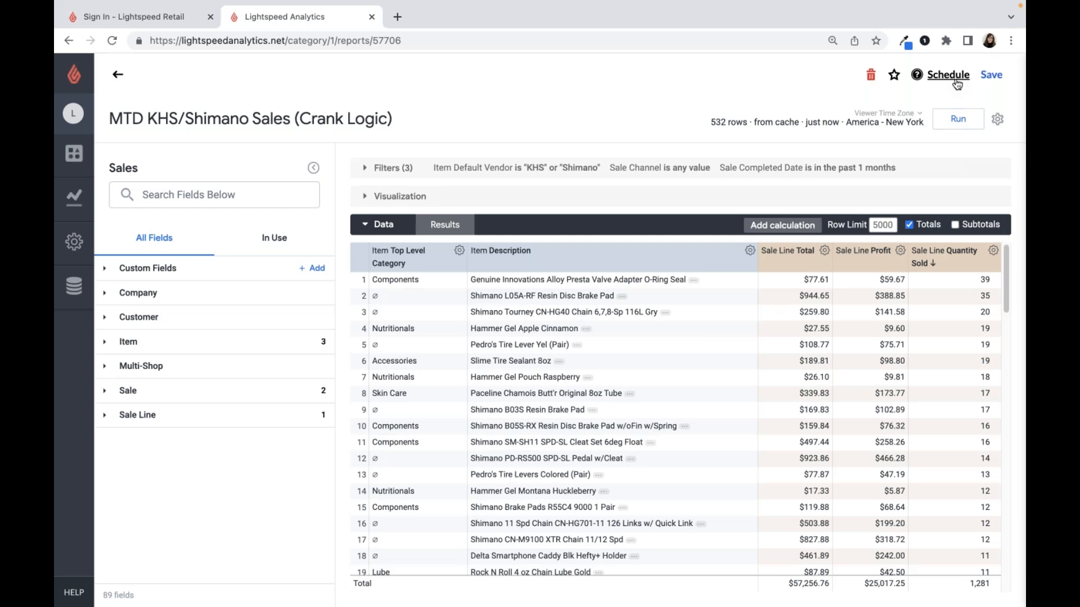
# - Set up a report email schedule with Weekly frequency and Wednesday as the day of the week
pyautogui.click(950, 76)
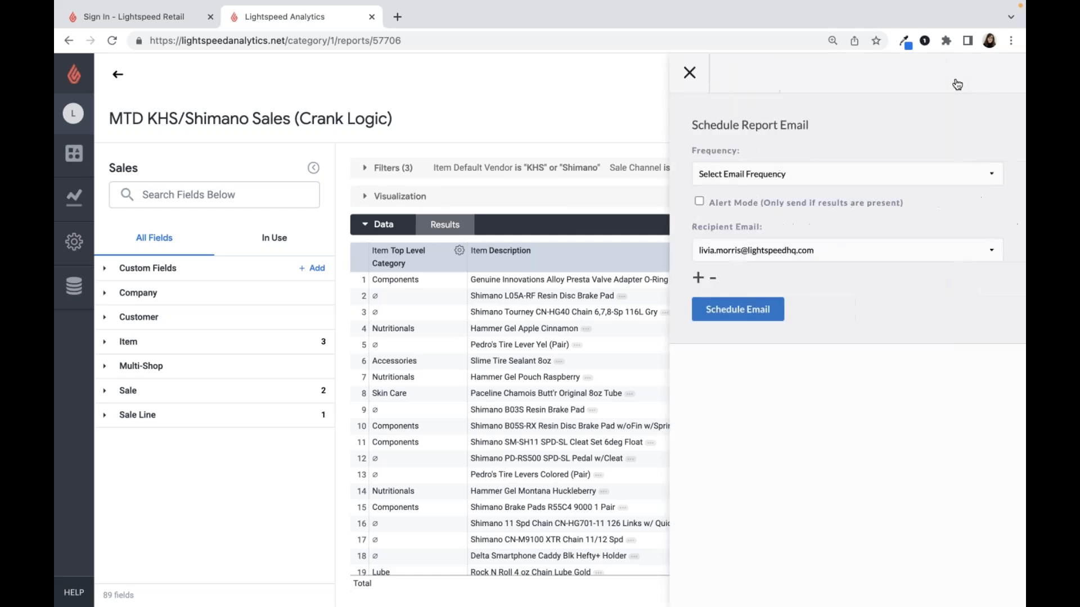
pyautogui.click(829, 179)
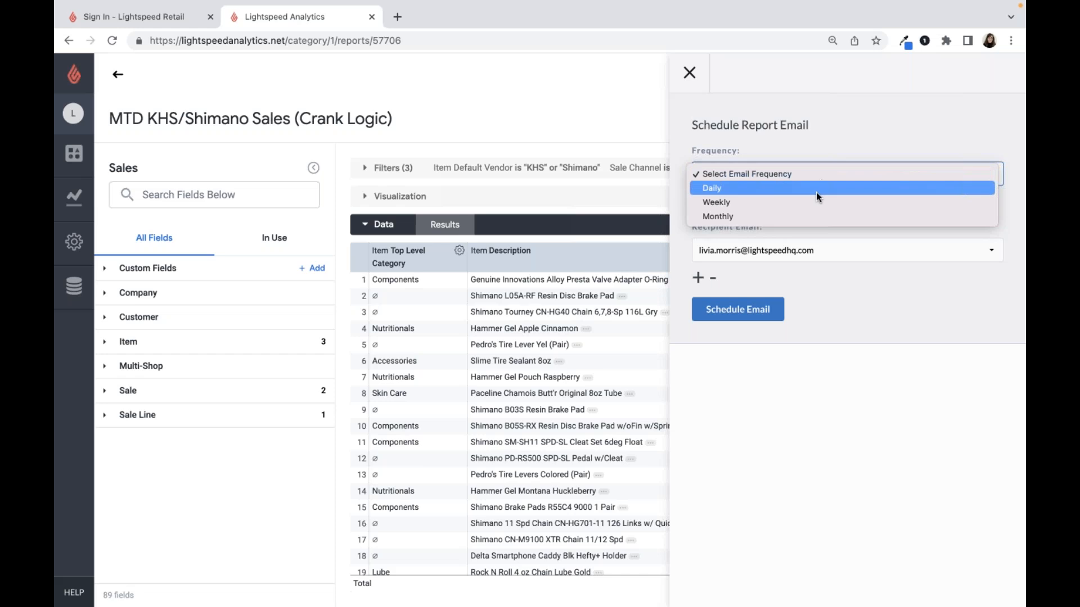
pyautogui.click(809, 206)
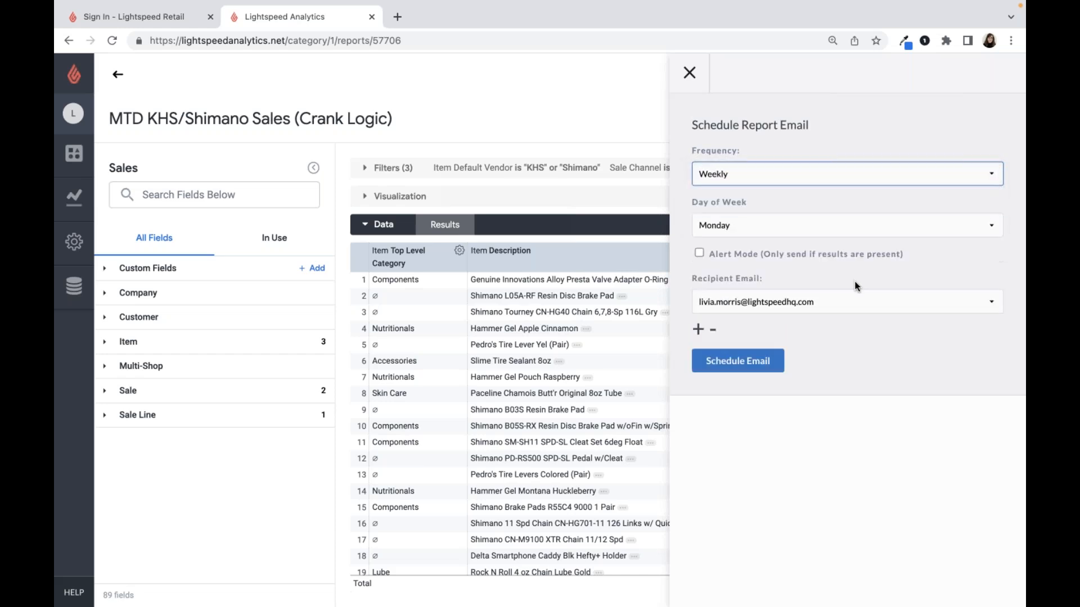
pyautogui.click(836, 229)
pyautogui.click(829, 254)
# - Switch Alert Mode on and off again, and add and remove two extra recipient rows in the email schedule
pyautogui.click(916, 262)
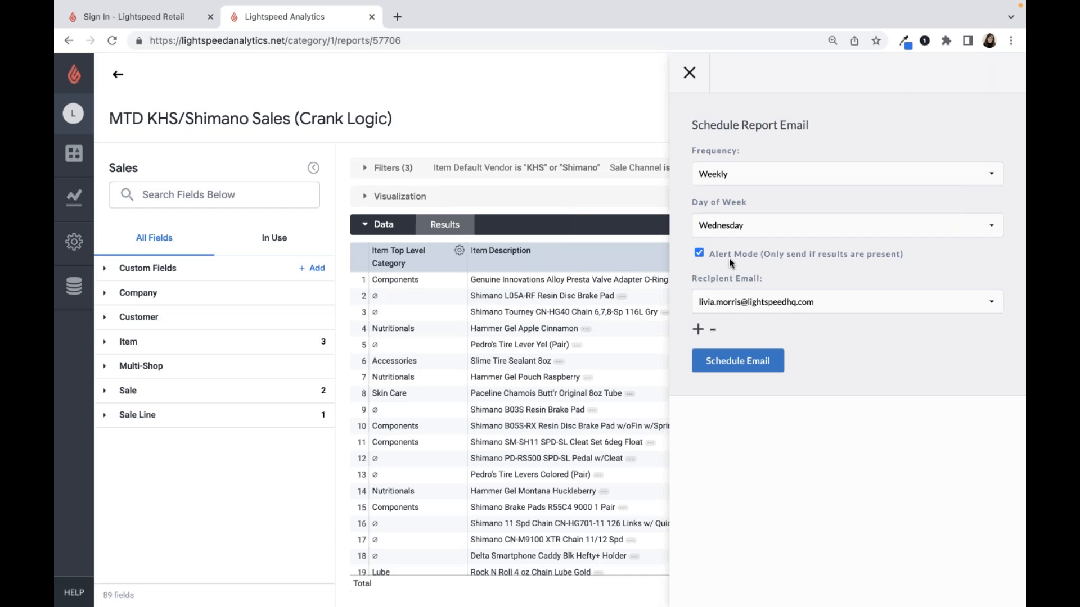
pyautogui.click(698, 254)
pyautogui.click(698, 331)
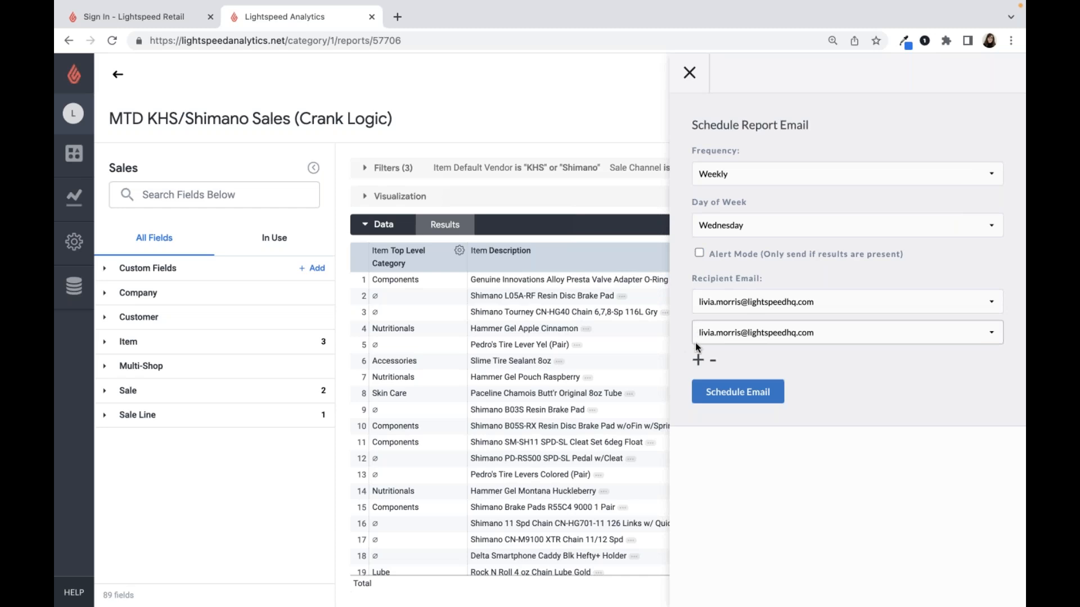
pyautogui.click(698, 360)
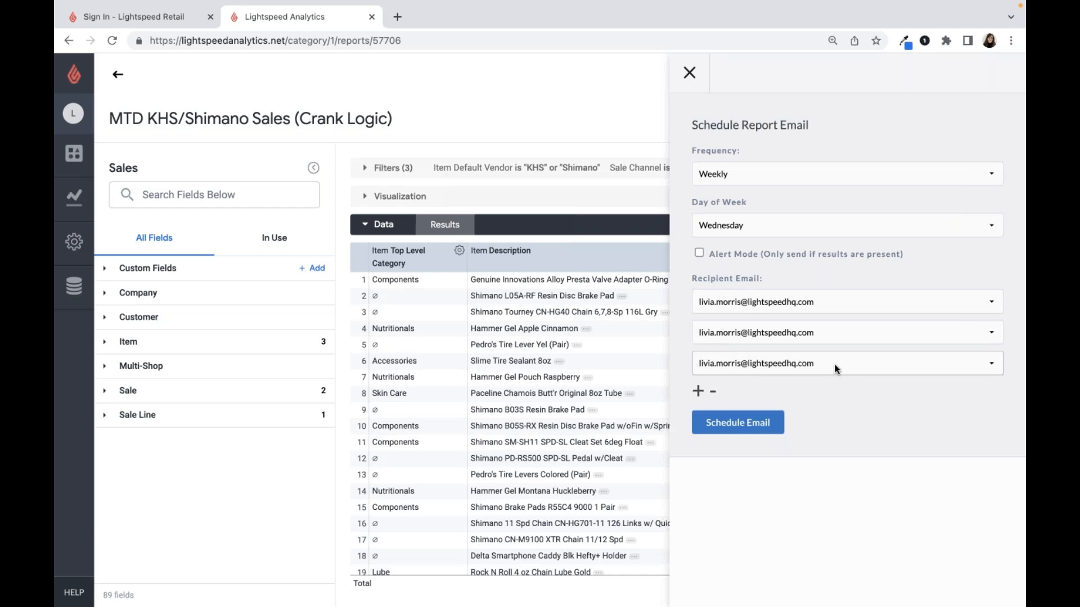
pyautogui.click(714, 392)
pyautogui.click(713, 361)
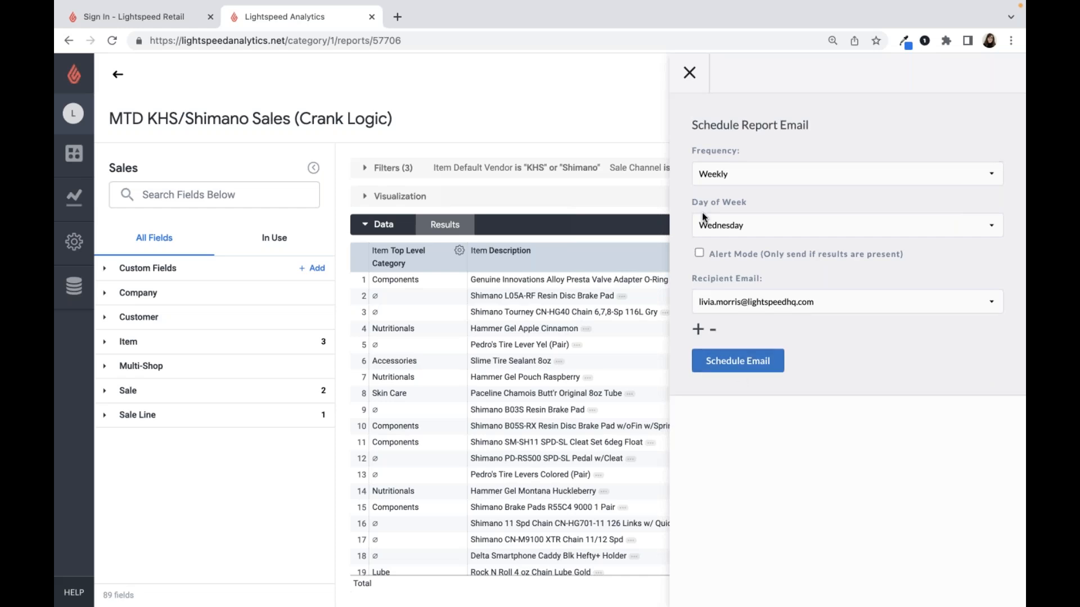
# - Schedule the weekly report email, check the resulting schedule entry, and close the scheduling form
pyautogui.click(722, 364)
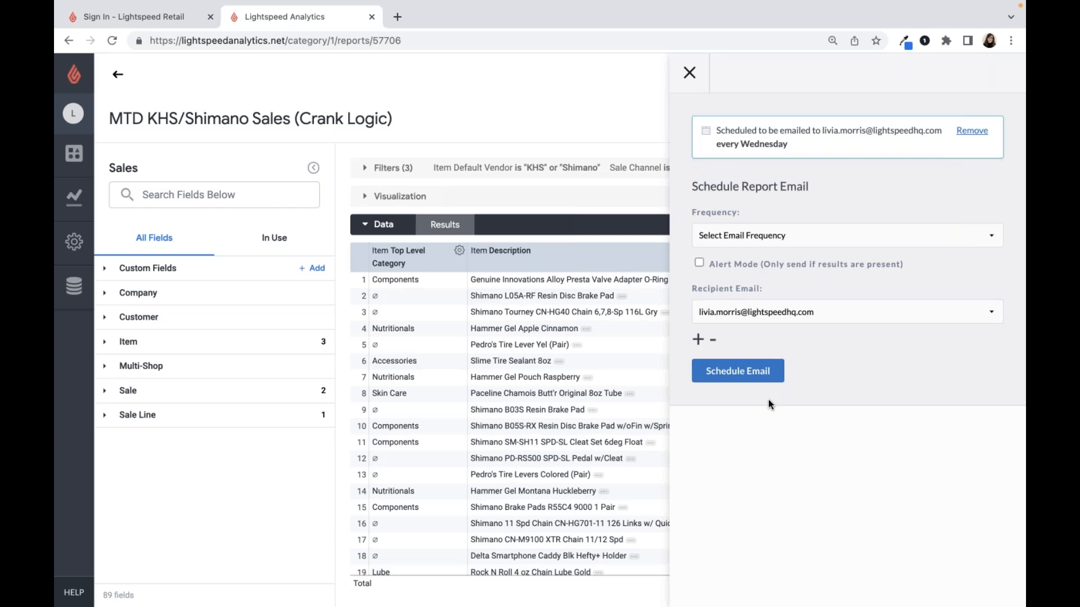
pyautogui.moveTo(787, 144); pyautogui.dragTo(715, 129)
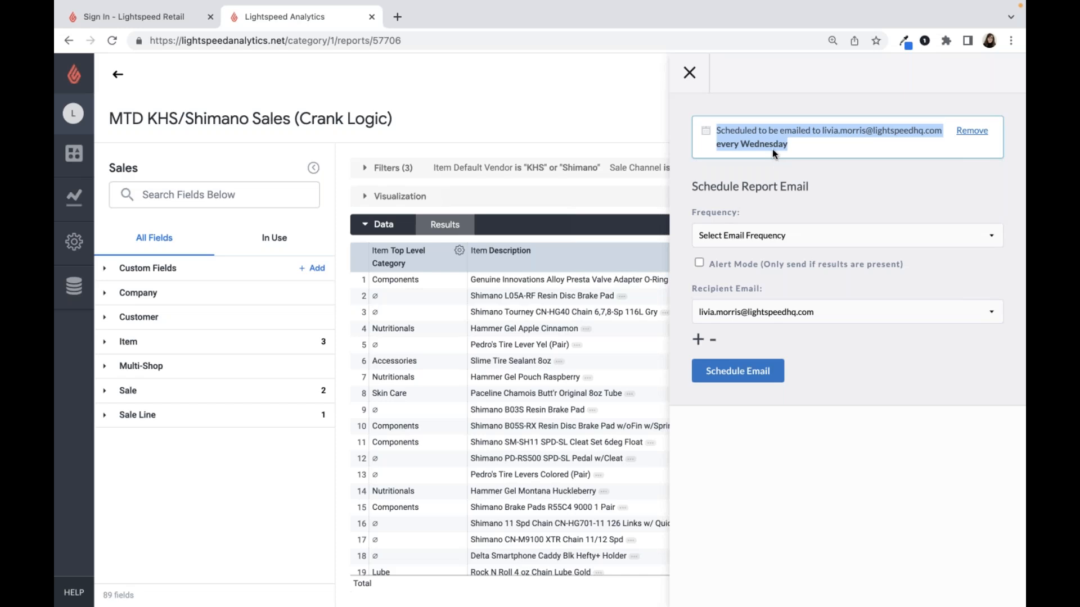
pyautogui.click(690, 73)
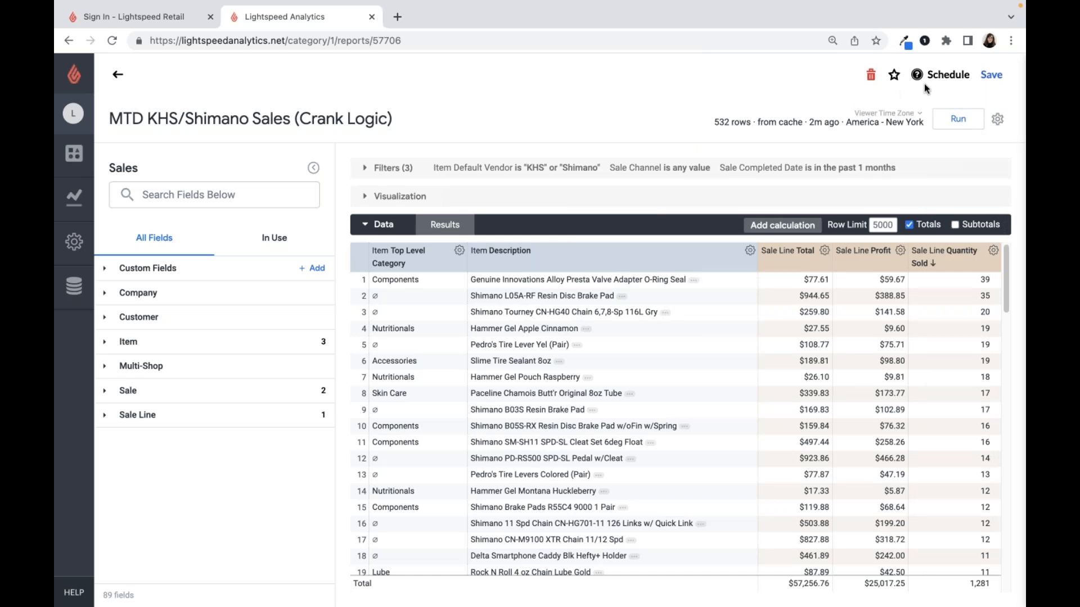
# - Add the current report and the weekly "% of sales by vendor" report from the All Reports list to the favorites
pyautogui.click(894, 76)
pyautogui.click(77, 207)
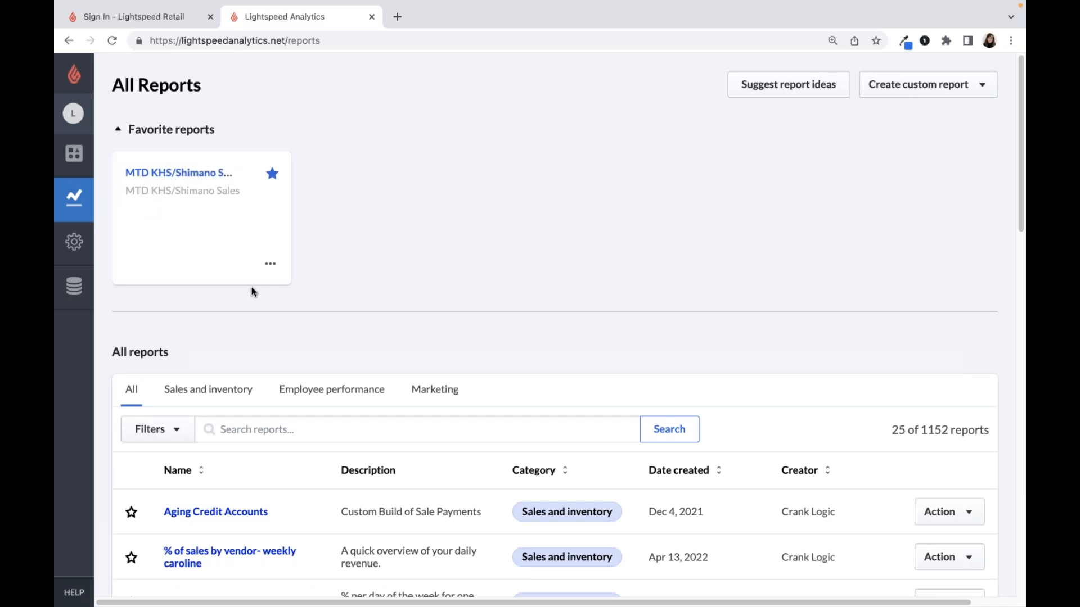
pyautogui.scroll(-2, 150, 434)
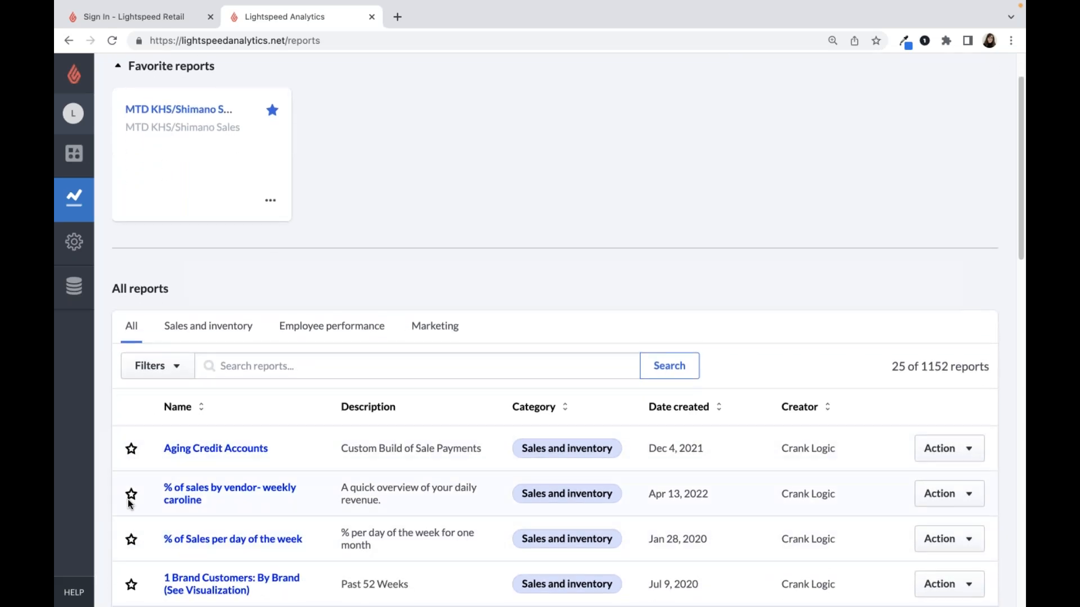
pyautogui.click(131, 495)
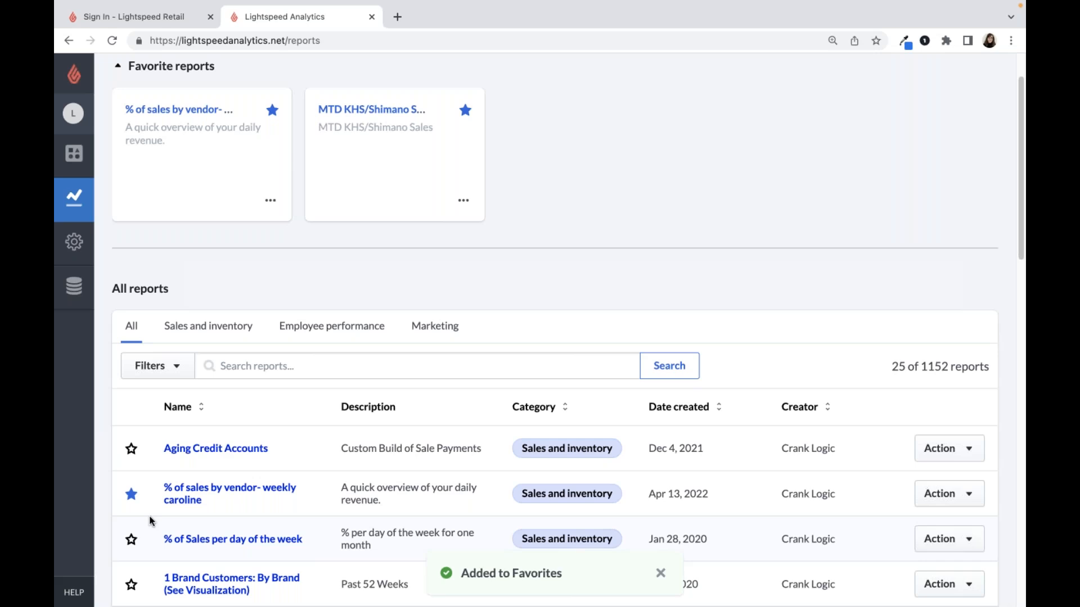
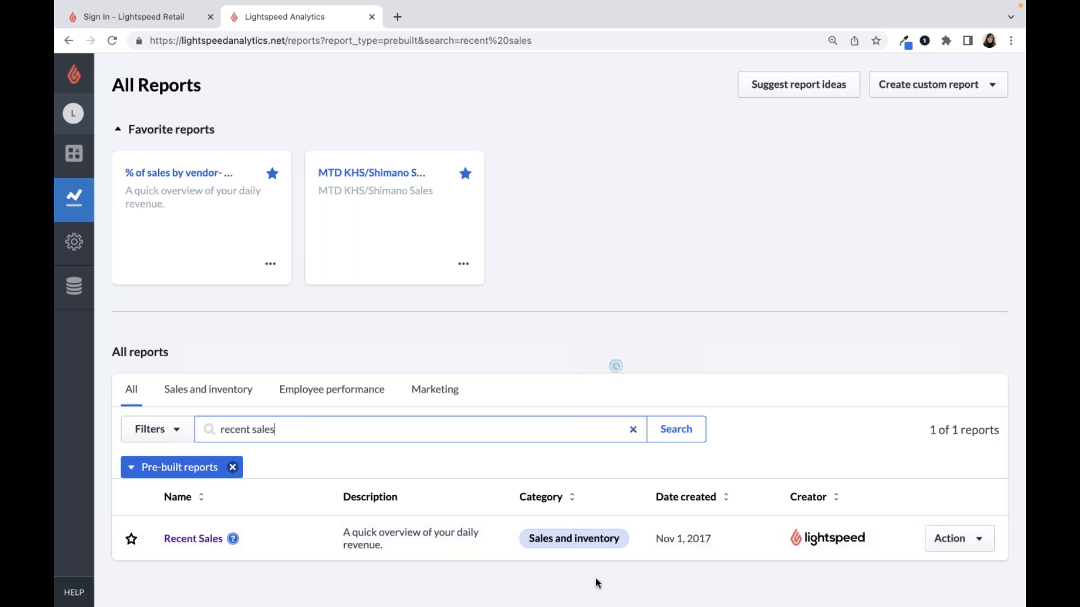
# - Open the by Category variant of the Recent Sales report and run it for sales completed in the past 3 months
pyautogui.click(968, 546)
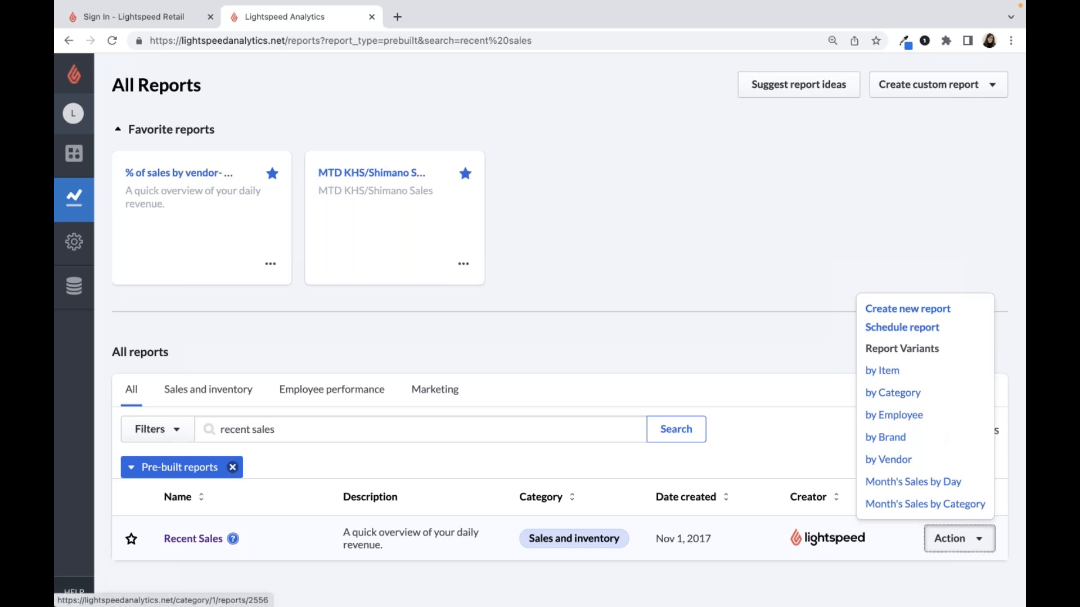
pyautogui.click(897, 394)
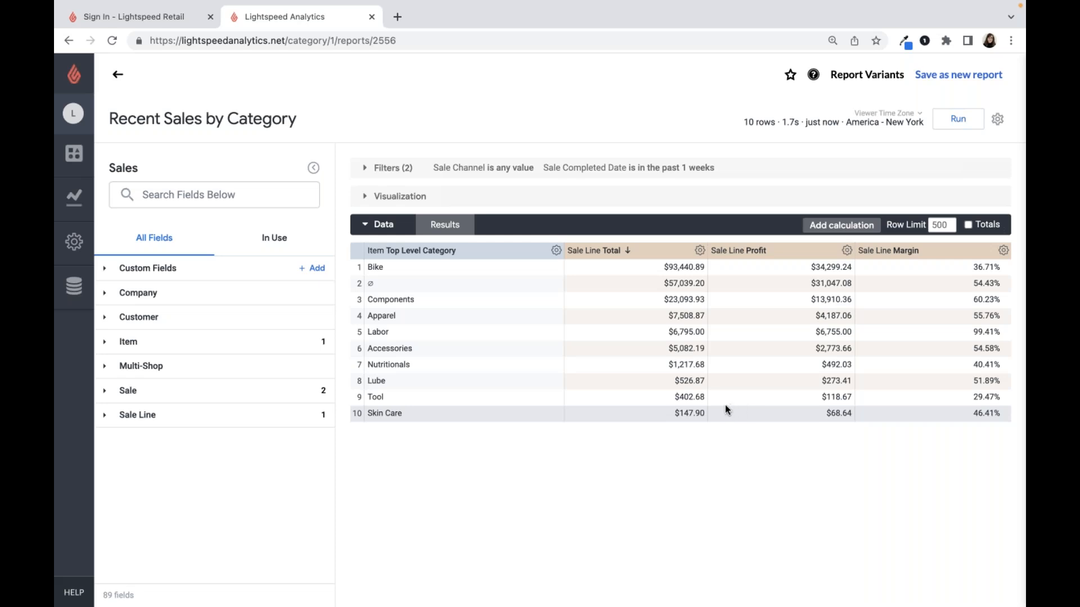
pyautogui.click(375, 171)
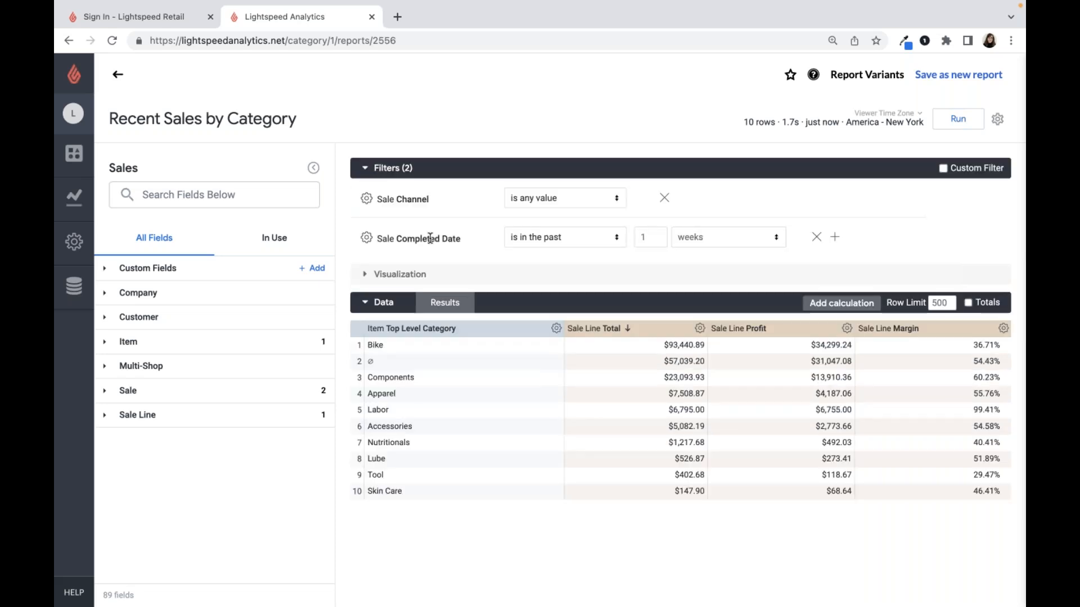
pyautogui.doubleClick(648, 237)
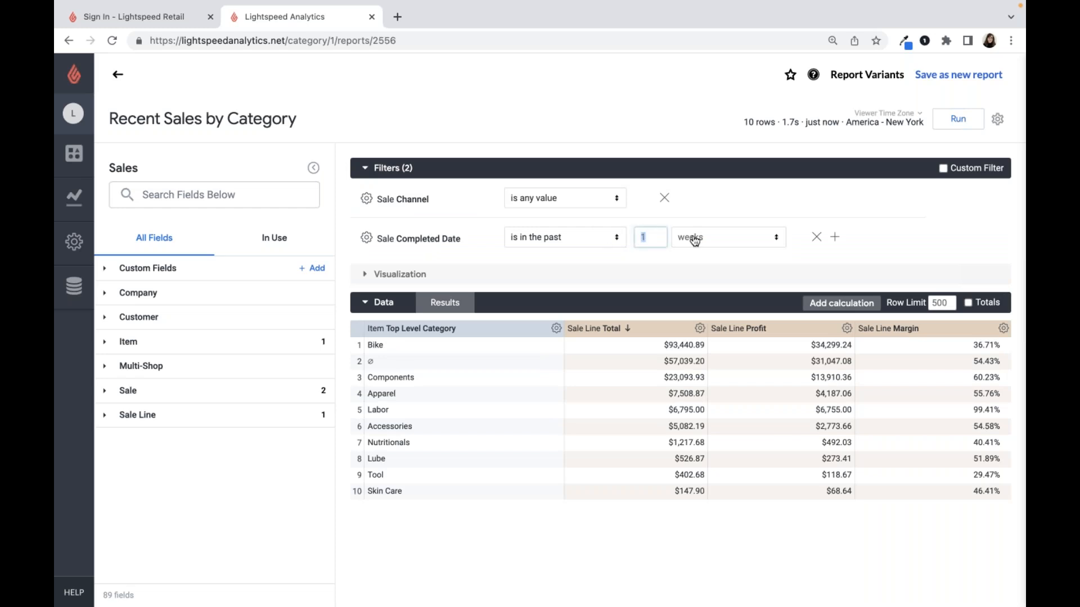
pyautogui.write('3')
pyautogui.click(695, 239)
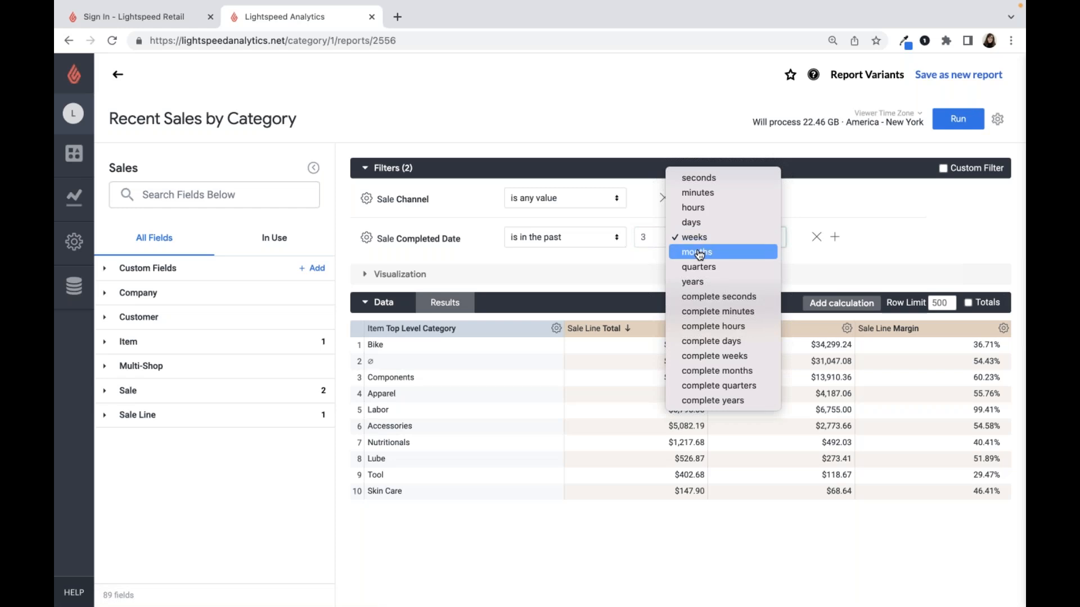
pyautogui.click(697, 253)
pyautogui.click(959, 119)
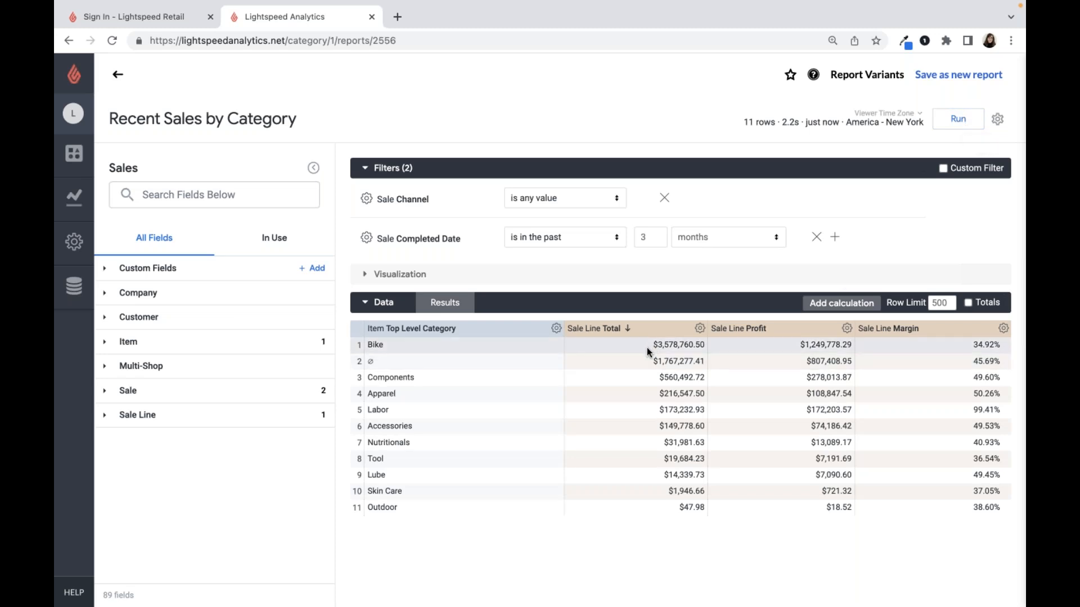
pyautogui.moveTo(706, 346); pyautogui.dragTo(640, 345)
# - Add the Sale Completed Date's Month dimension to the category report and rerun it to review monthly rows
pyautogui.click(164, 393)
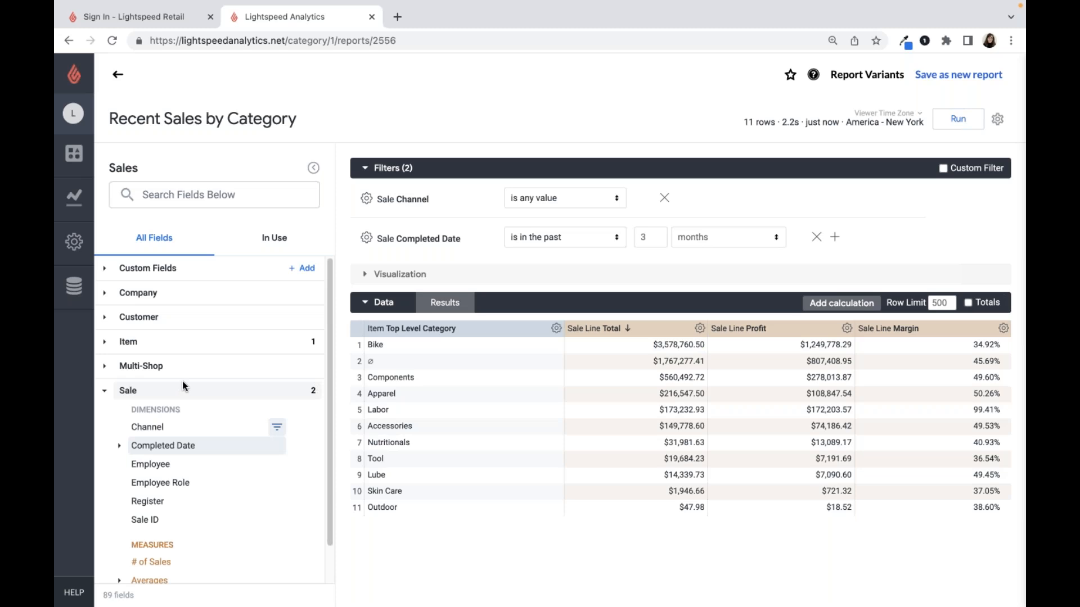
pyautogui.scroll(-1, 184, 399)
pyautogui.click(228, 426)
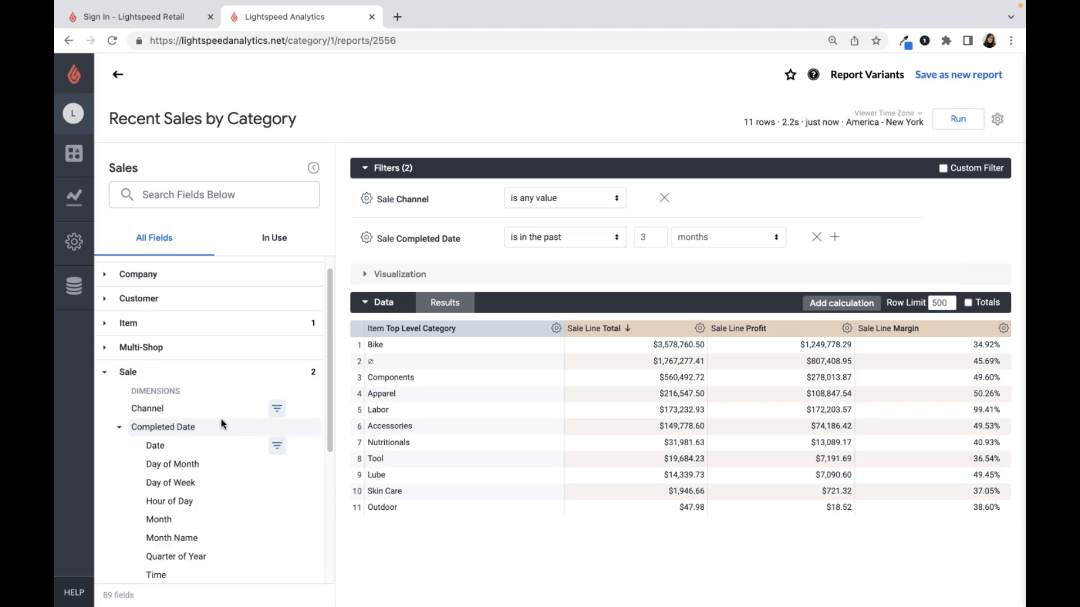
pyautogui.scroll(-1, 205, 435)
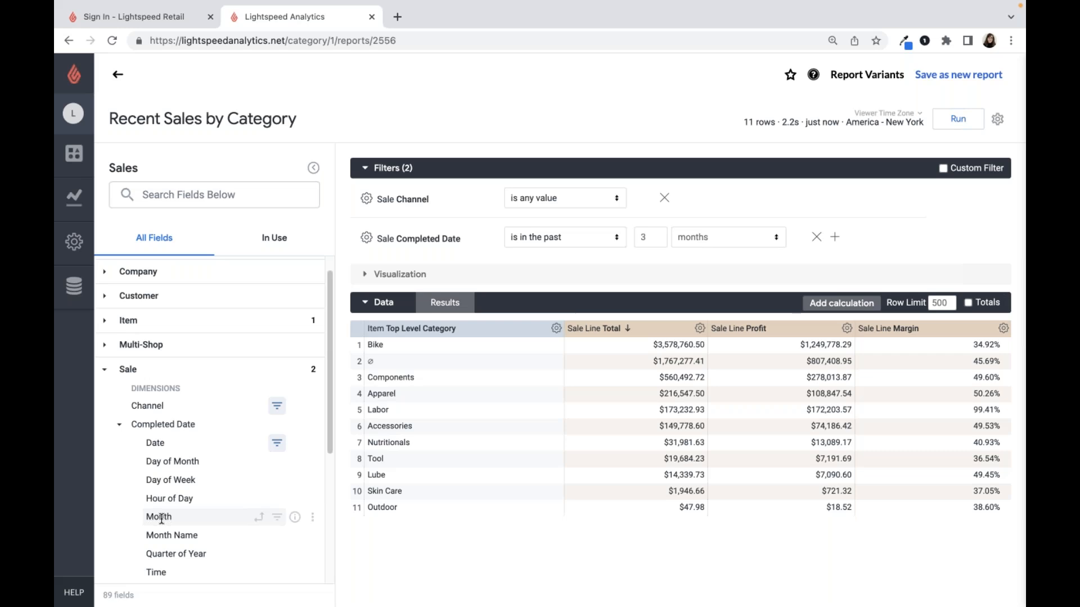
pyautogui.click(162, 517)
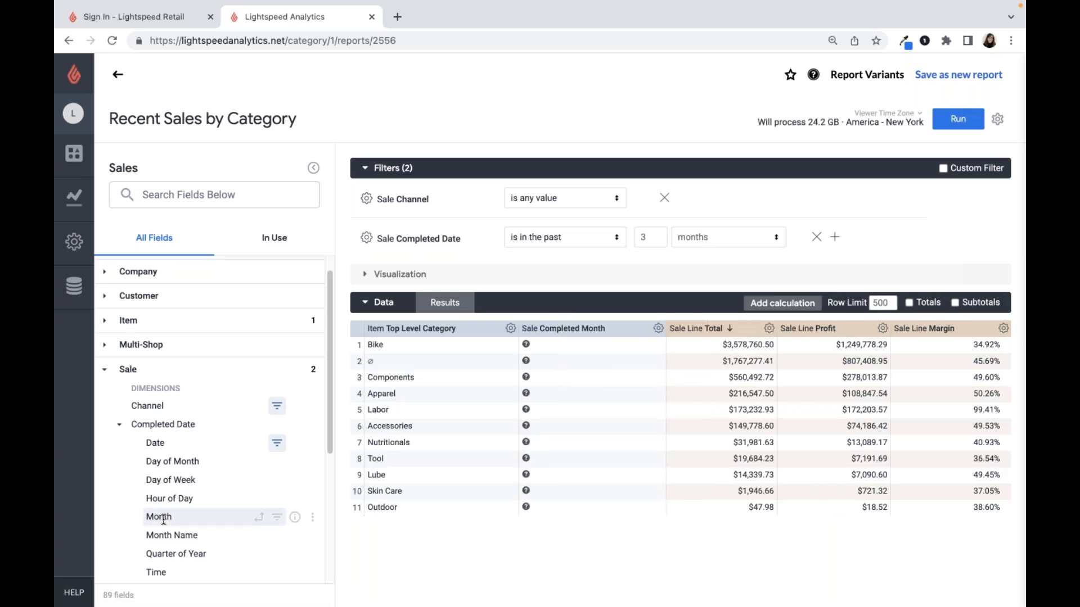
pyautogui.click(944, 124)
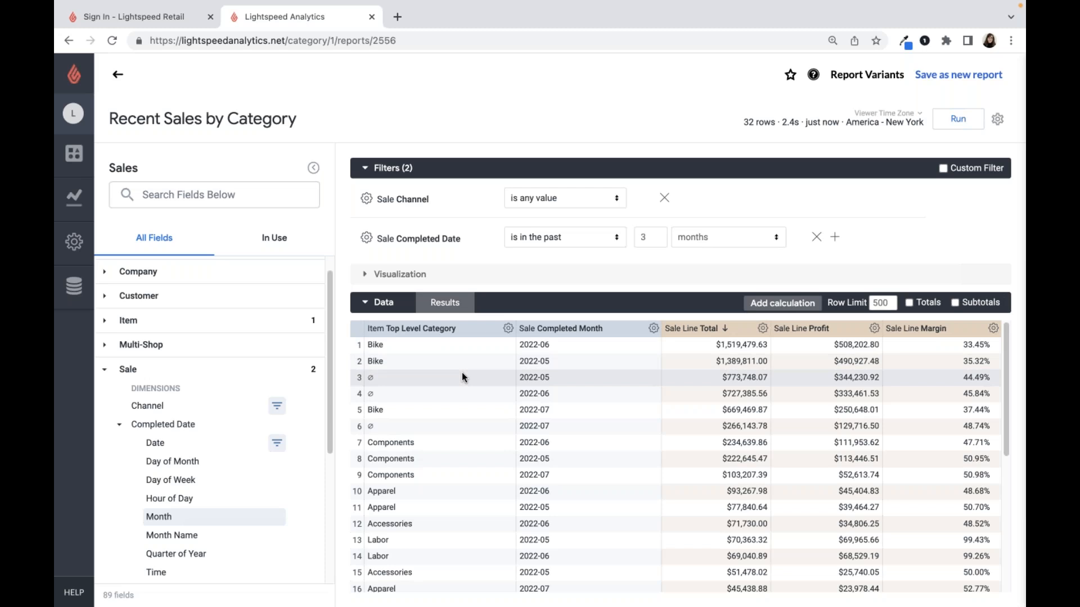
pyautogui.scroll(-1, 449, 450)
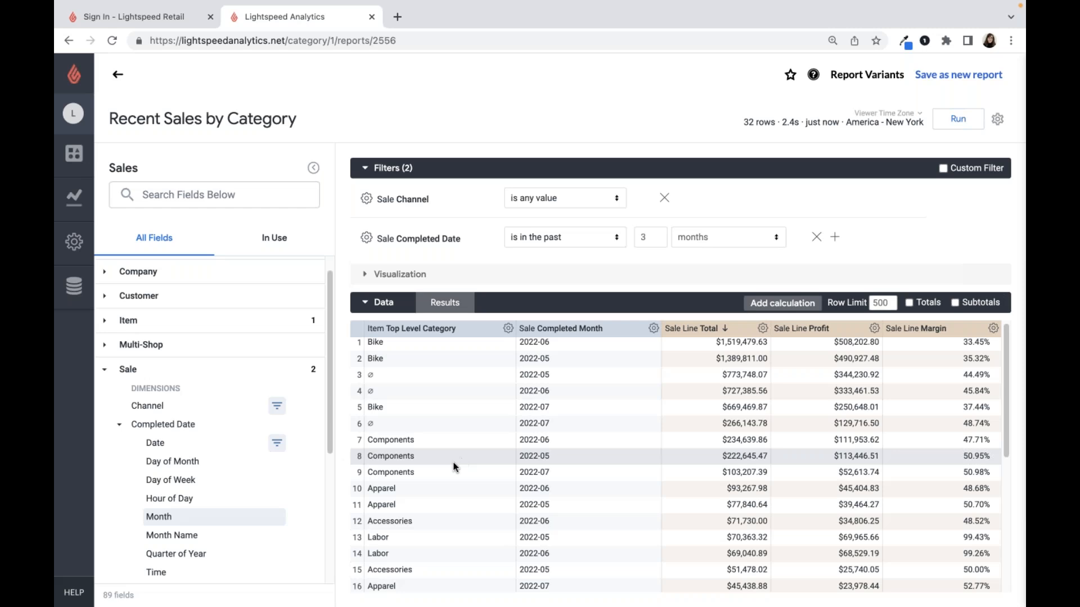
# - Pivot the report by Sale Completed Month and rerun it to compare categories across months
pyautogui.moveTo(289, 518)
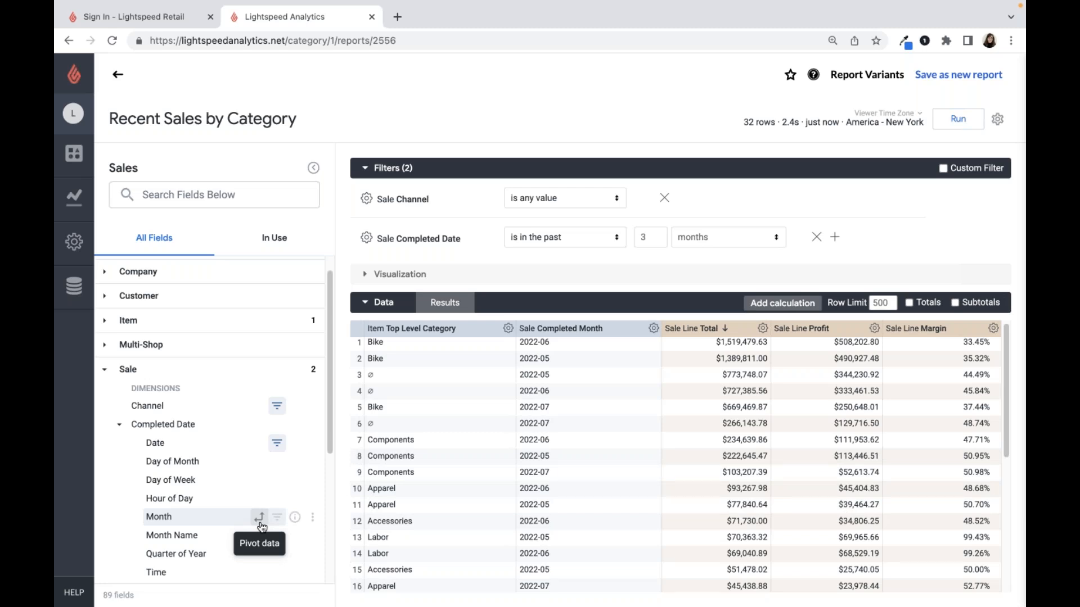
pyautogui.click(260, 522)
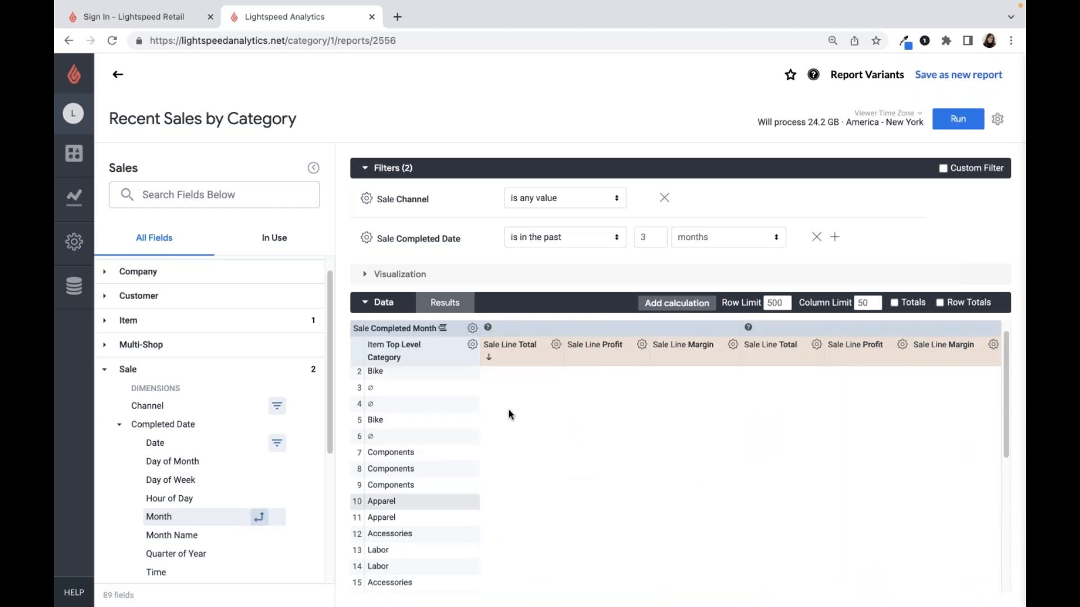
pyautogui.click(949, 123)
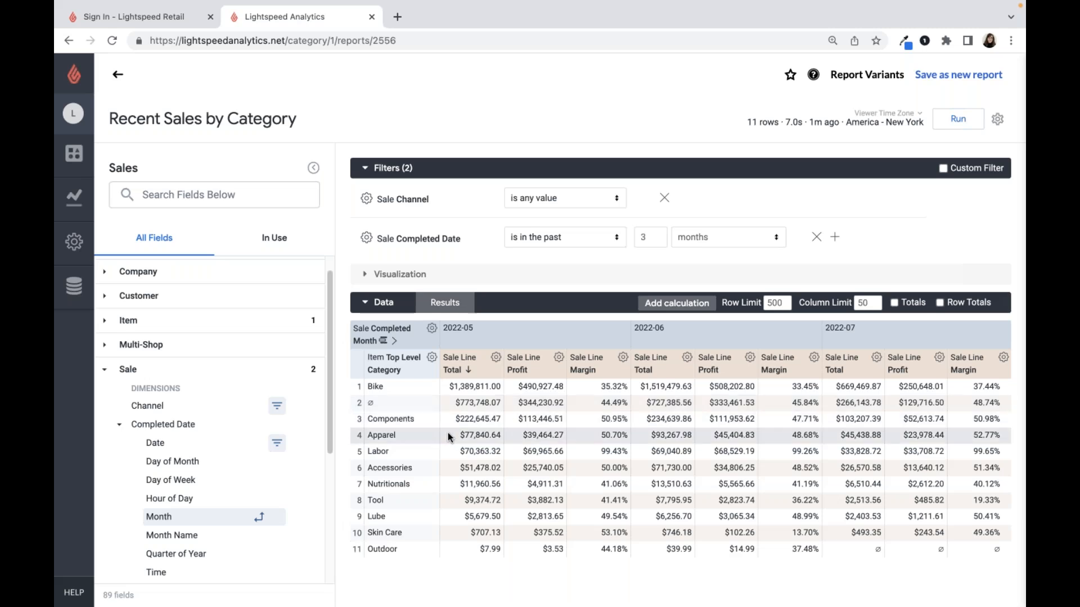
pyautogui.moveTo(452, 403); pyautogui.dragTo(499, 403)
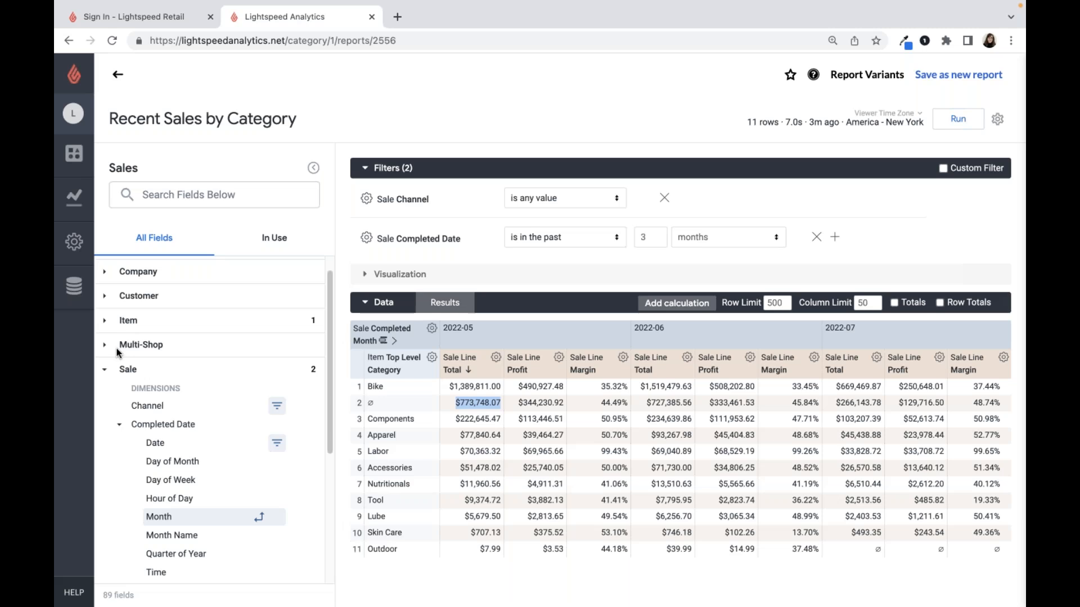
# - Add the Customer Full Name dimension to the pivoted category report
pyautogui.click(106, 298)
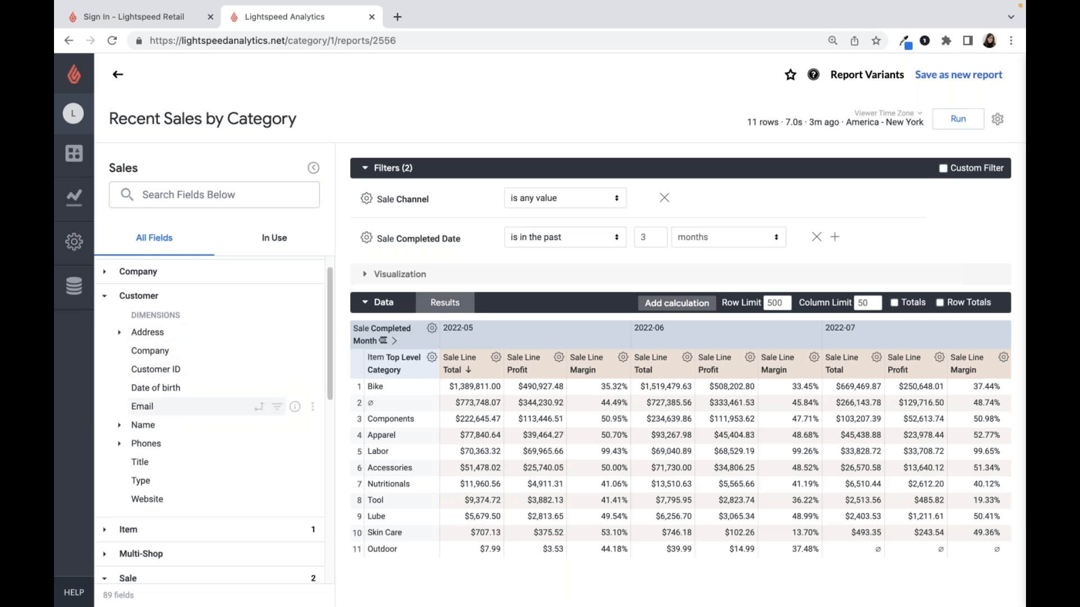
pyautogui.click(142, 425)
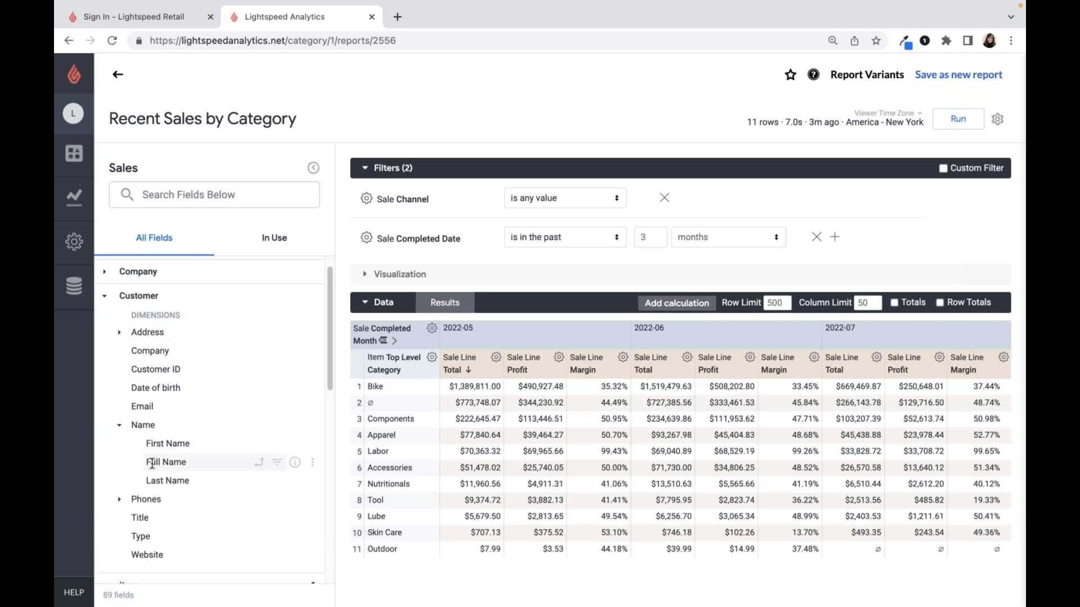
pyautogui.click(152, 462)
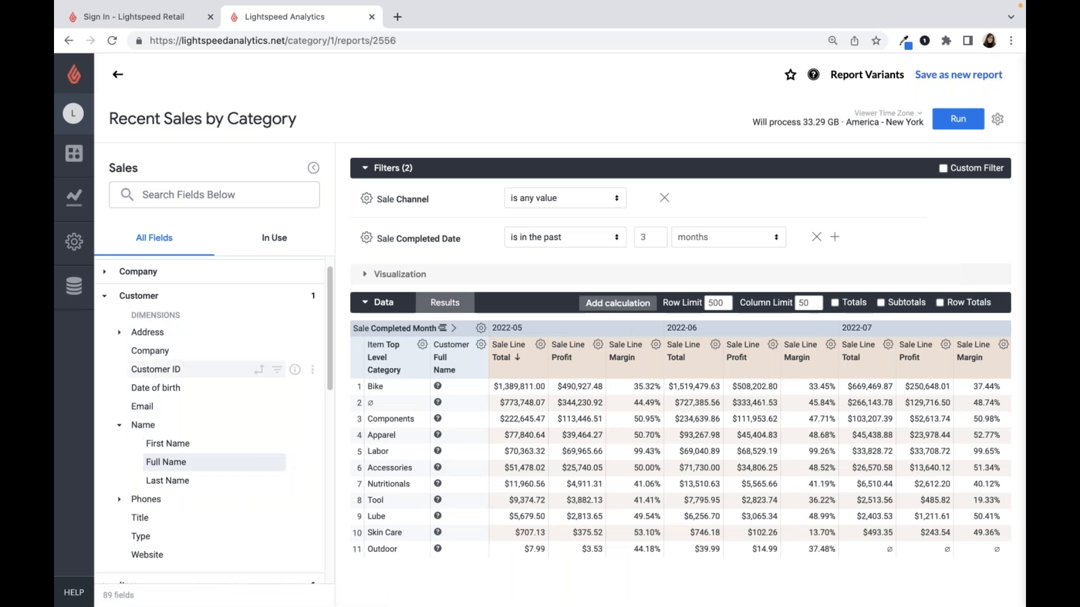
pyautogui.click(135, 296)
# - Filter the report to items whose Top Level Category is equal to Bike, and run it
pyautogui.click(131, 322)
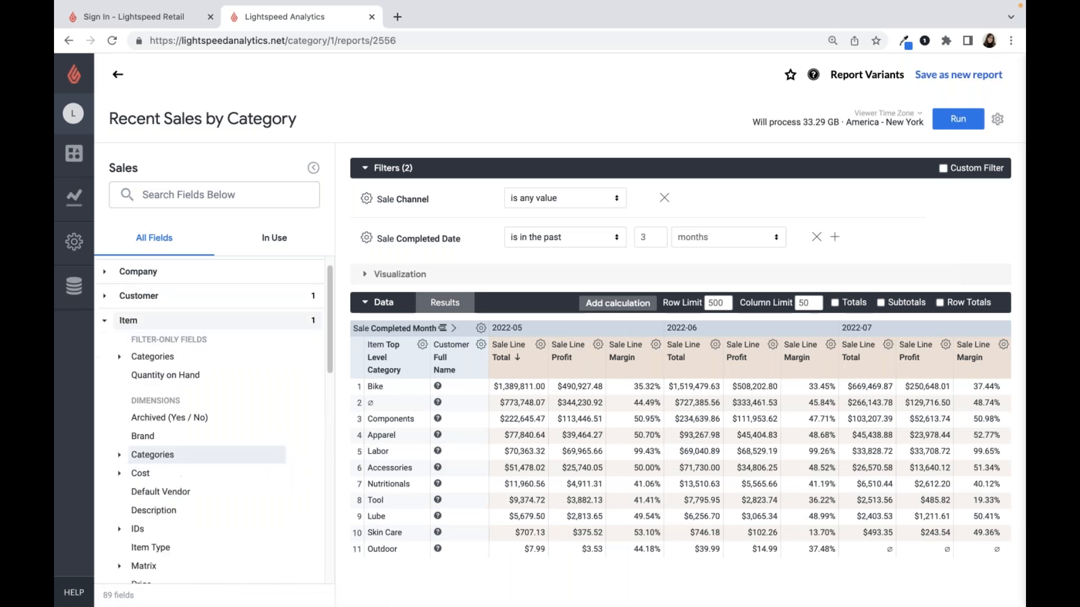
pyautogui.click(194, 461)
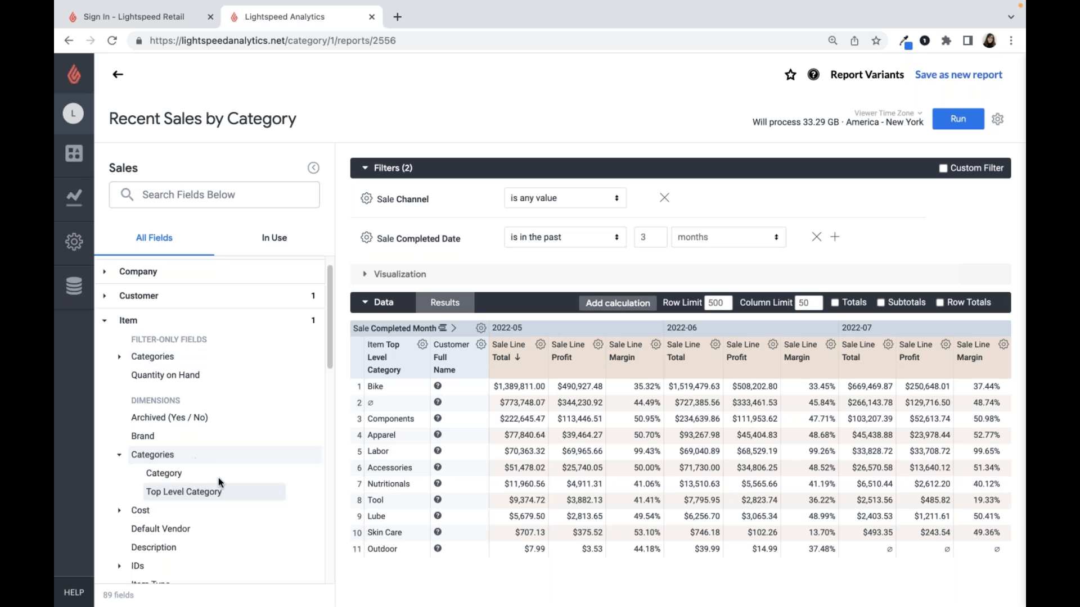
pyautogui.click(277, 492)
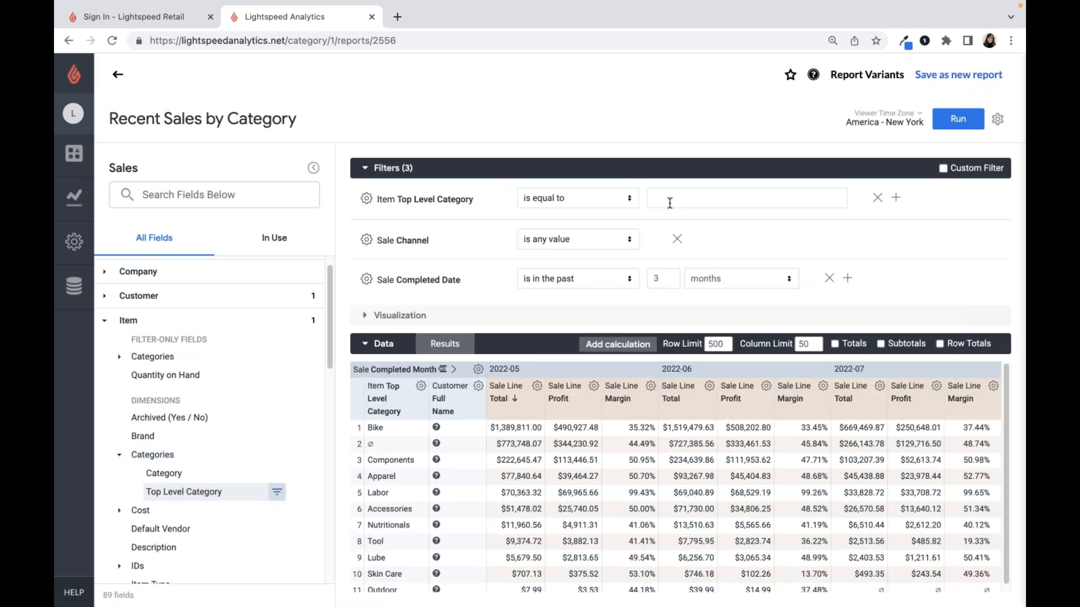
pyautogui.click(669, 203)
pyautogui.write('Bikes')
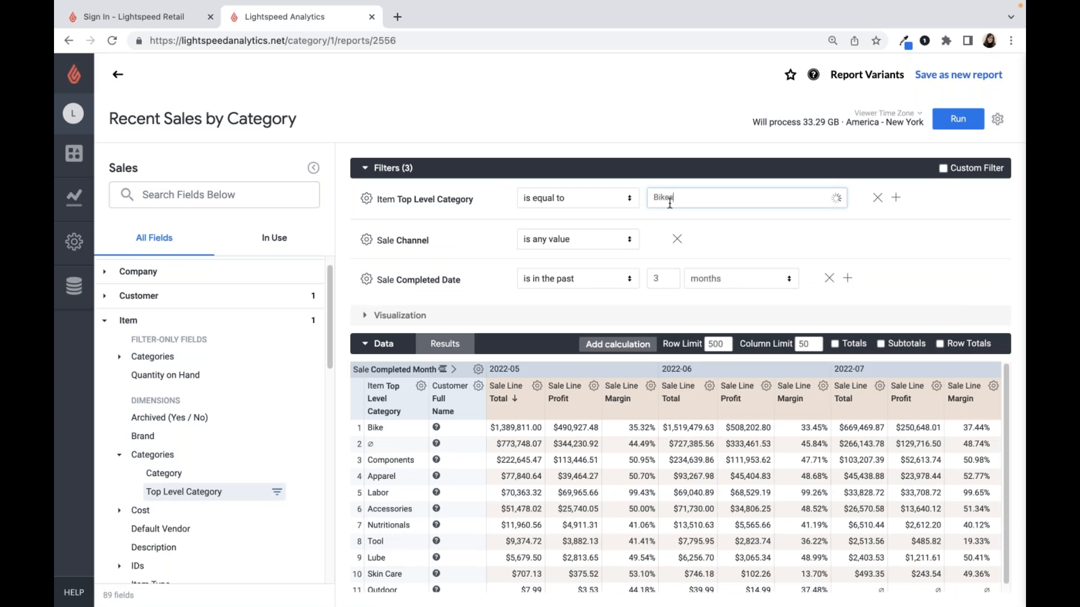
pyautogui.press('BackSpace')
pyautogui.click(775, 222)
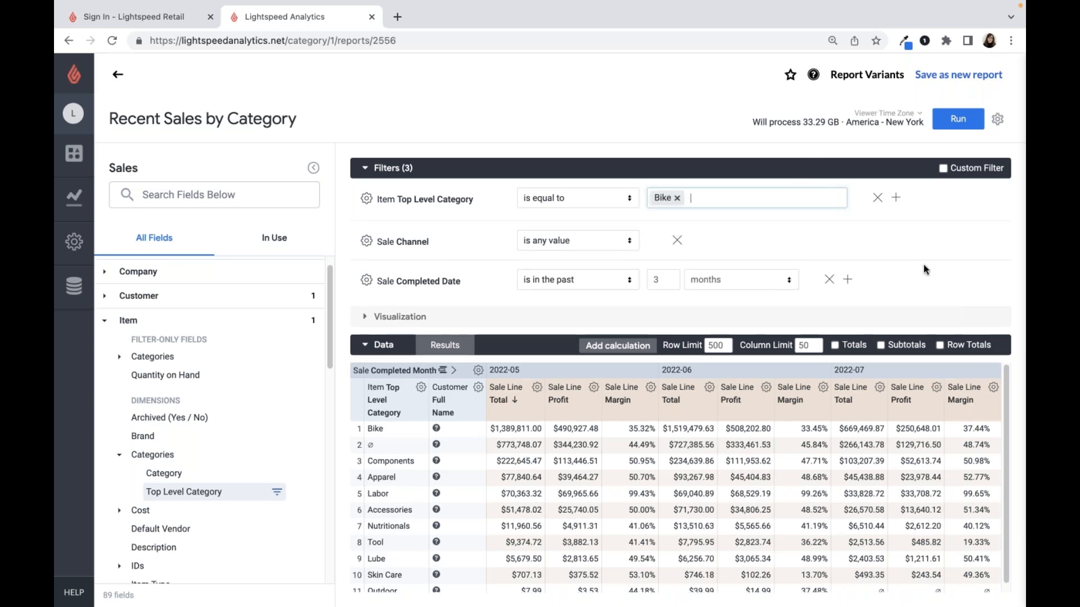
pyautogui.press('super+Return')
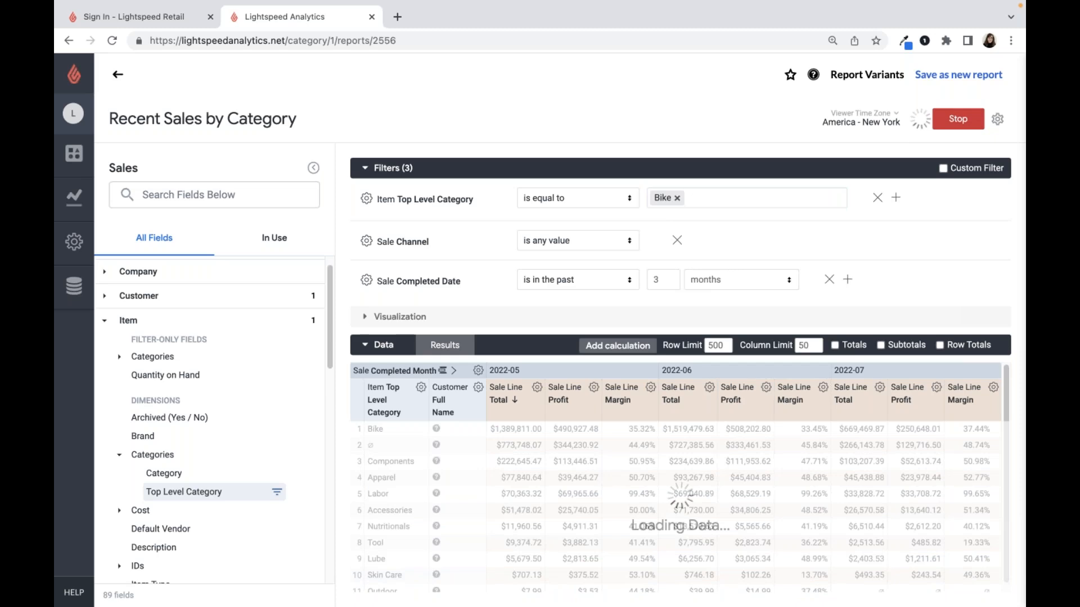
# - Return to the All Reports list and narrow it to pre-built reports in the Sales and inventory category
pyautogui.click(81, 207)
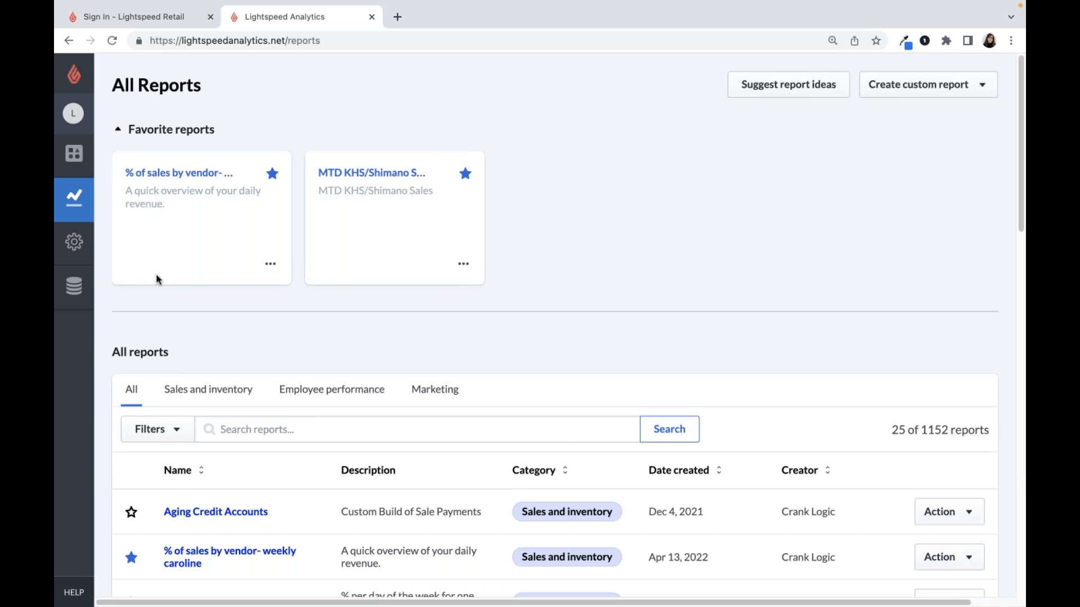
pyautogui.click(175, 429)
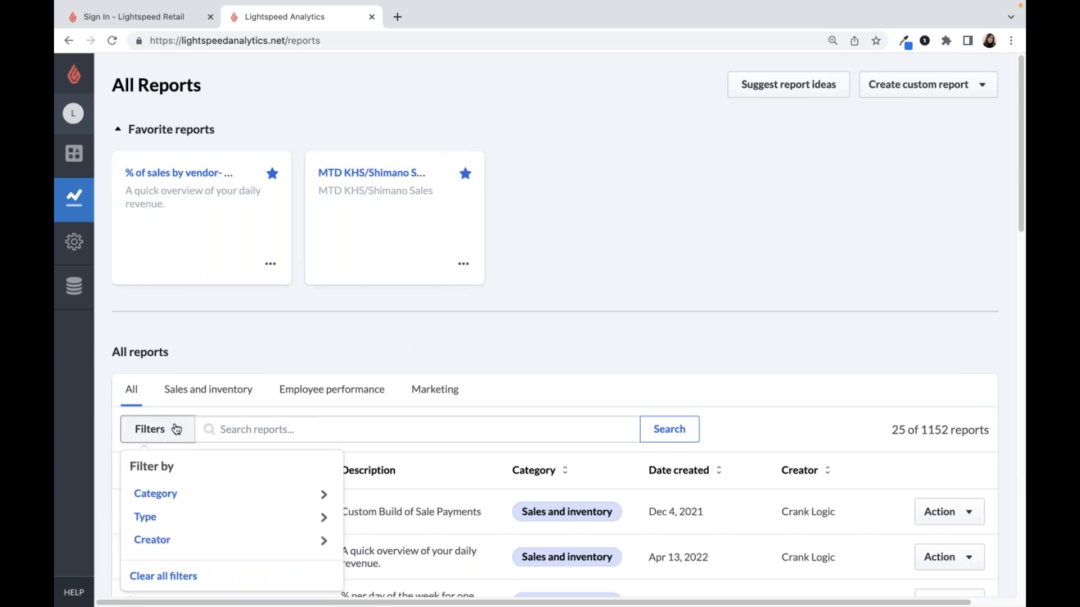
pyautogui.click(171, 515)
pyautogui.click(216, 528)
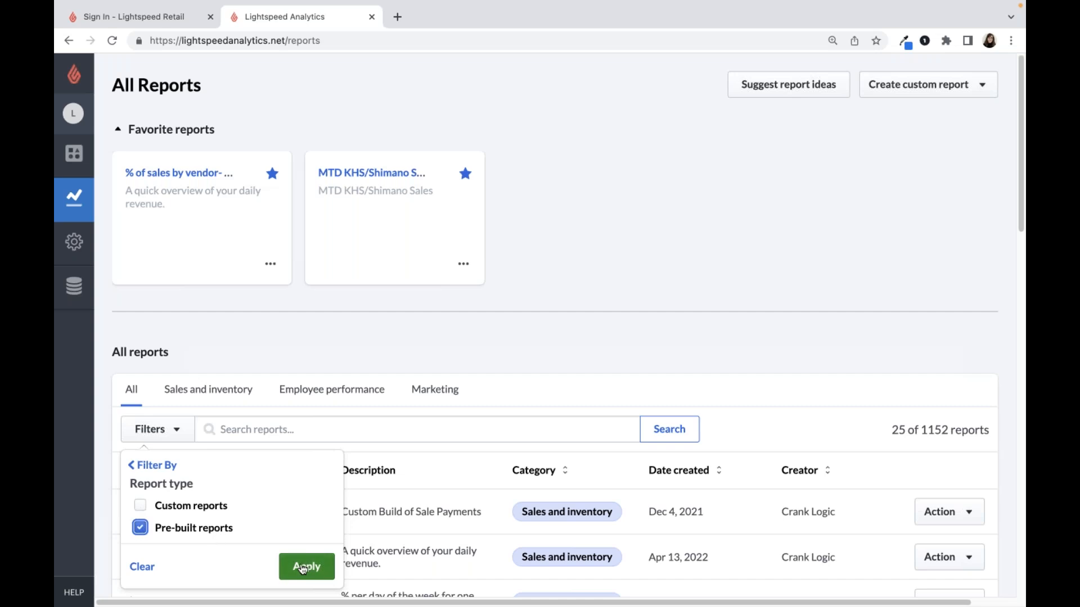
pyautogui.click(302, 569)
pyautogui.click(191, 383)
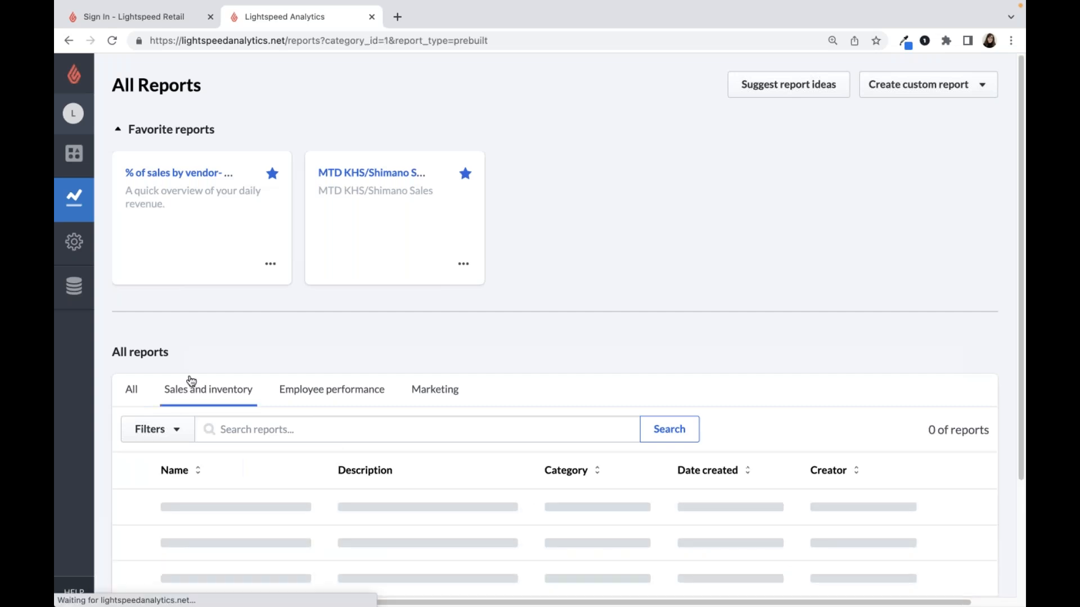
# - Open the Dusty Inventory report and review its filter conditions, including Is Dusty and Is Included
pyautogui.scroll(-3, 187, 485)
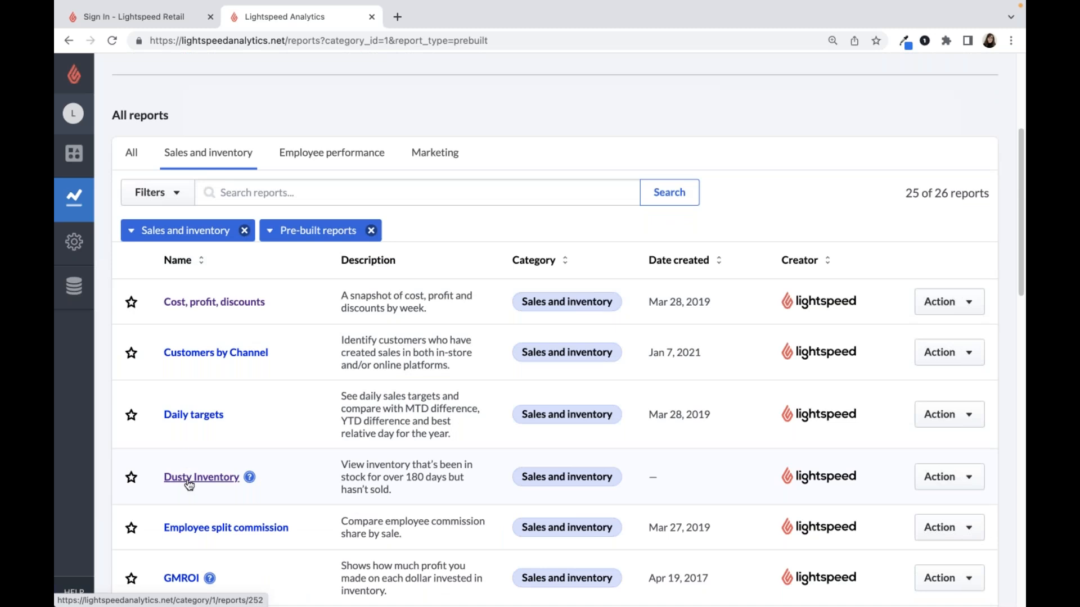
pyautogui.click(188, 483)
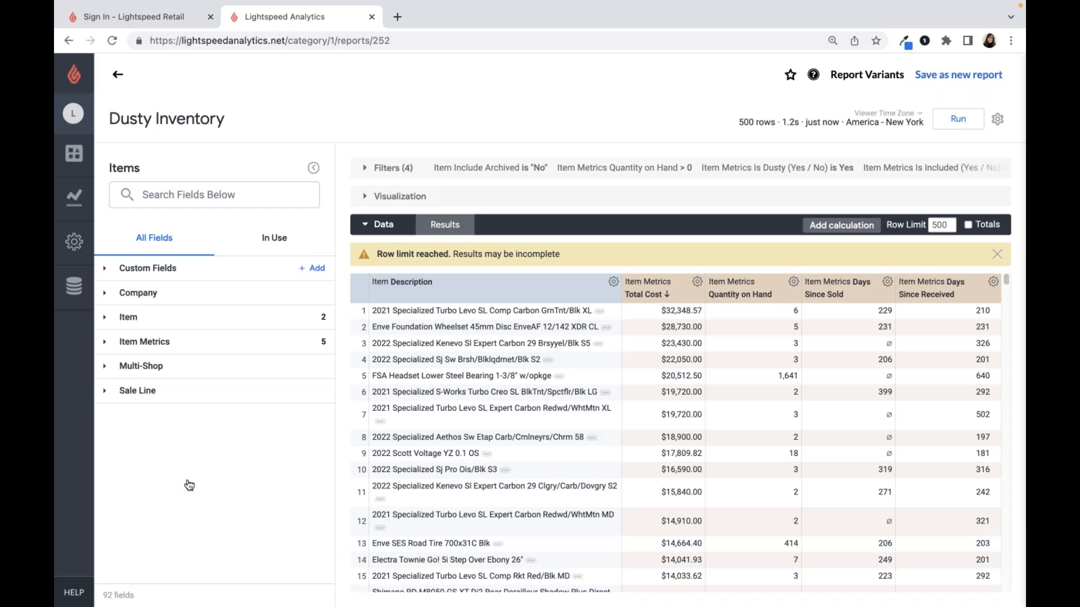
pyautogui.click(362, 169)
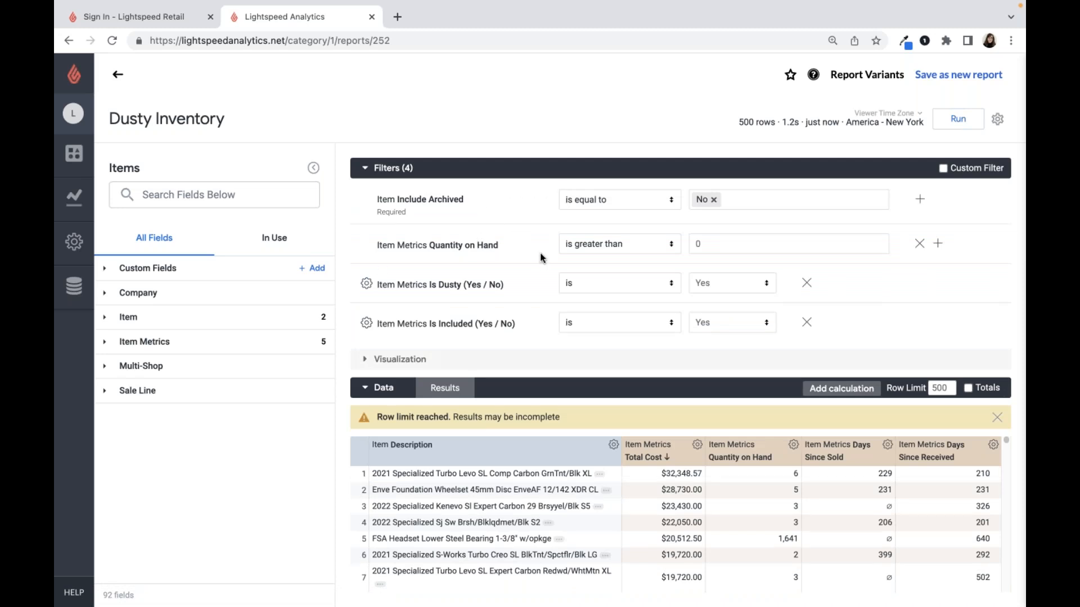
pyautogui.tripleClick(500, 284)
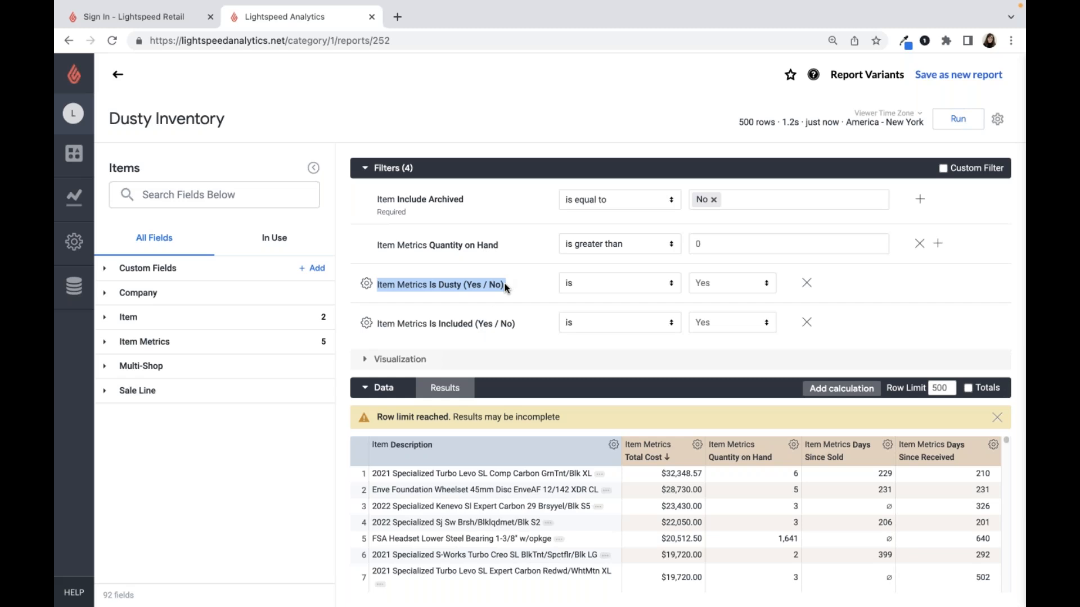
pyautogui.tripleClick(485, 324)
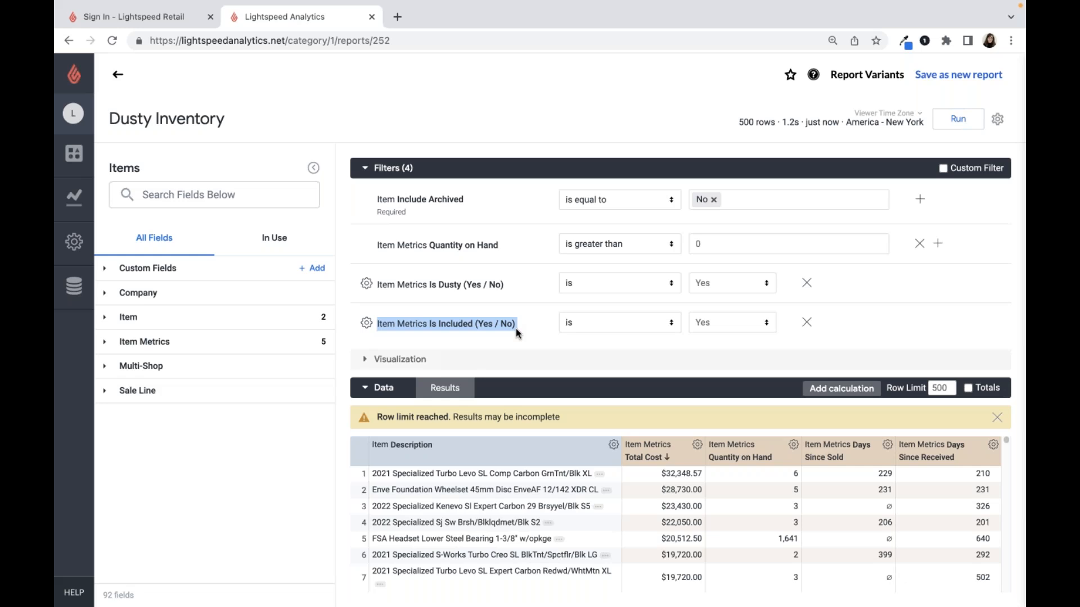
pyautogui.click(372, 168)
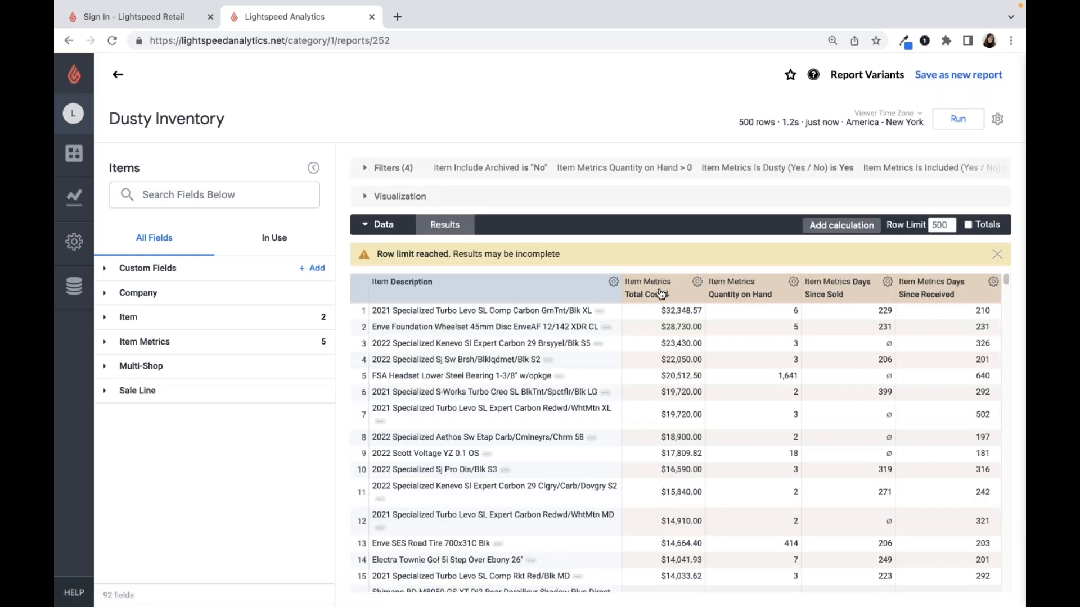
# - Review the Dusty Inventory metric columns and add the item's Top Level Category dimension to the report
pyautogui.moveTo(662, 293)
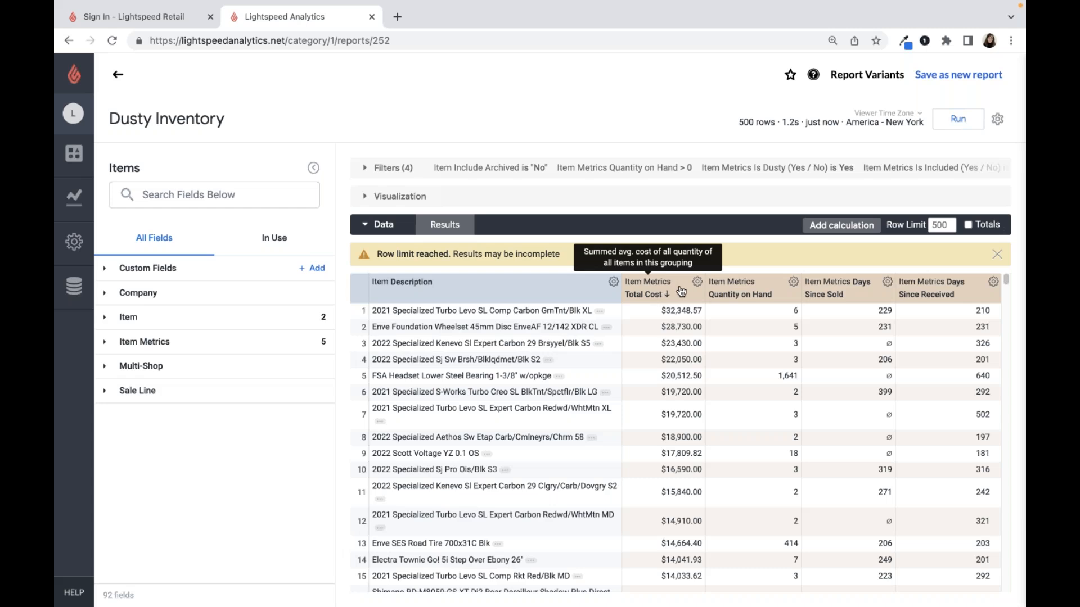
pyautogui.moveTo(822, 285)
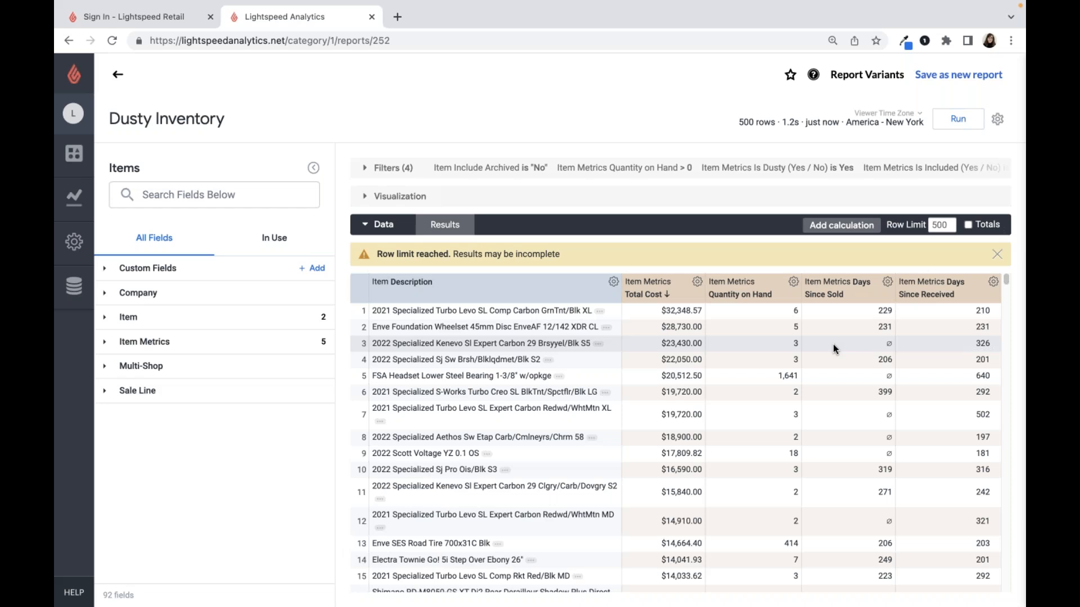
pyautogui.moveTo(908, 299)
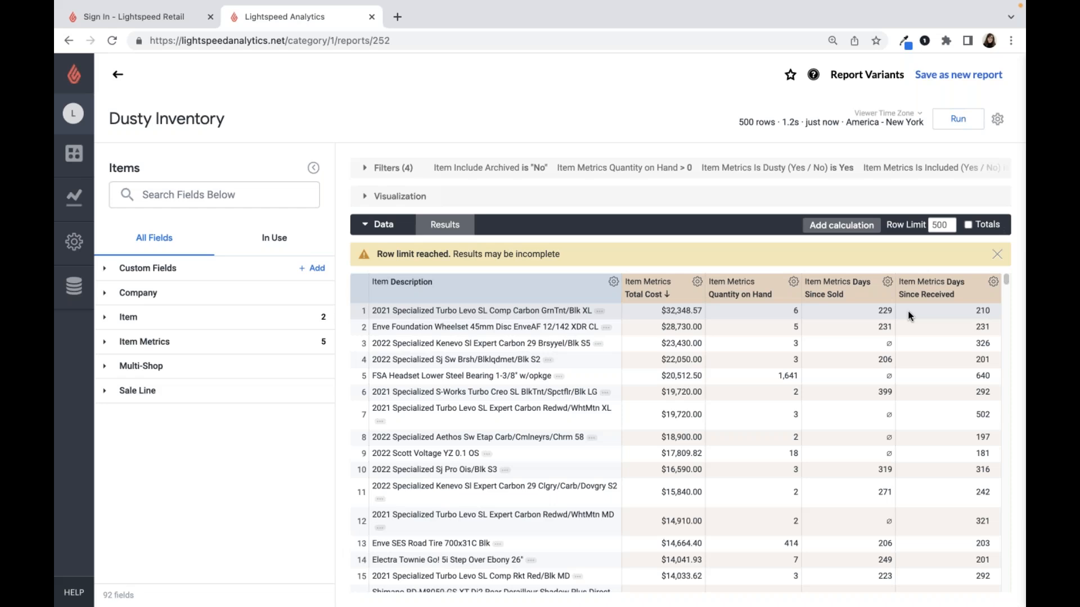
pyautogui.click(148, 324)
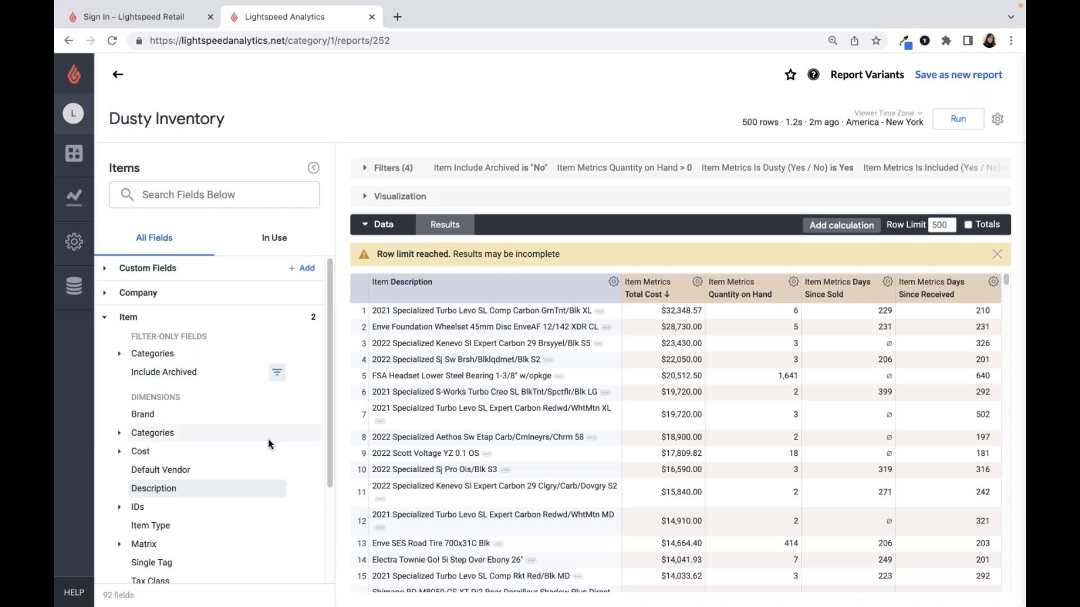
pyautogui.click(160, 432)
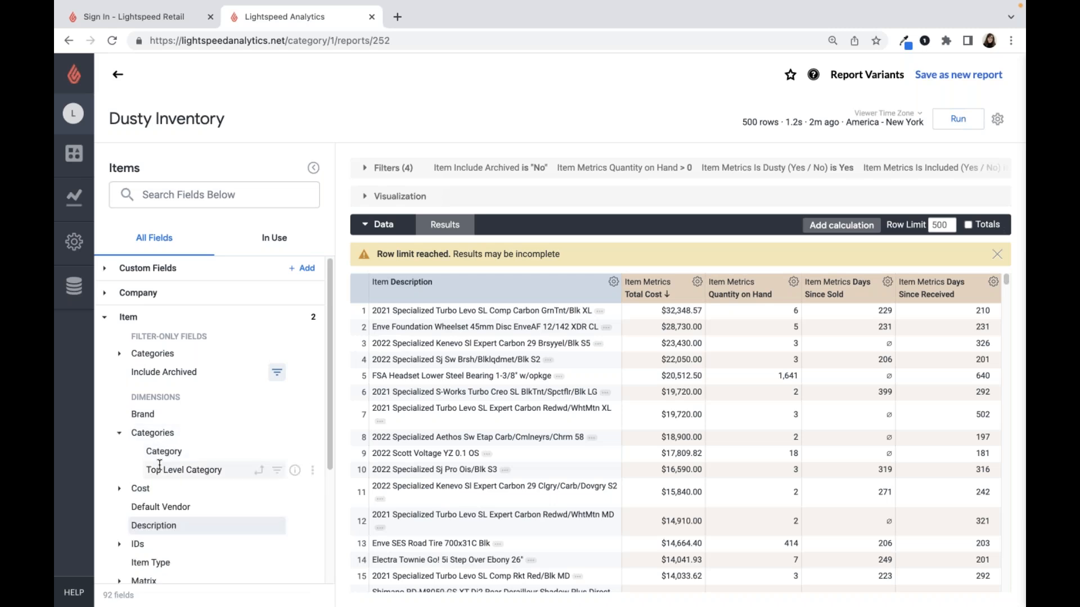
pyautogui.click(160, 467)
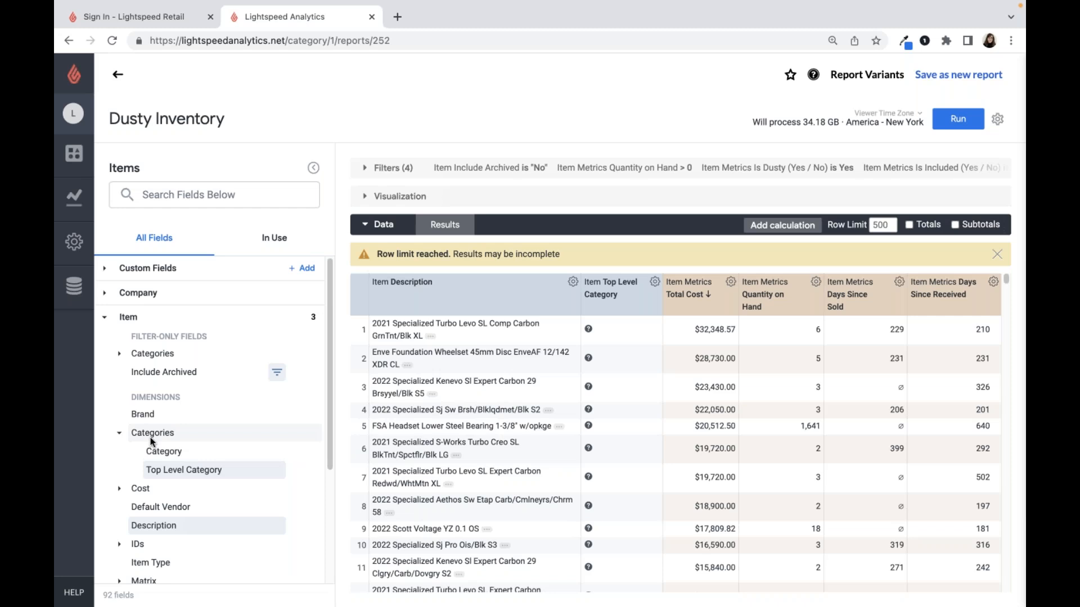
pyautogui.click(129, 318)
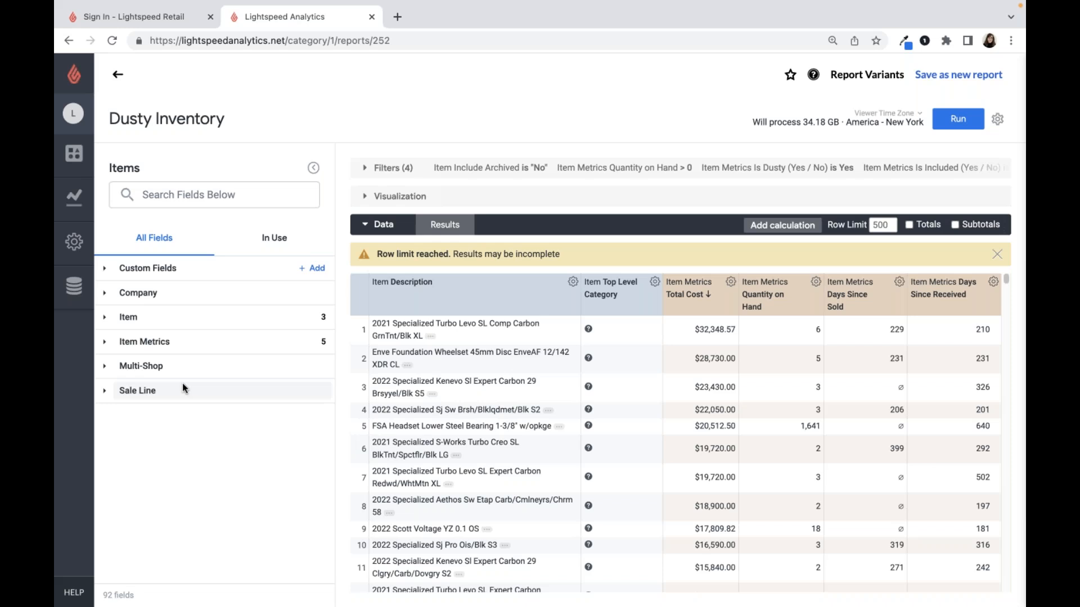
pyautogui.click(103, 318)
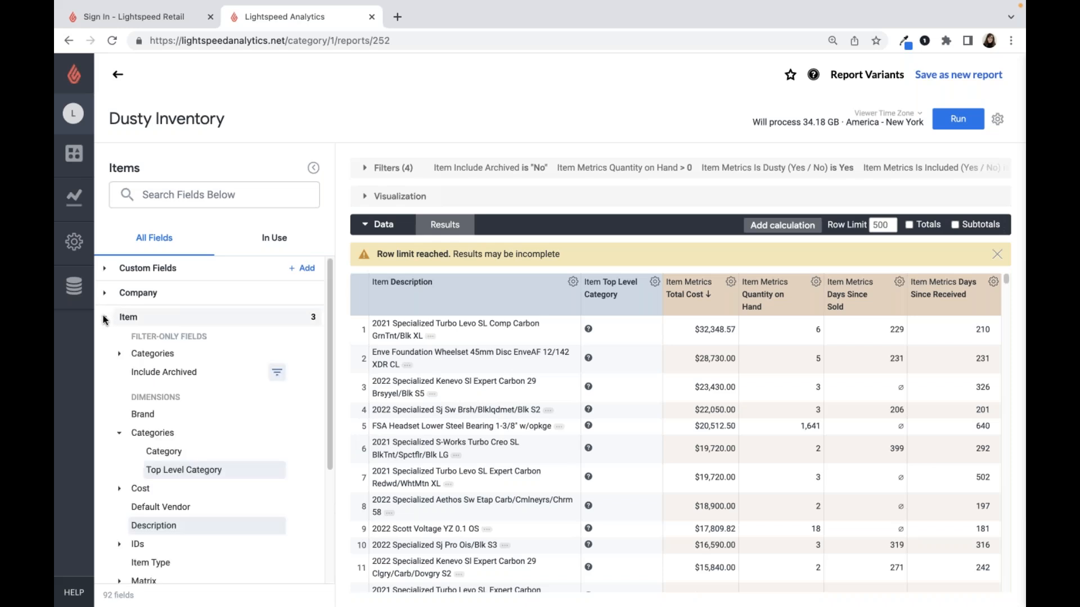
pyautogui.click(103, 319)
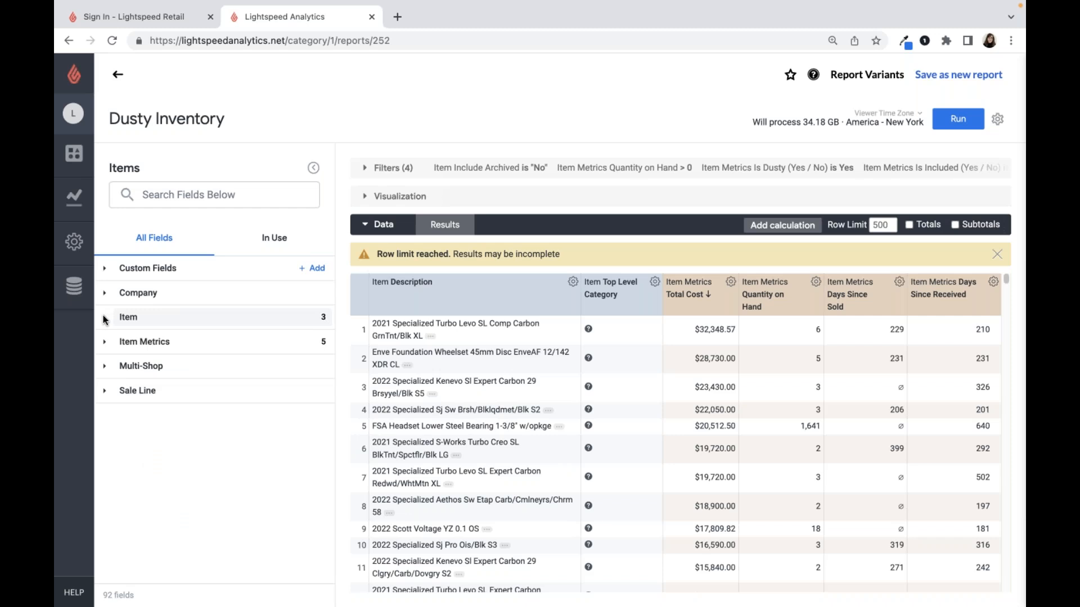
# - Go back to the All Reports list and show only pre-built reports in the Sales and inventory category
pyautogui.click(77, 215)
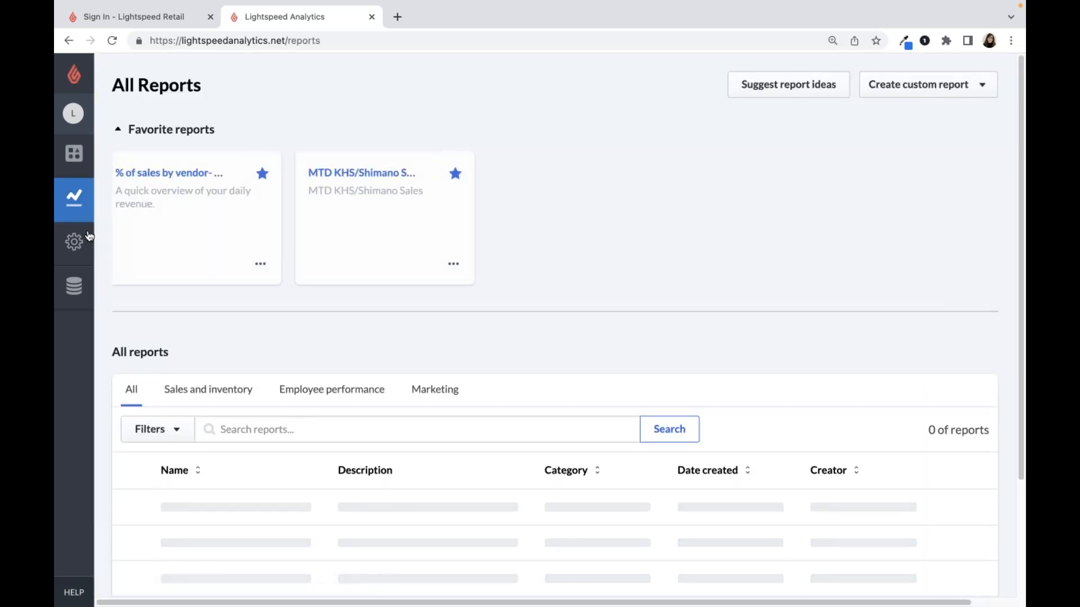
pyautogui.click(187, 393)
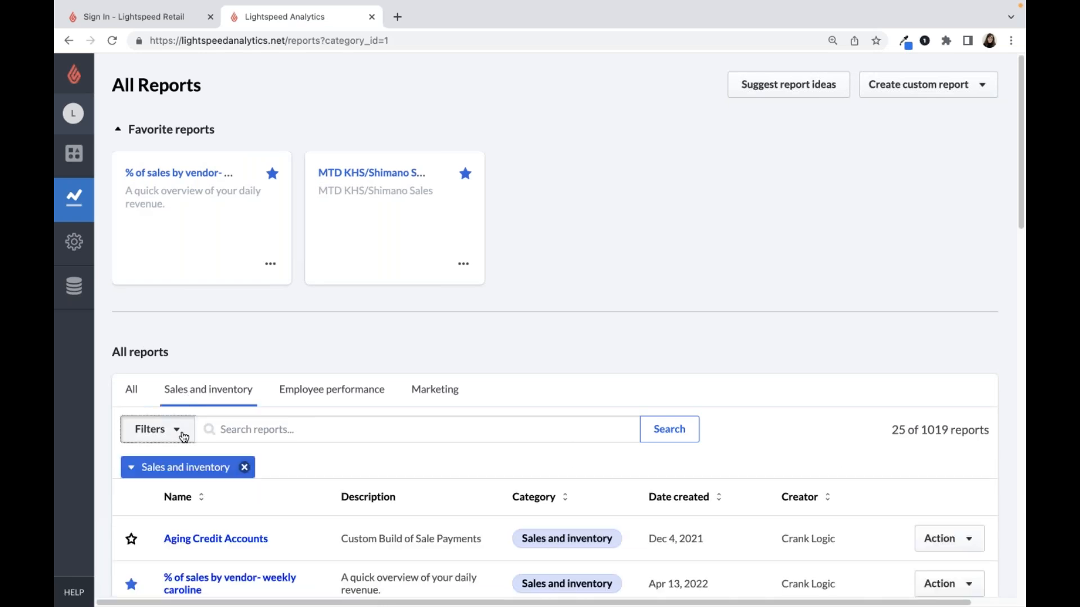
pyautogui.click(183, 437)
pyautogui.click(169, 516)
pyautogui.click(204, 528)
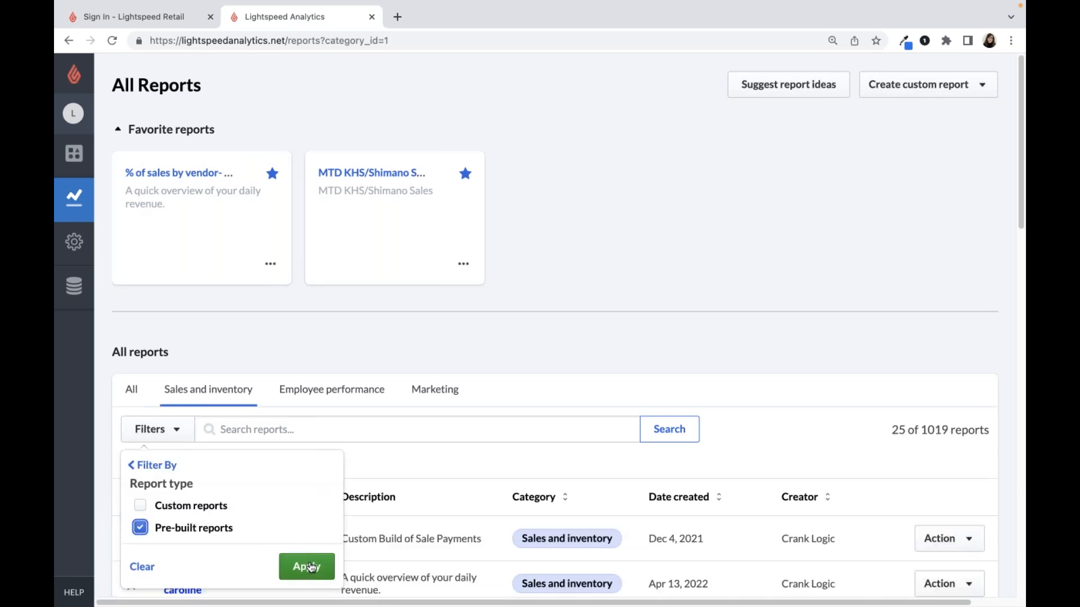
pyautogui.click(311, 568)
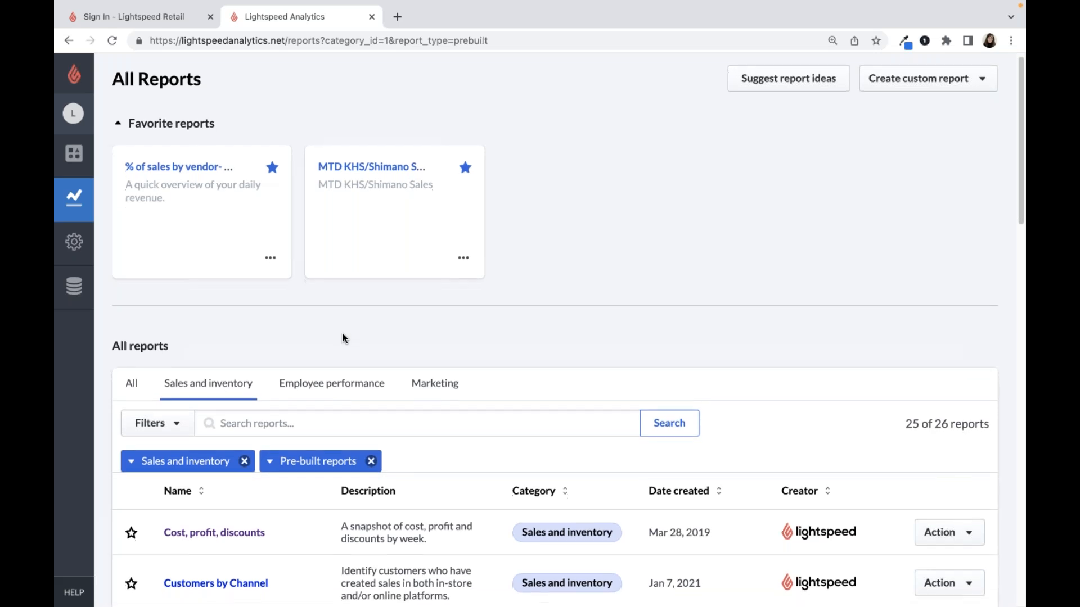
# - Switch the pre-built report list to the Marketing category and open the Commonly Bought Together report
pyautogui.scroll(-1, 343, 336)
pyautogui.scroll(-2, 316, 305)
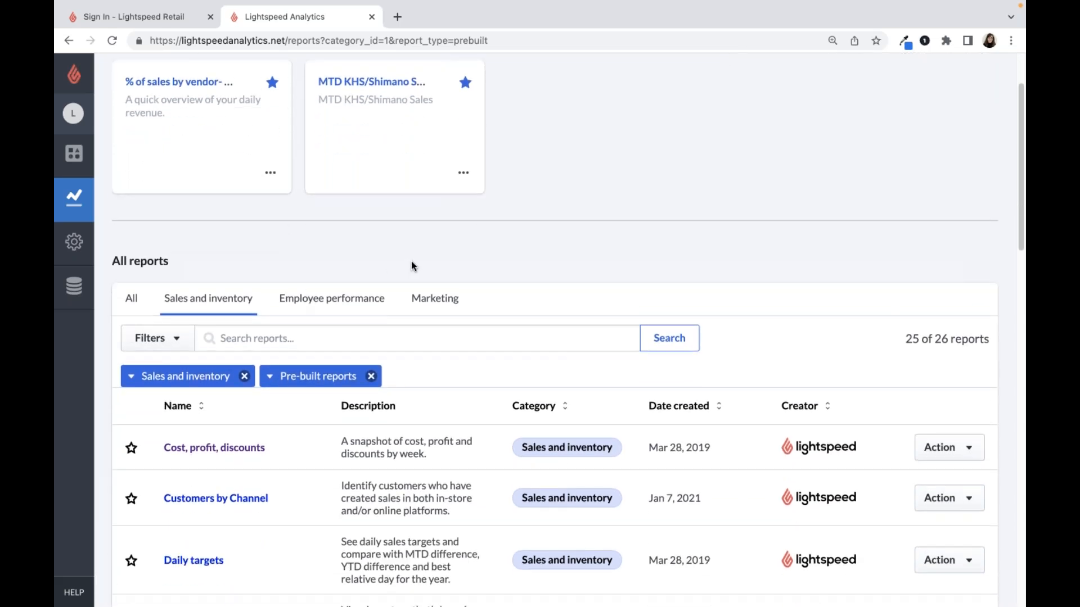
pyautogui.scroll(-1, 411, 265)
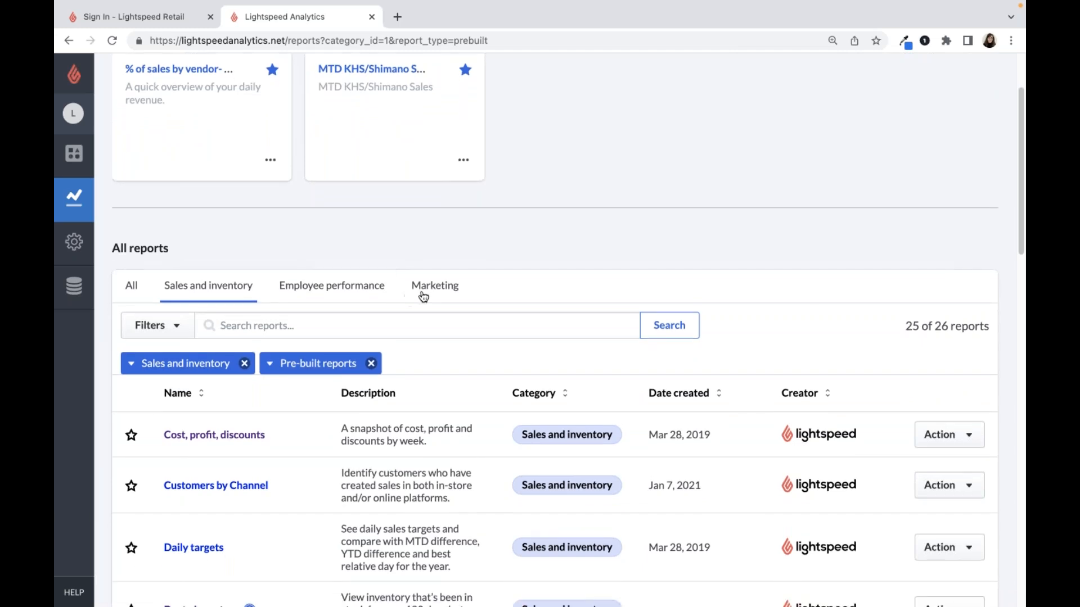
pyautogui.click(437, 296)
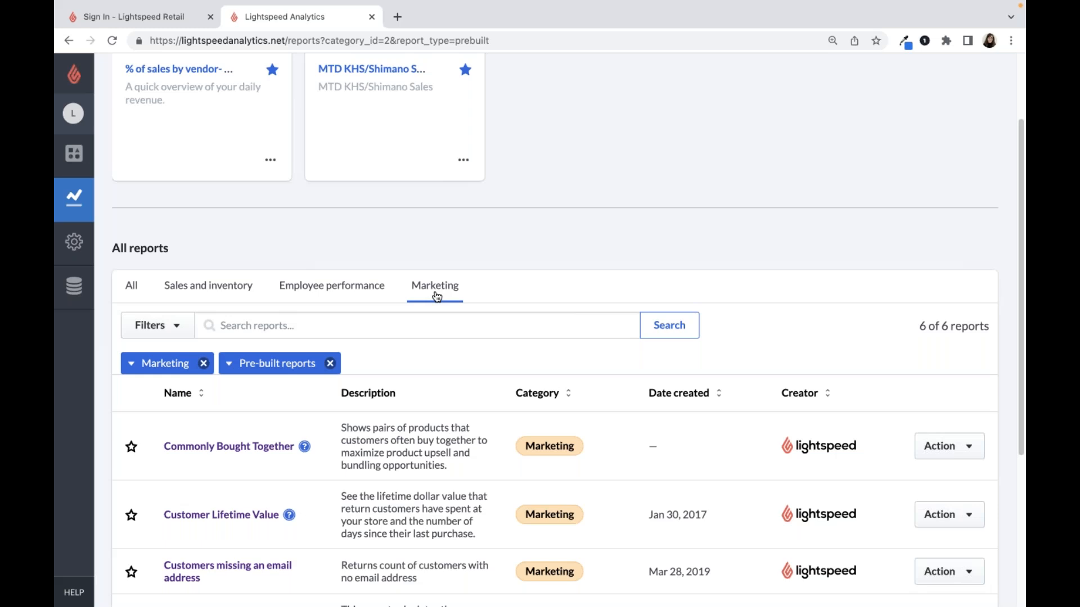
pyautogui.scroll(-5, 437, 297)
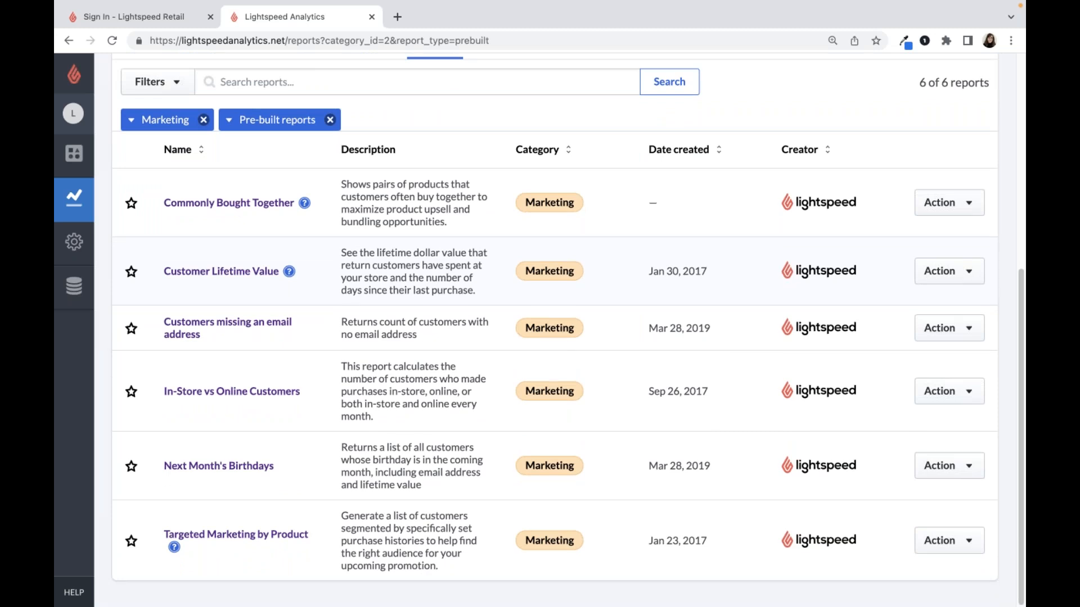
pyautogui.click(231, 203)
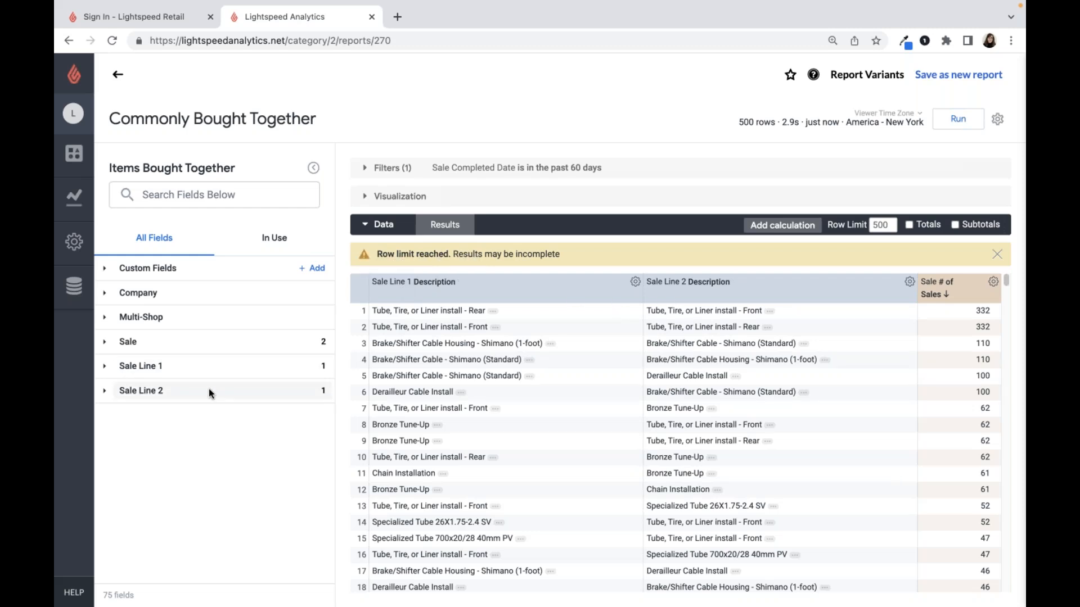
# - Add a filter to the report requiring Sale Line 1 Top Level Category to be equal to Accessories
pyautogui.click(207, 369)
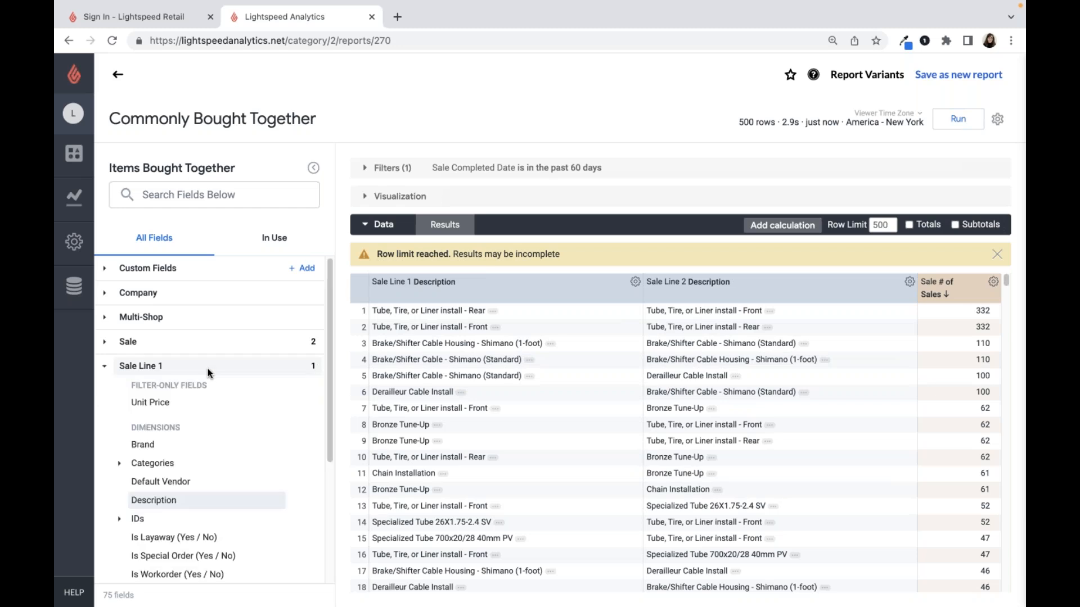
pyautogui.click(207, 463)
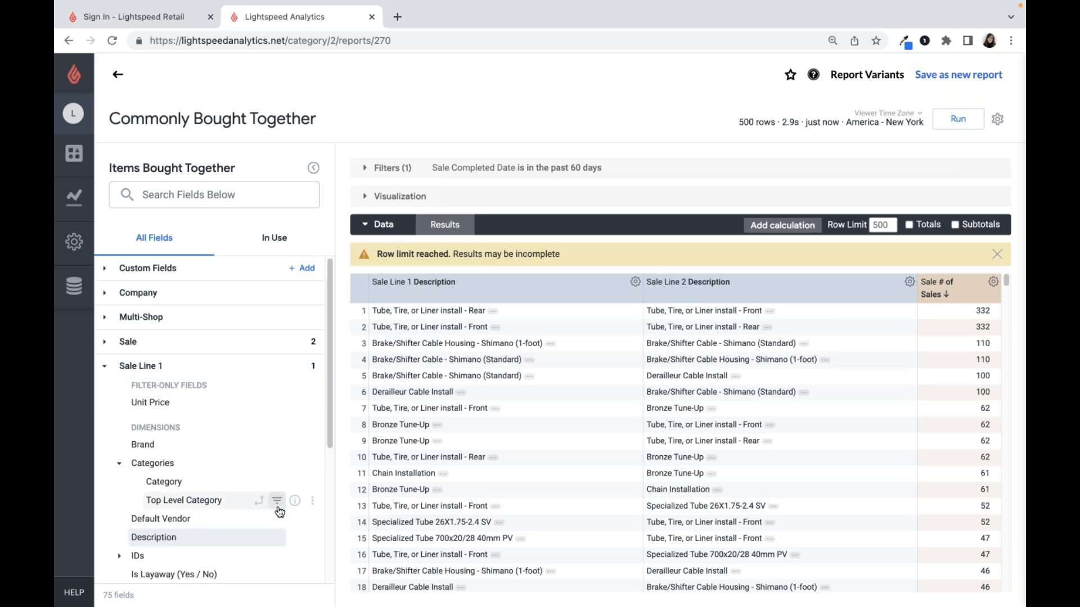
pyautogui.click(277, 505)
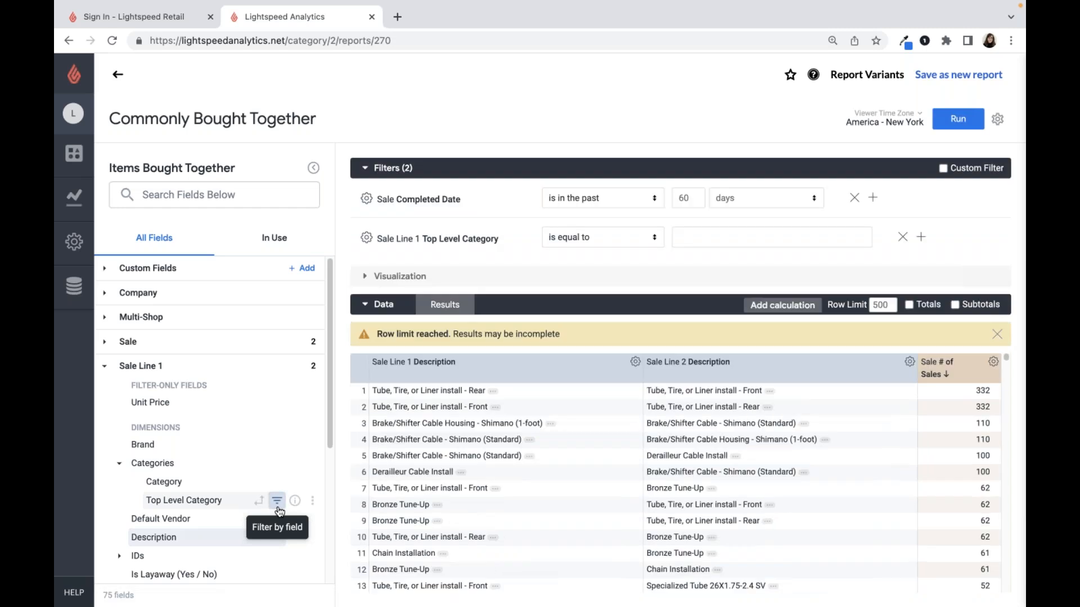
pyautogui.click(697, 241)
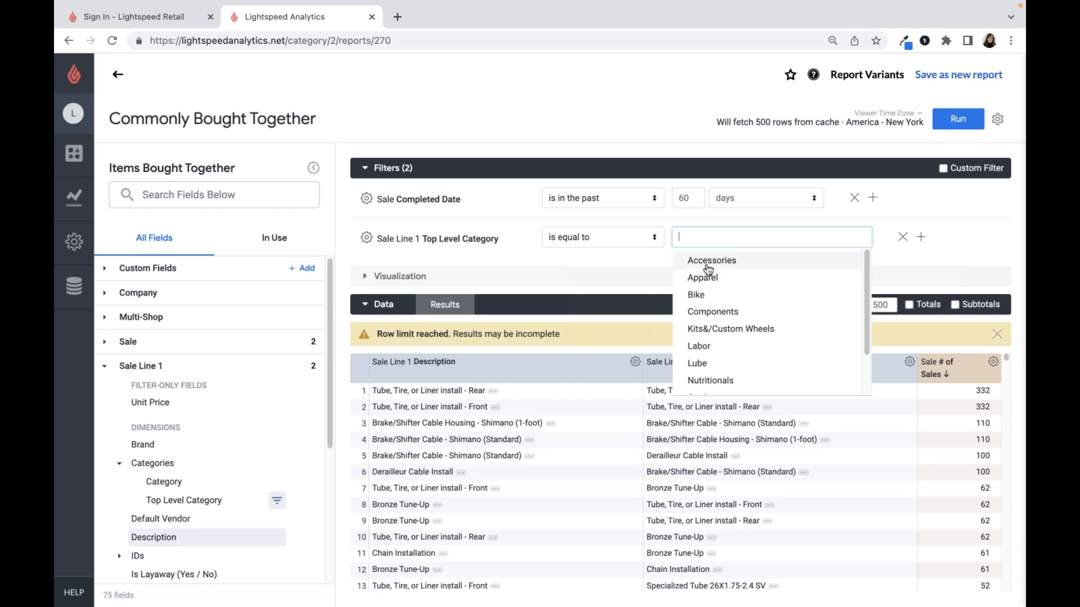
pyautogui.click(707, 262)
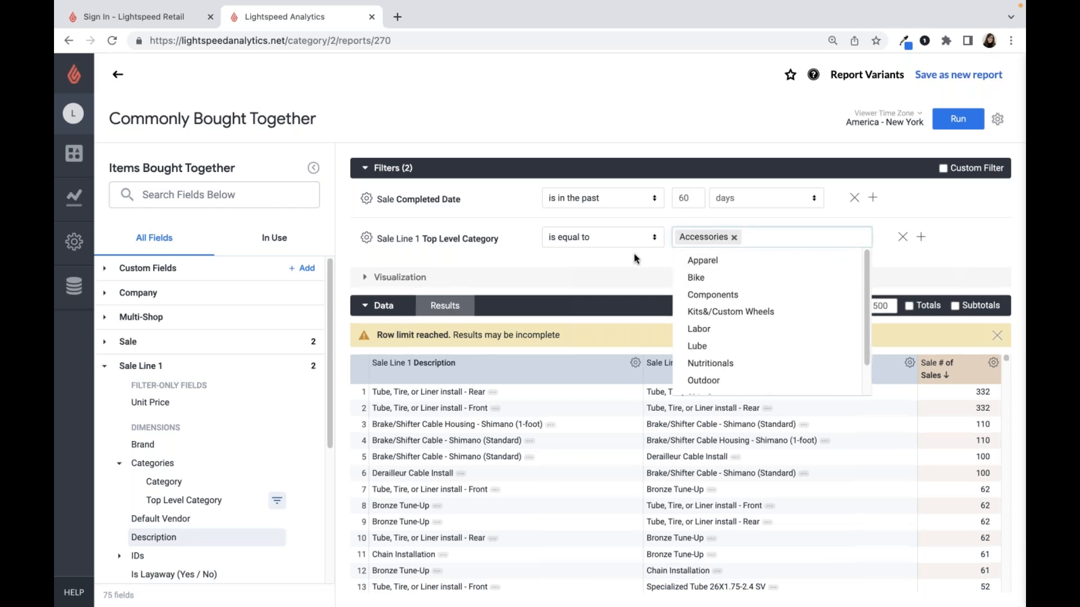
pyautogui.click(634, 254)
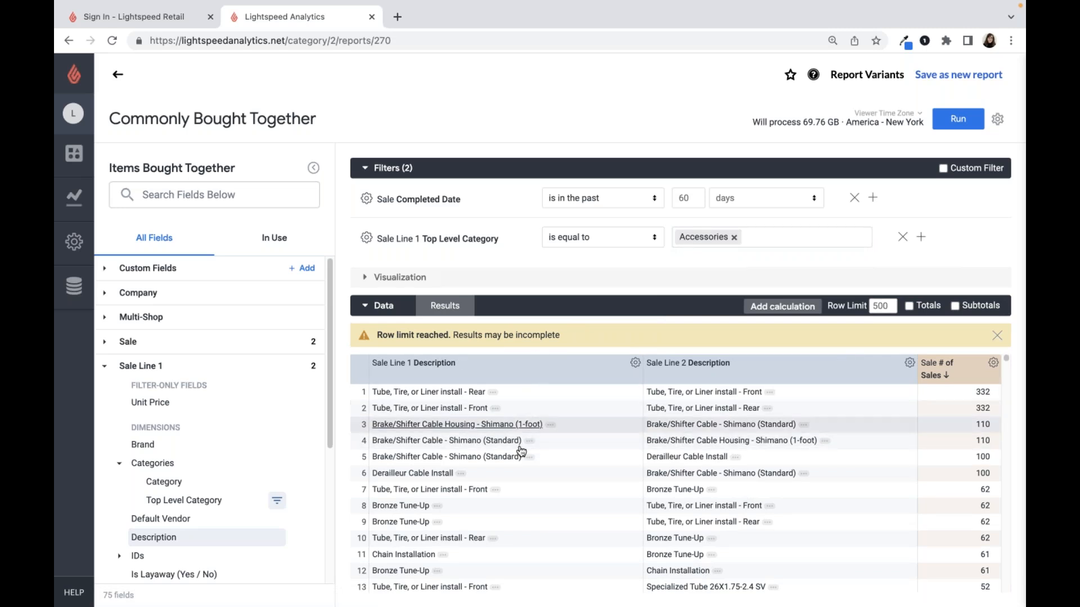
# - Add a filter requiring Sale Line 2 Top Level Category to be equal to Accessories, and run the report
pyautogui.click(180, 366)
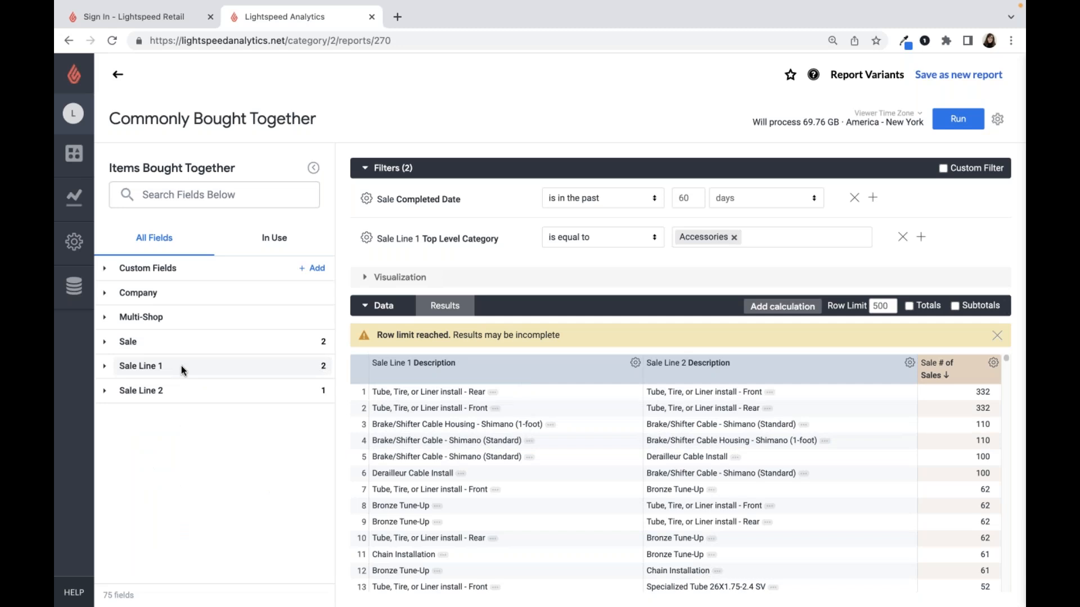
pyautogui.click(167, 392)
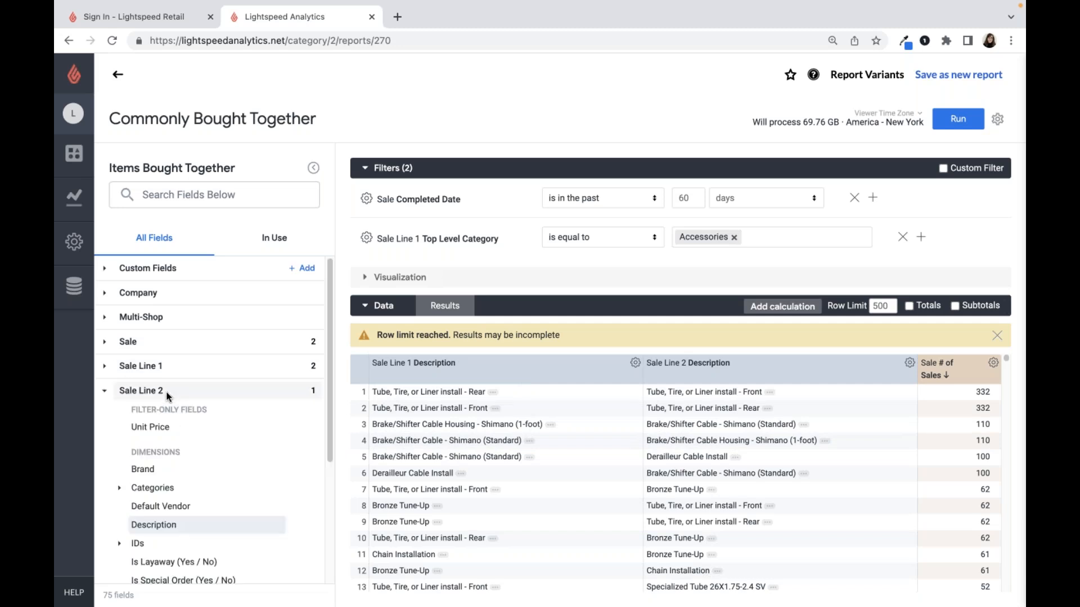
pyautogui.click(164, 488)
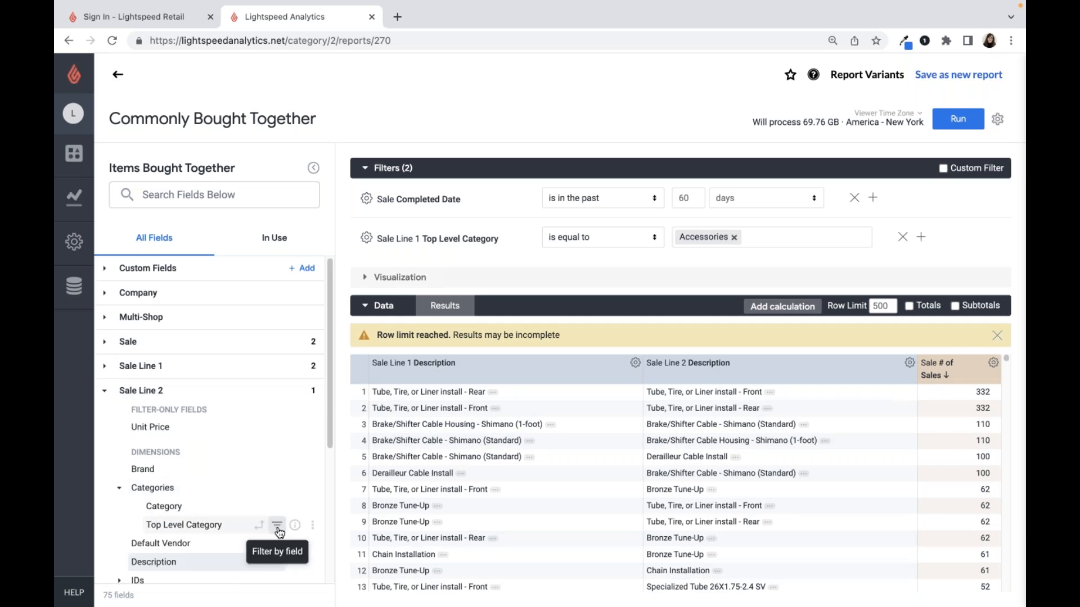
pyautogui.click(277, 527)
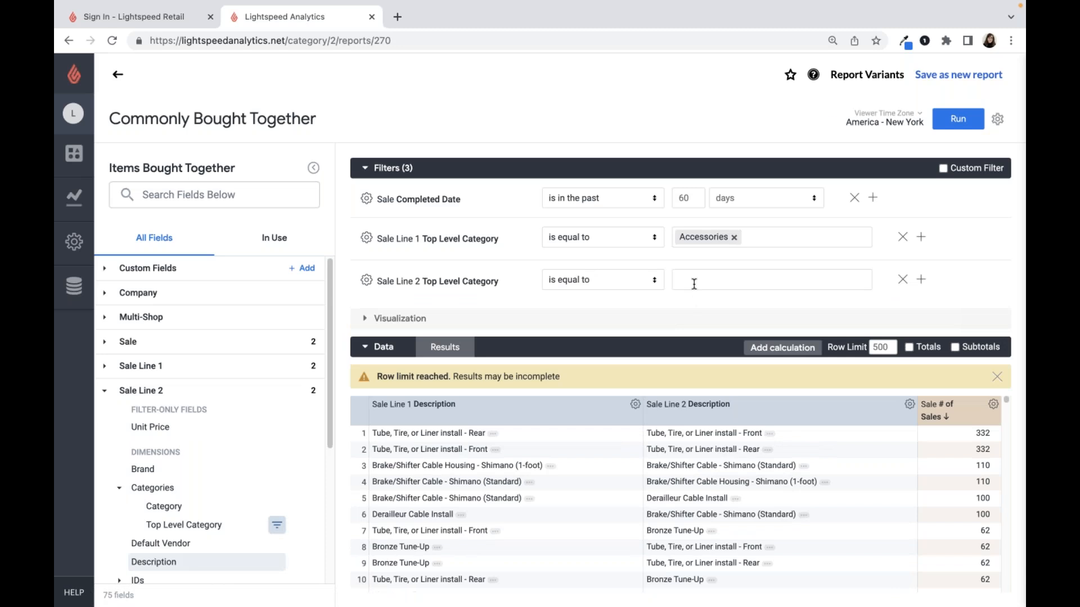
pyautogui.click(694, 283)
pyautogui.write('Accessories')
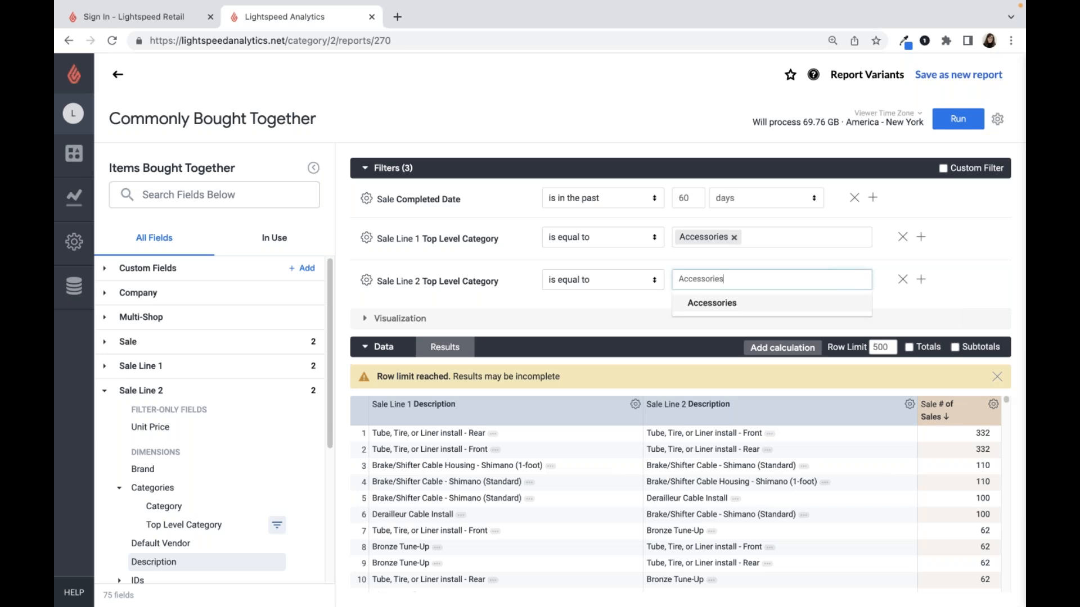
pyautogui.click(724, 310)
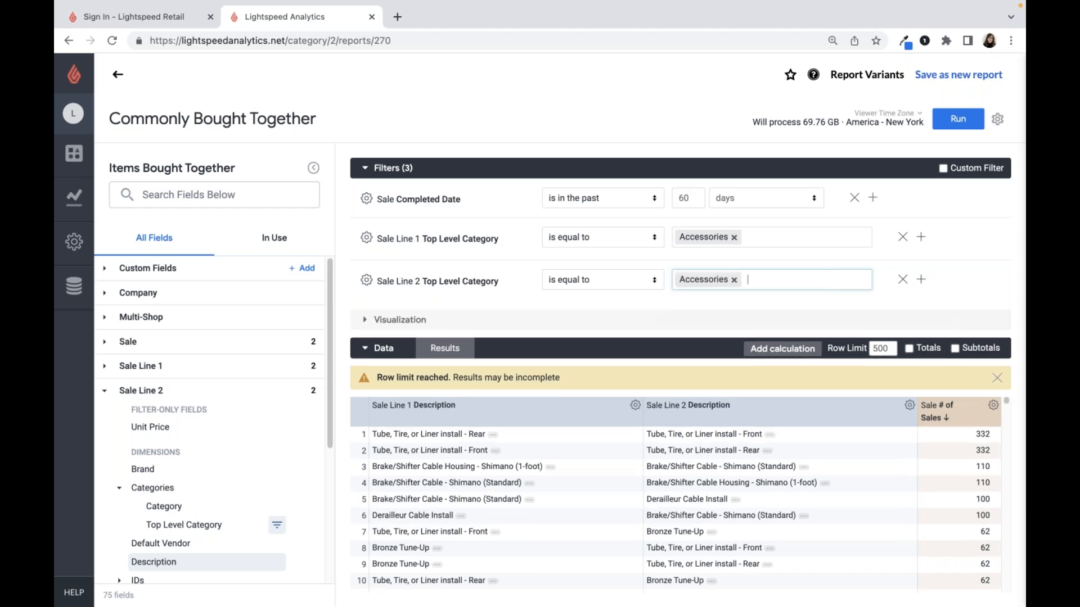
pyautogui.click(947, 239)
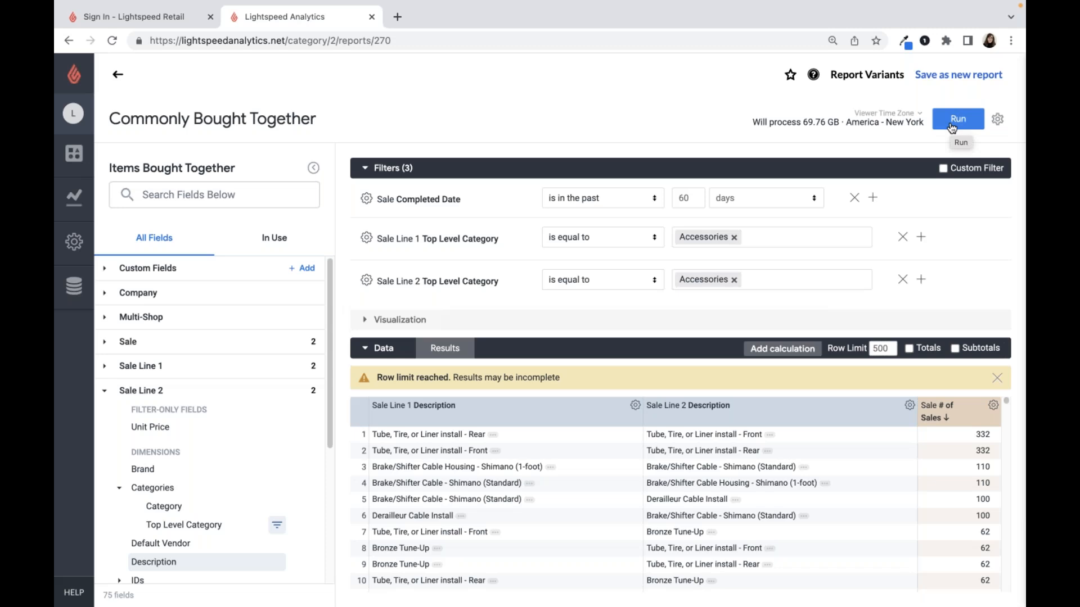
pyautogui.click(951, 127)
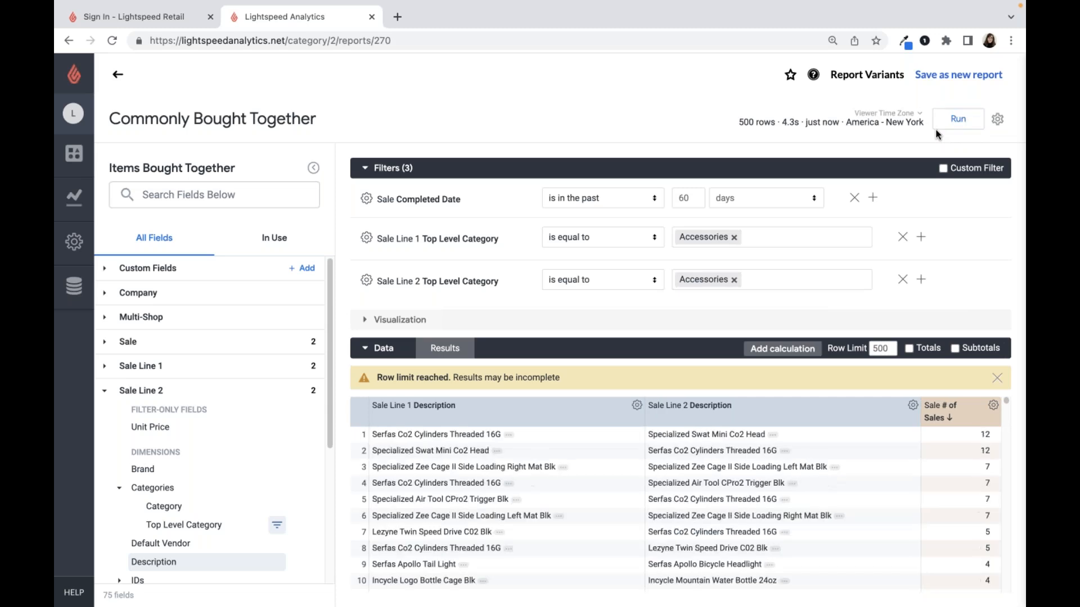
# - Review the report's Sale Completed Date filter and return to the All Reports list
pyautogui.click(457, 172)
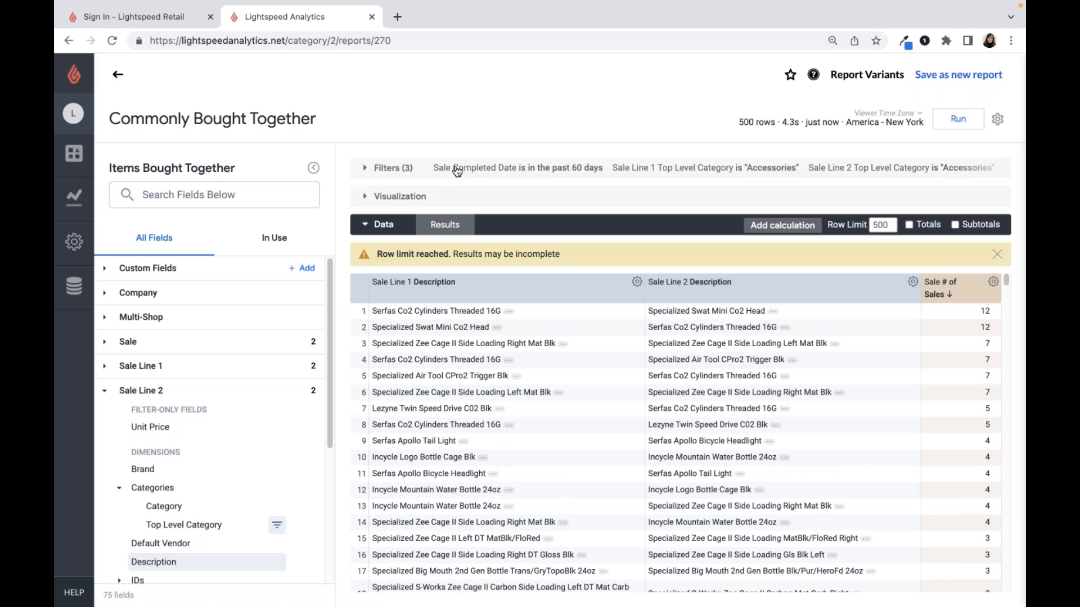
pyautogui.click(414, 170)
pyautogui.moveTo(461, 199); pyautogui.dragTo(396, 199)
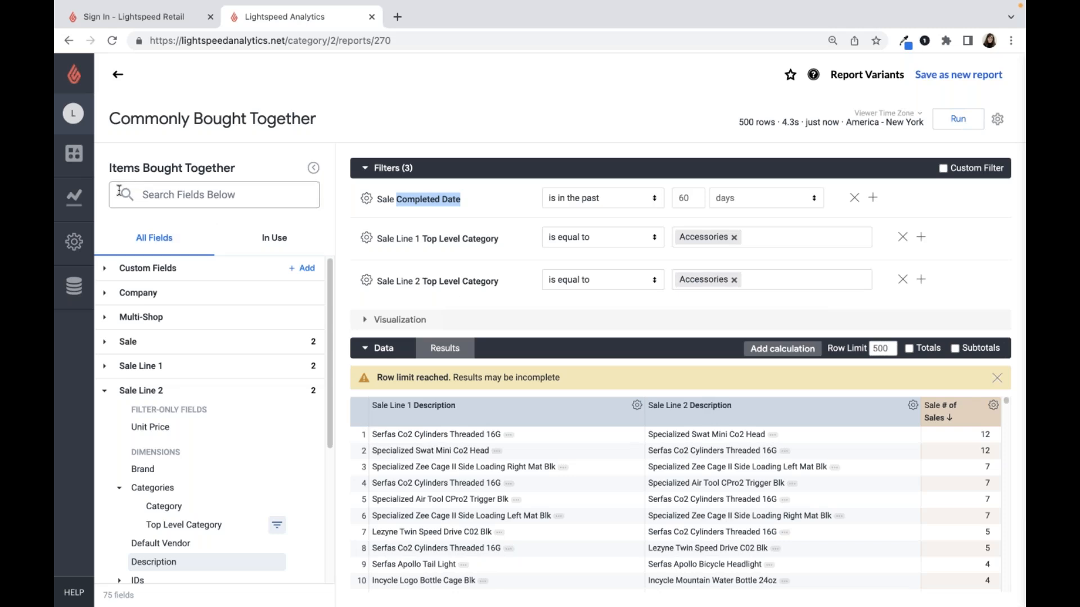
pyautogui.click(87, 199)
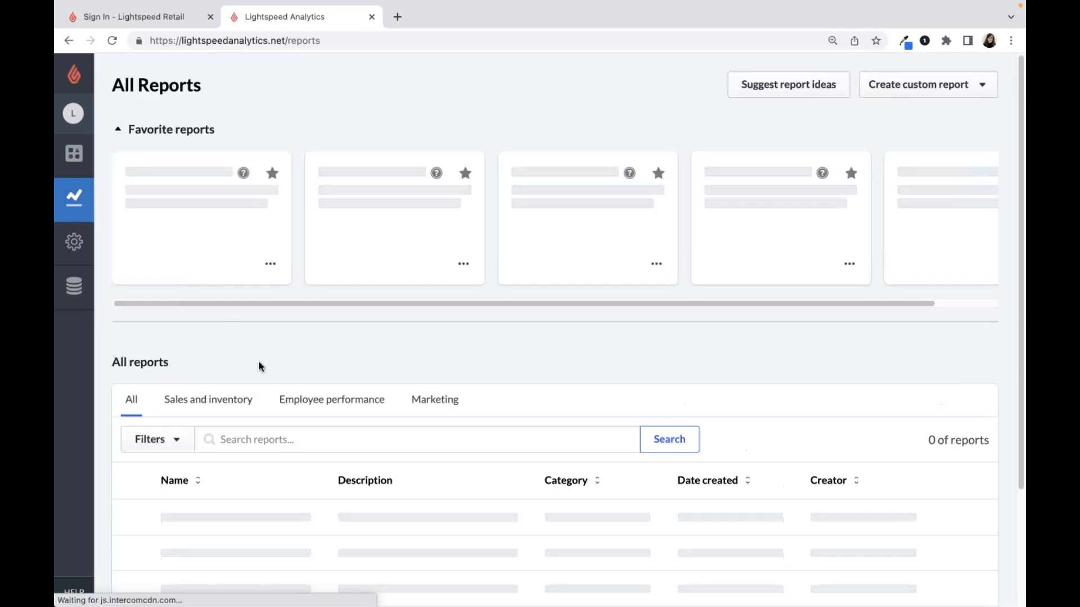
# - Limit the report list to pre-built reports in the Marketing category
pyautogui.click(440, 394)
pyautogui.click(160, 434)
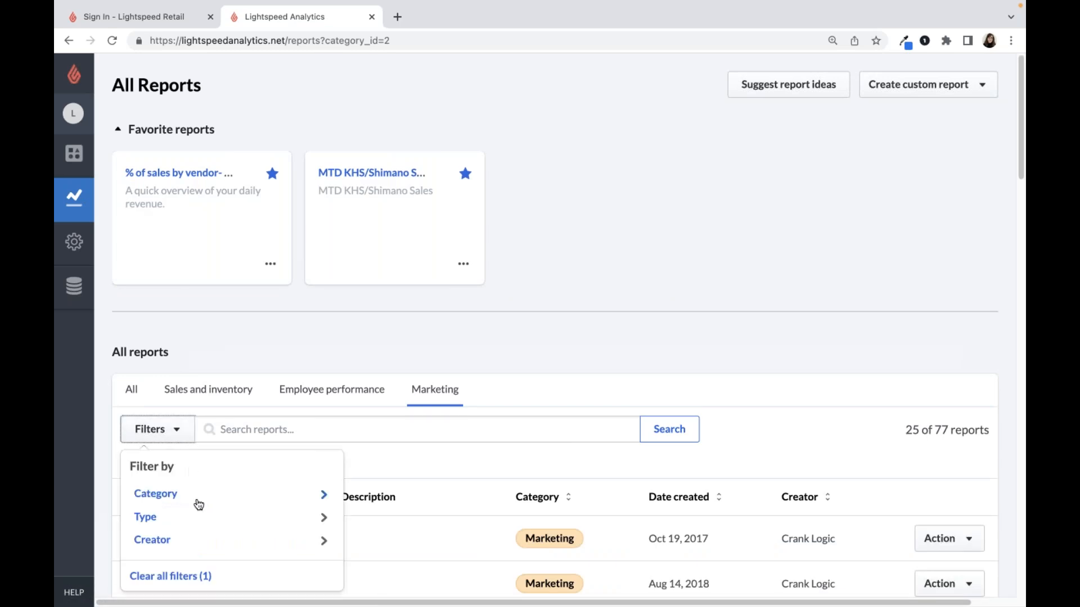
pyautogui.click(210, 518)
pyautogui.click(237, 530)
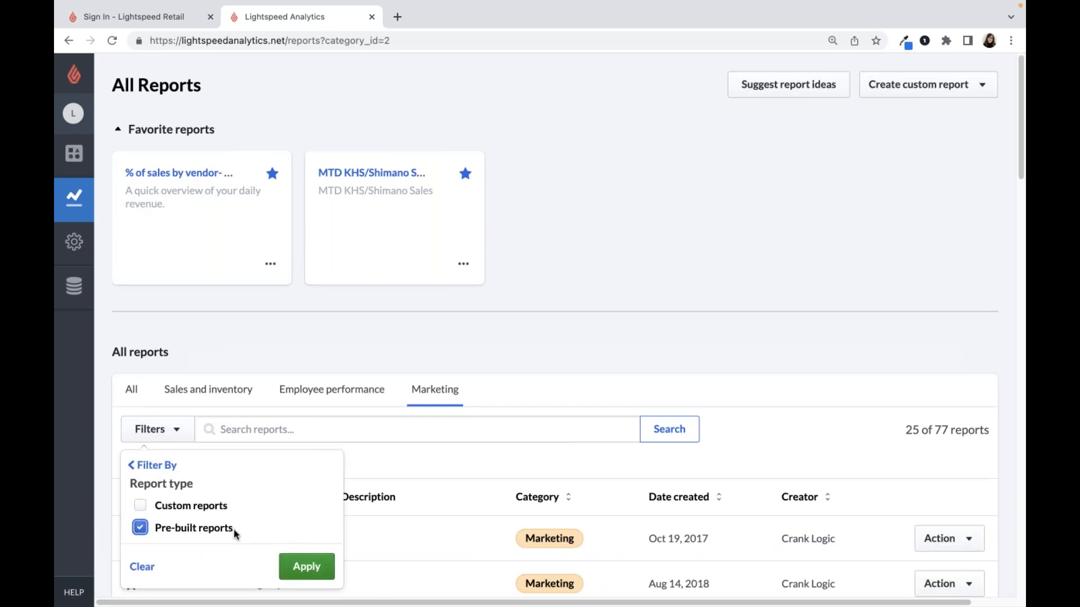
pyautogui.click(288, 565)
pyautogui.scroll(-3, 363, 356)
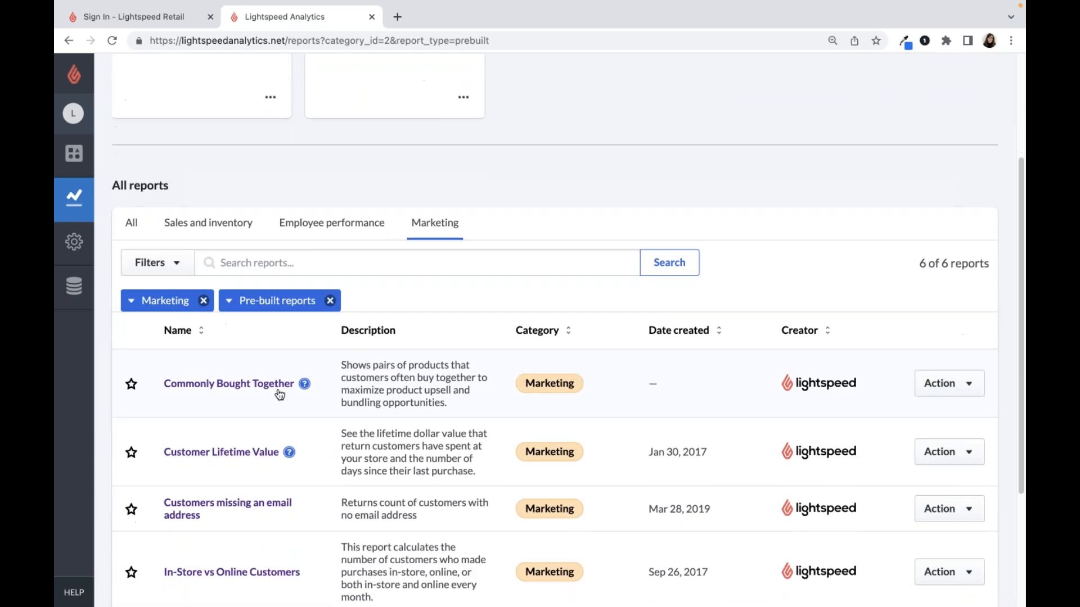
# - Open the Customer Lifetime Value report in a new browser tab and switch to it
pyautogui.scroll(-1, 272, 386)
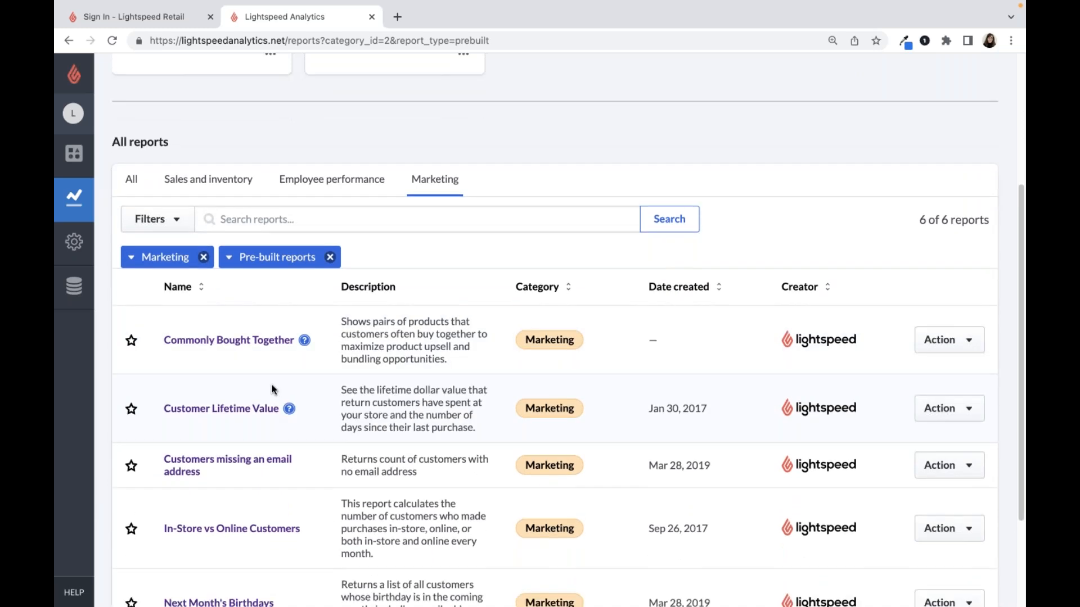
pyautogui.rightClick(247, 415)
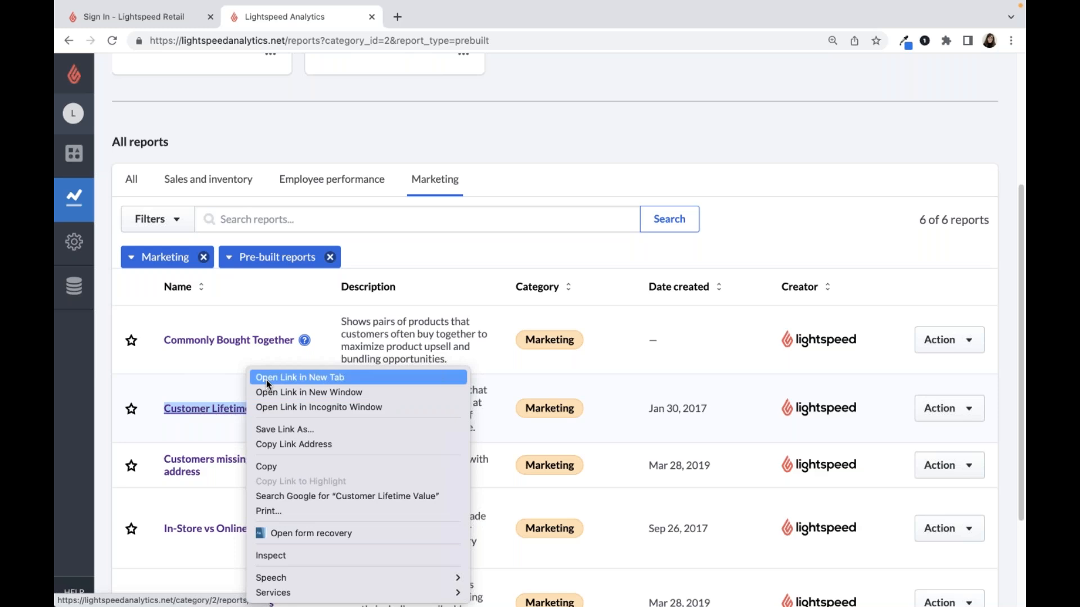
pyautogui.click(265, 378)
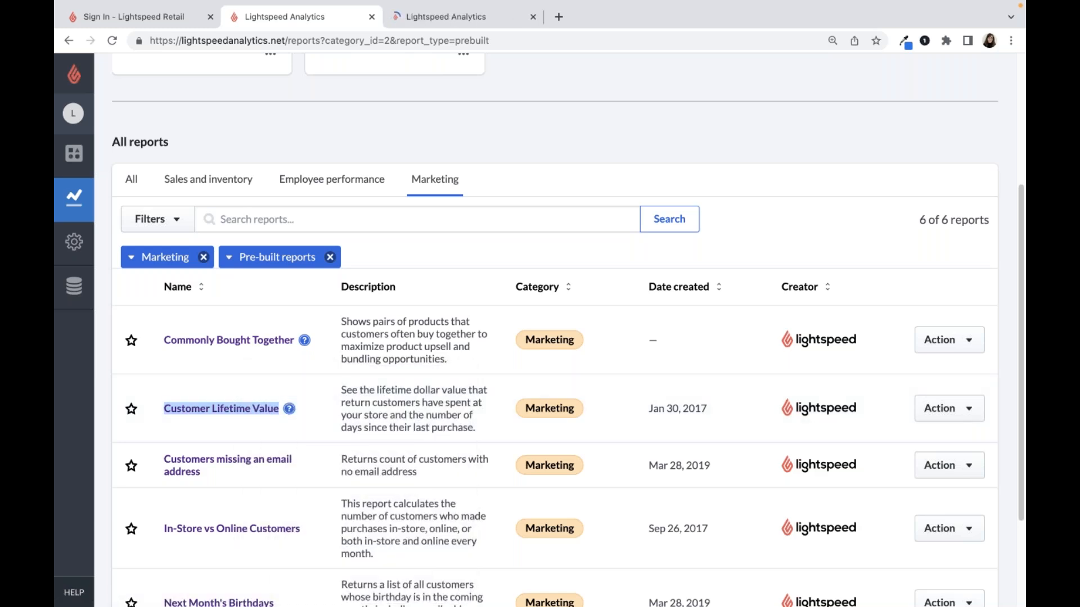
pyautogui.click(397, 19)
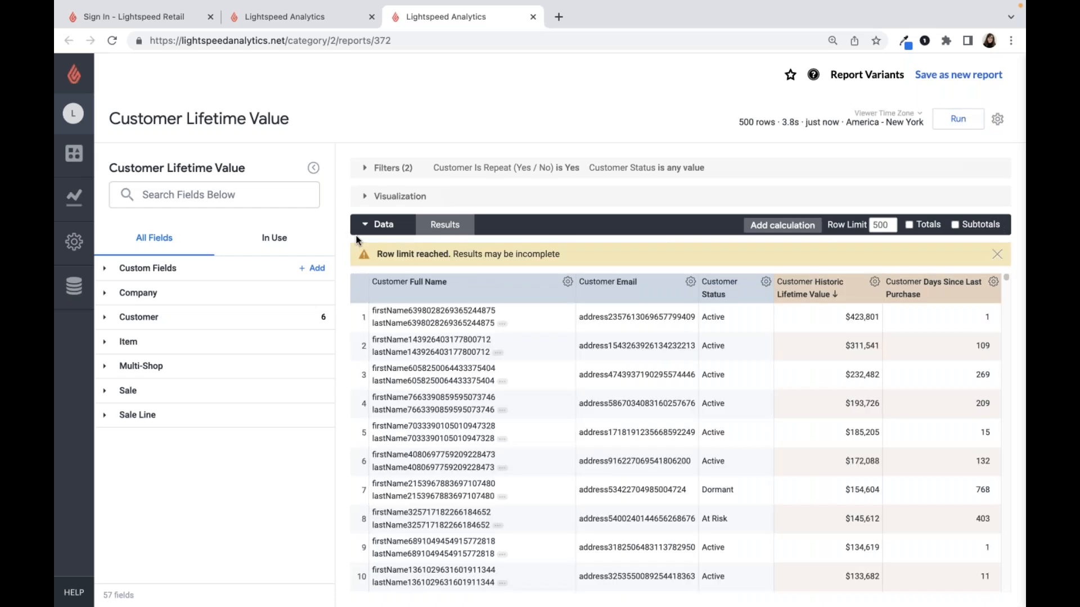
# - Add the customer's First Sale Date dimension to the Customer Lifetime Value report
pyautogui.moveTo(825, 298)
pyautogui.click(215, 316)
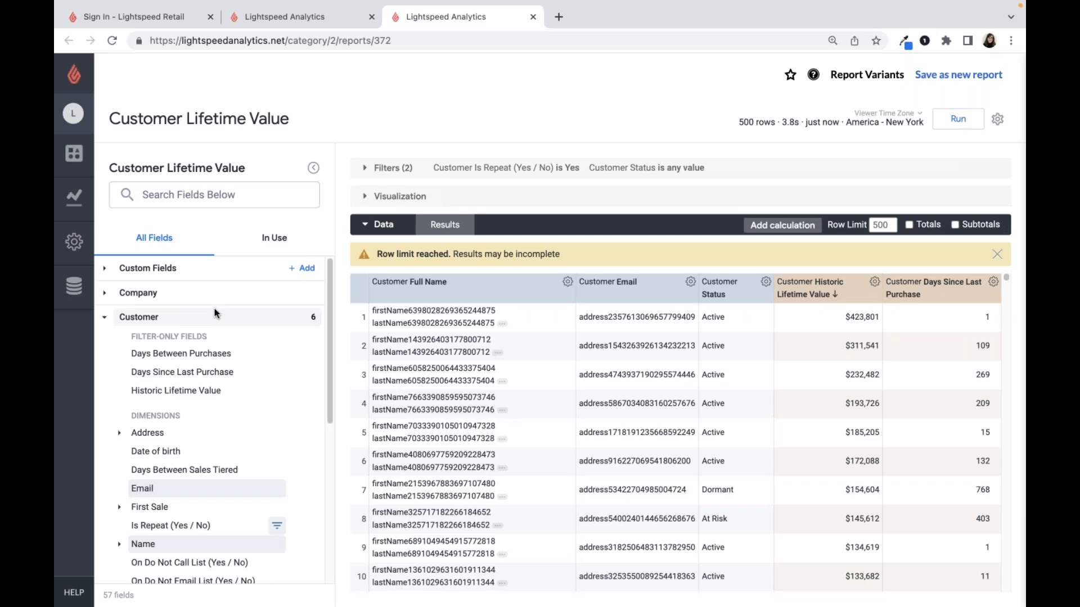
pyautogui.scroll(-1, 203, 389)
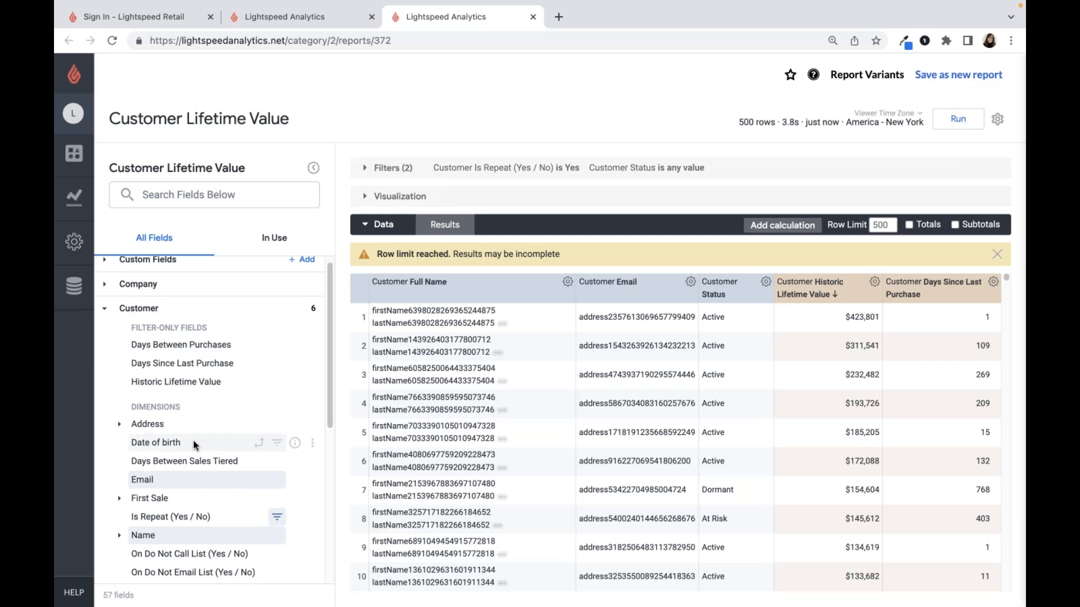
pyautogui.scroll(-1, 202, 495)
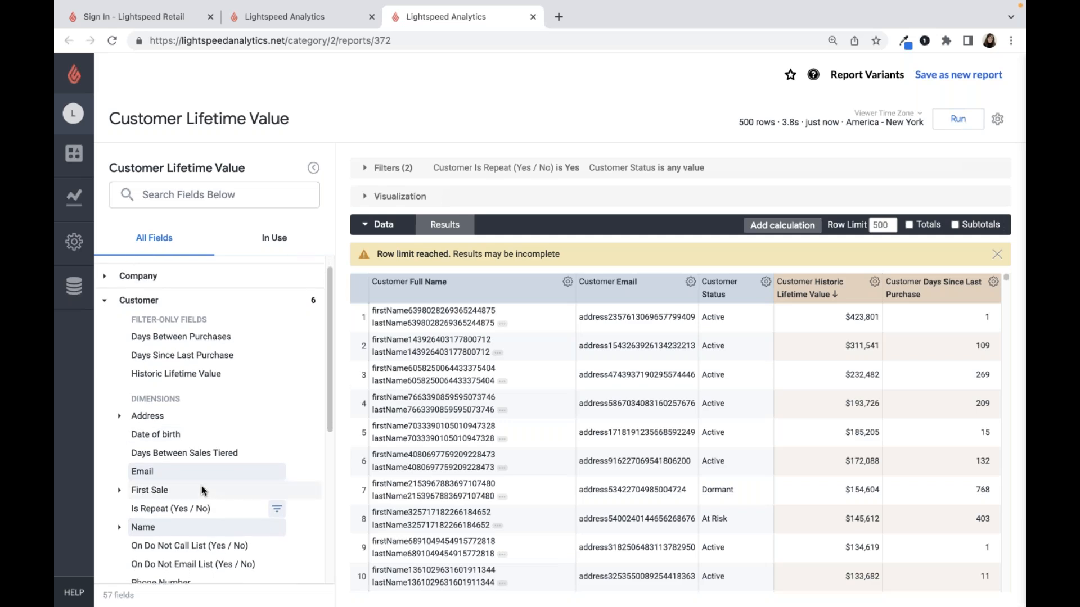
pyautogui.click(202, 488)
pyautogui.scroll(-1, 202, 495)
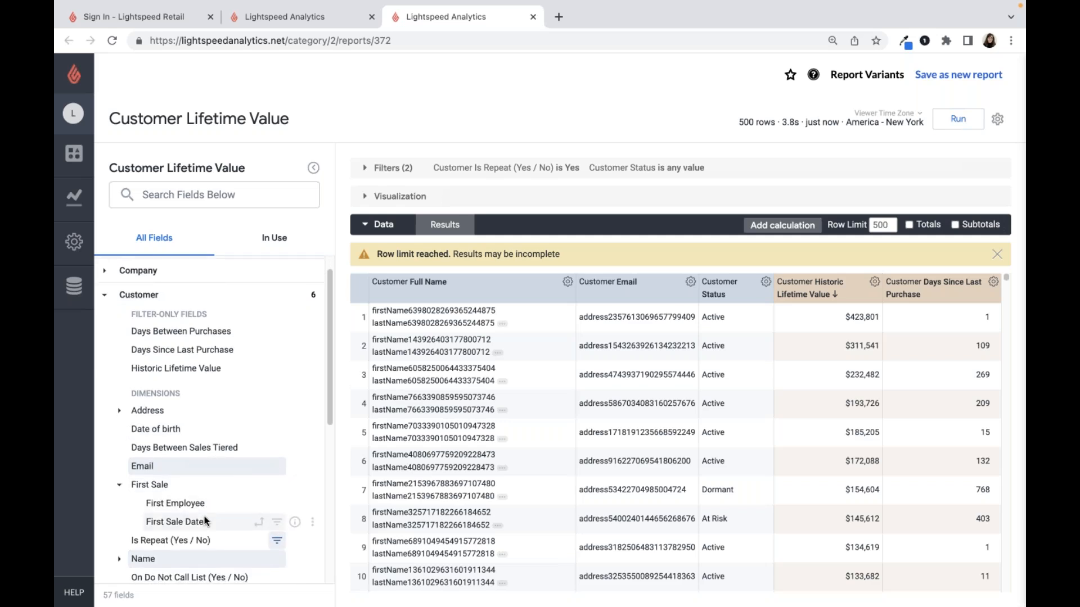
pyautogui.click(205, 522)
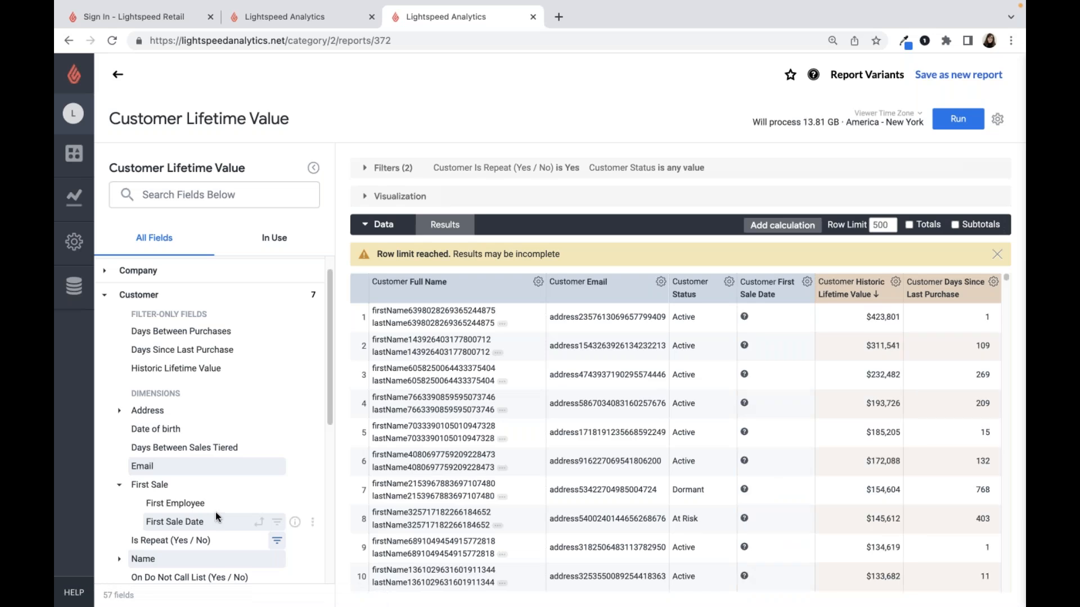
# - Add the Days Between Purchases customer measure to the report
pyautogui.scroll(-5, 215, 511)
pyautogui.scroll(-3, 218, 510)
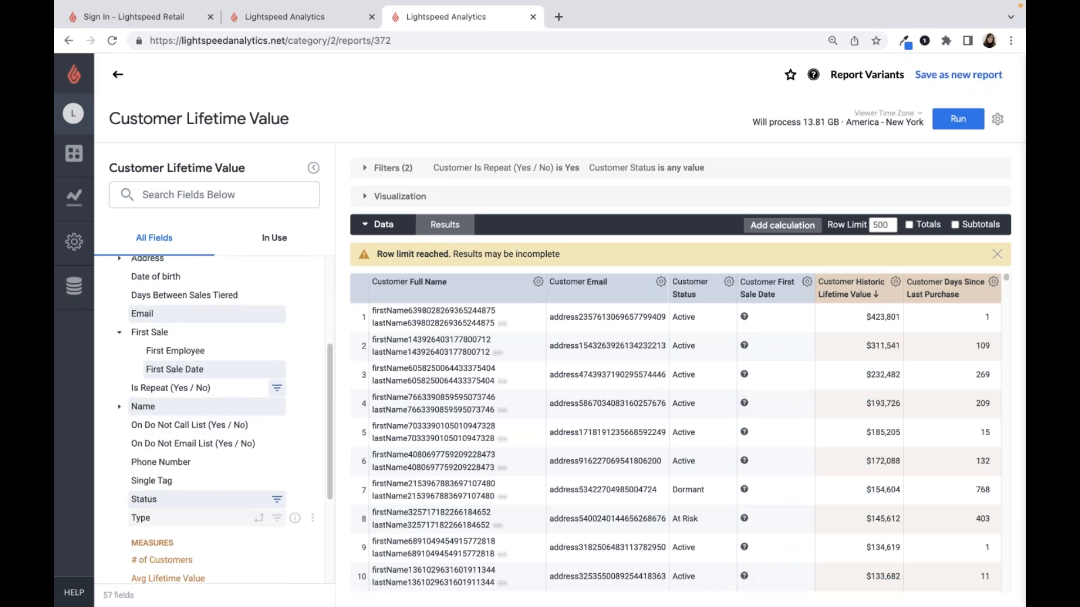
pyautogui.scroll(-1, 218, 513)
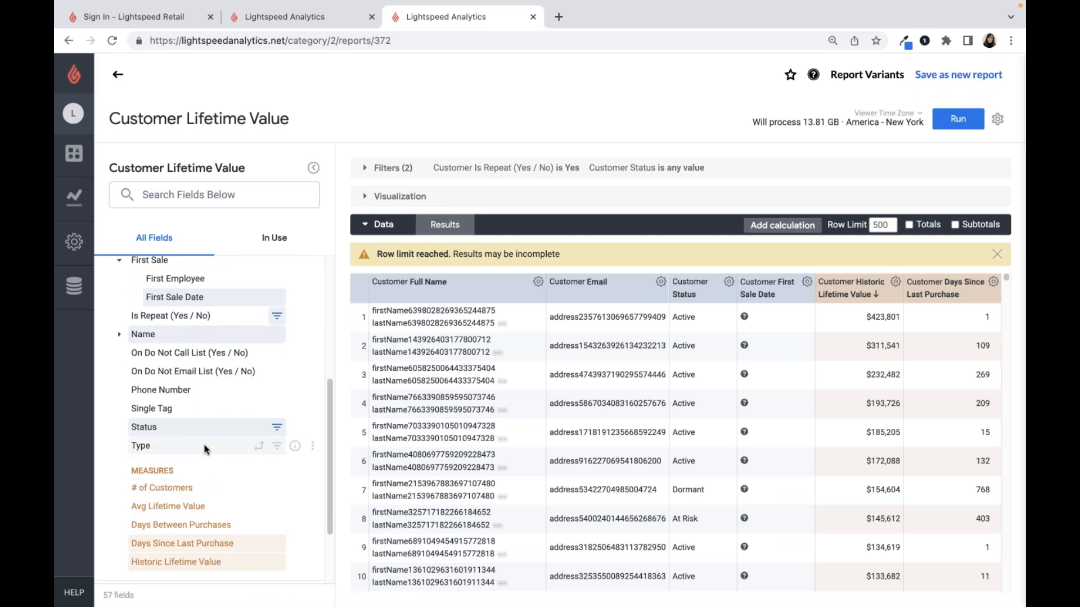
pyautogui.click(236, 524)
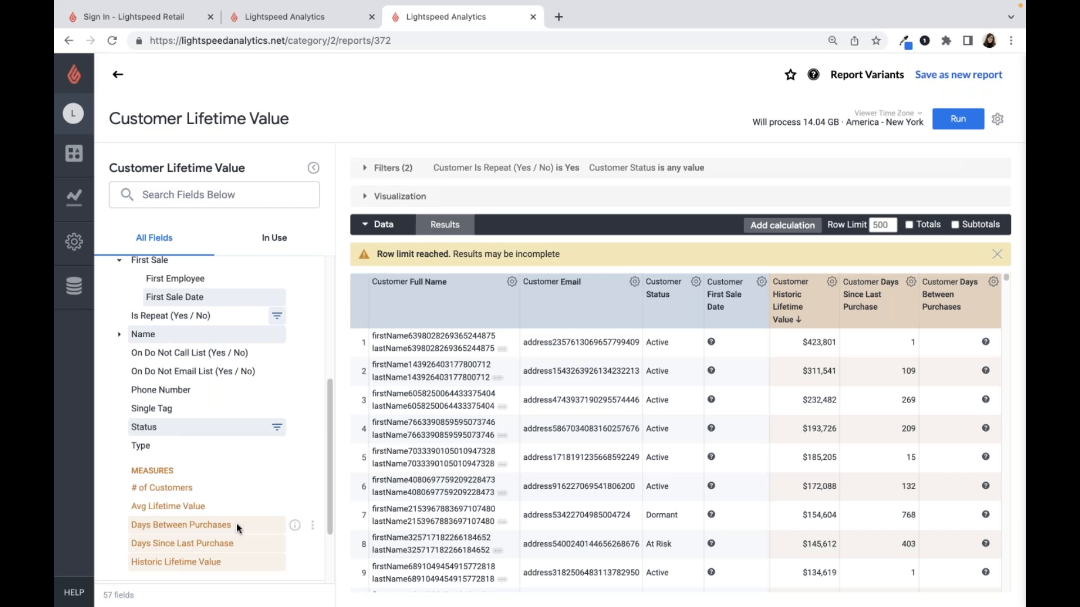
# - Add a filter requiring Customer Historic Lifetime Value to be between 20000 and 100000 inclusive
pyautogui.scroll(5, 242, 515)
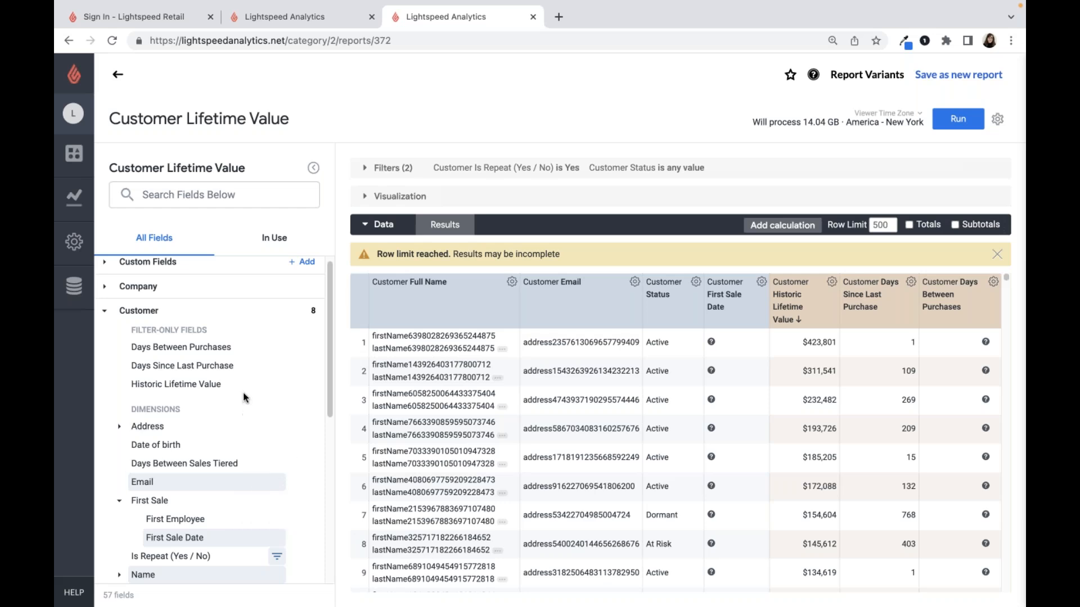
pyautogui.click(275, 388)
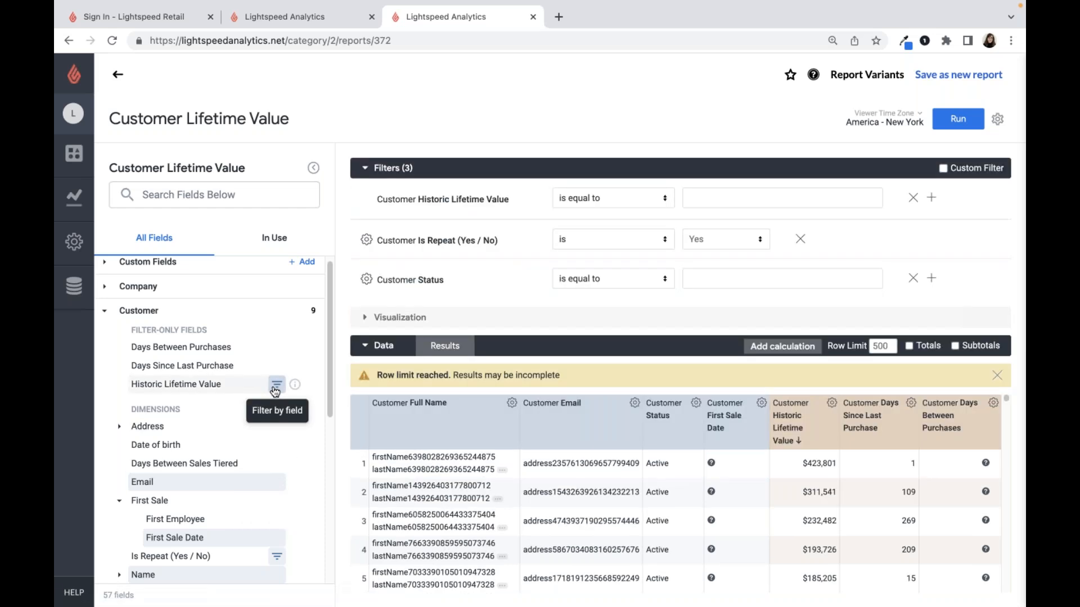
pyautogui.click(636, 204)
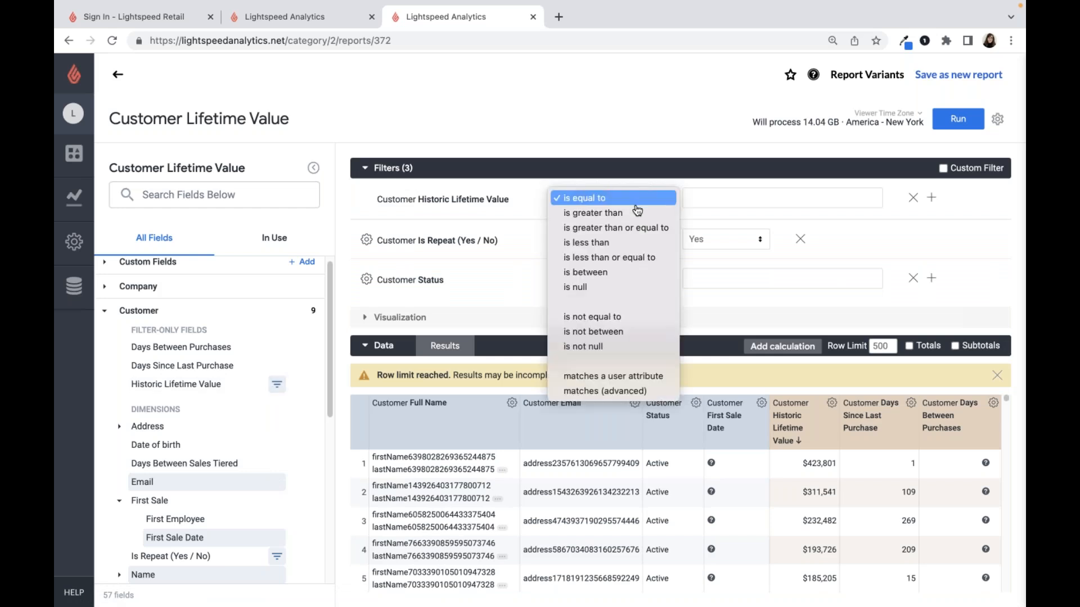
pyautogui.click(630, 272)
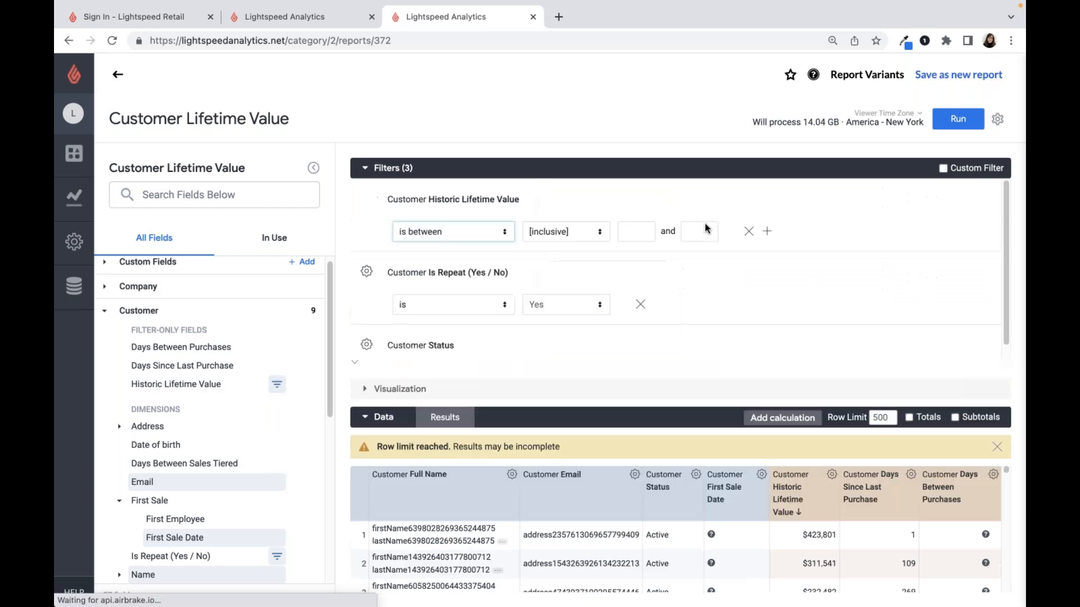
pyautogui.click(796, 199)
pyautogui.write('20000')
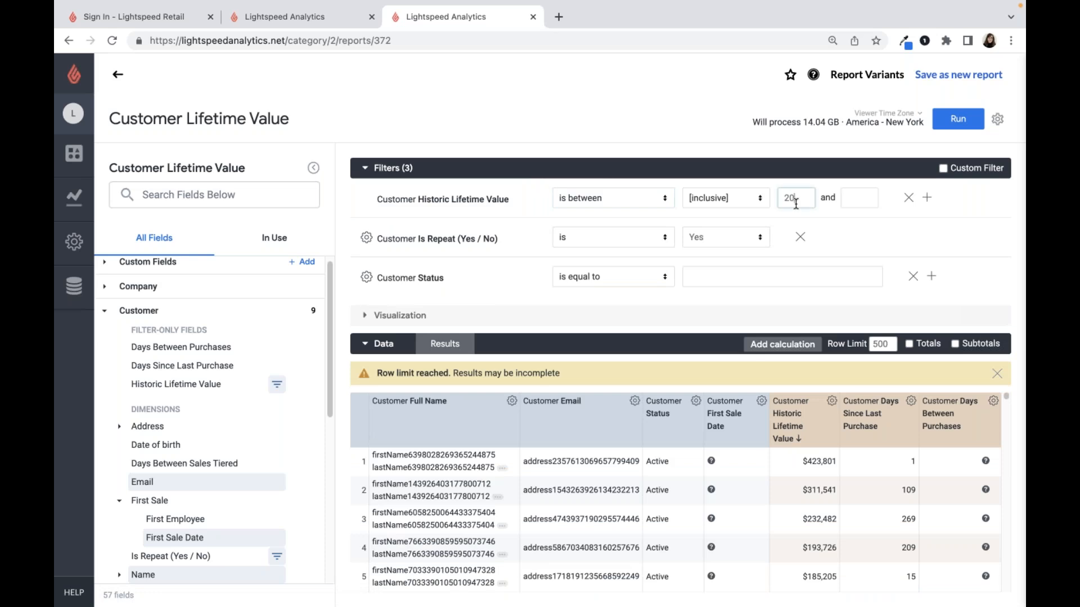
pyautogui.click(857, 202)
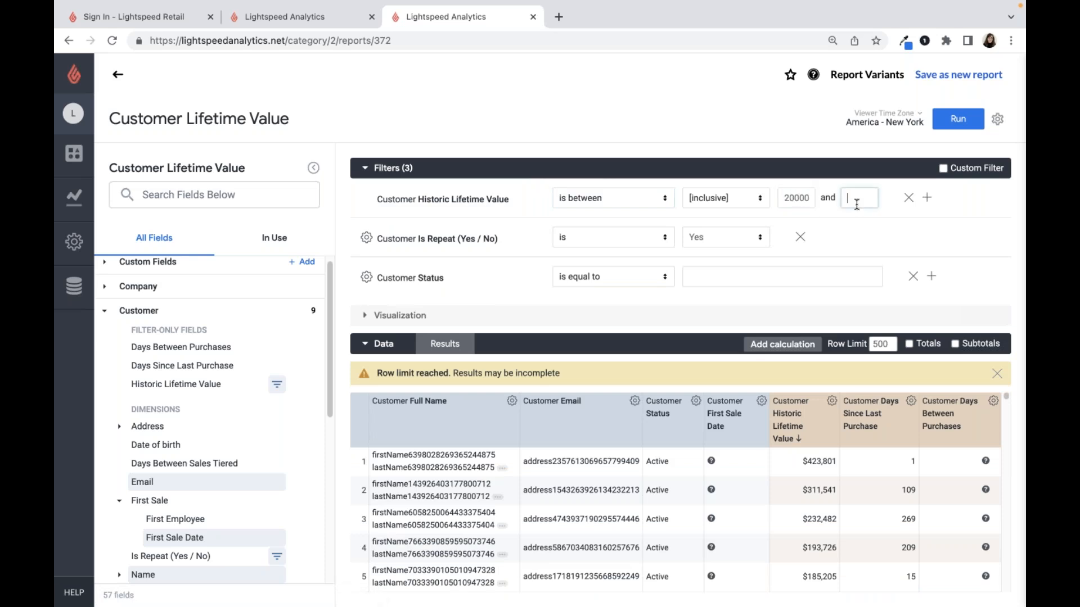
pyautogui.write('100000')
pyautogui.click(847, 231)
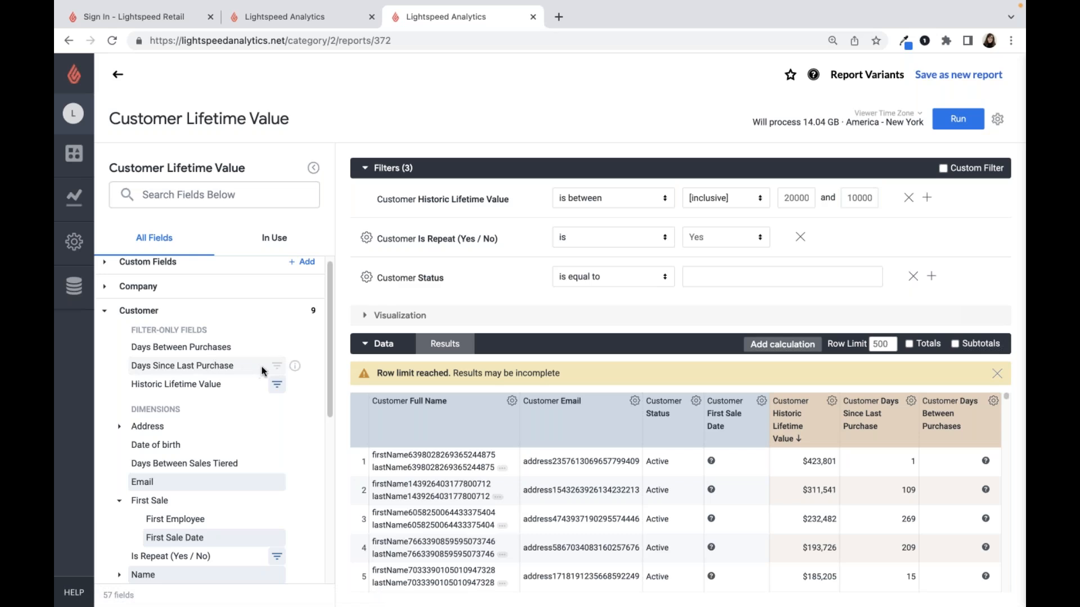
# - Add a filter requiring Customer Days Since Last Purchase to be less than 90, and run the report
pyautogui.click(277, 367)
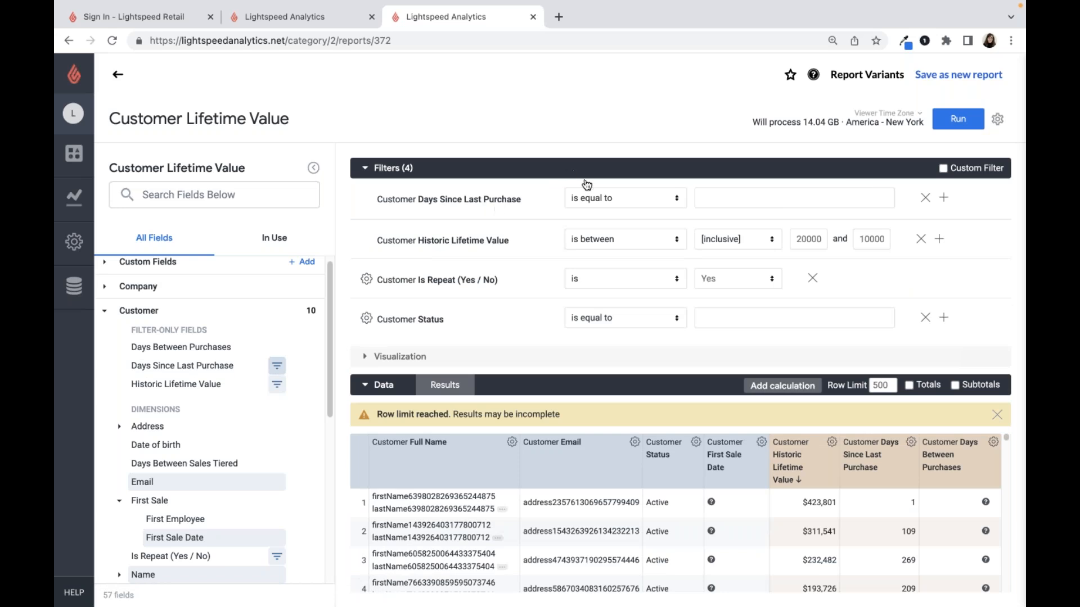
pyautogui.click(604, 198)
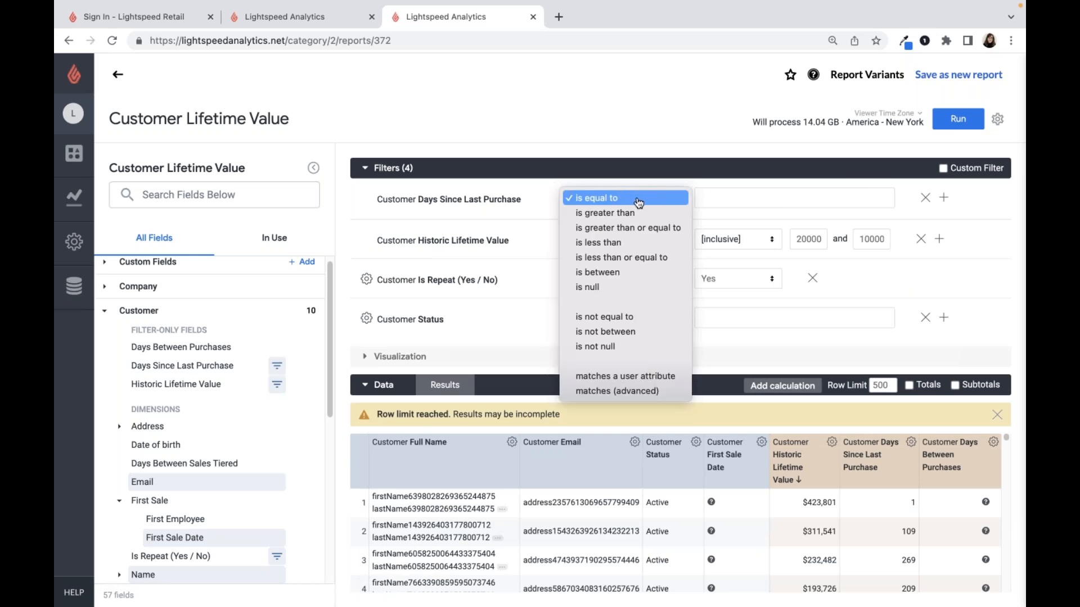
pyautogui.click(653, 243)
pyautogui.click(741, 197)
pyautogui.write('90')
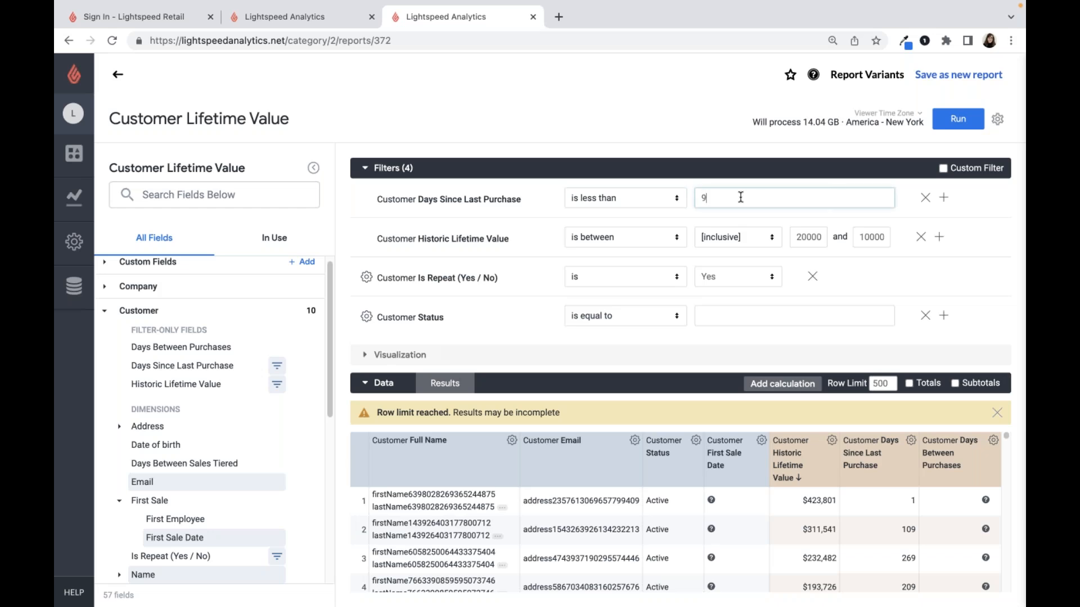
pyautogui.click(951, 126)
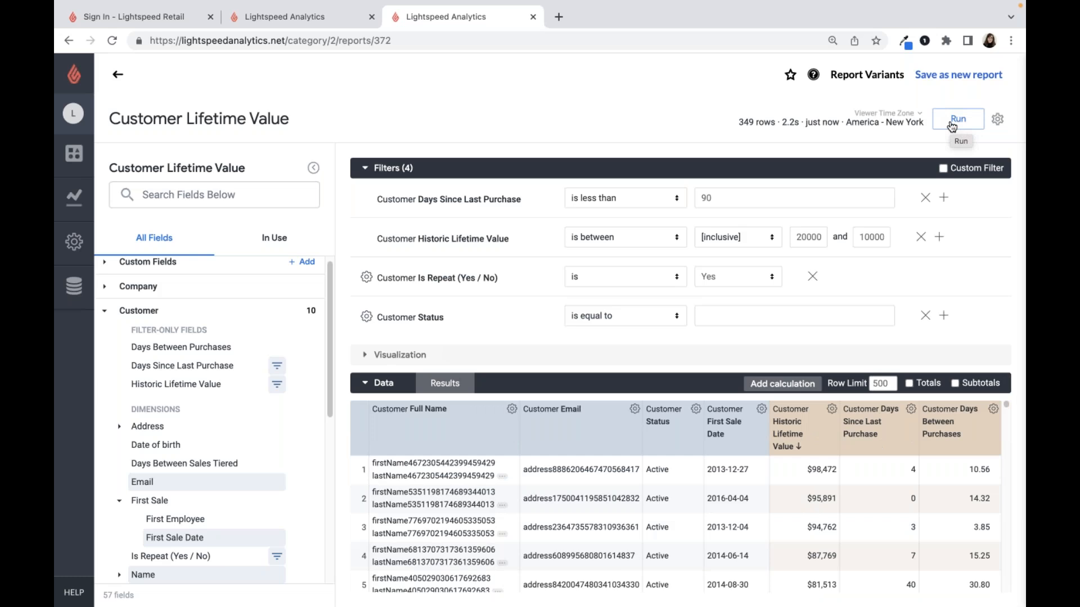
# - Collapse the filters section and remove all fields and filters from the report
pyautogui.click(392, 167)
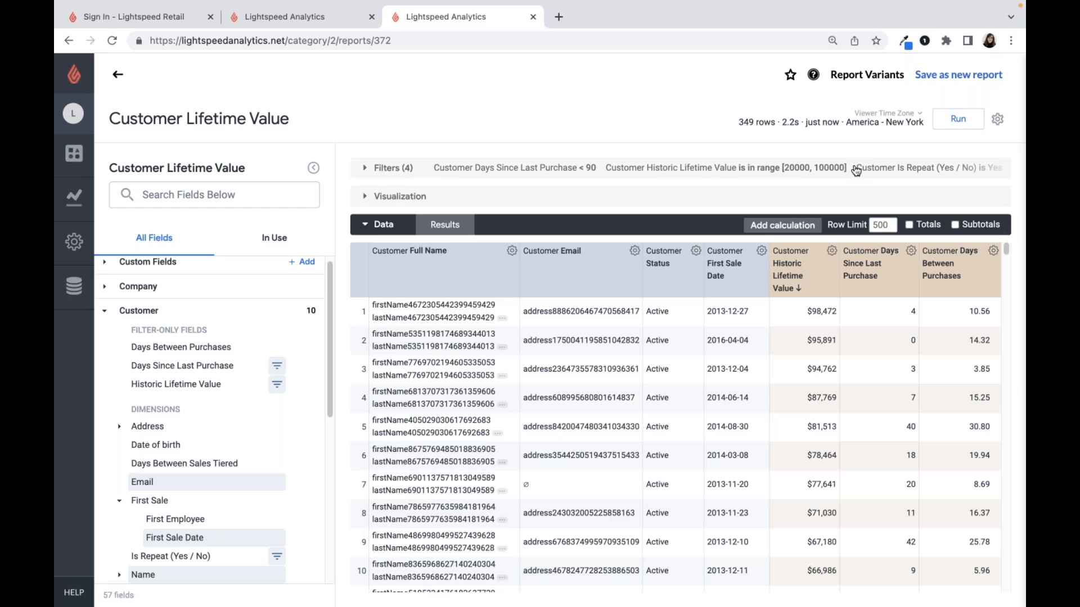
pyautogui.click(997, 120)
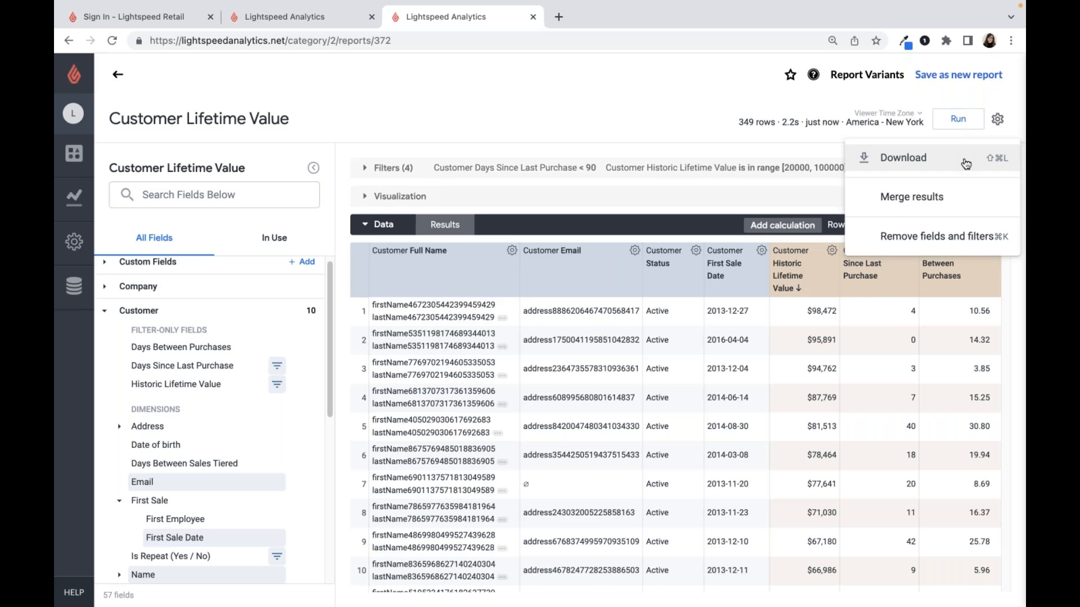
pyautogui.click(702, 118)
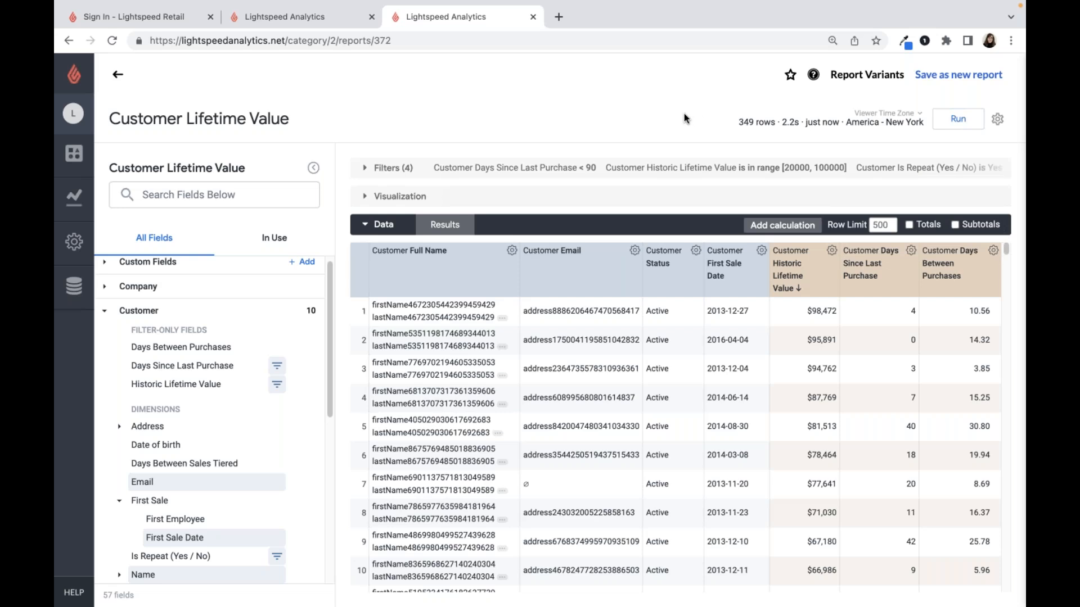
pyautogui.click(997, 119)
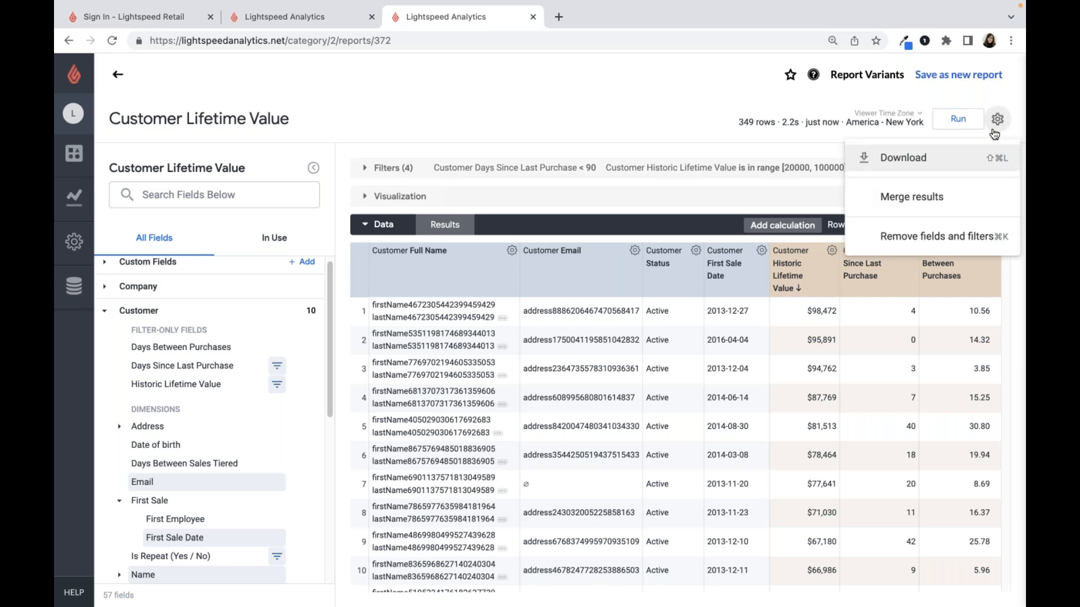
pyautogui.click(967, 242)
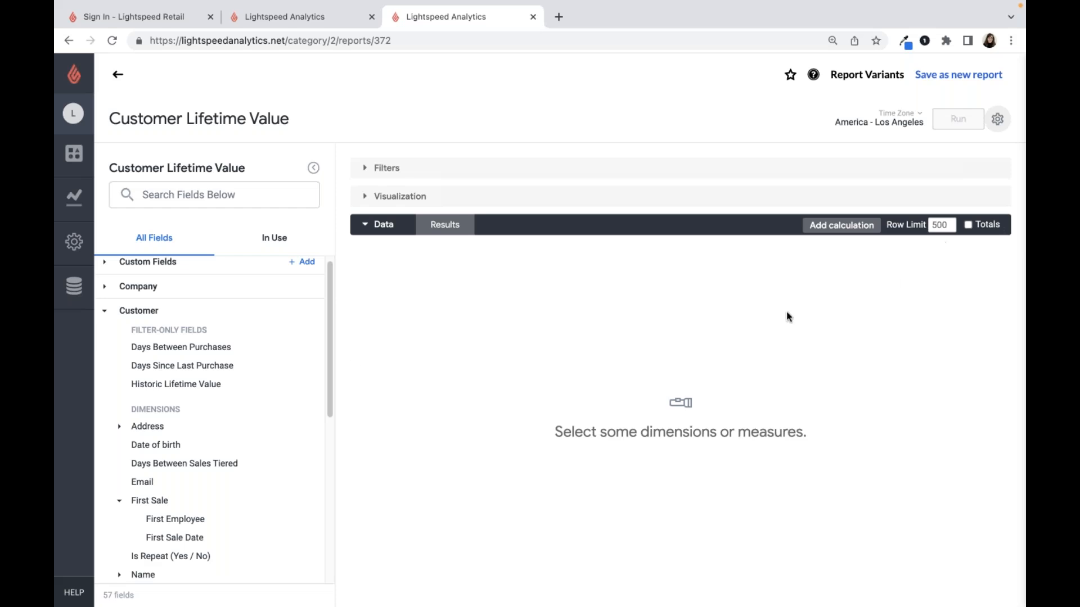
# - Add the customer Email and First Sale Date dimensions and the Avg Lifetime Value measure to the emptied report
pyautogui.scroll(-1, 167, 403)
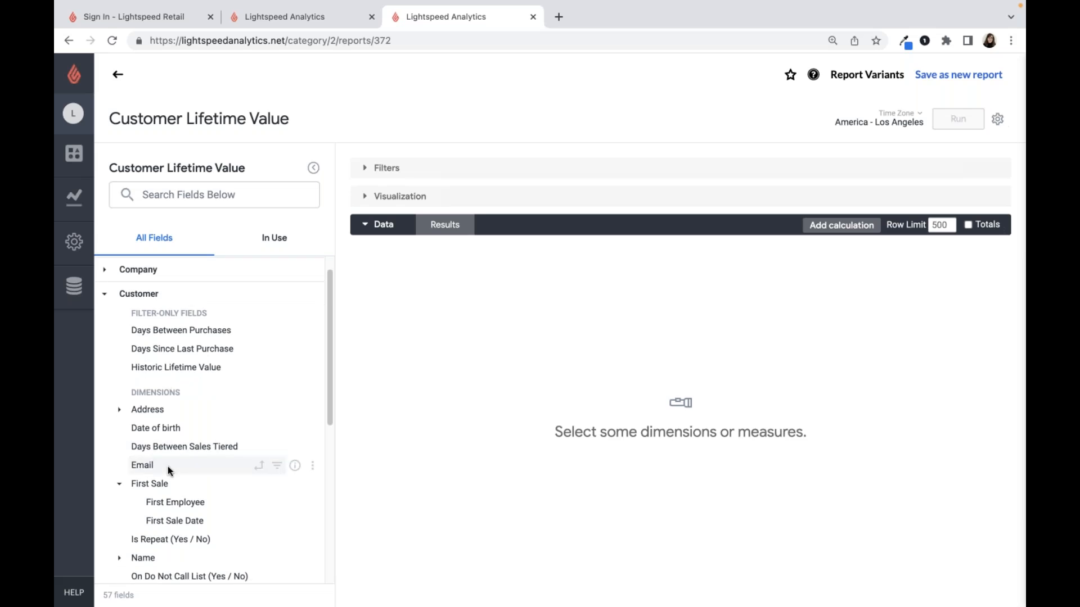
pyautogui.click(167, 466)
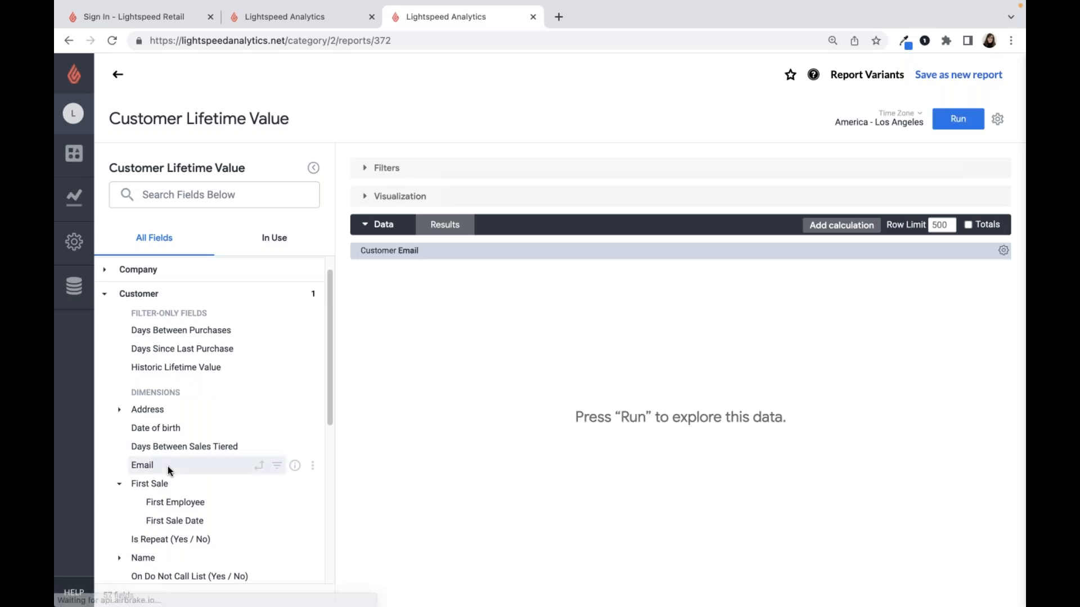
pyautogui.click(176, 522)
pyautogui.scroll(-5, 184, 467)
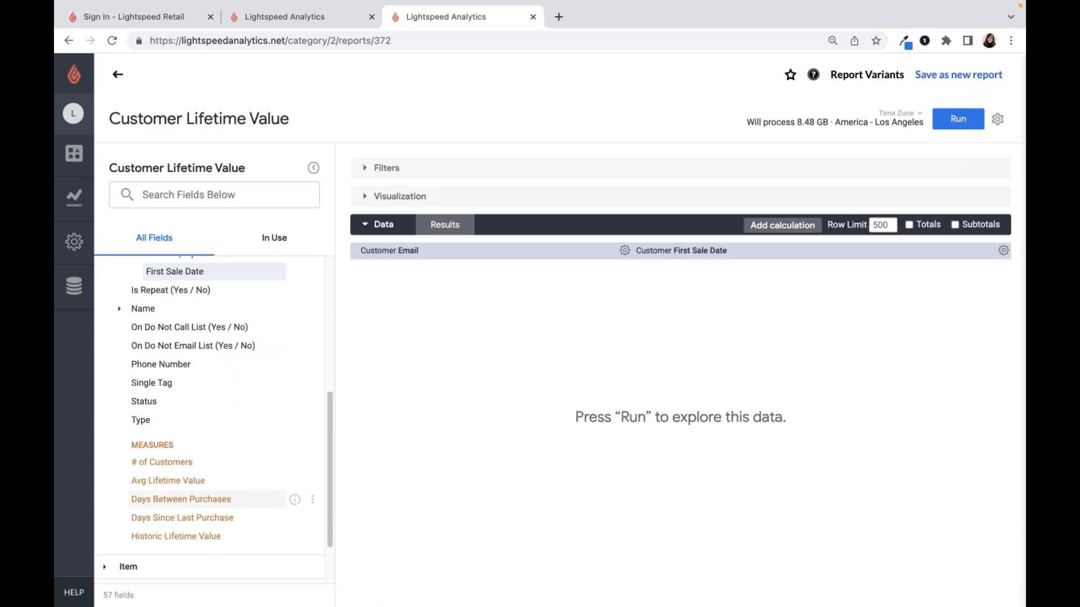
pyautogui.click(209, 481)
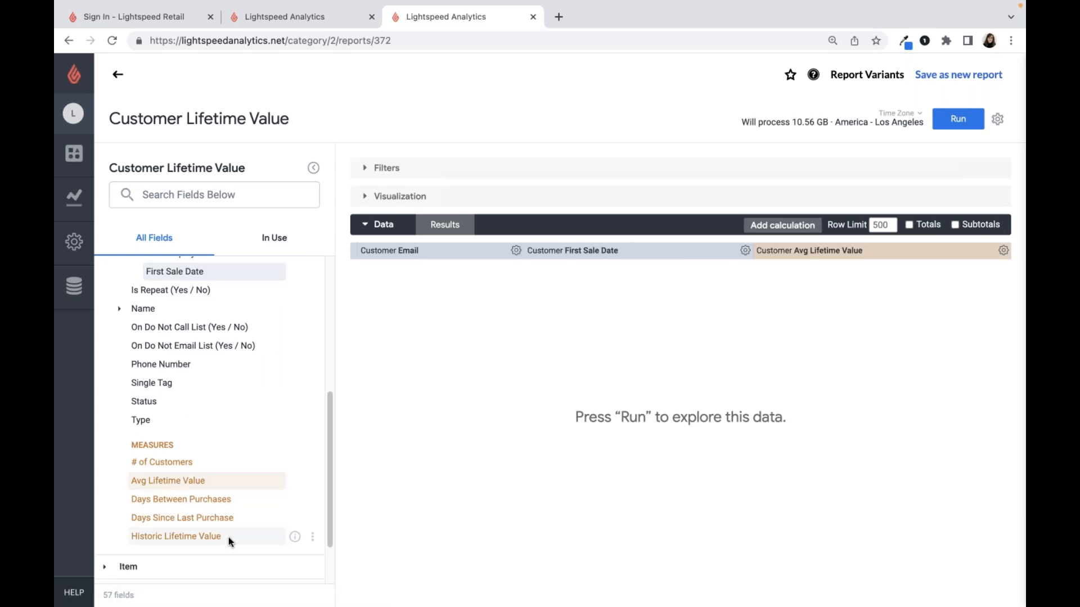
# - Add the Historic Lifetime Value measure to the Customer Lifetime Value report and close that report's browser tab
pyautogui.click(229, 537)
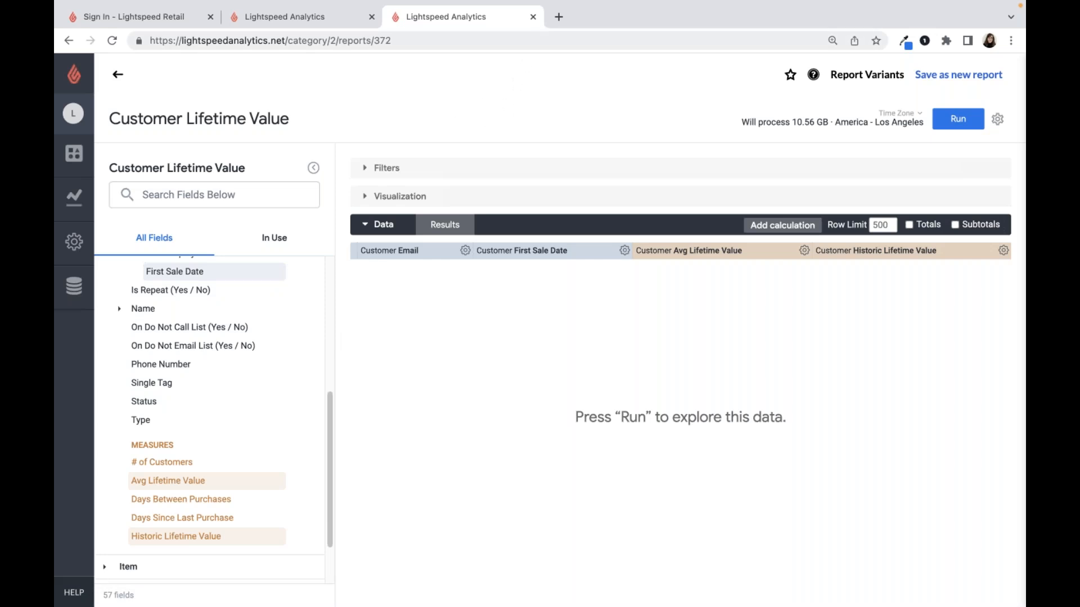
pyautogui.click(533, 17)
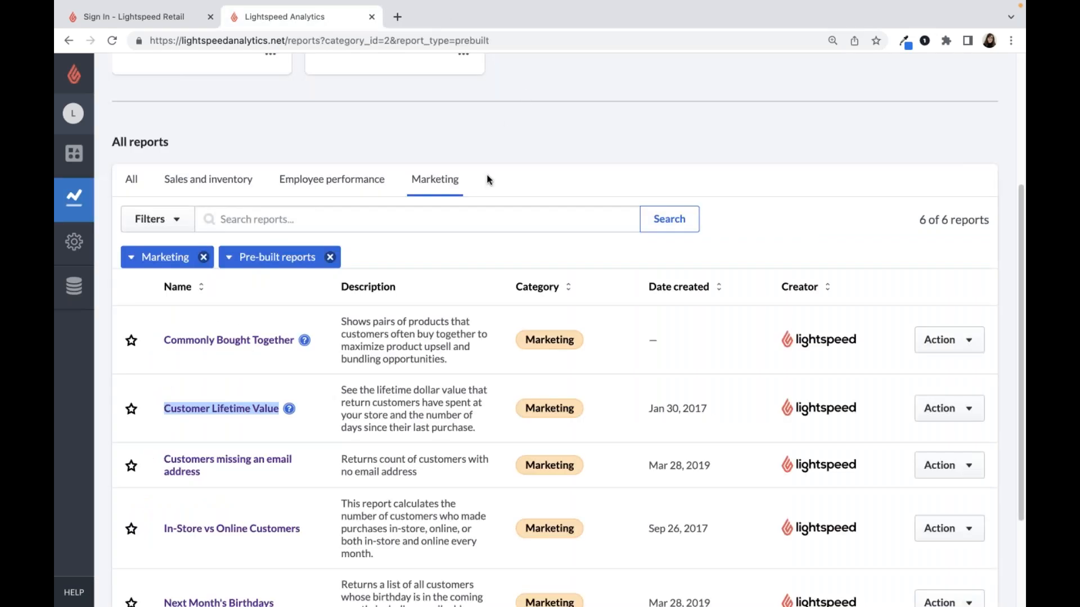
# - Open the pre-built Customer Lifetime Value report and view the explore and link options for the customer name in row 3
pyautogui.click(250, 416)
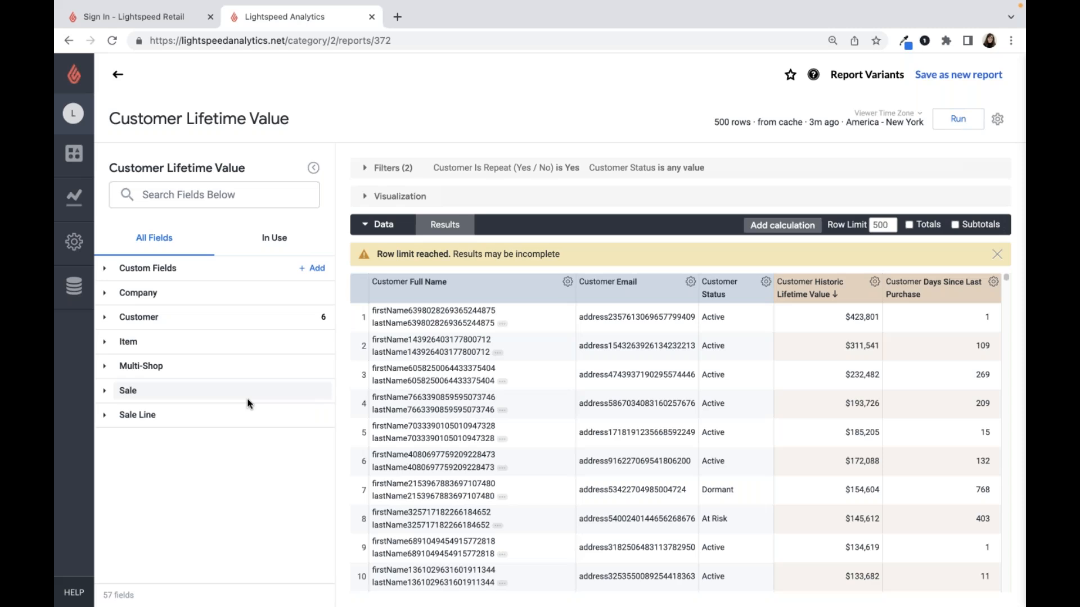
pyautogui.click(383, 380)
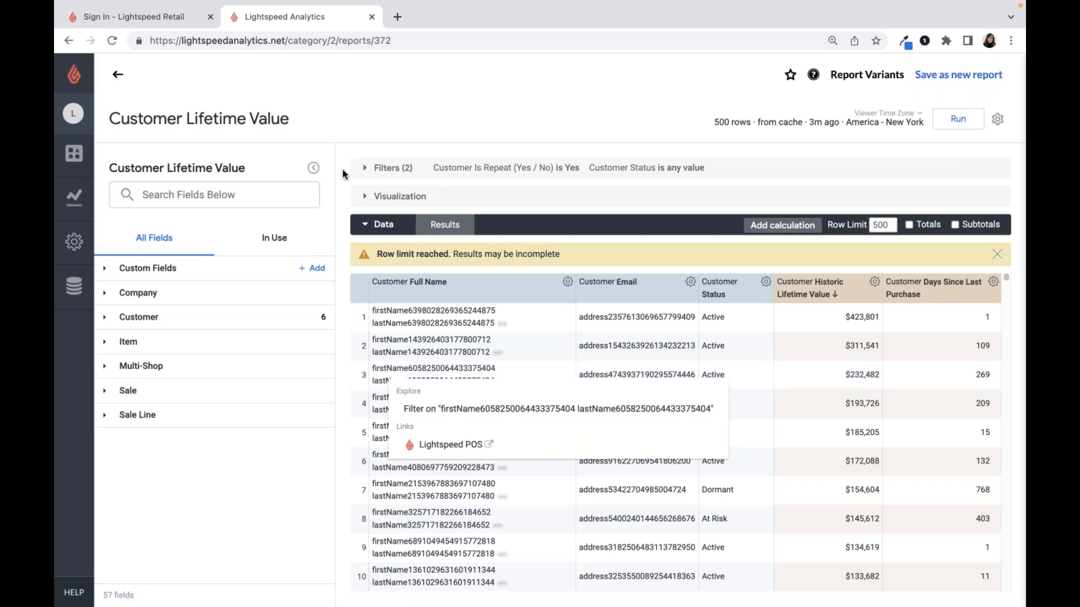
pyautogui.click(366, 383)
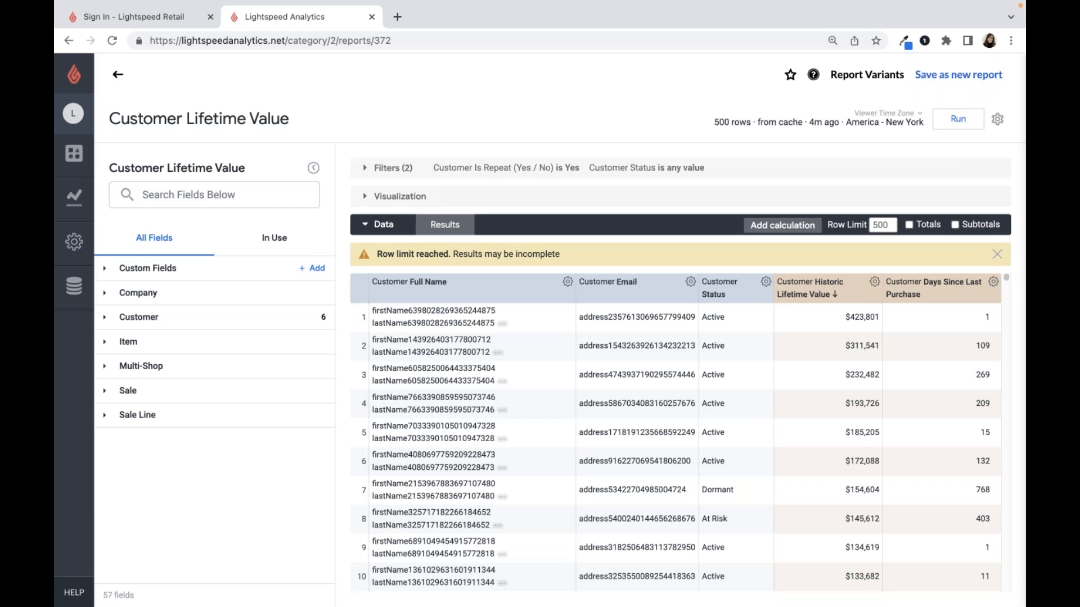
# - Review the file formats available for downloading the Customer Lifetime Value report, and close the download options without downloading
pyautogui.click(1001, 125)
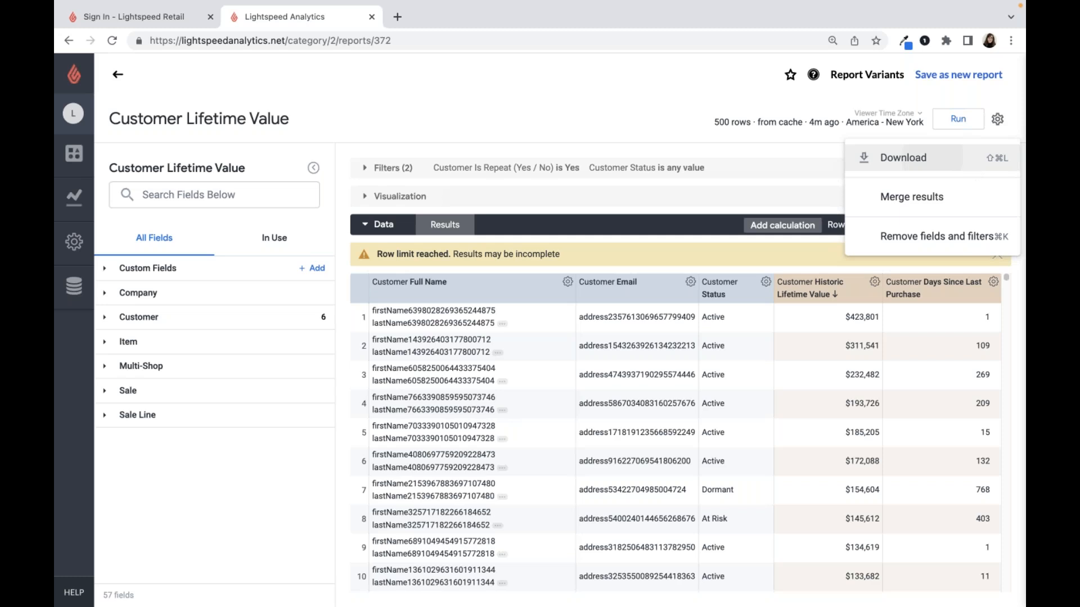
pyautogui.click(974, 170)
pyautogui.click(679, 166)
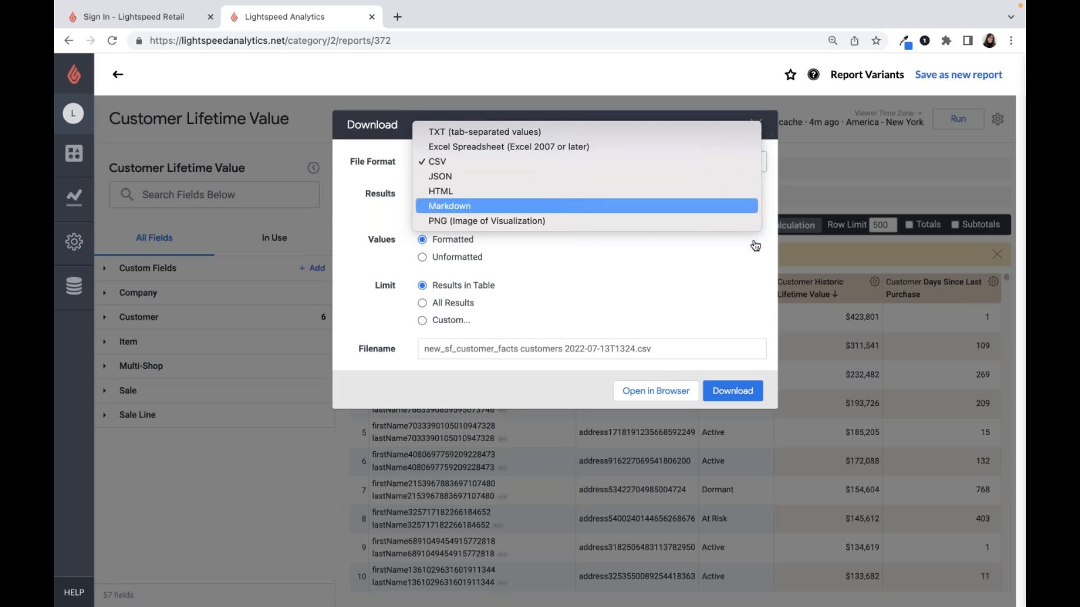
pyautogui.click(766, 282)
pyautogui.click(756, 125)
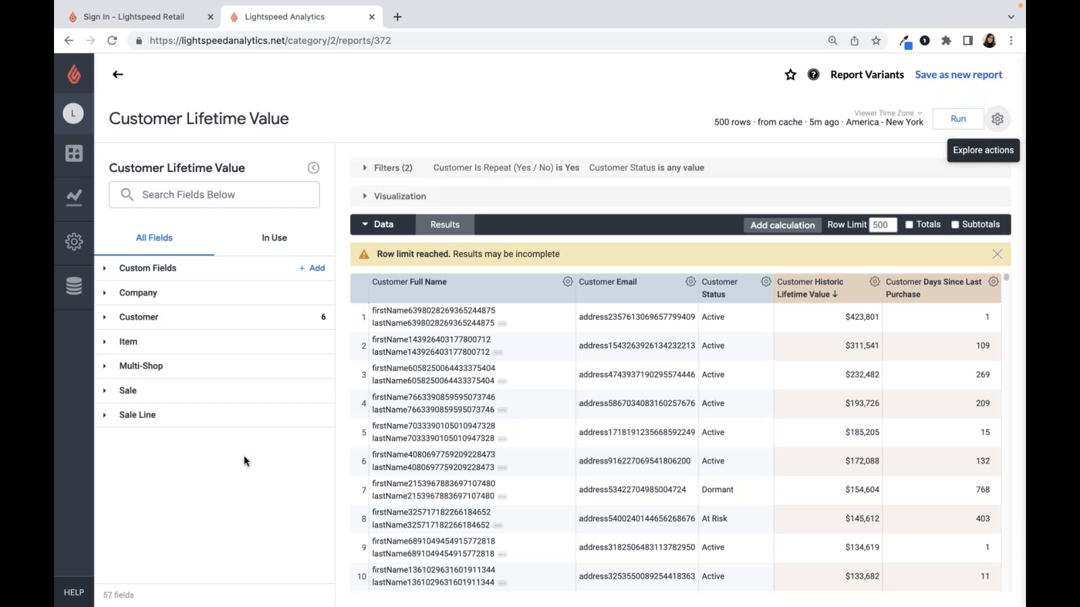
# - Open the Lightspeed Analytics help options to view the documentation, help videos and support contact
pyautogui.click(72, 600)
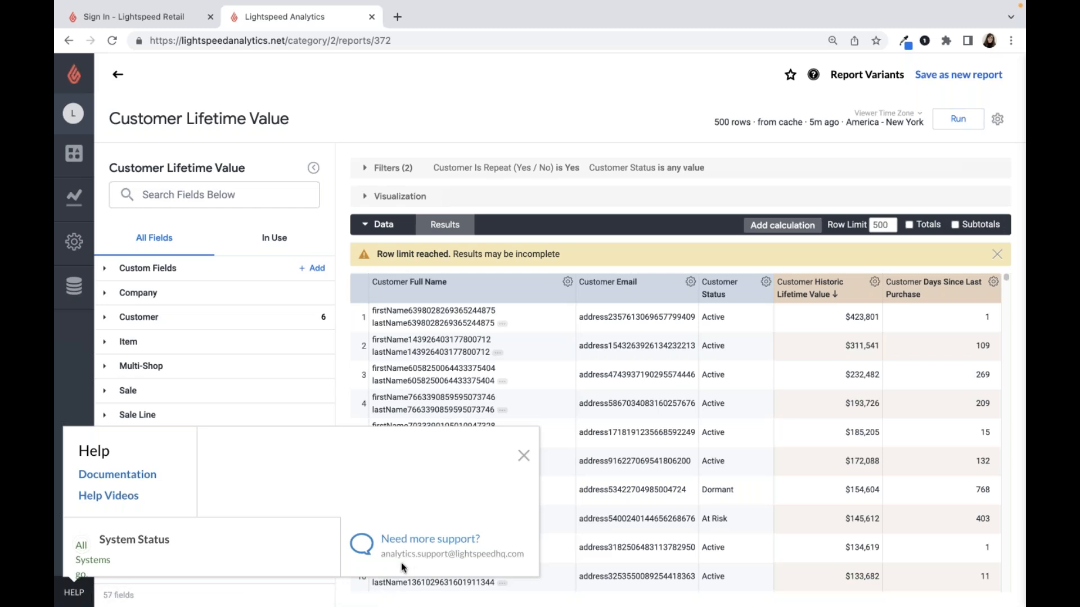
# - Switch to the Lightspeed Retail tab and sign in with the owner's username and the account password
pyautogui.click(186, 32)
pyautogui.click(546, 268)
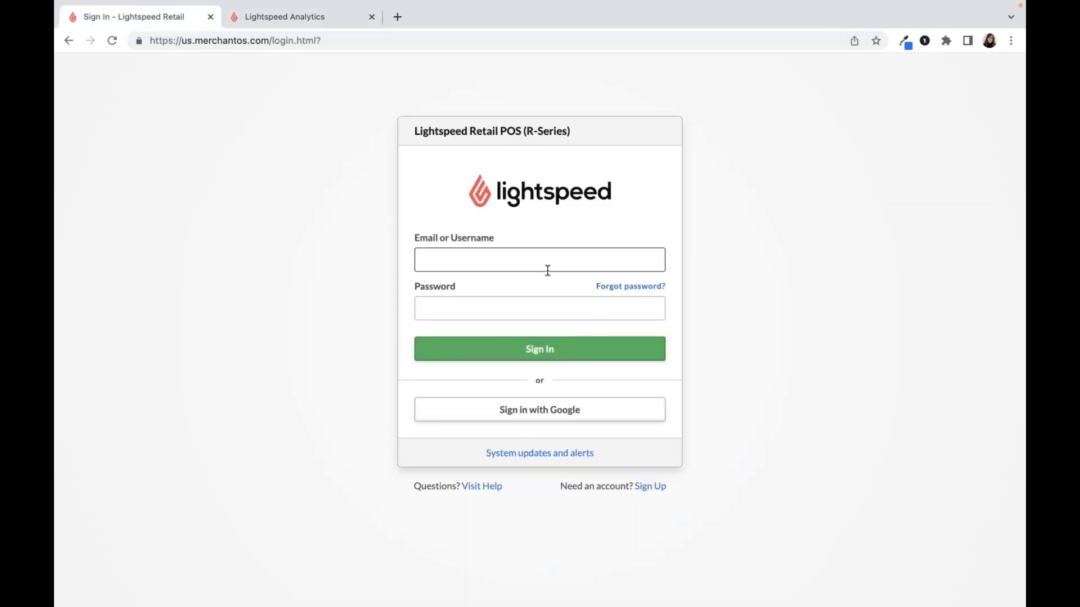
pyautogui.write('o')
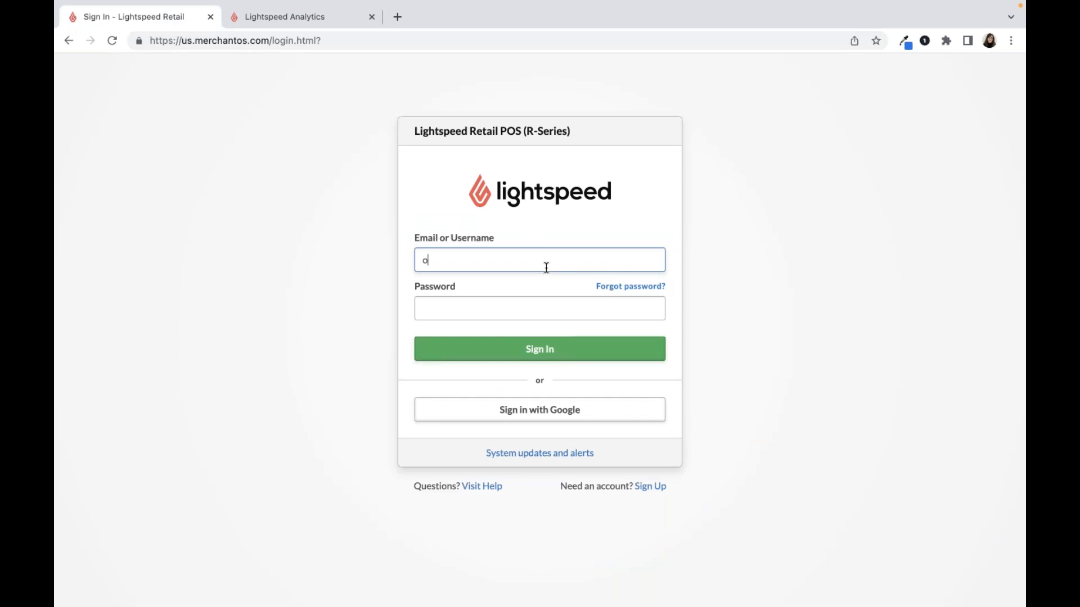
pyautogui.write('wner.crochetcorner')
pyautogui.press('Tab')
pyautogui.write('••••••••••')
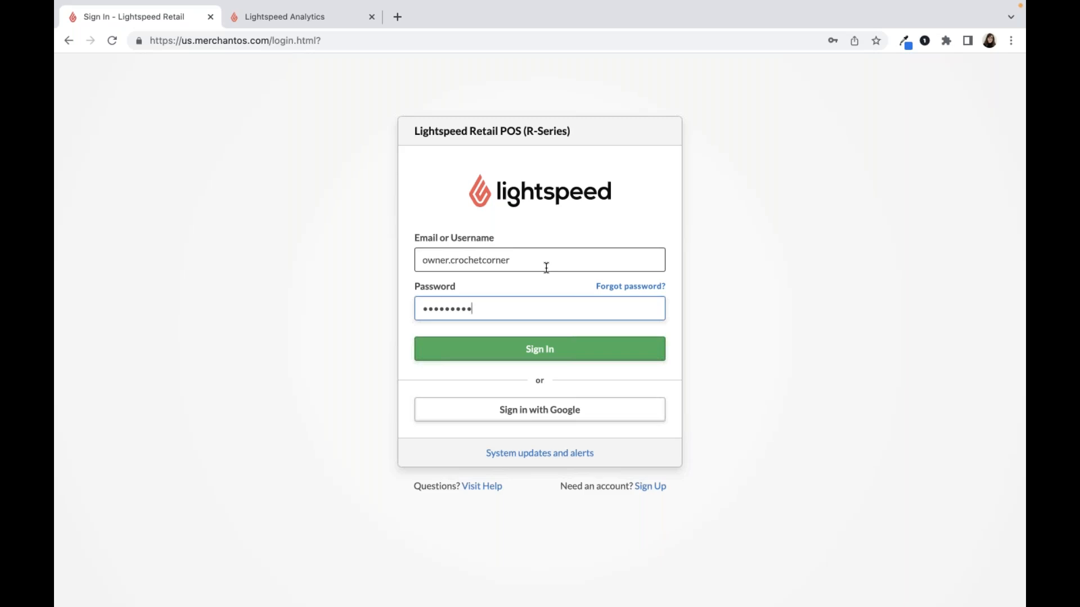
pyautogui.press('Return')
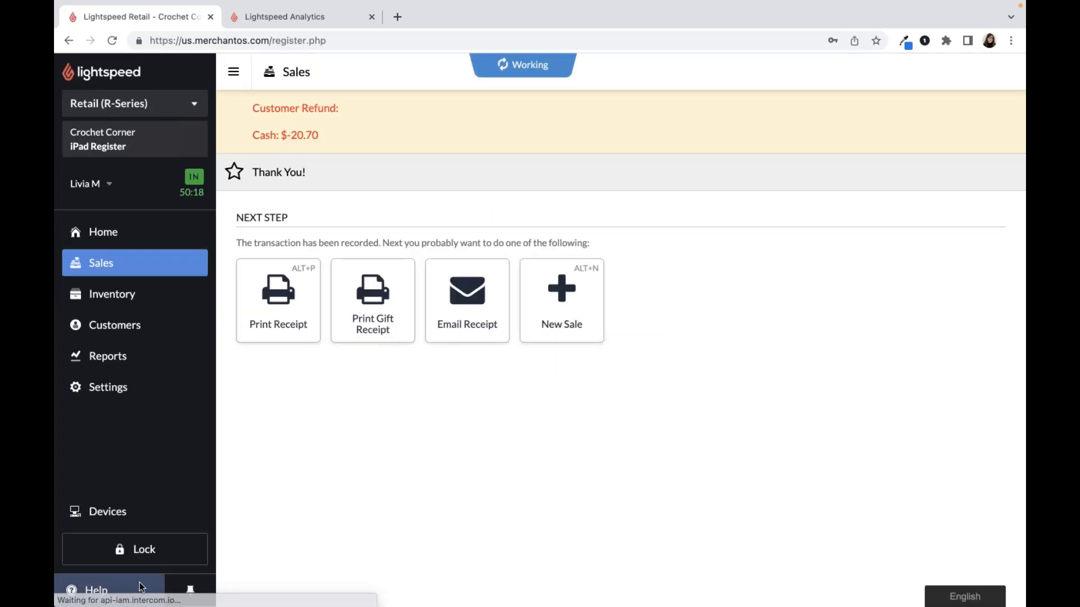
# - Open the Retail (R-Series) Help Center from the help options and find the Lightspeed Analytics topic
pyautogui.click(90, 590)
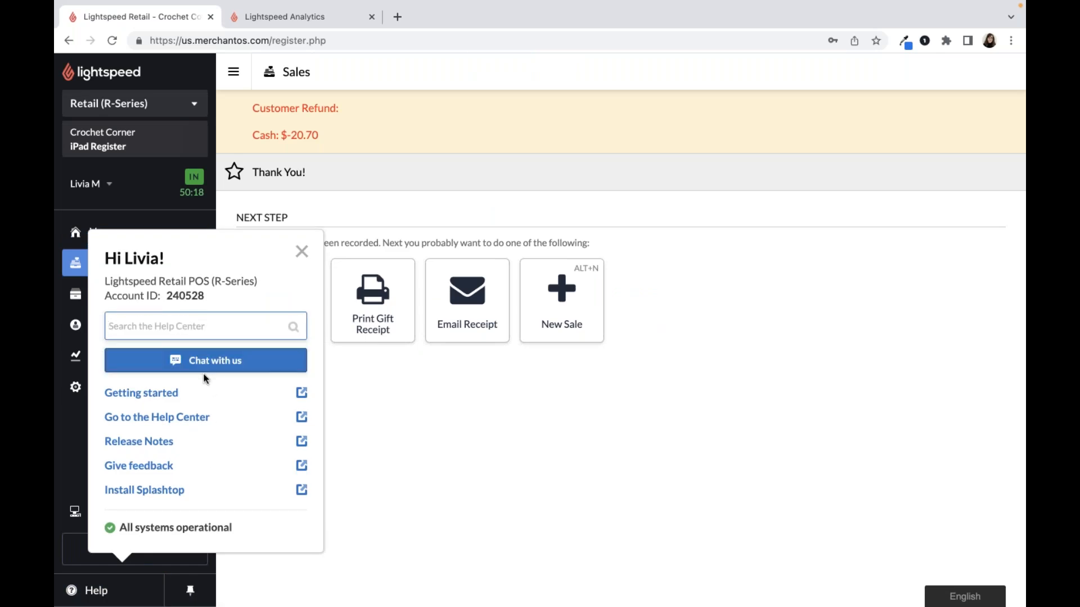
pyautogui.click(186, 419)
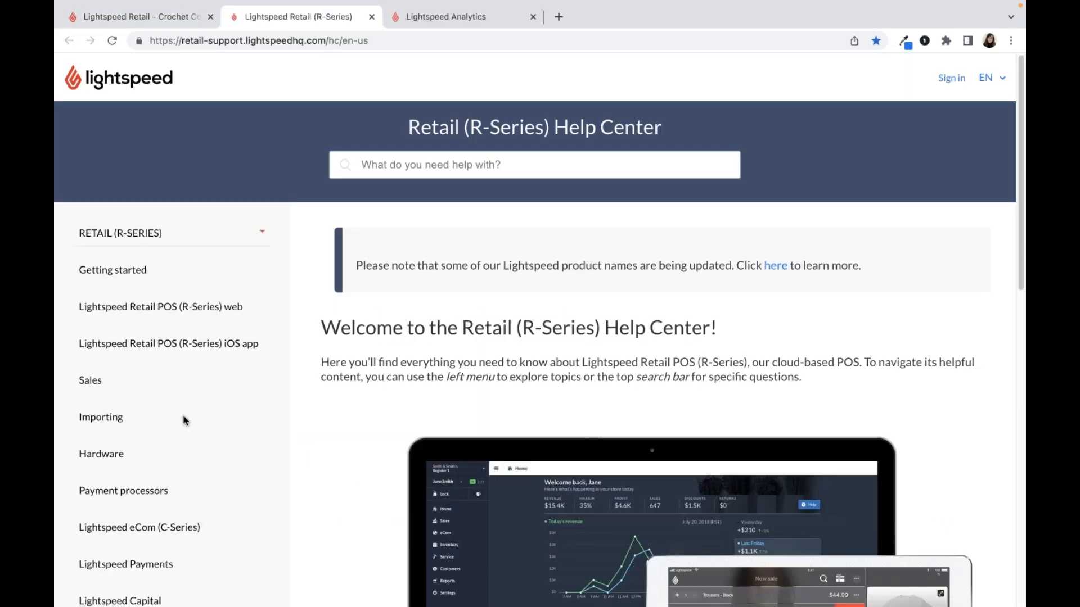
pyautogui.scroll(-4, 185, 420)
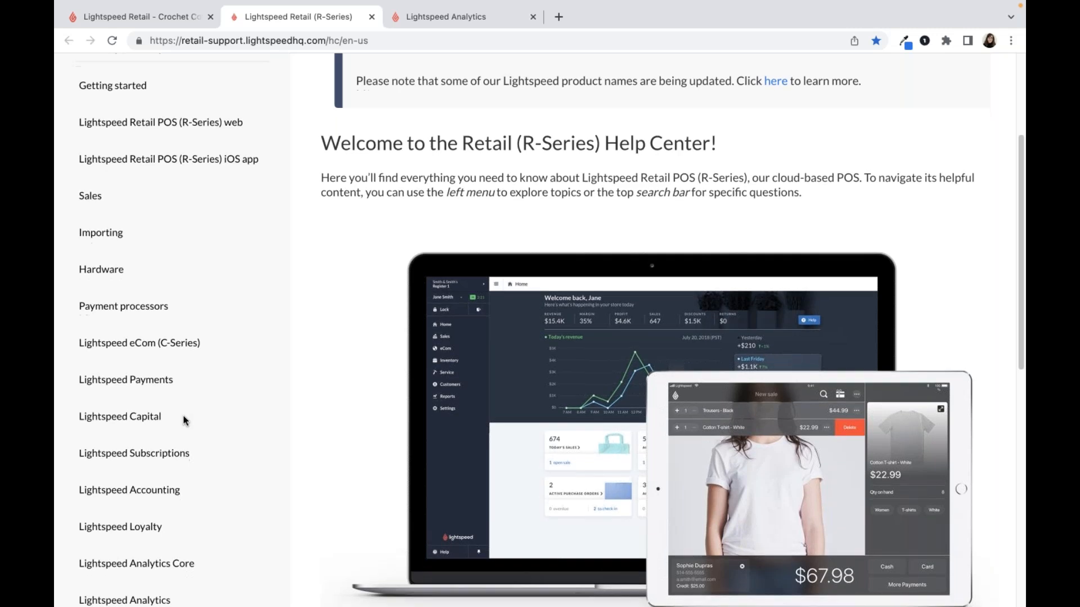
pyautogui.scroll(-3, 186, 420)
pyautogui.moveTo(175, 484); pyautogui.dragTo(86, 487)
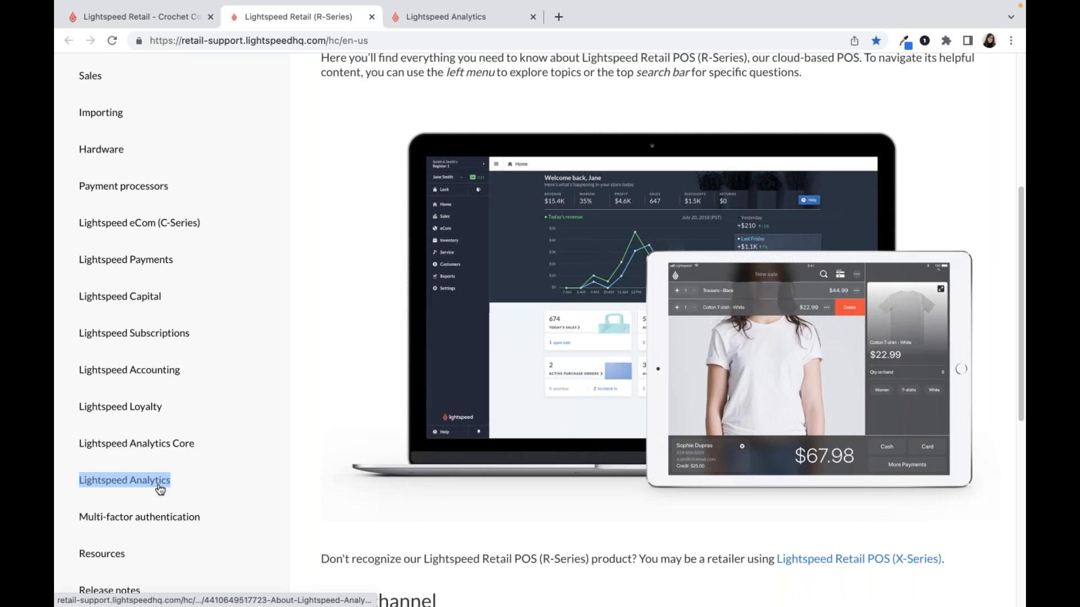
# - Locate the Lightspeed Community link among the resources below the Help Center topics
pyautogui.scroll(-5, 160, 488)
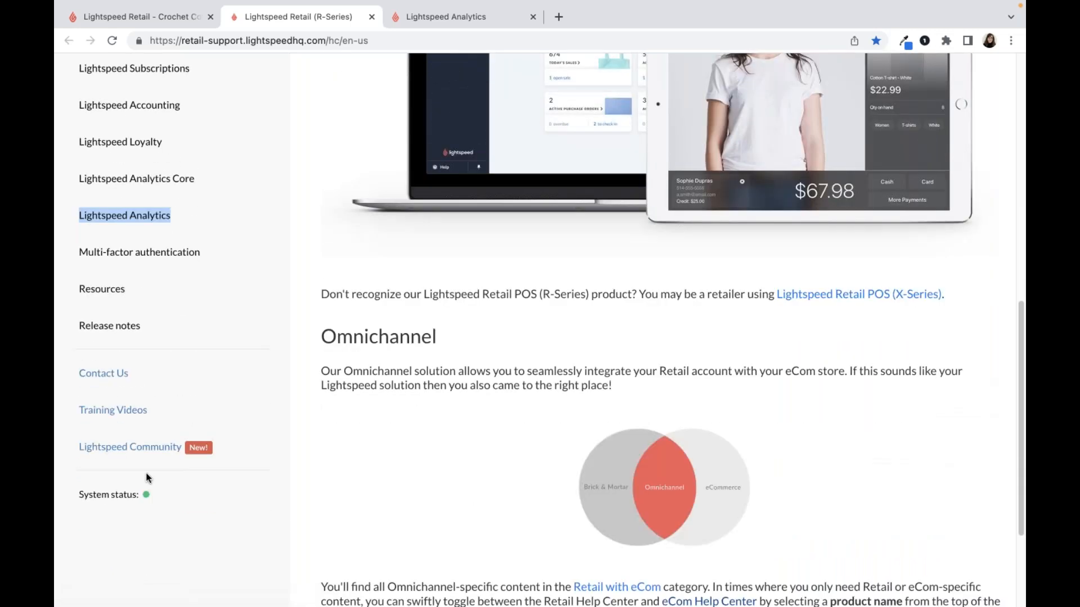
pyautogui.moveTo(66, 455); pyautogui.dragTo(168, 456)
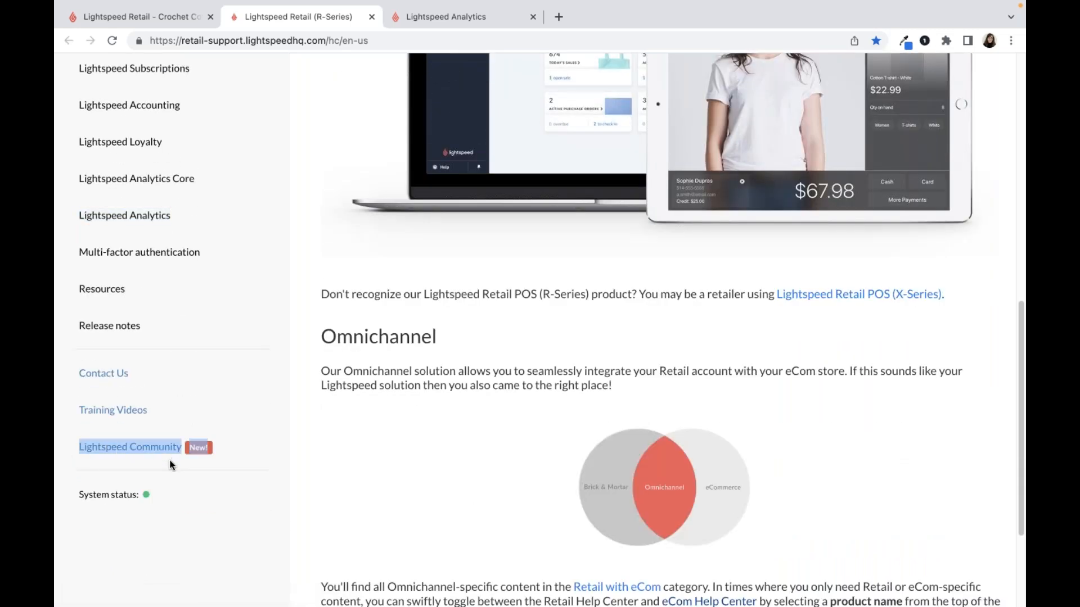
pyautogui.click(172, 465)
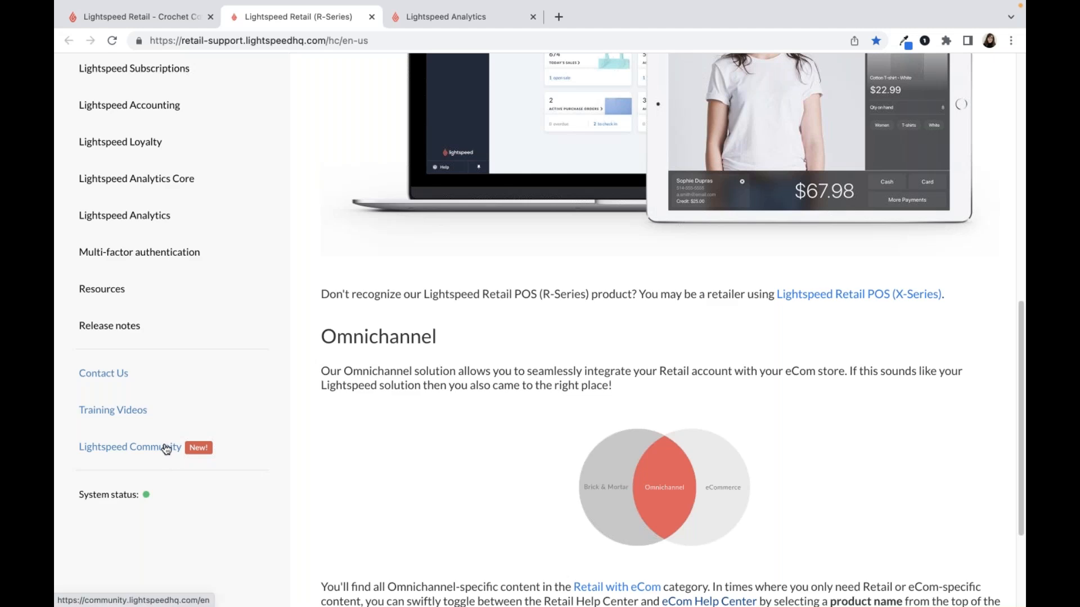
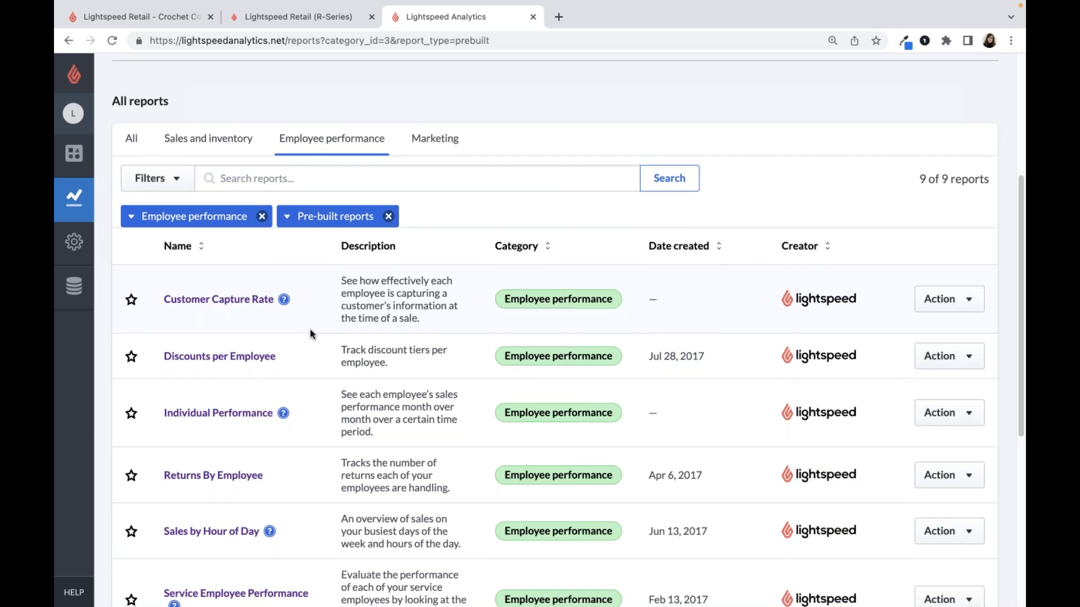
# - Open the pre-built Sales by Hour of Day report in a new browser tab
pyautogui.rightClick(235, 537)
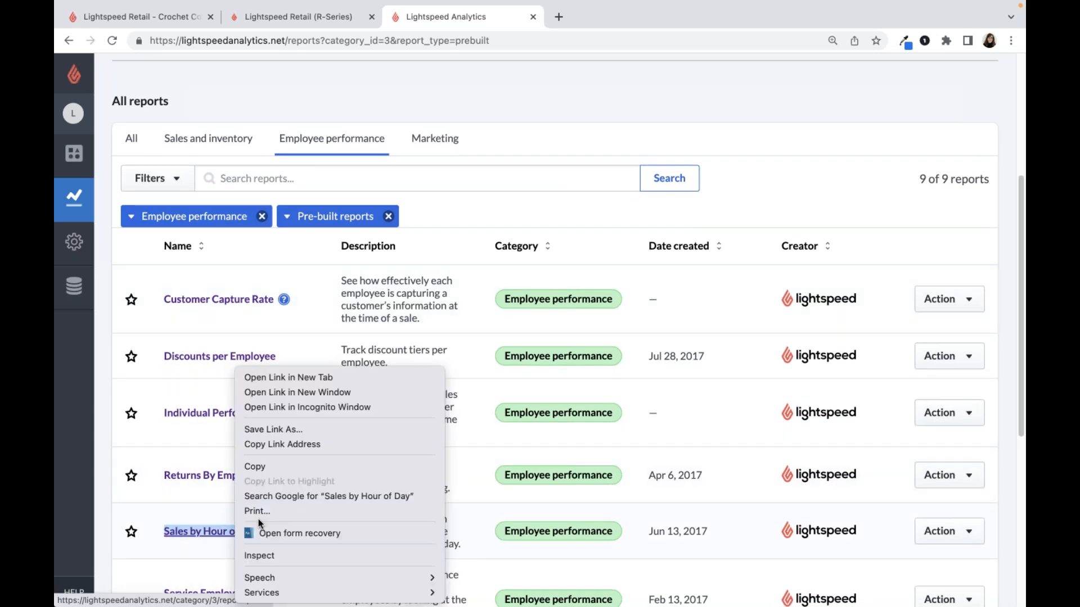
pyautogui.click(256, 377)
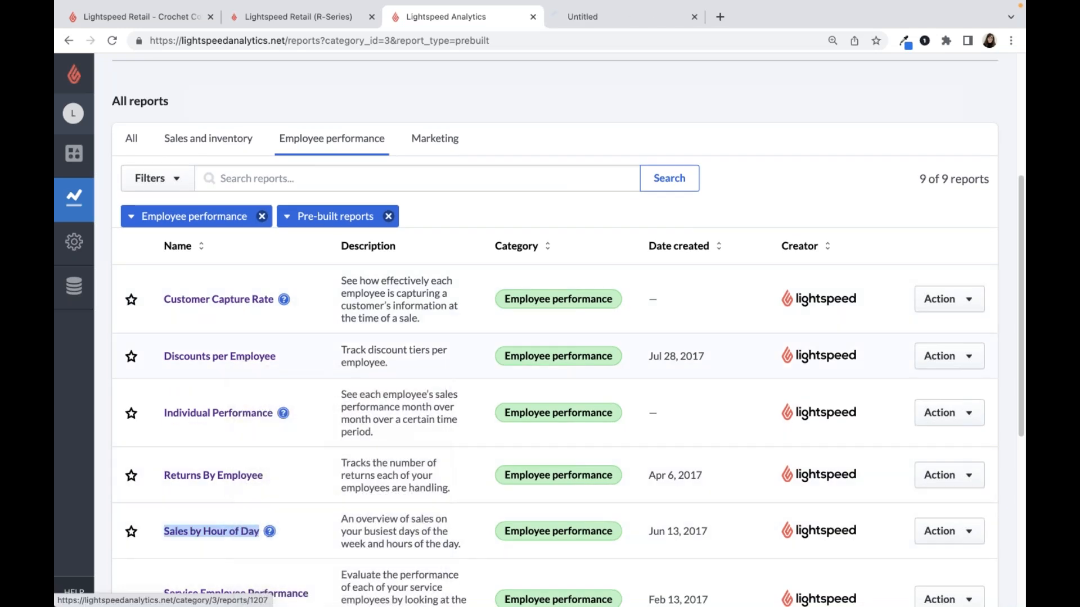
pyautogui.click(623, 23)
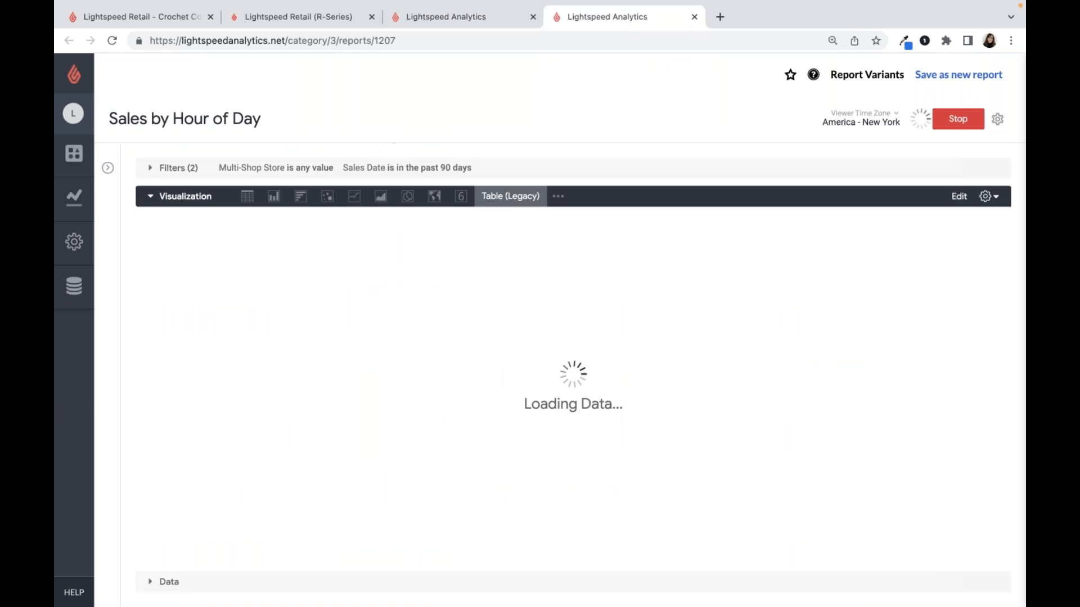
# - Review the report's filters and examine the percent of sales for each hour across the days of the week
pyautogui.click(251, 169)
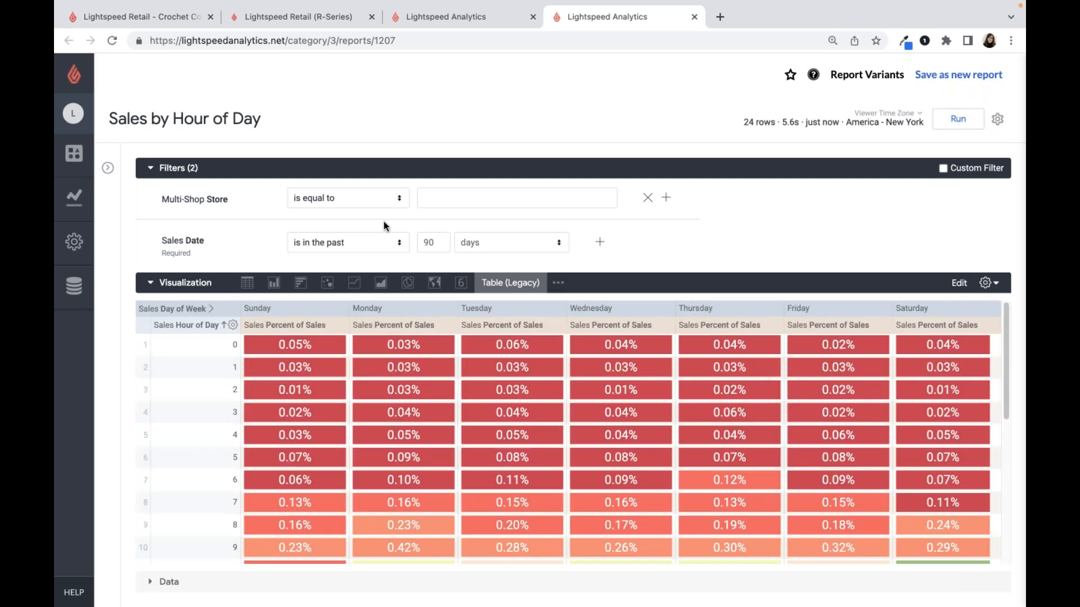
pyautogui.click(193, 168)
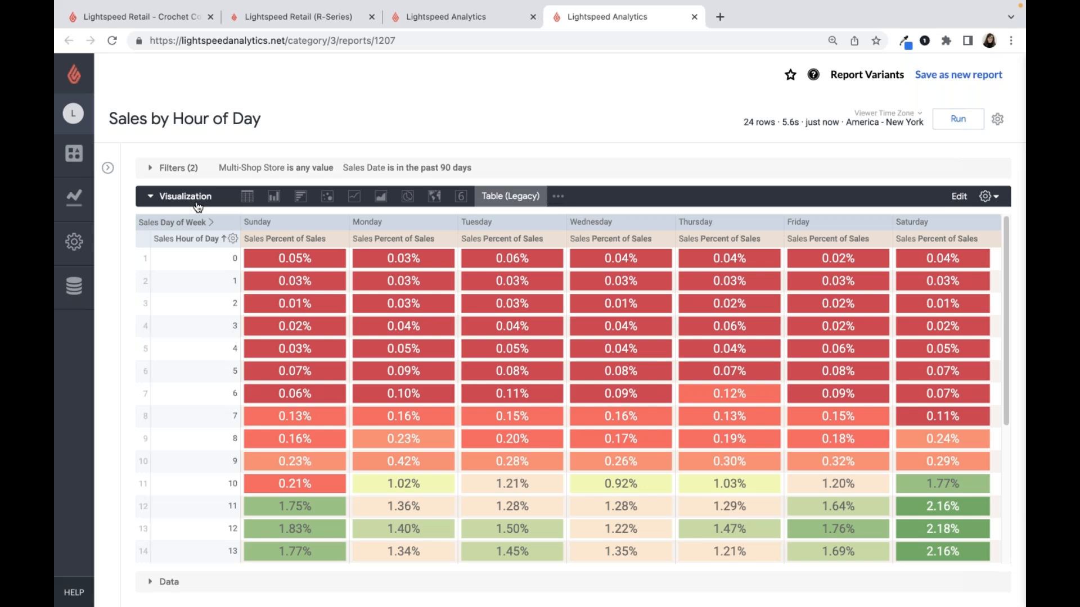
pyautogui.scroll(-3, 276, 303)
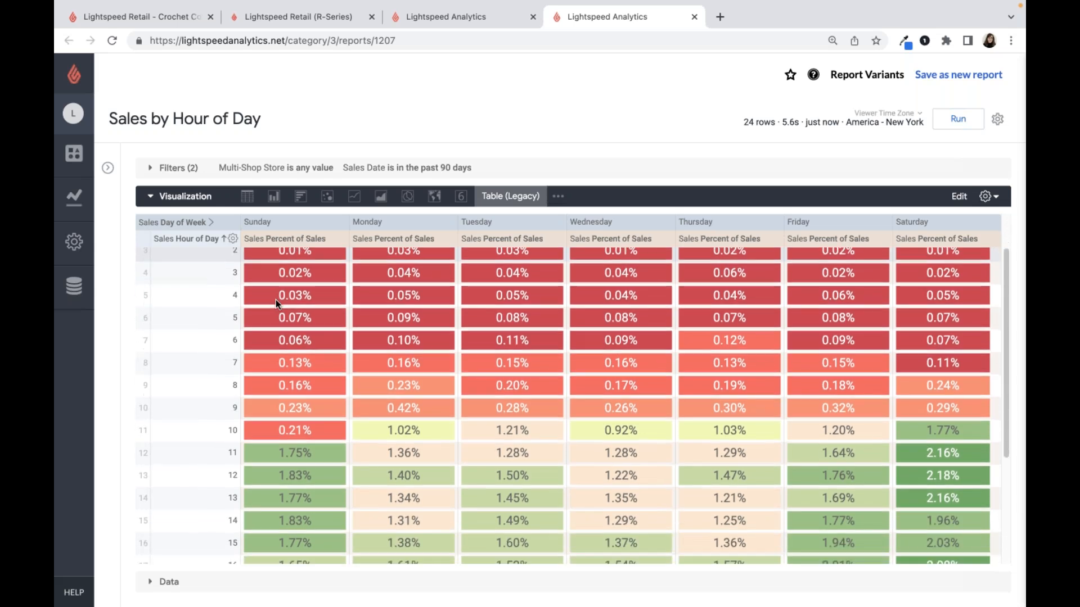
pyautogui.scroll(-1, 275, 303)
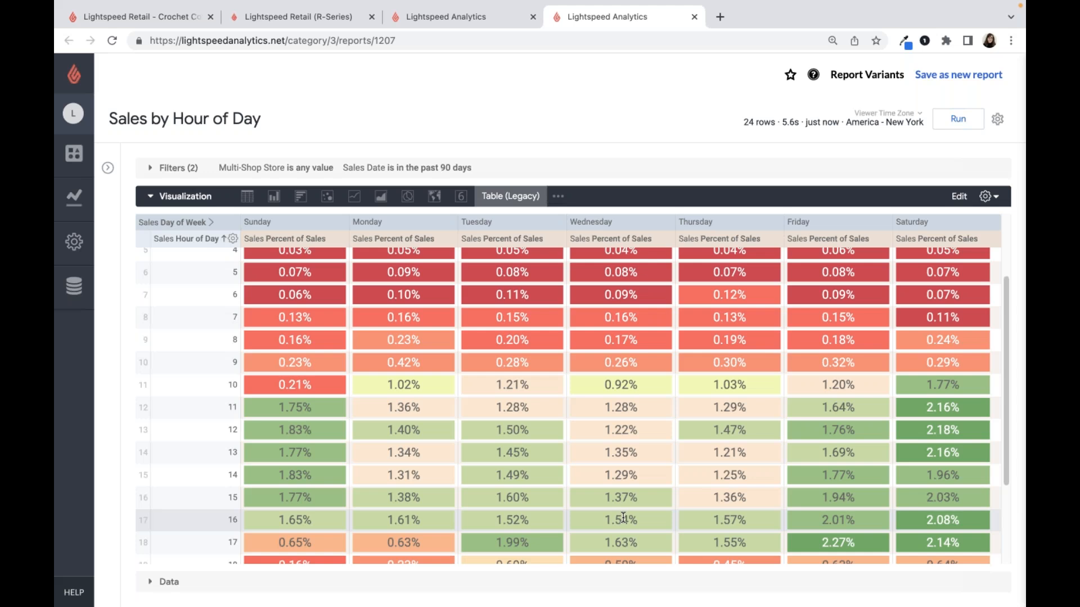
pyautogui.scroll(3, 586, 499)
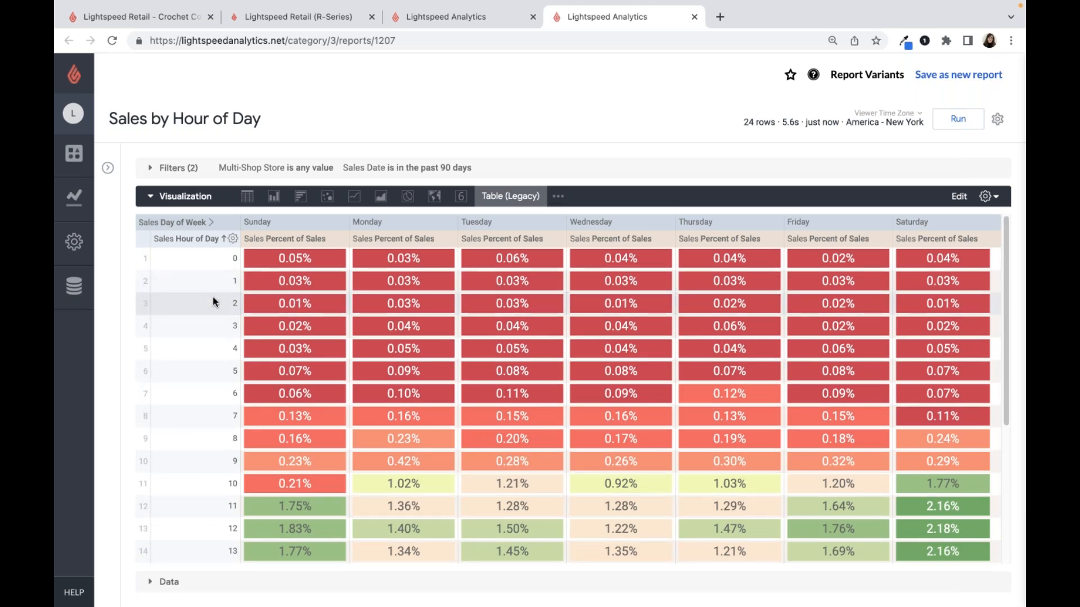
pyautogui.scroll(-3, 212, 298)
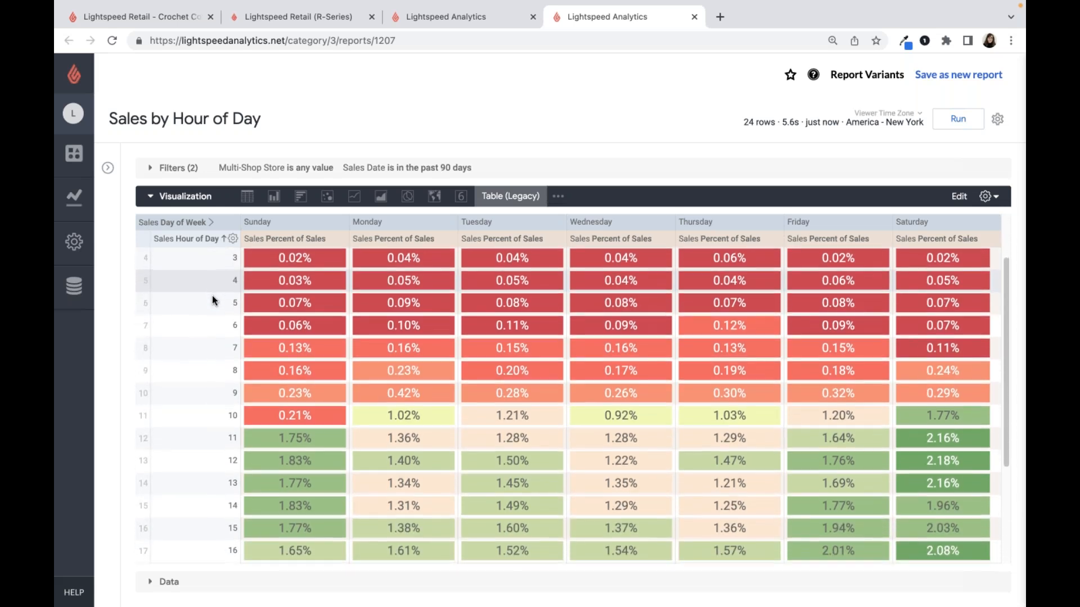
pyautogui.scroll(-2, 211, 295)
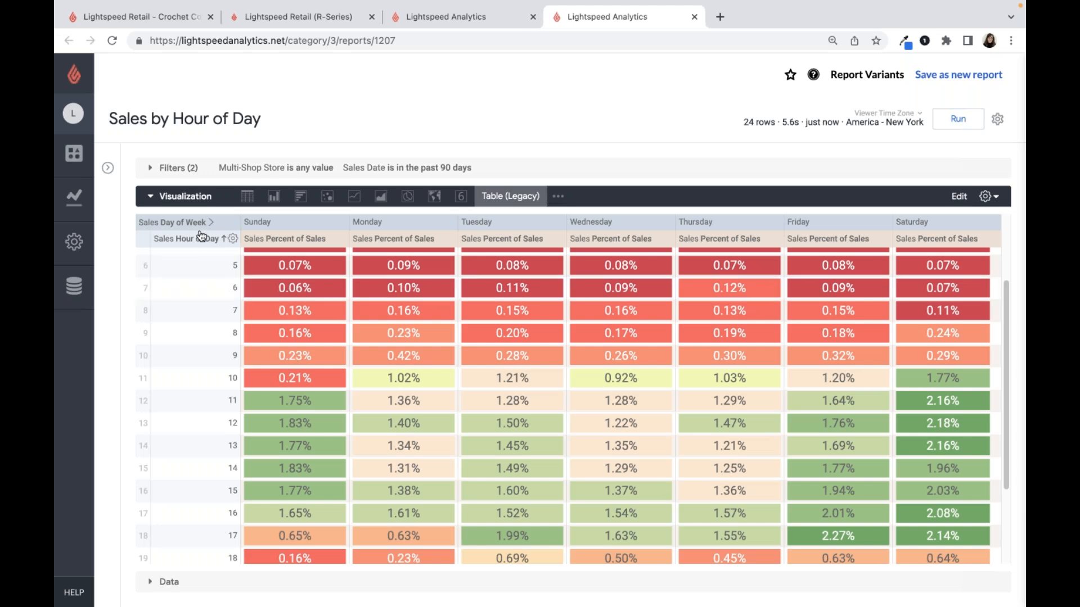
# - Change the Sales Date filter condition to "is in range"
pyautogui.click(171, 168)
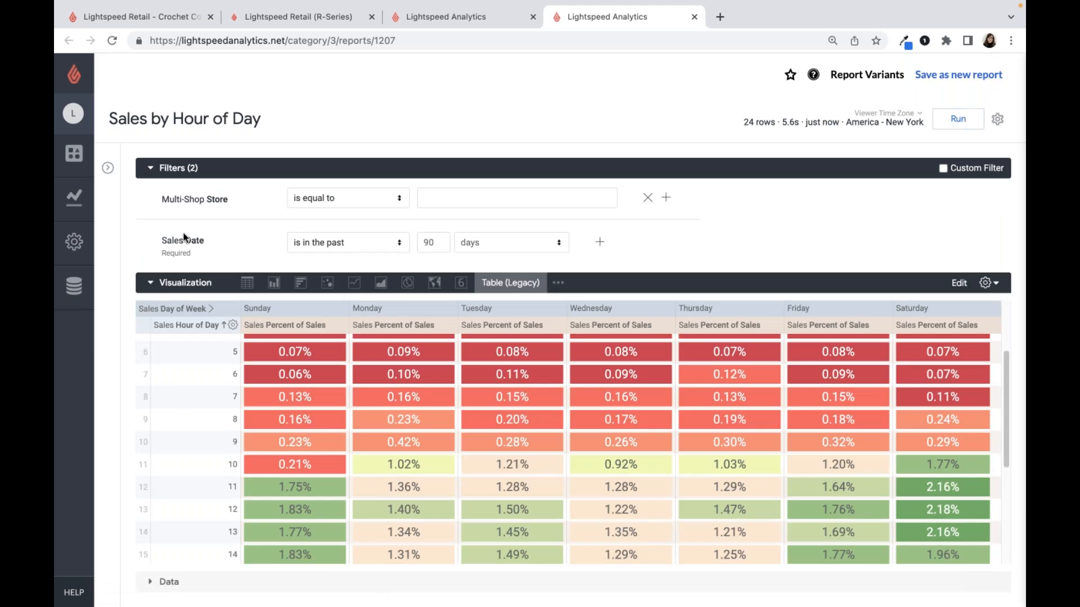
pyautogui.click(331, 247)
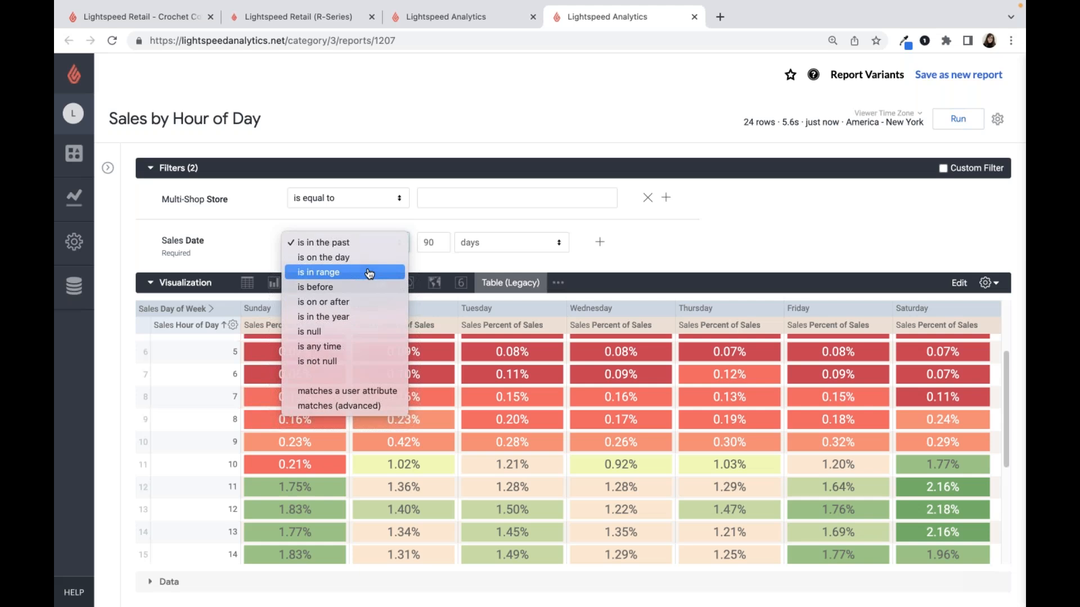
pyautogui.click(365, 270)
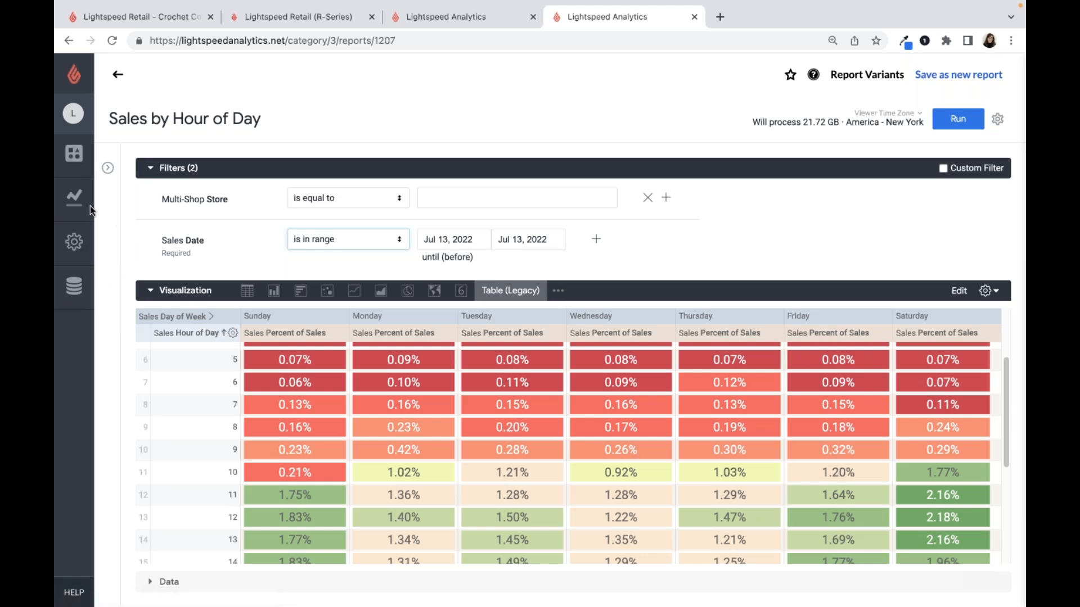
# - Return to the list of all reports and start a custom report from the Items base report under Sales and inventory
pyautogui.click(74, 197)
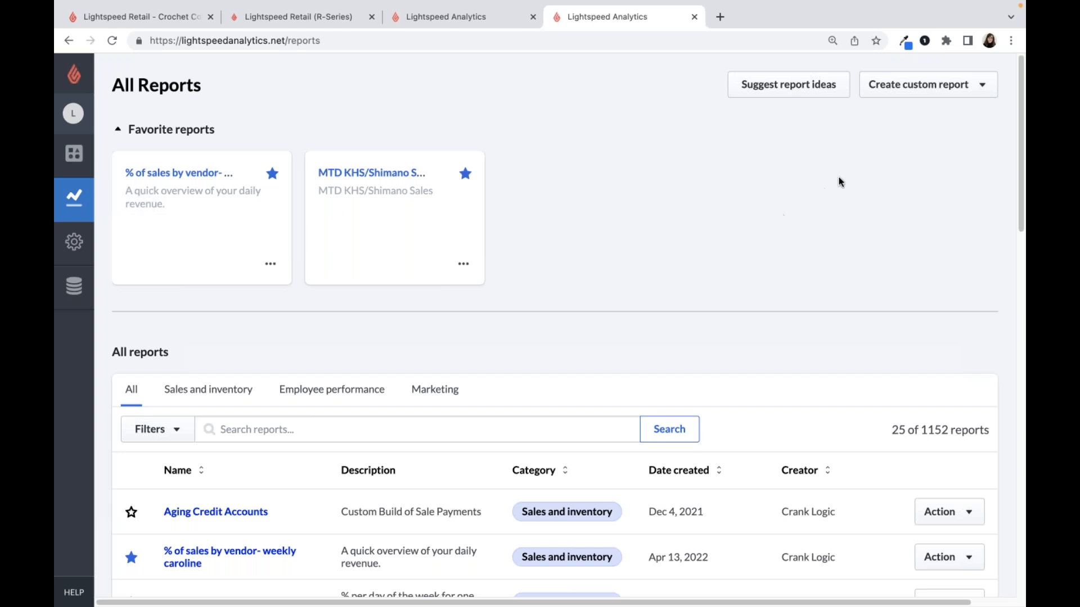
pyautogui.click(923, 94)
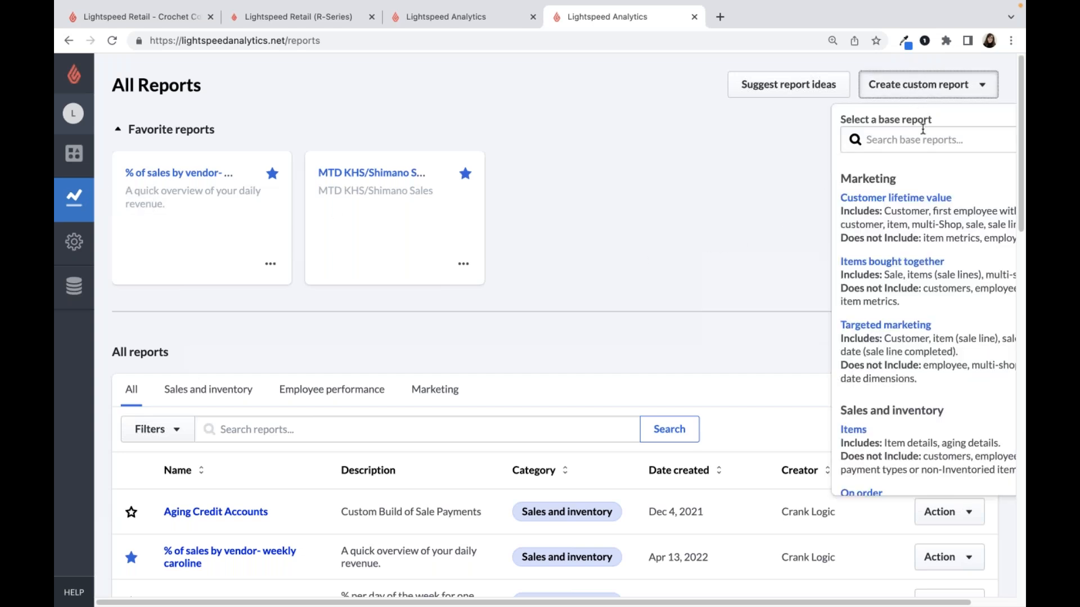
pyautogui.scroll(-1, 923, 136)
pyautogui.scroll(-3, 865, 375)
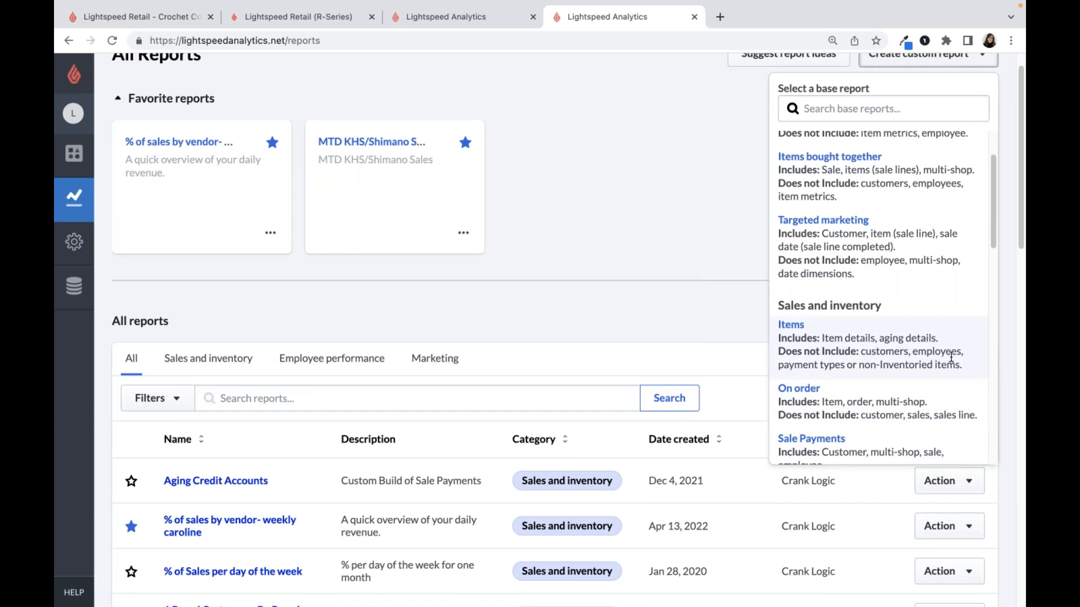
pyautogui.scroll(-3, 951, 357)
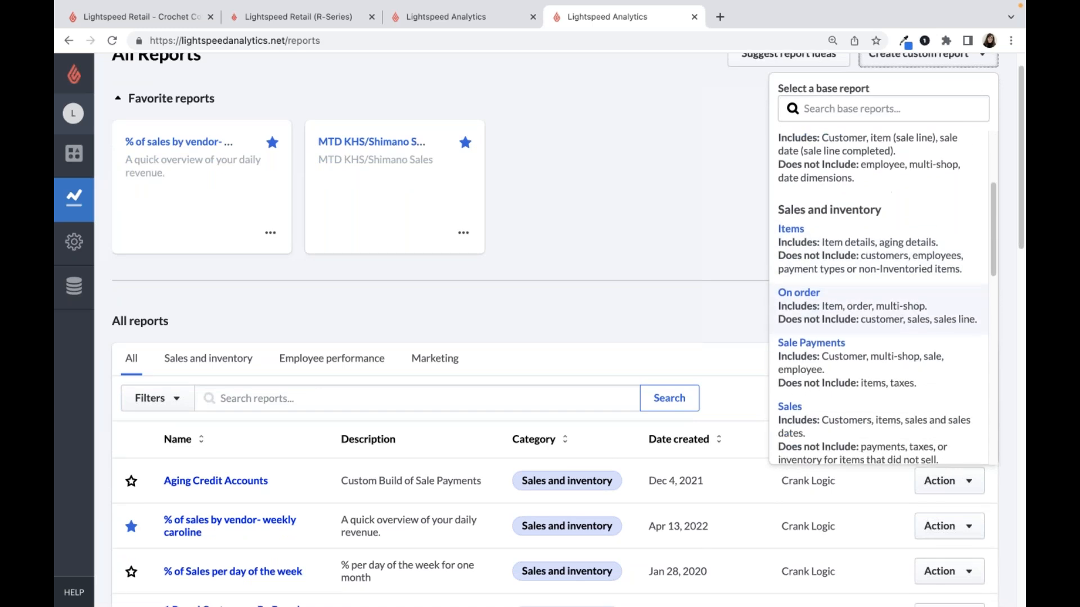
pyautogui.scroll(-1, 953, 373)
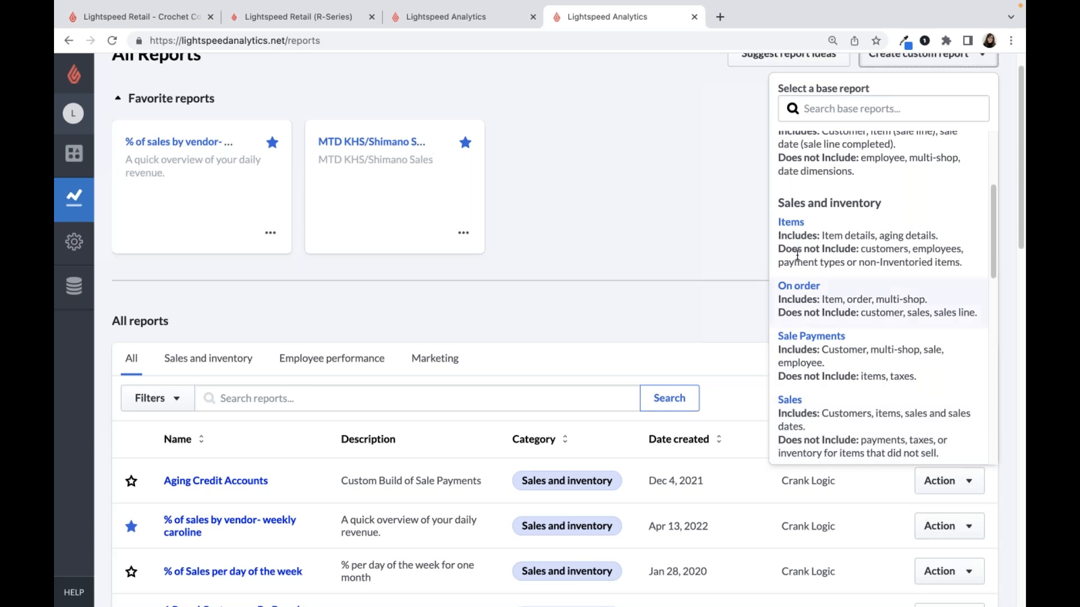
pyautogui.click(791, 224)
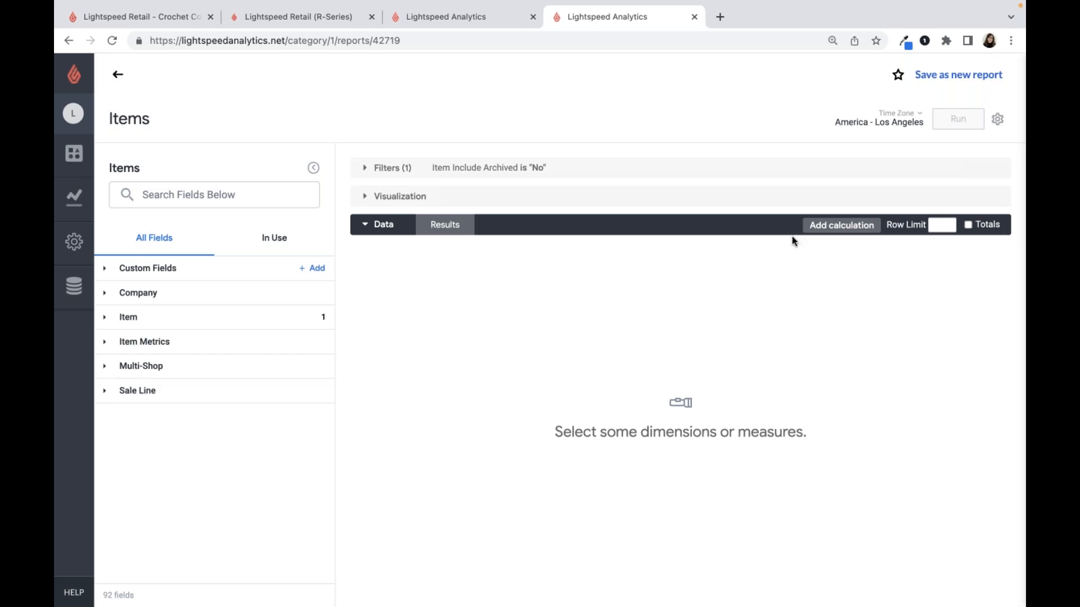
# - Add an Item Single Tag filter to the report, set to is equal to "1image"
pyautogui.click(119, 320)
pyautogui.scroll(-2, 119, 317)
pyautogui.scroll(-2, 159, 386)
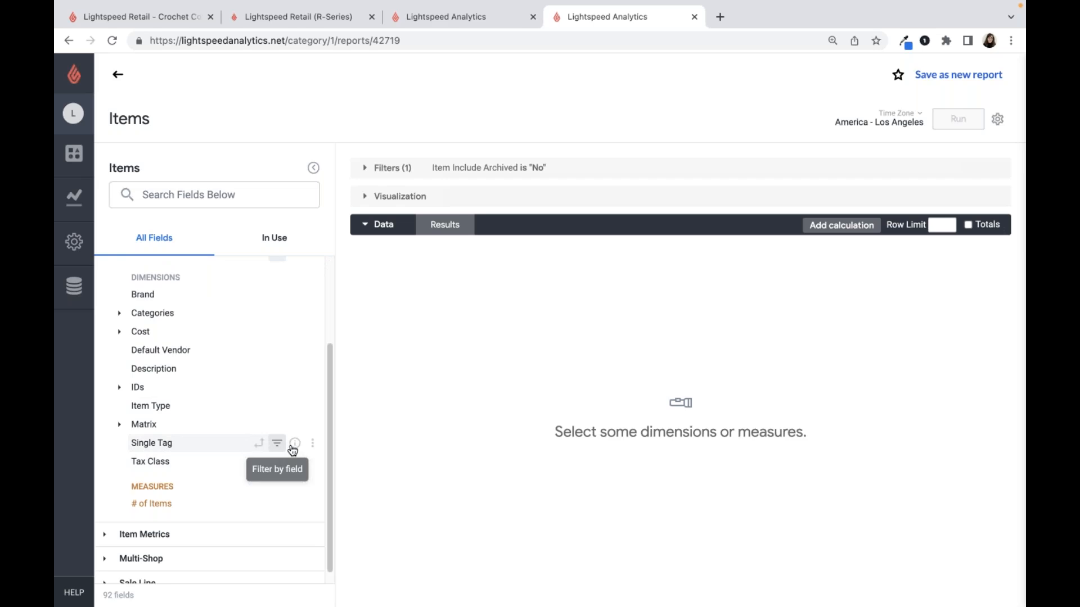
pyautogui.moveTo(289, 450)
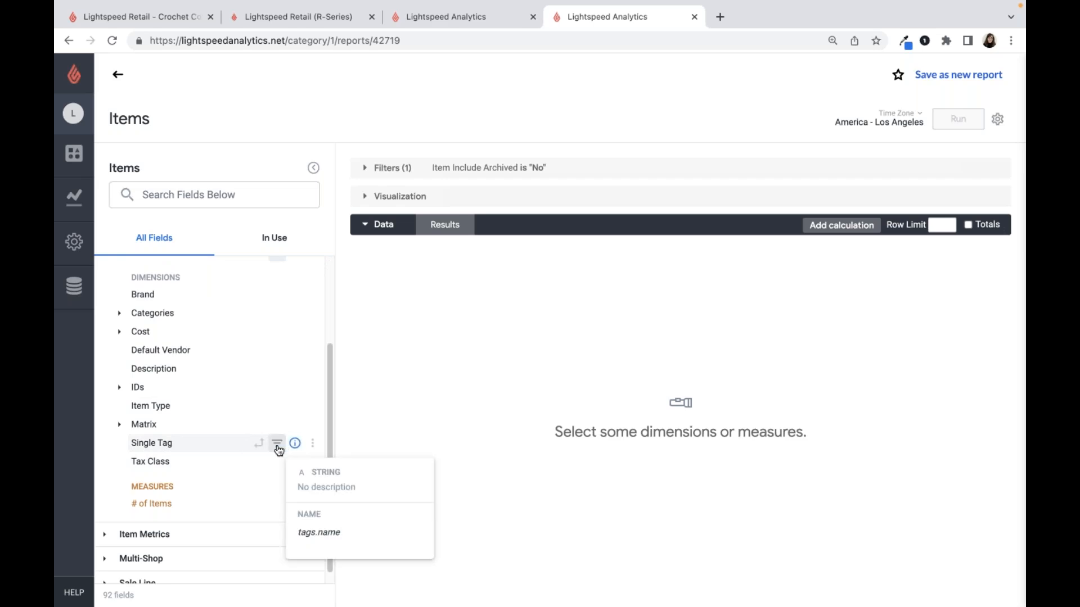
pyautogui.click(277, 444)
pyautogui.click(678, 239)
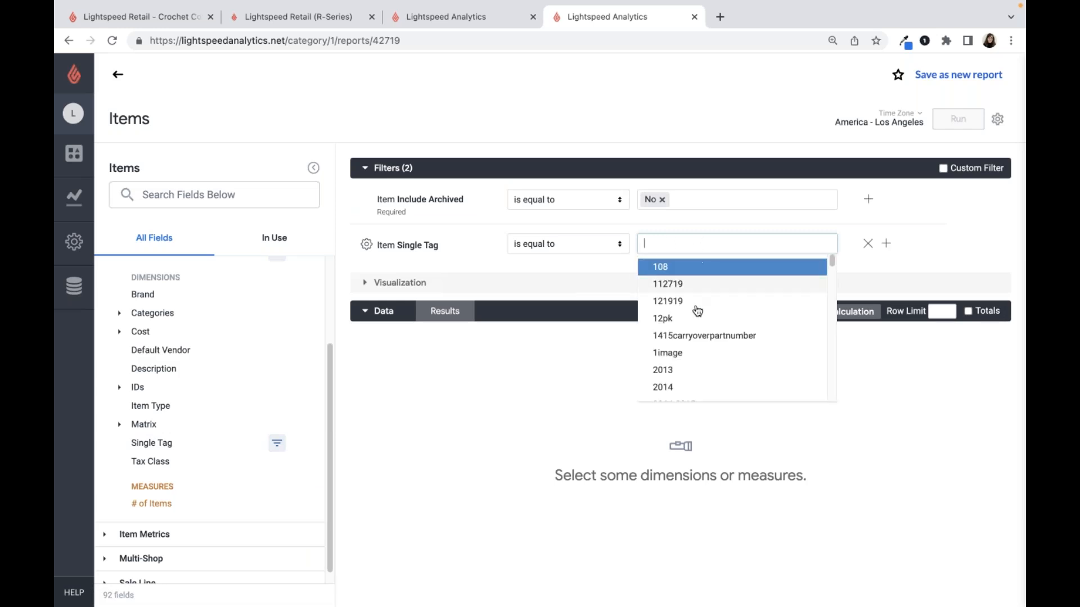
pyautogui.click(667, 353)
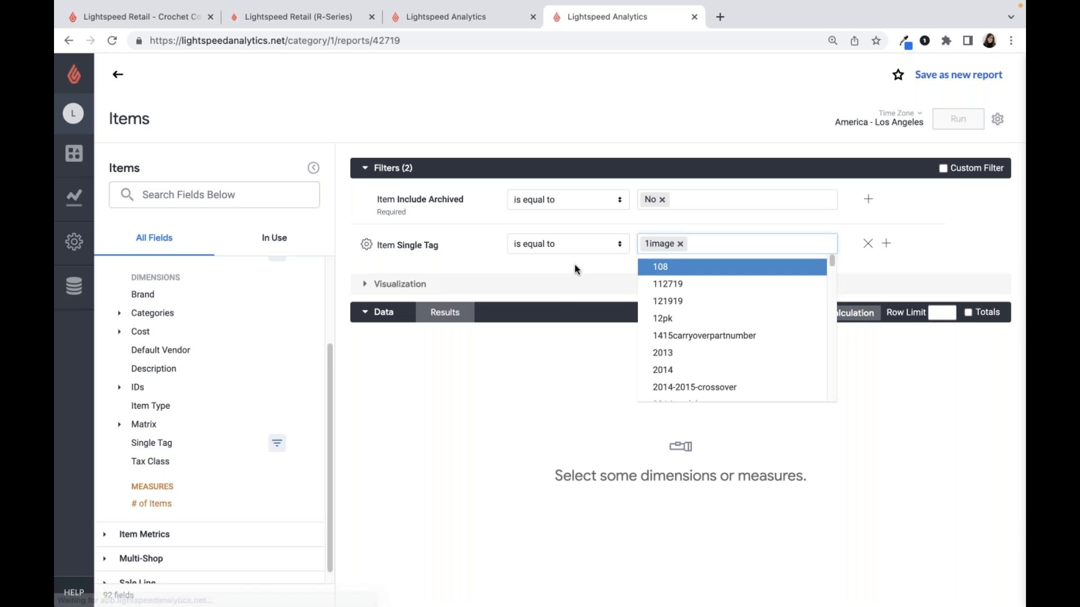
pyautogui.click(573, 267)
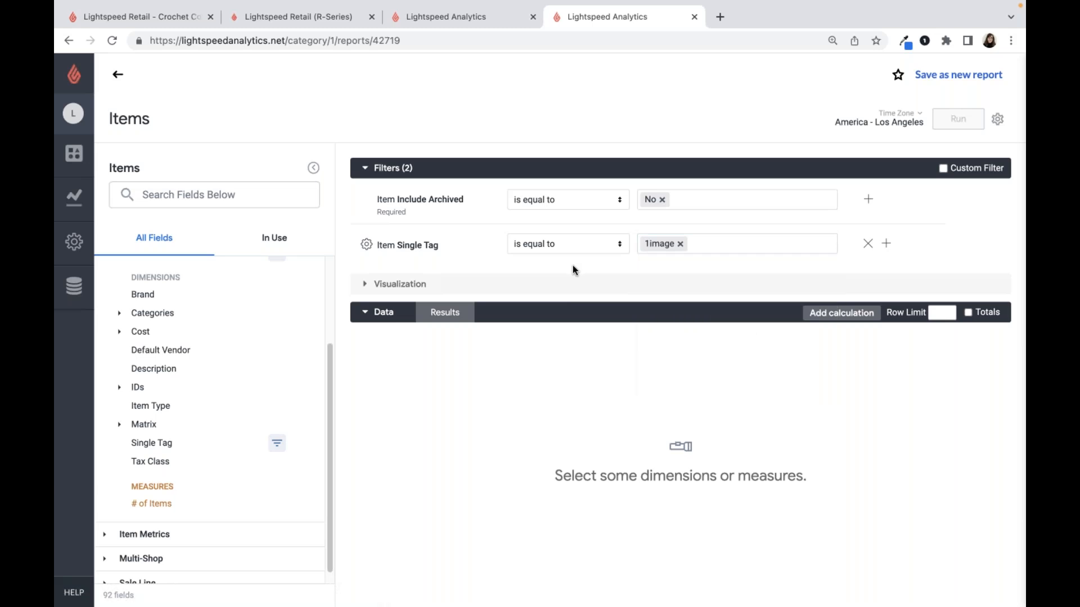
# - Add the Item Description dimension and the Item Metrics Quantity on Hand measure, and run the report
pyautogui.click(180, 371)
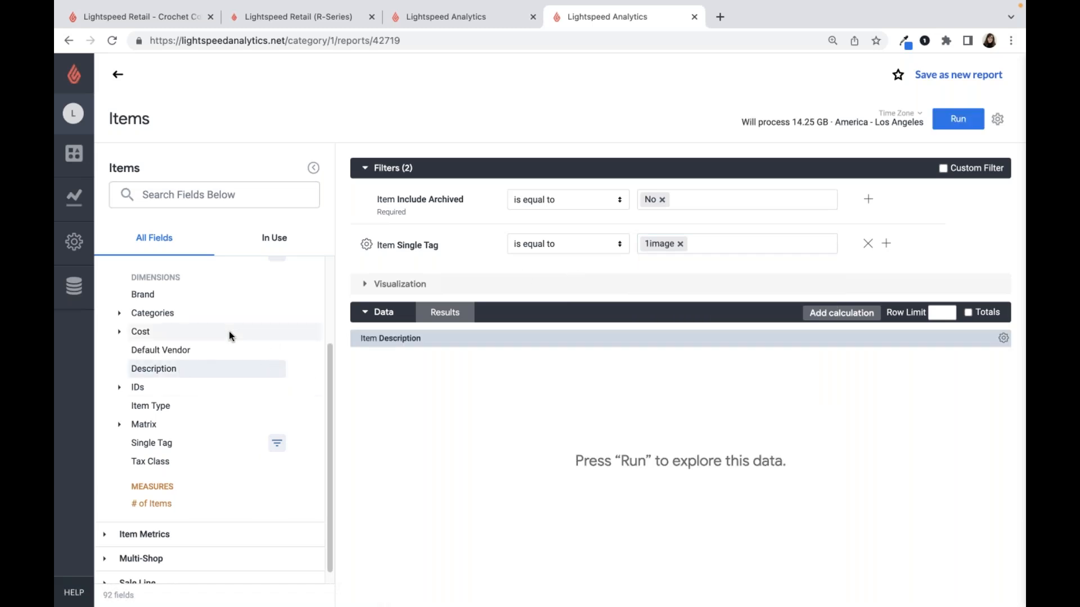
pyautogui.scroll(-1, 228, 337)
pyautogui.click(179, 522)
pyautogui.scroll(-5, 188, 476)
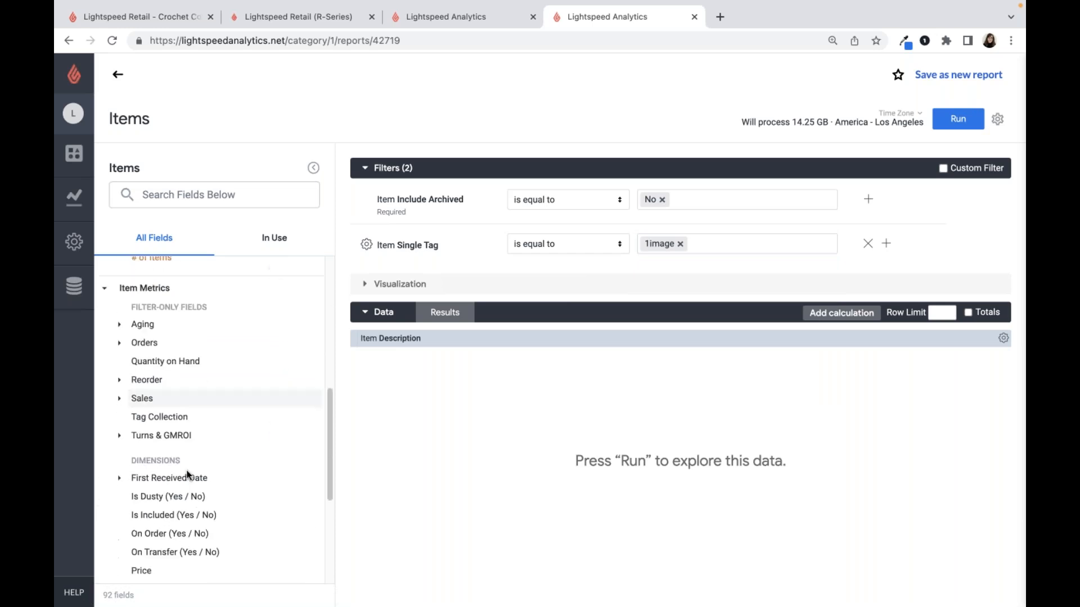
pyautogui.click(171, 444)
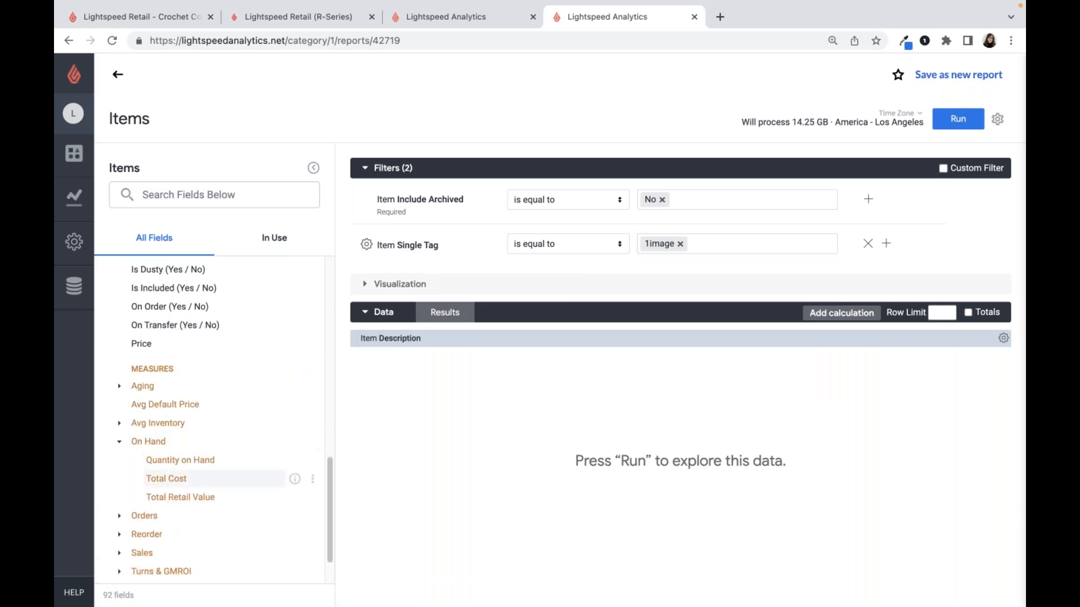
pyautogui.click(182, 460)
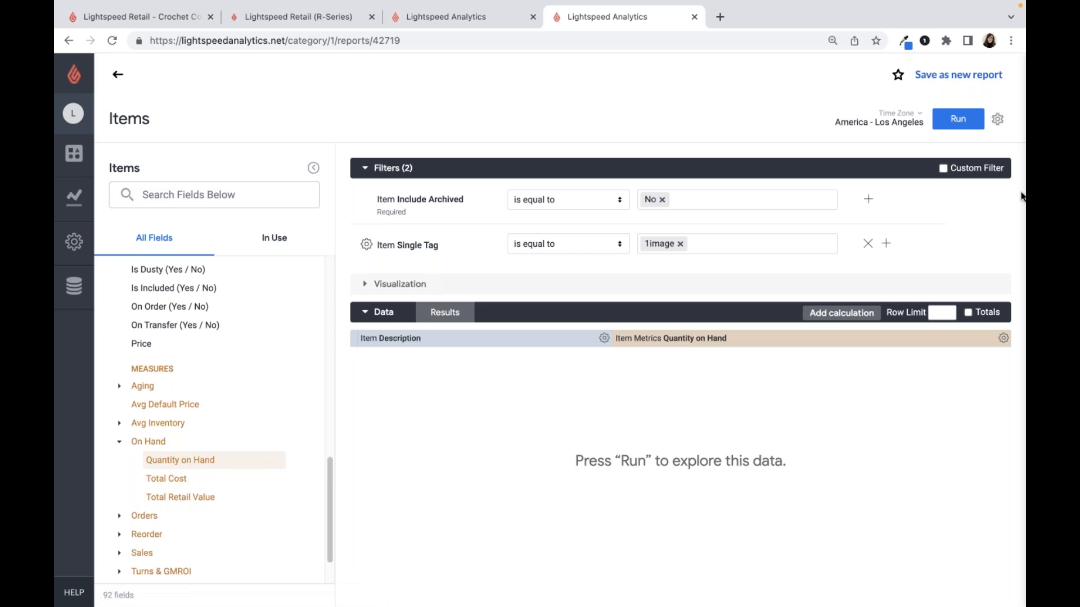
pyautogui.click(957, 120)
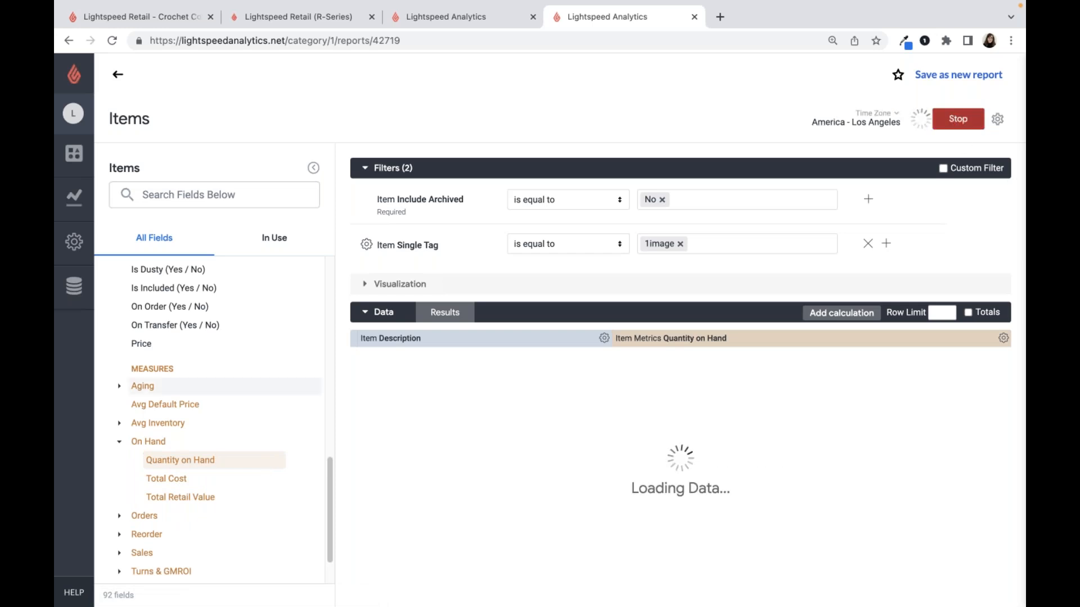
# - Search the report fields for "days", review the matching aging and turns measures, and clear the search
pyautogui.scroll(-1, 214, 393)
pyautogui.scroll(-1, 180, 416)
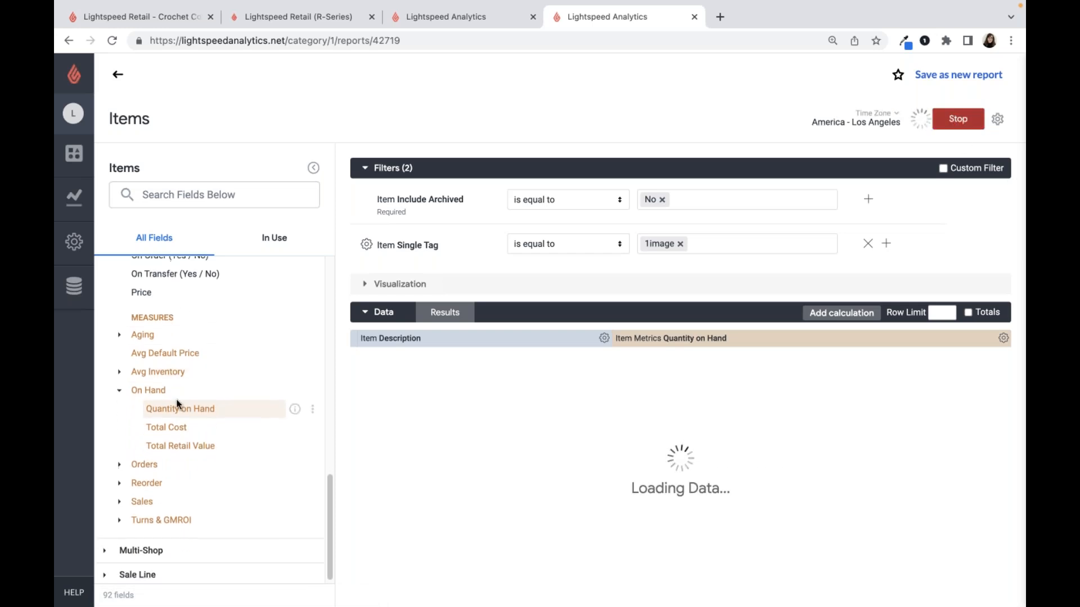
pyautogui.click(170, 195)
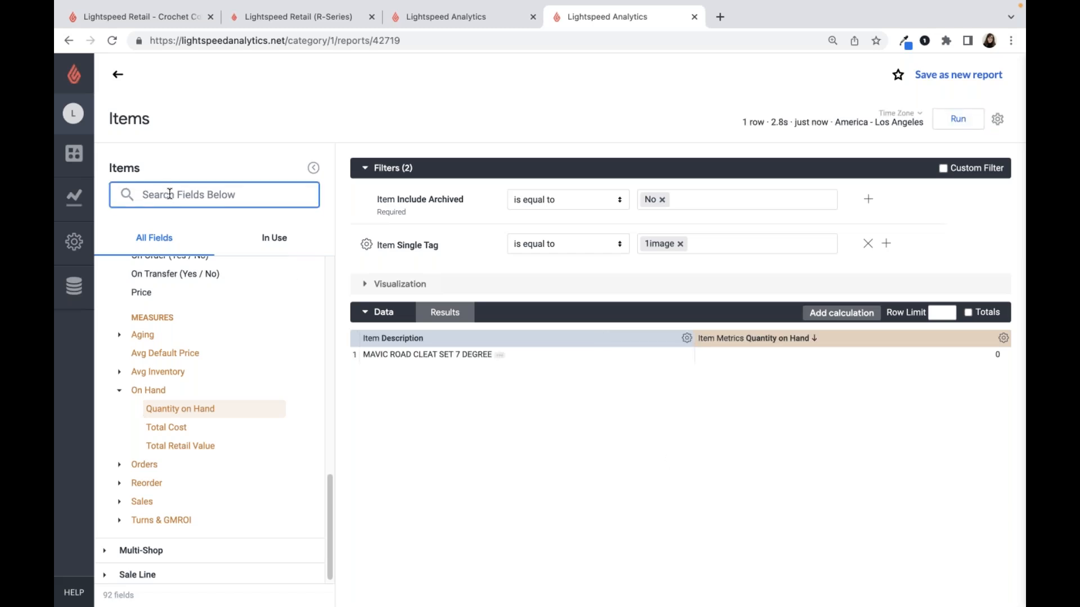
pyautogui.write('days')
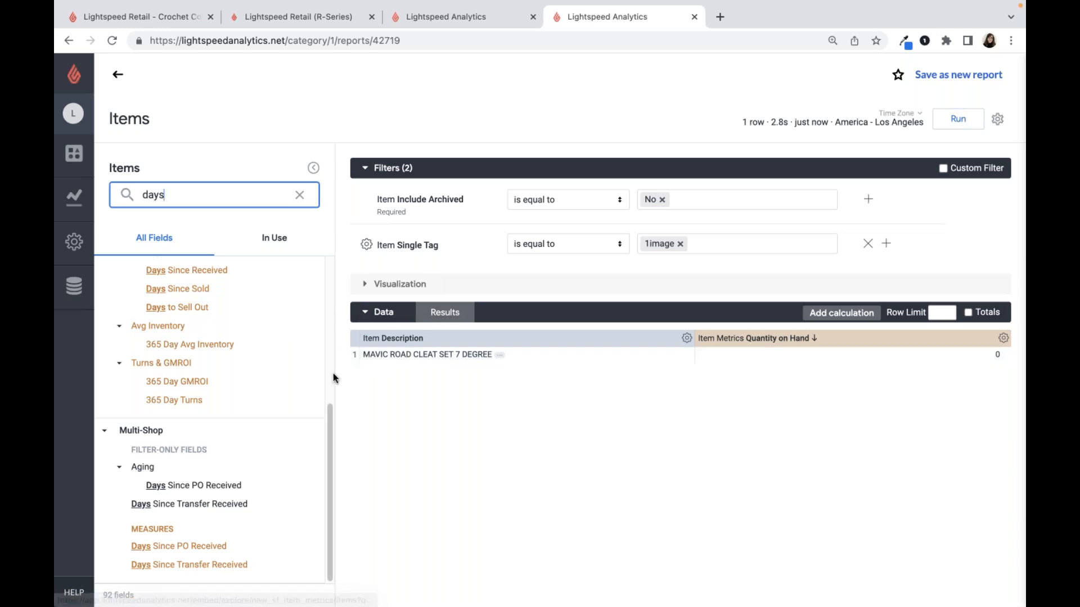
pyautogui.moveTo(327, 427); pyautogui.dragTo(319, 366)
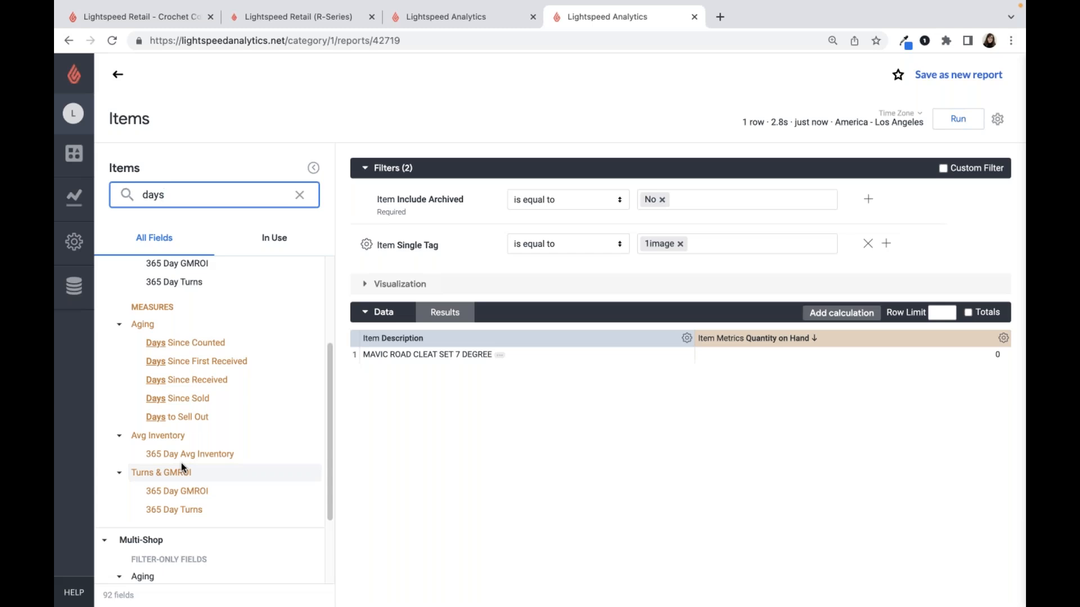
pyautogui.scroll(1, 181, 464)
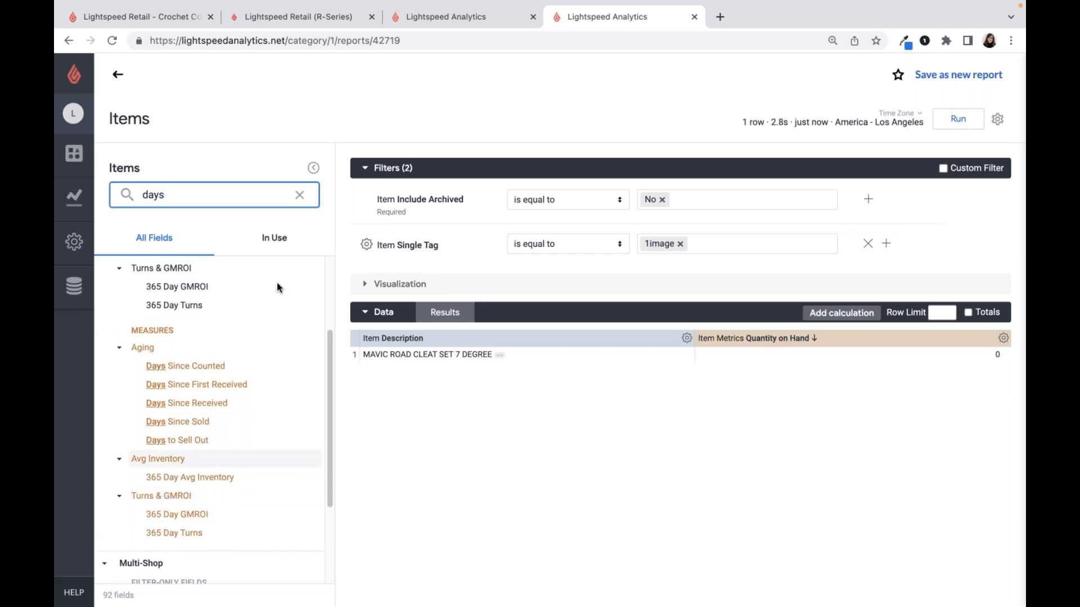
pyautogui.click(300, 204)
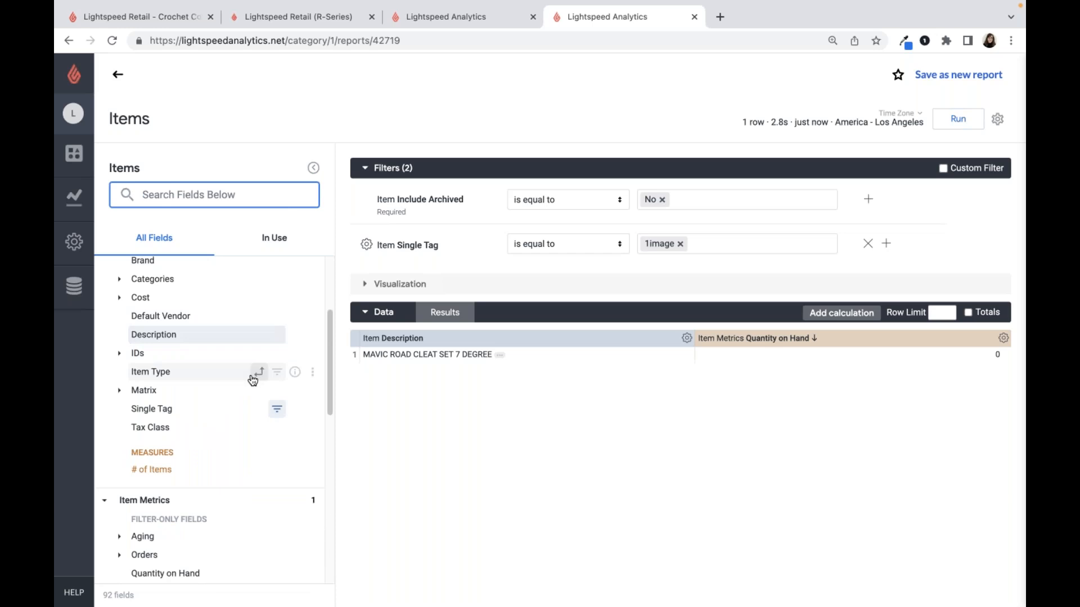
# - Add the Item Top Level Category dimension from the Categories group to the report
pyautogui.scroll(5, 252, 380)
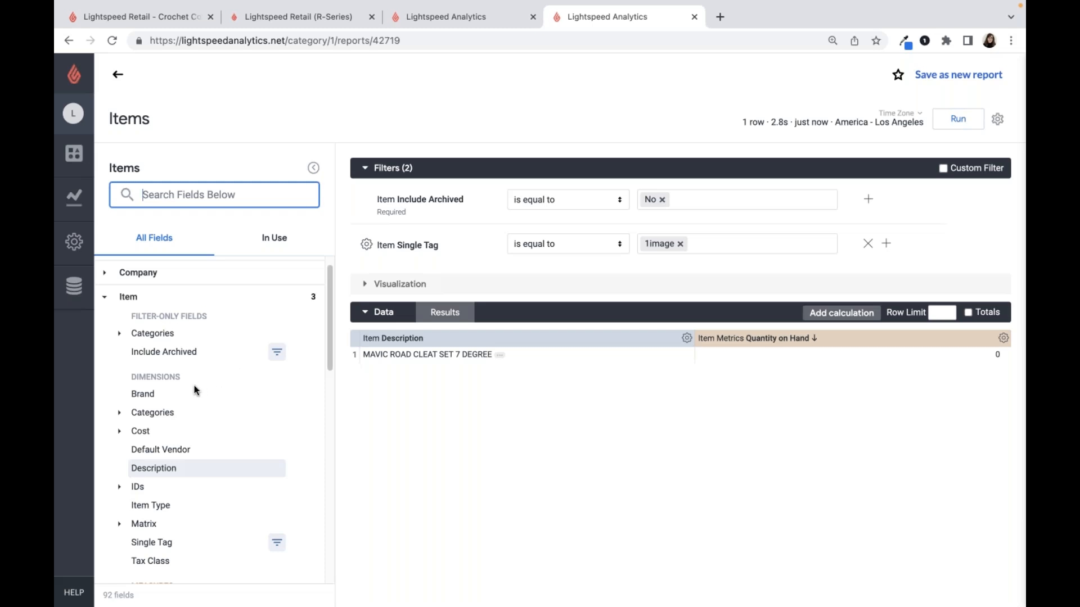
pyautogui.scroll(-1, 172, 448)
pyautogui.scroll(-5, 172, 448)
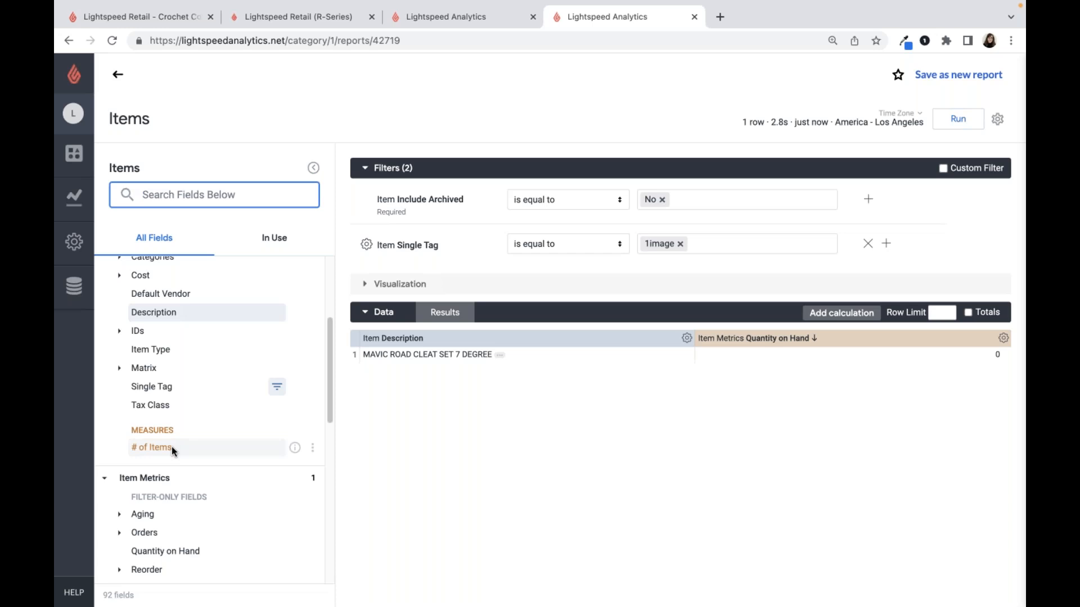
pyautogui.scroll(5, 171, 447)
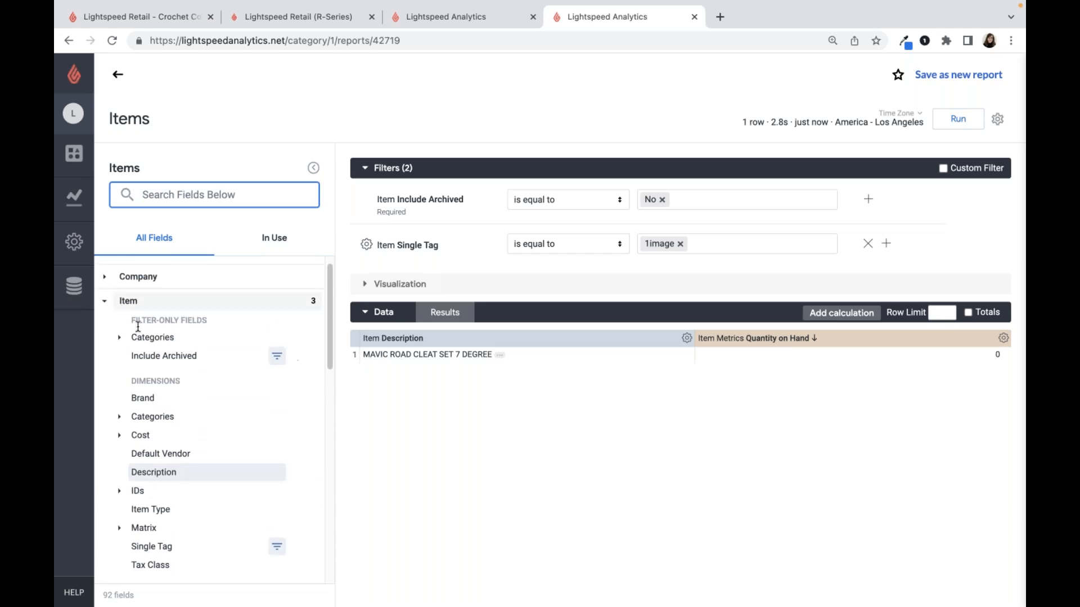
pyautogui.click(153, 417)
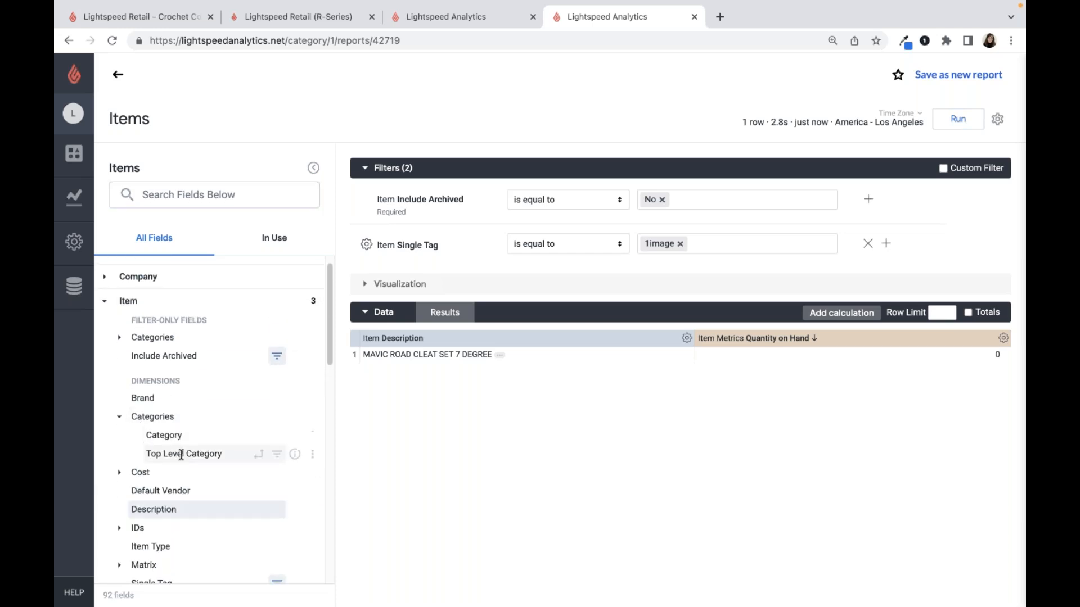
pyautogui.click(181, 455)
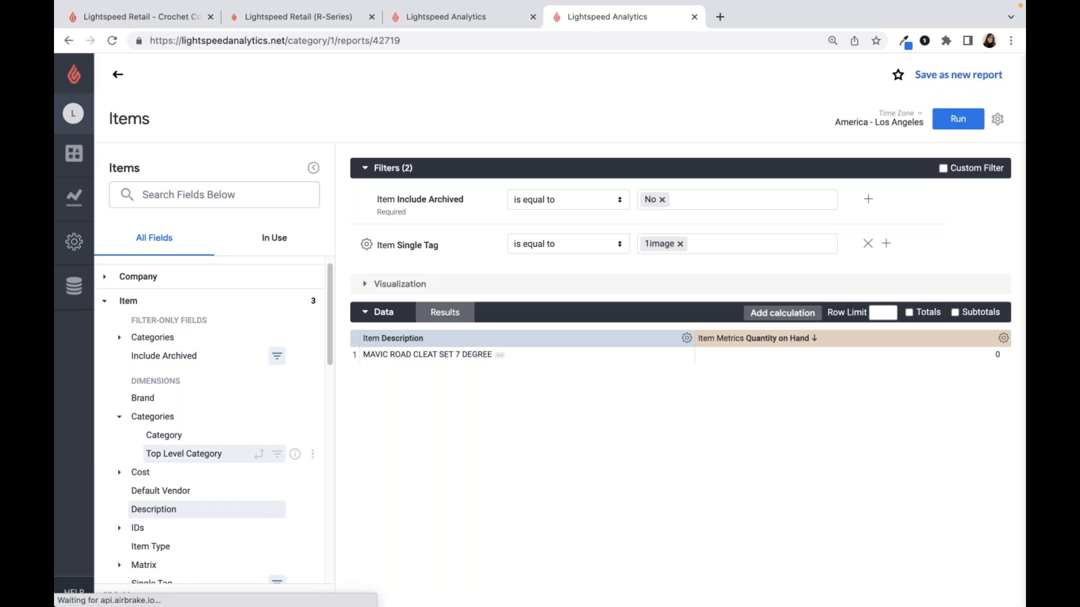
# - Search the report fields for "quantity", review the matching order, on-hand and sales fields, and clear the search
pyautogui.scroll(-2, 176, 429)
pyautogui.click(149, 195)
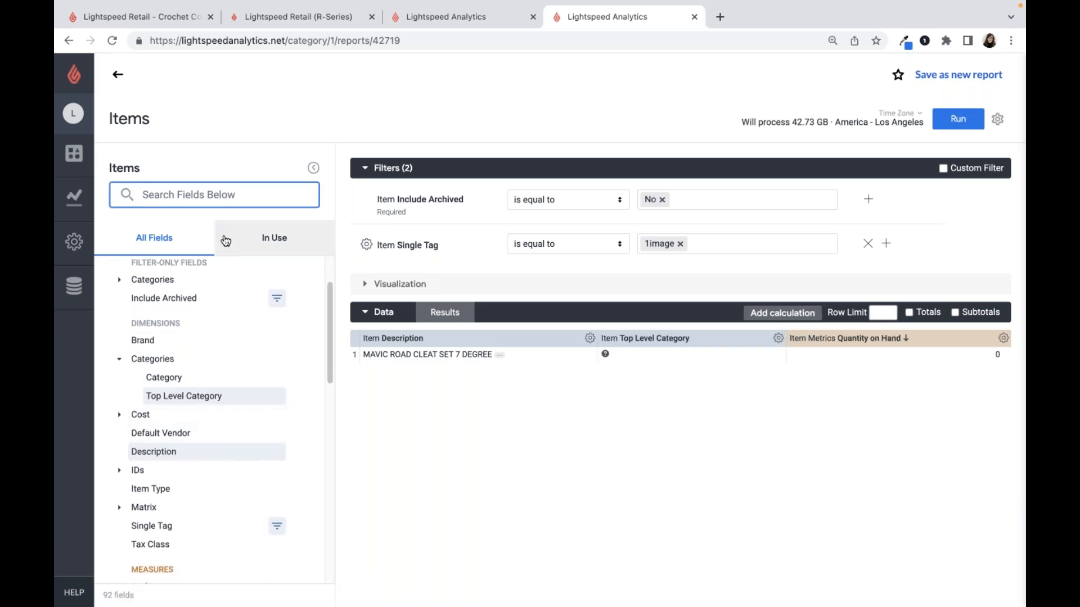
pyautogui.write('quanity')
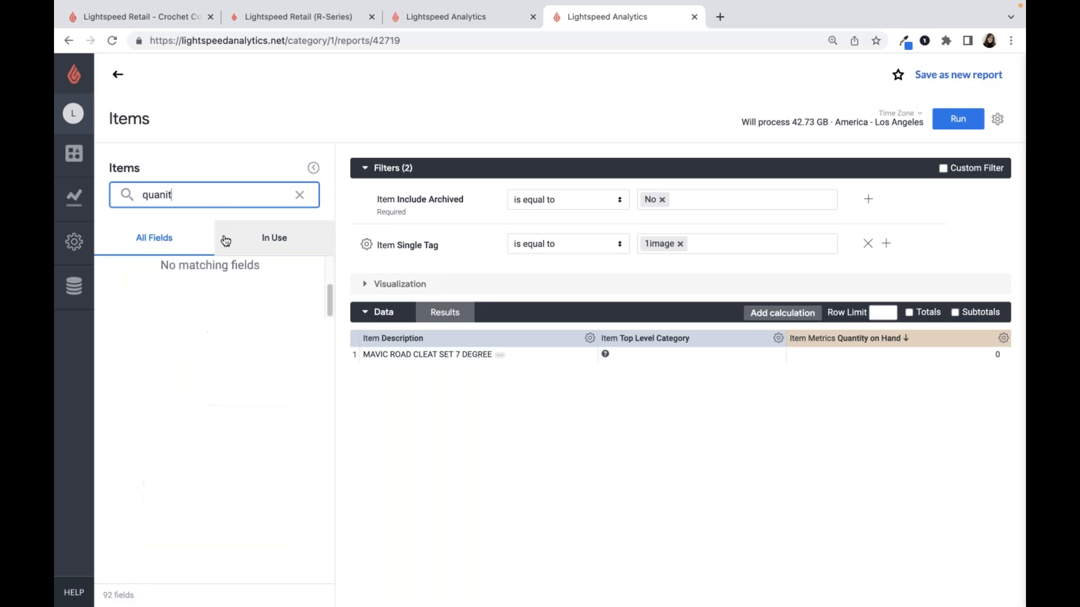
pyautogui.press('BackSpace')
pyautogui.press('BackSpace')
pyautogui.press('BackSpace')
pyautogui.write('tity')
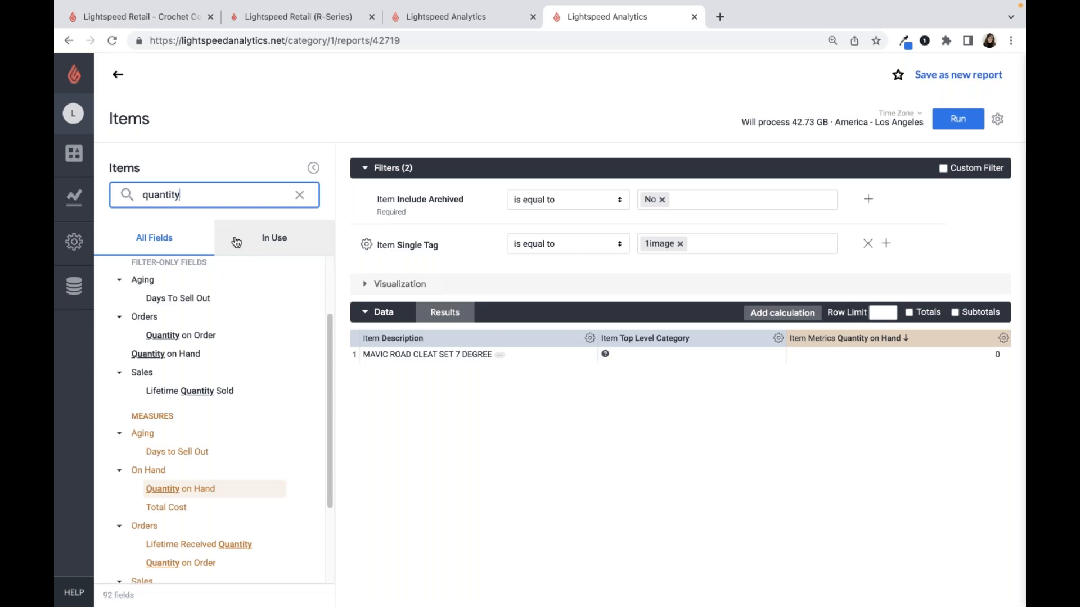
pyautogui.scroll(-1, 205, 301)
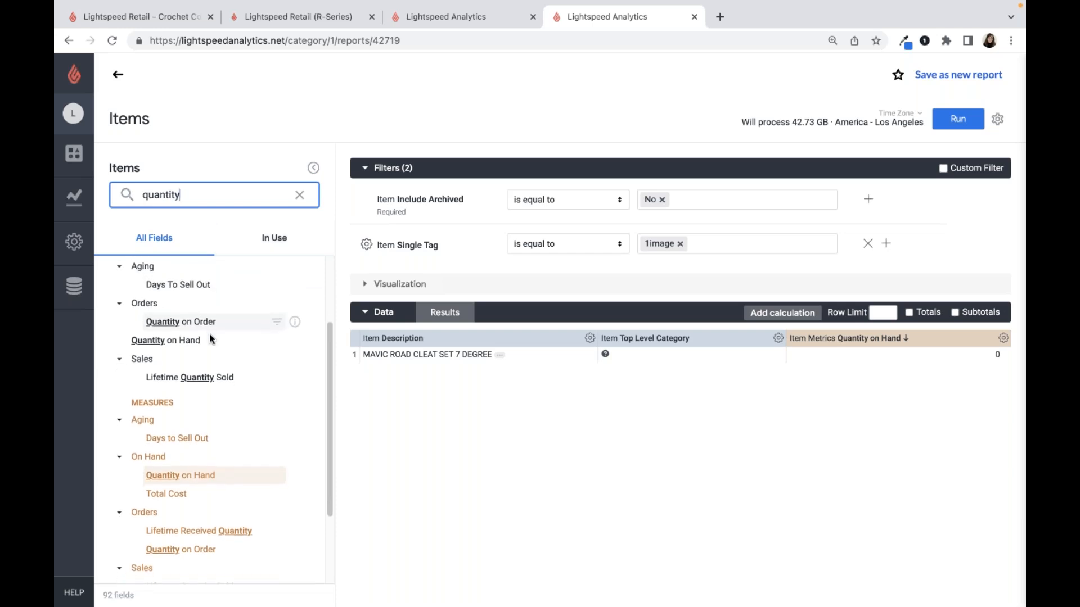
pyautogui.scroll(-3, 210, 338)
pyautogui.scroll(-2, 239, 359)
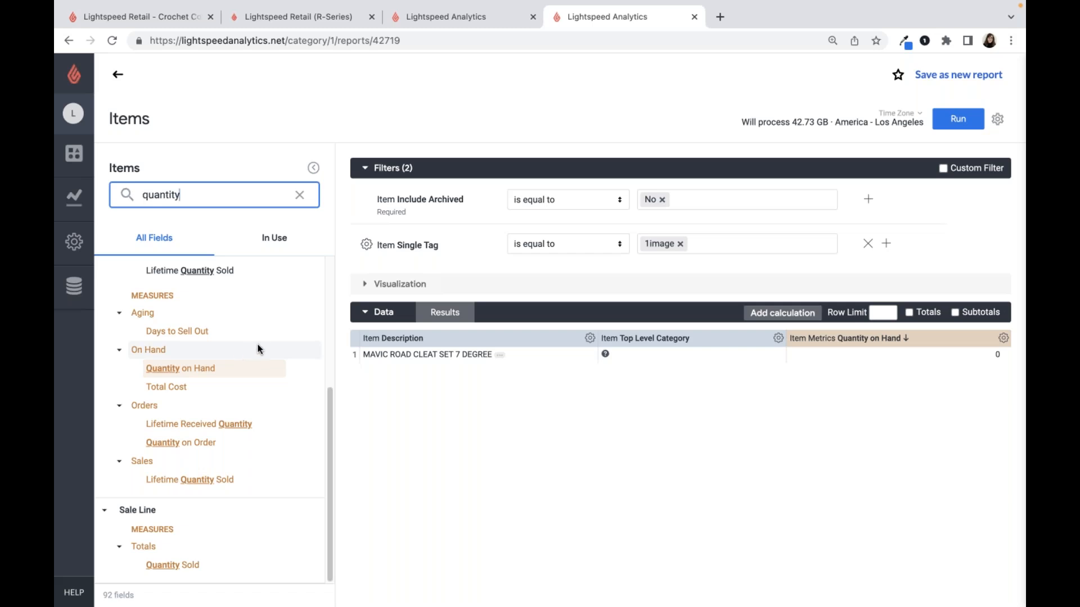
pyautogui.click(299, 195)
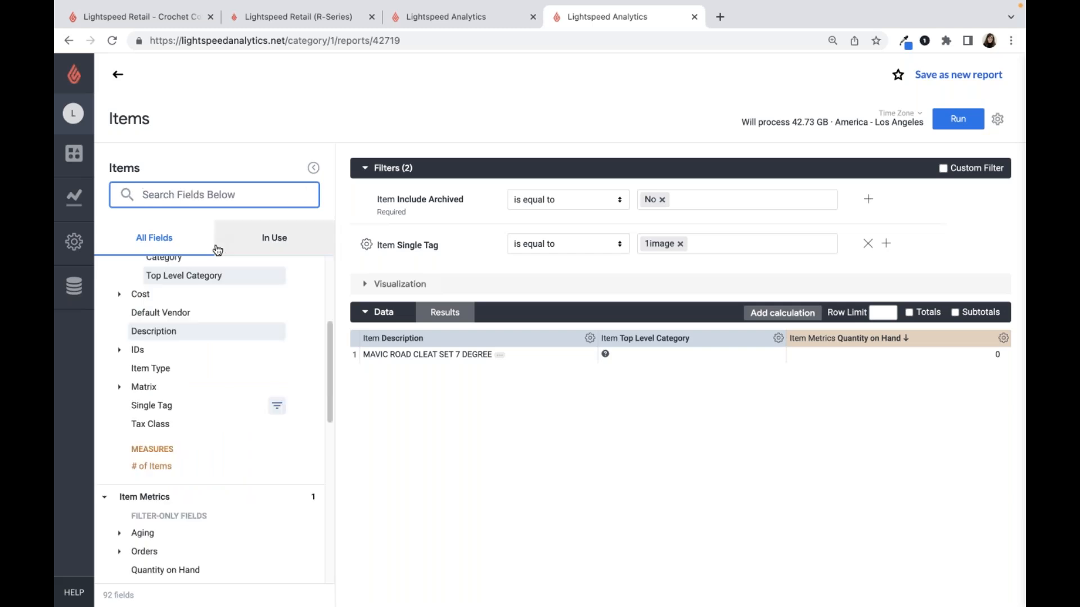